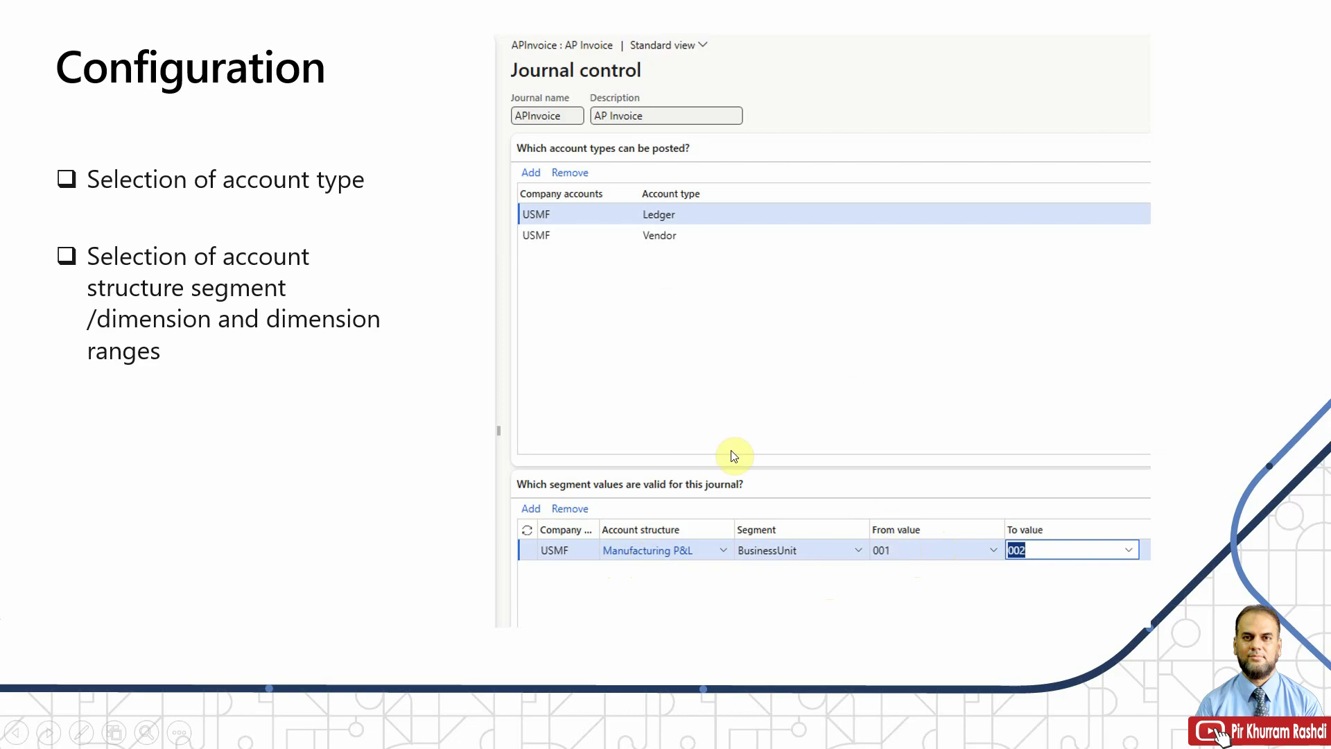
pyautogui.press('Right')
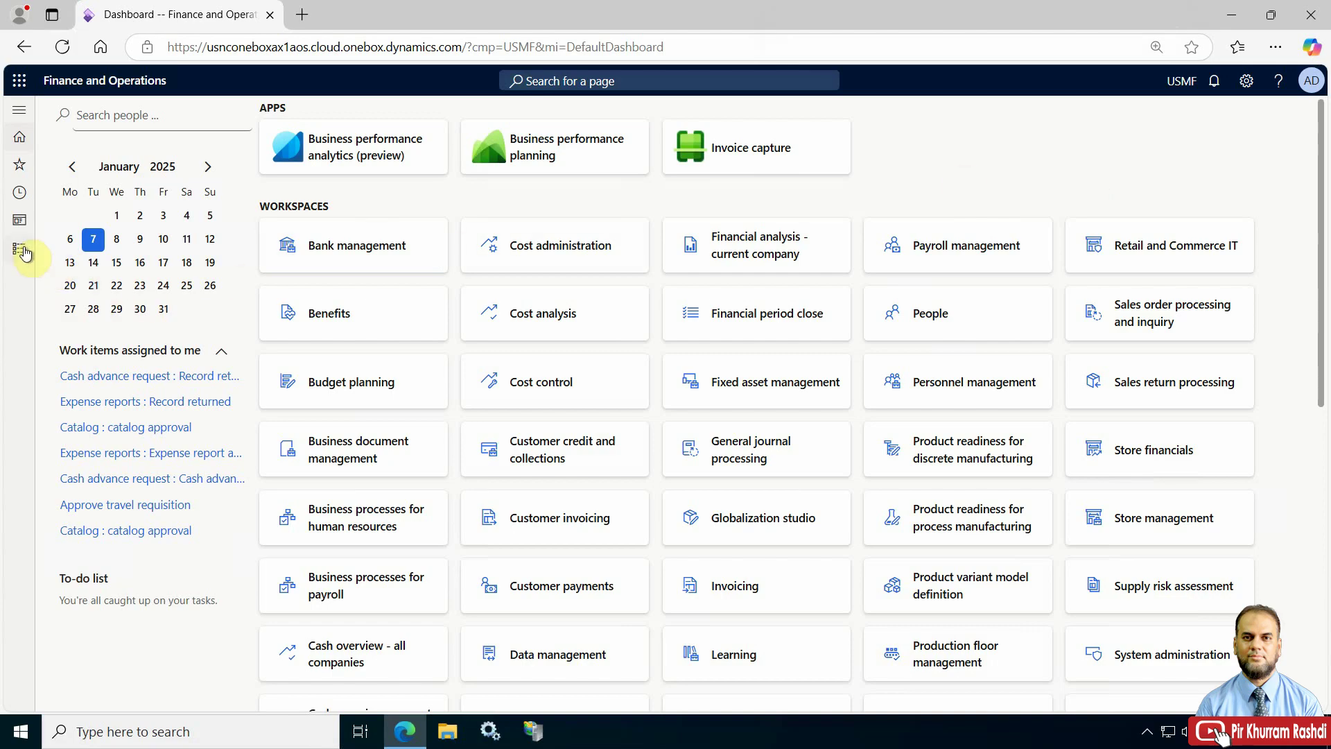
# Open the Journal names page from the General ledger module's journal setup.
pyautogui.click(23, 251)
pyautogui.scroll(-3, 88, 440)
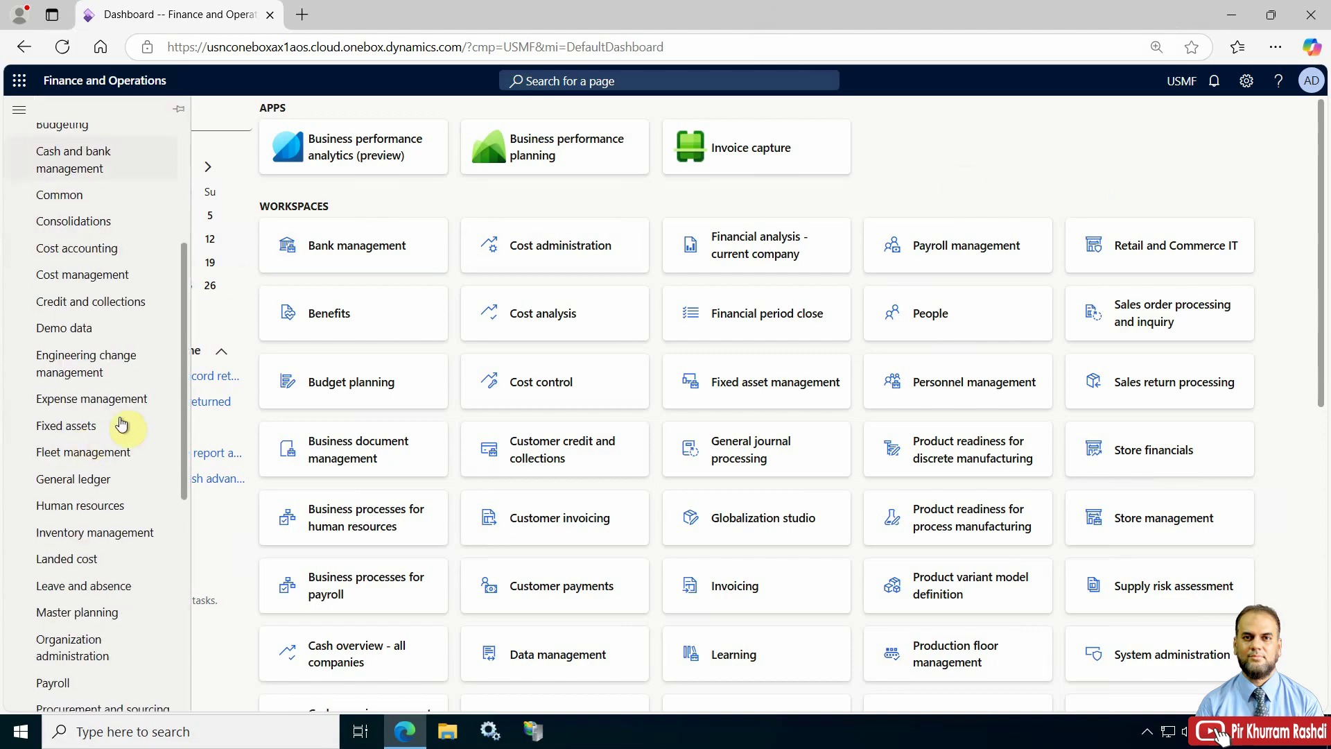
pyautogui.click(115, 479)
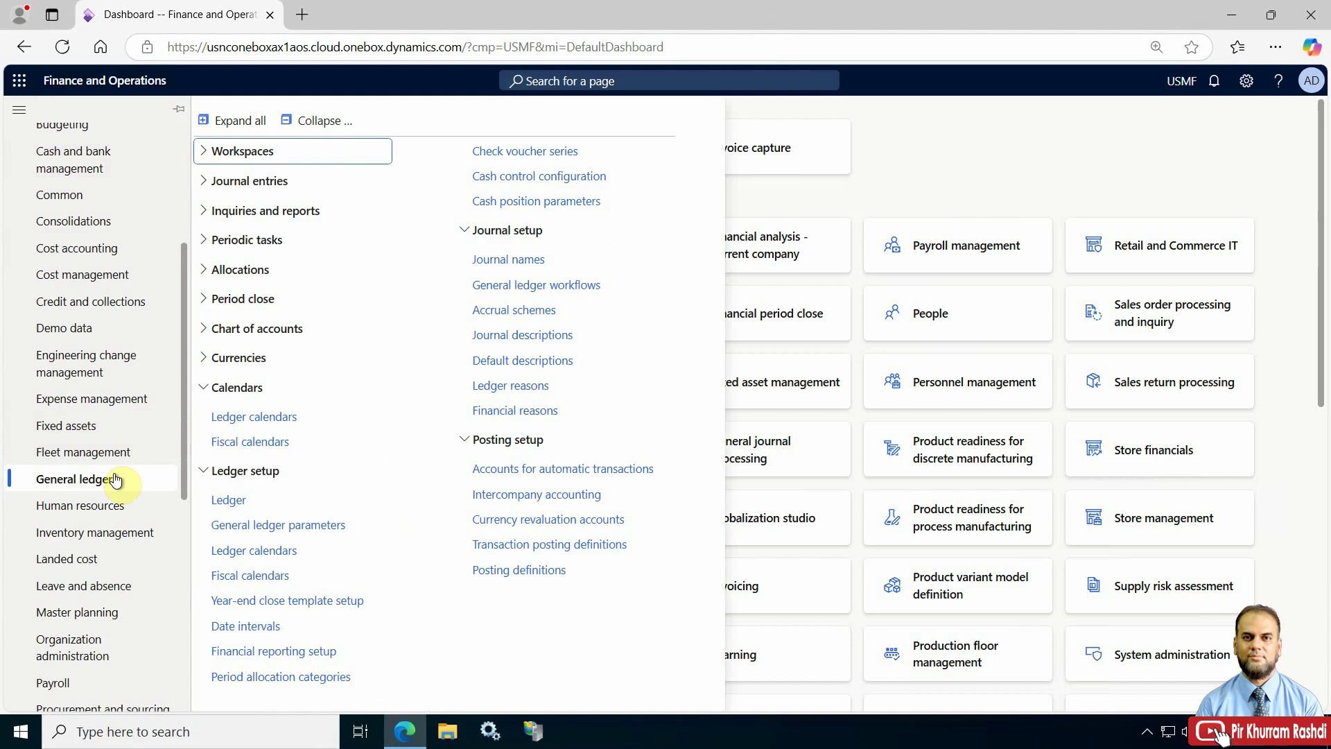
pyautogui.click(488, 260)
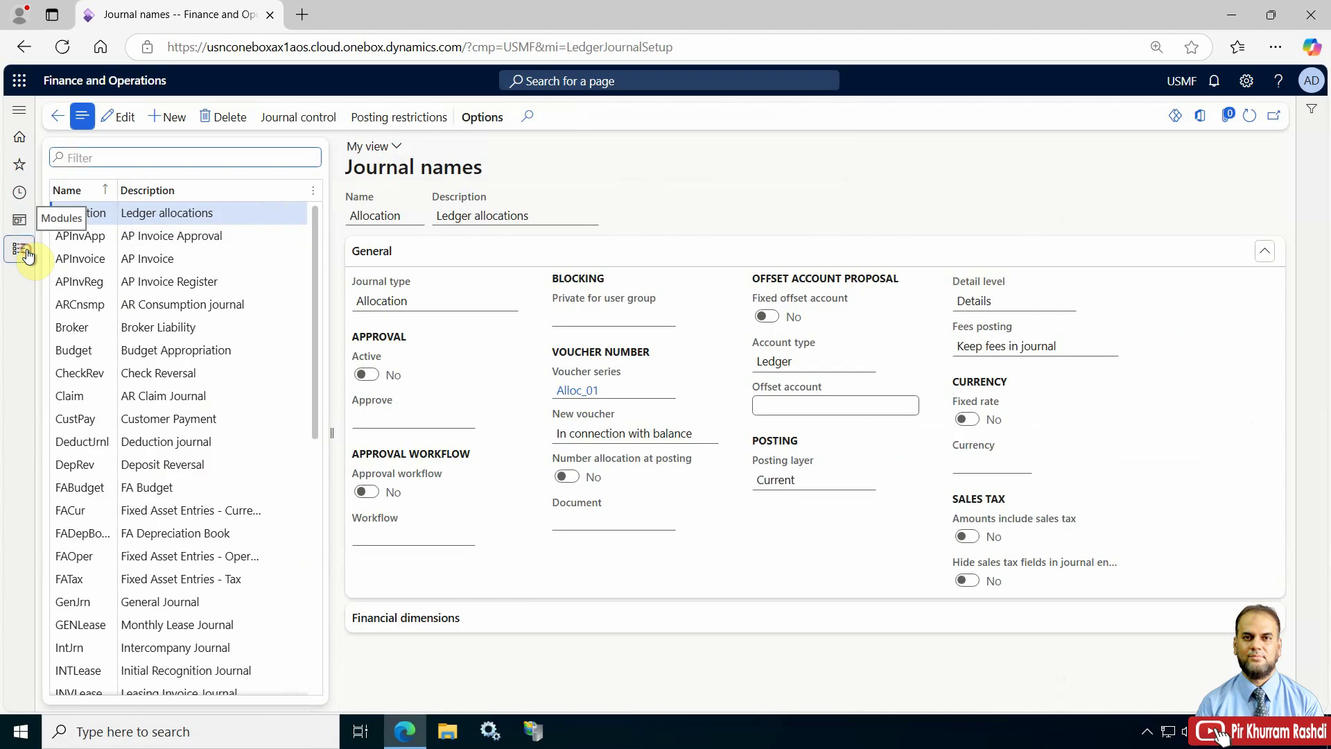
pyautogui.click(26, 252)
pyautogui.scroll(-5, 76, 416)
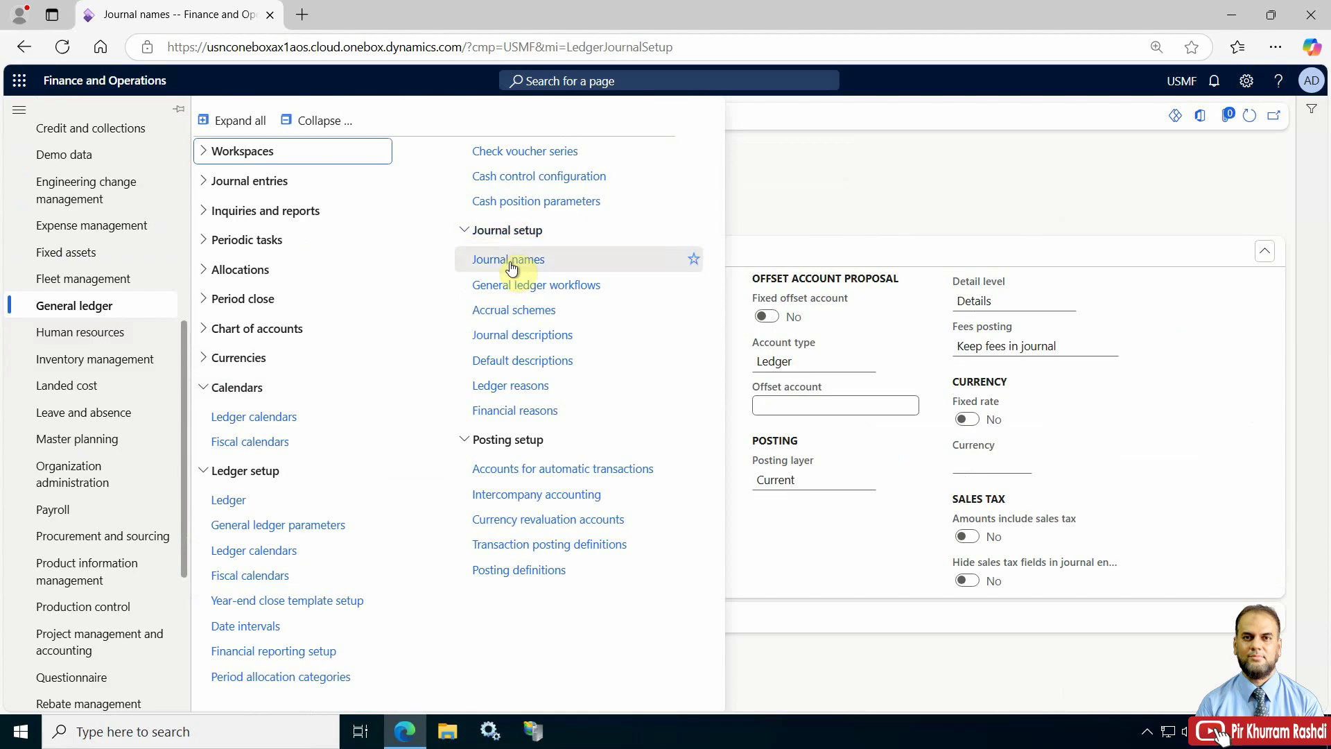
pyautogui.click(1207, 397)
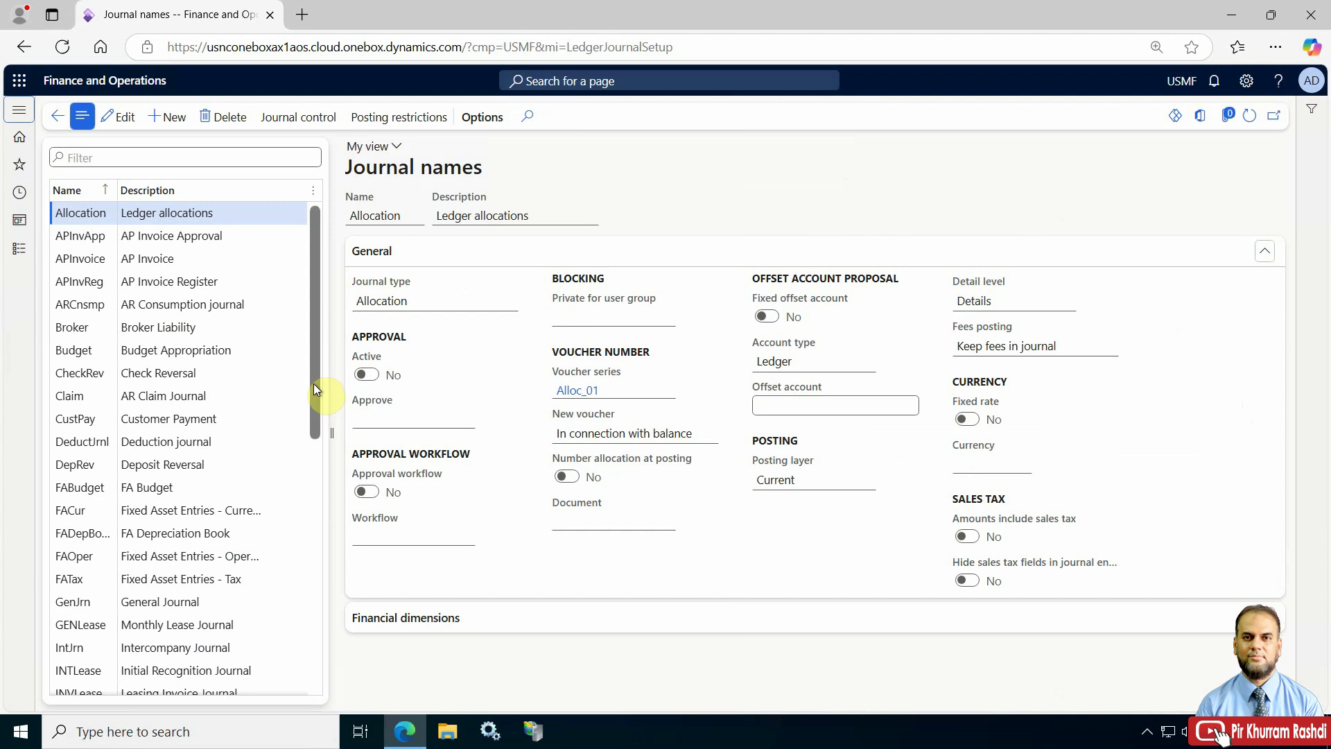
pyautogui.moveTo(314, 385); pyautogui.dragTo(318, 290)
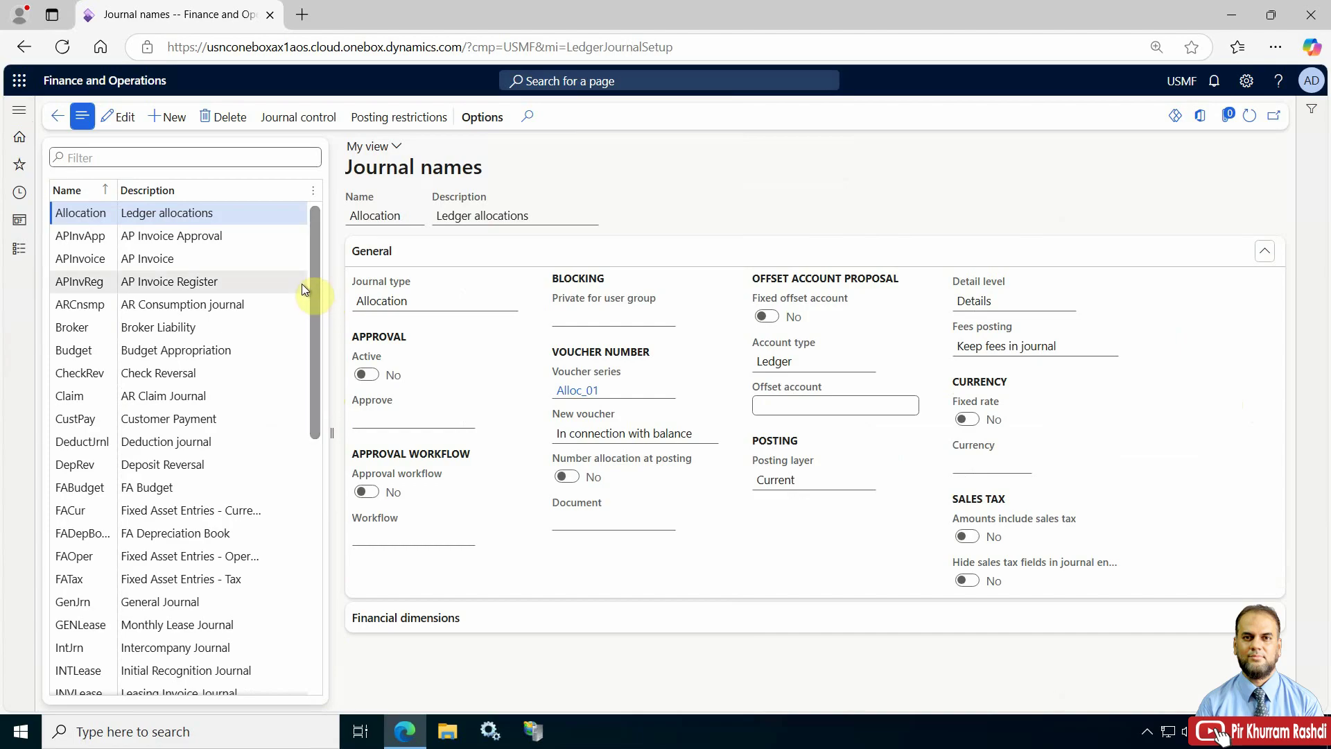
# Put the Allocation journal name into edit mode and review the available journal types.
pyautogui.click(272, 254)
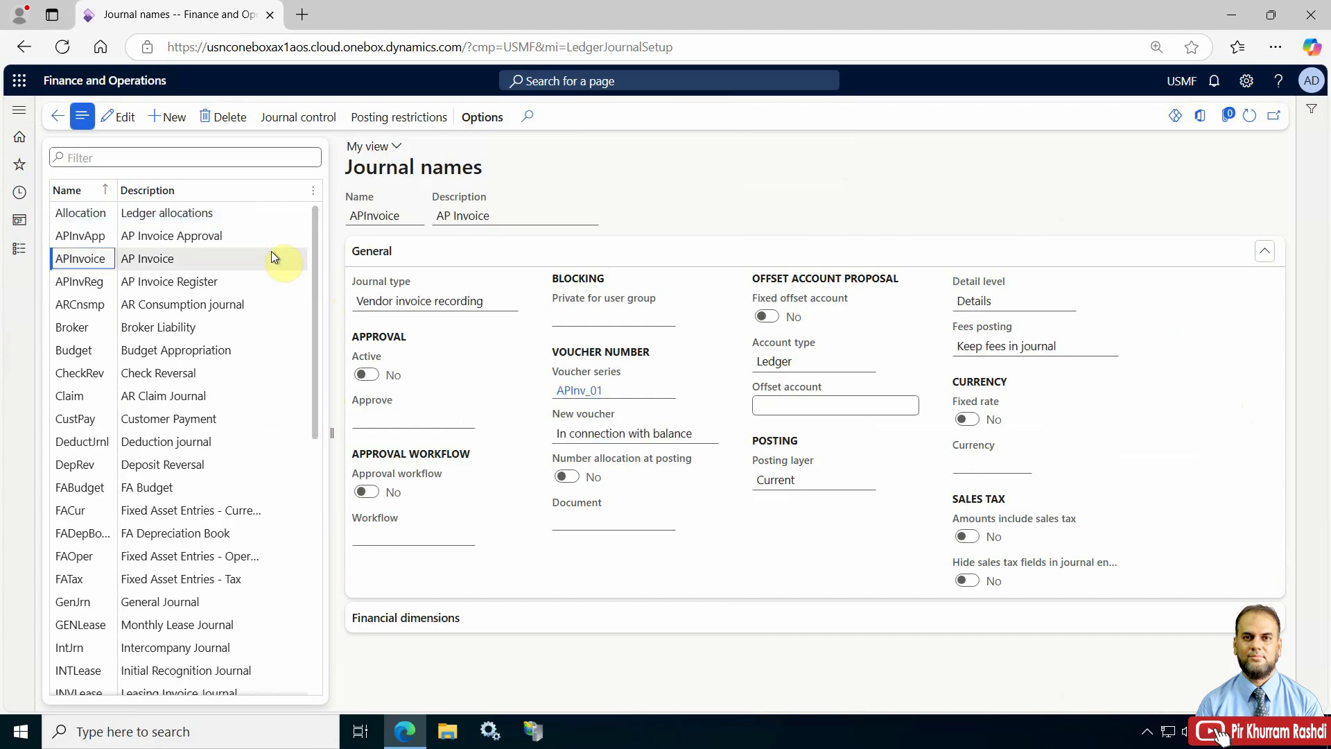
pyautogui.click(257, 216)
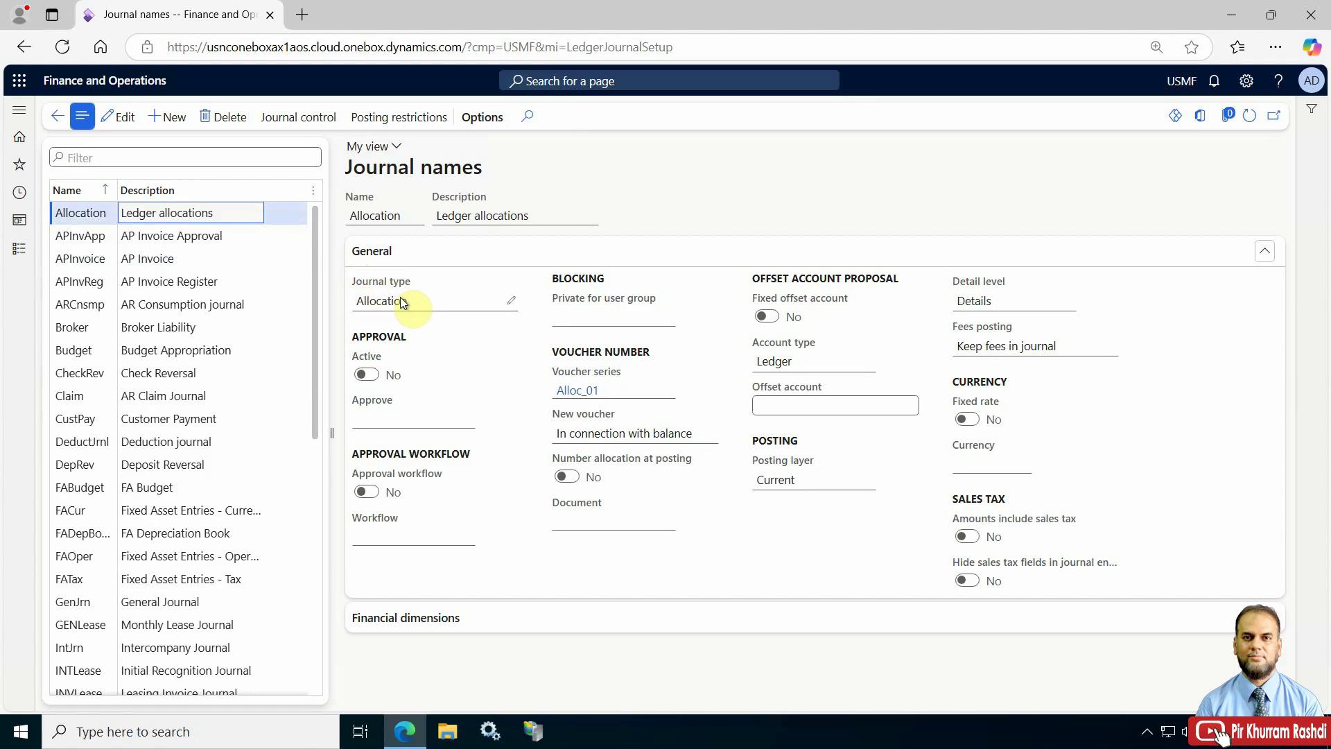
pyautogui.click(127, 118)
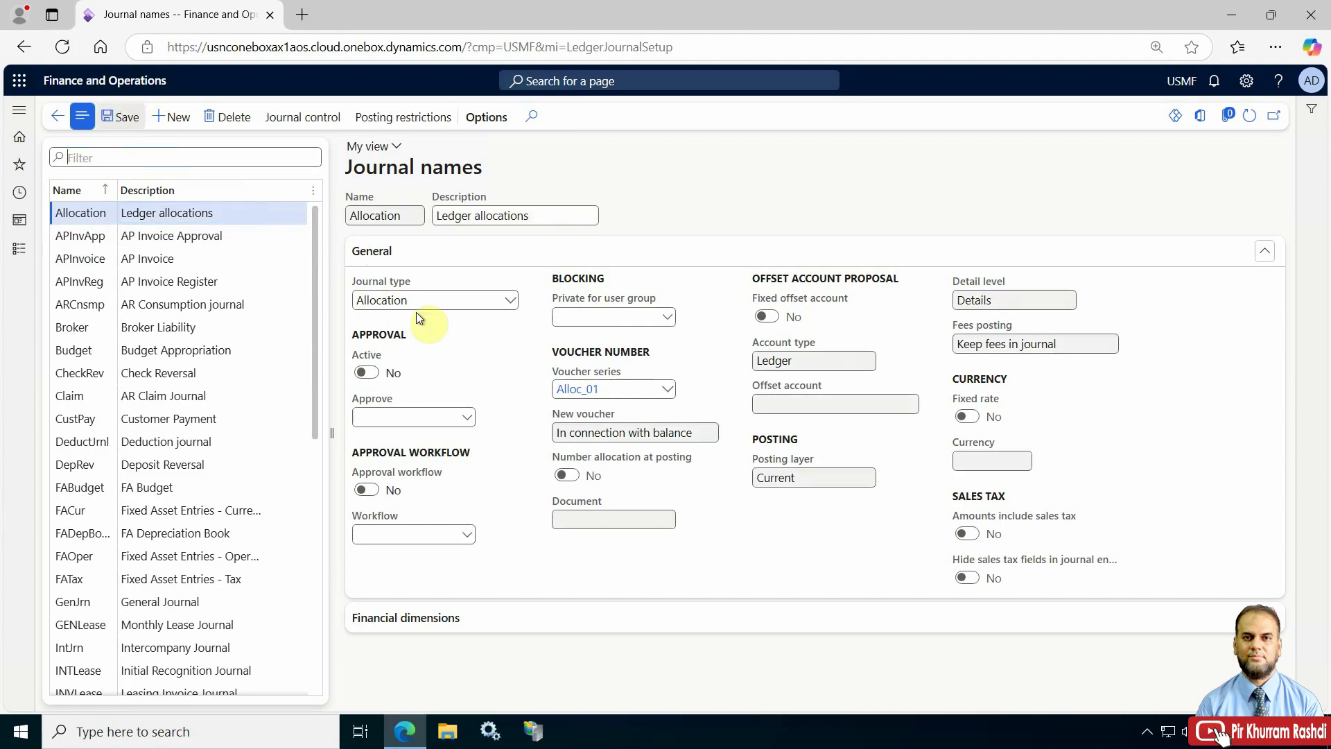
pyautogui.click(513, 300)
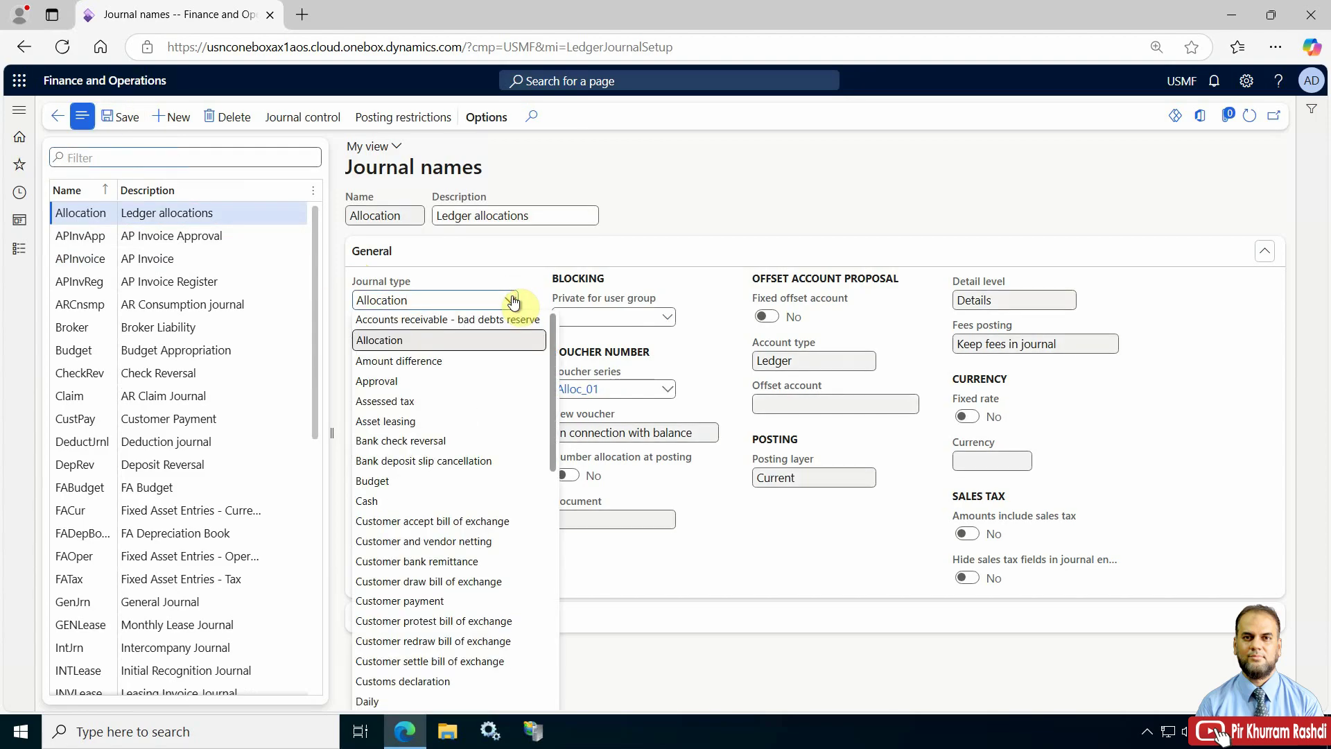
pyautogui.click(513, 299)
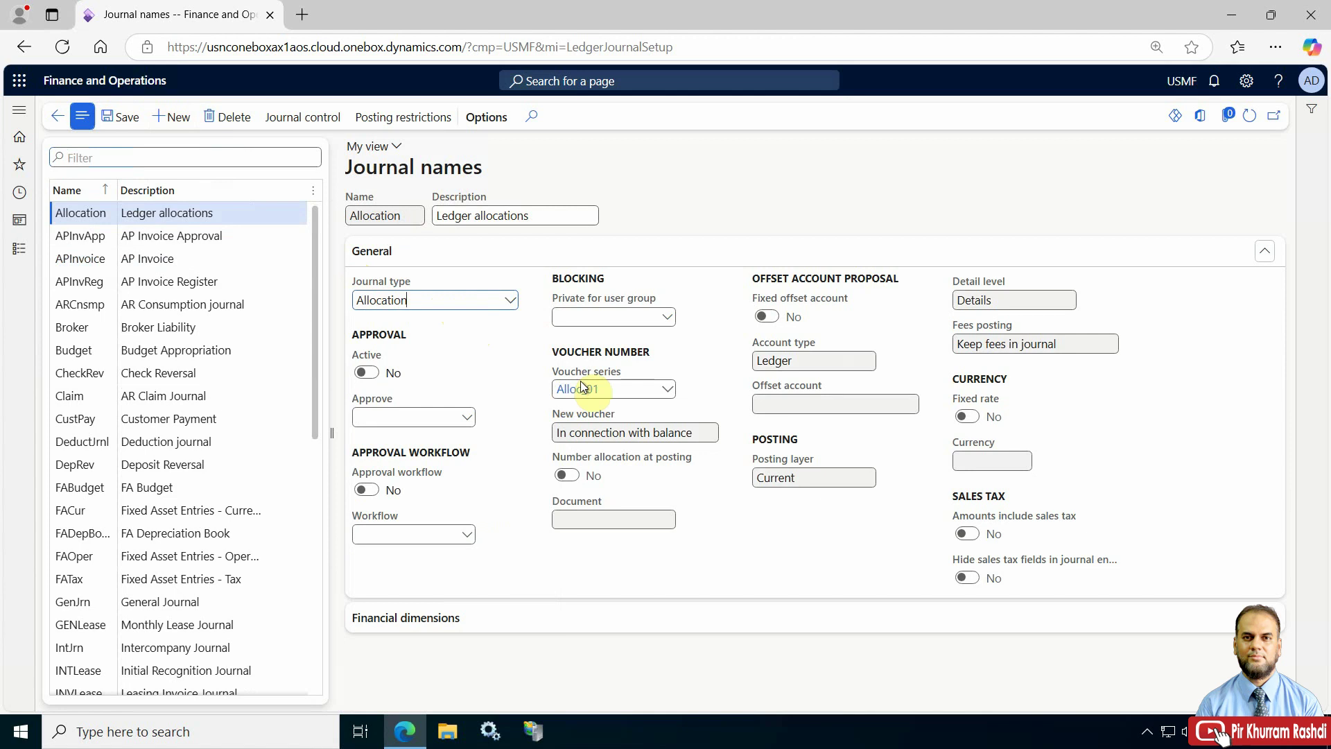
# Open the number sequence details of the Allocation journal's voucher series and examine its segment values.
pyautogui.moveTo(585, 374)
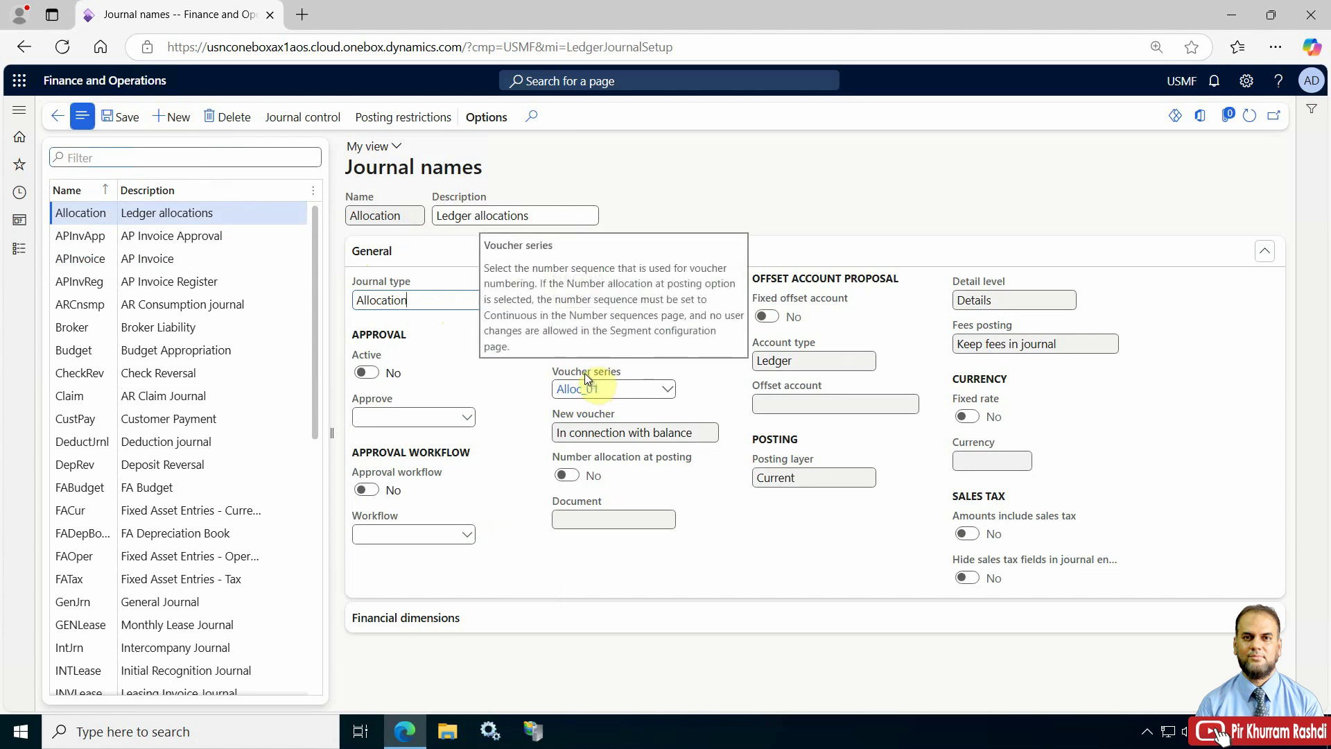
pyautogui.rightClick(584, 373)
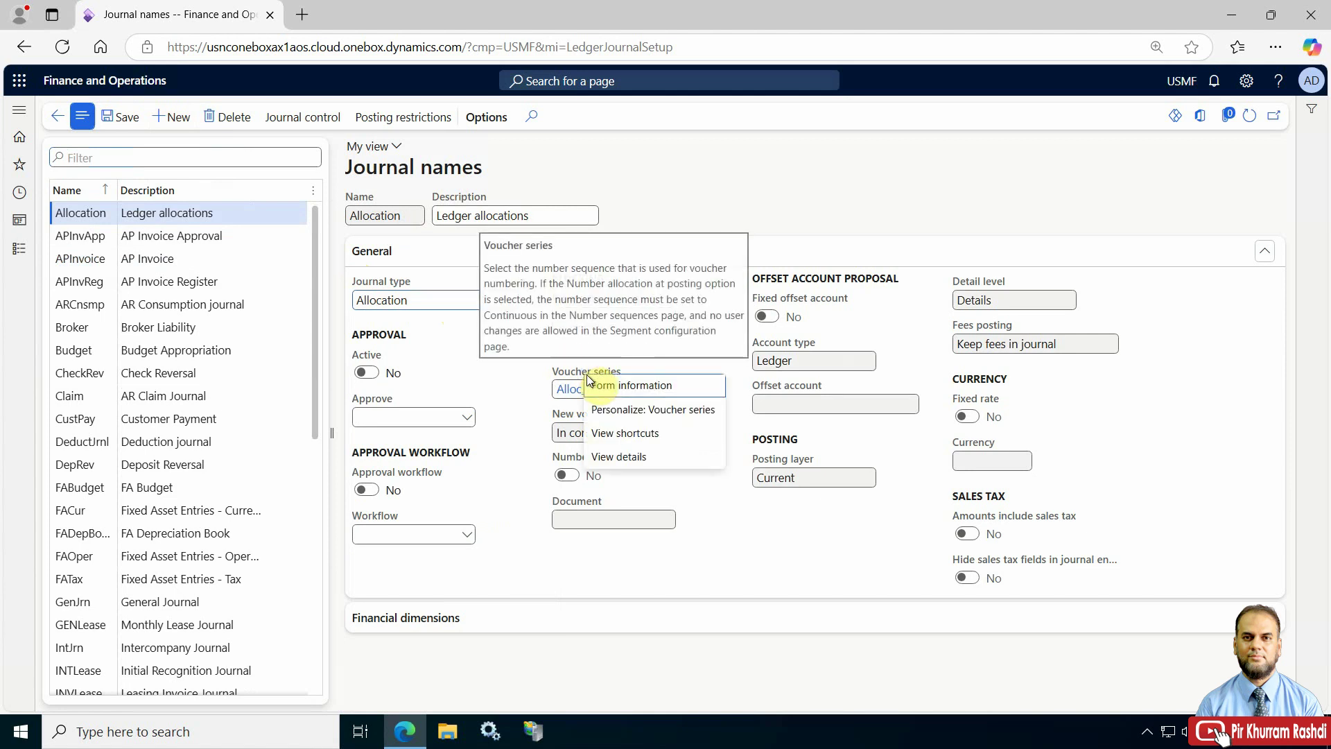
pyautogui.click(622, 456)
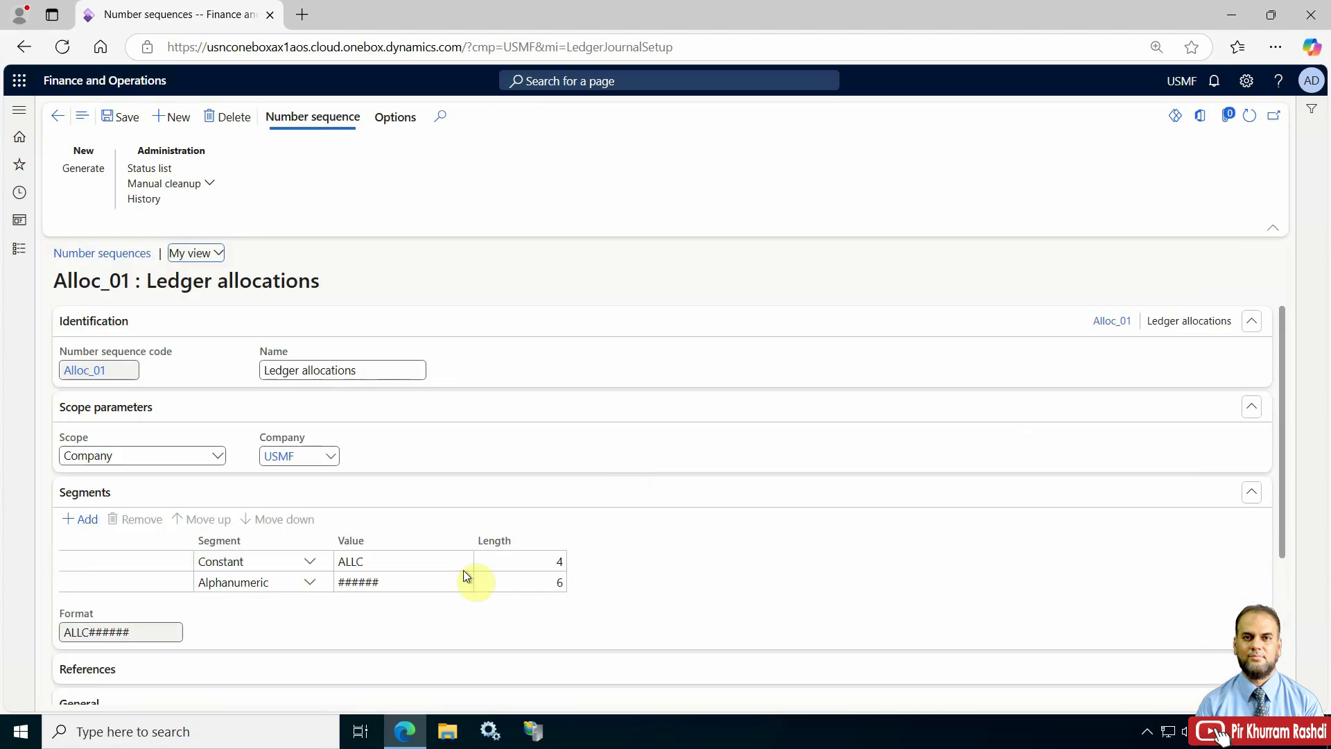
pyautogui.click(354, 560)
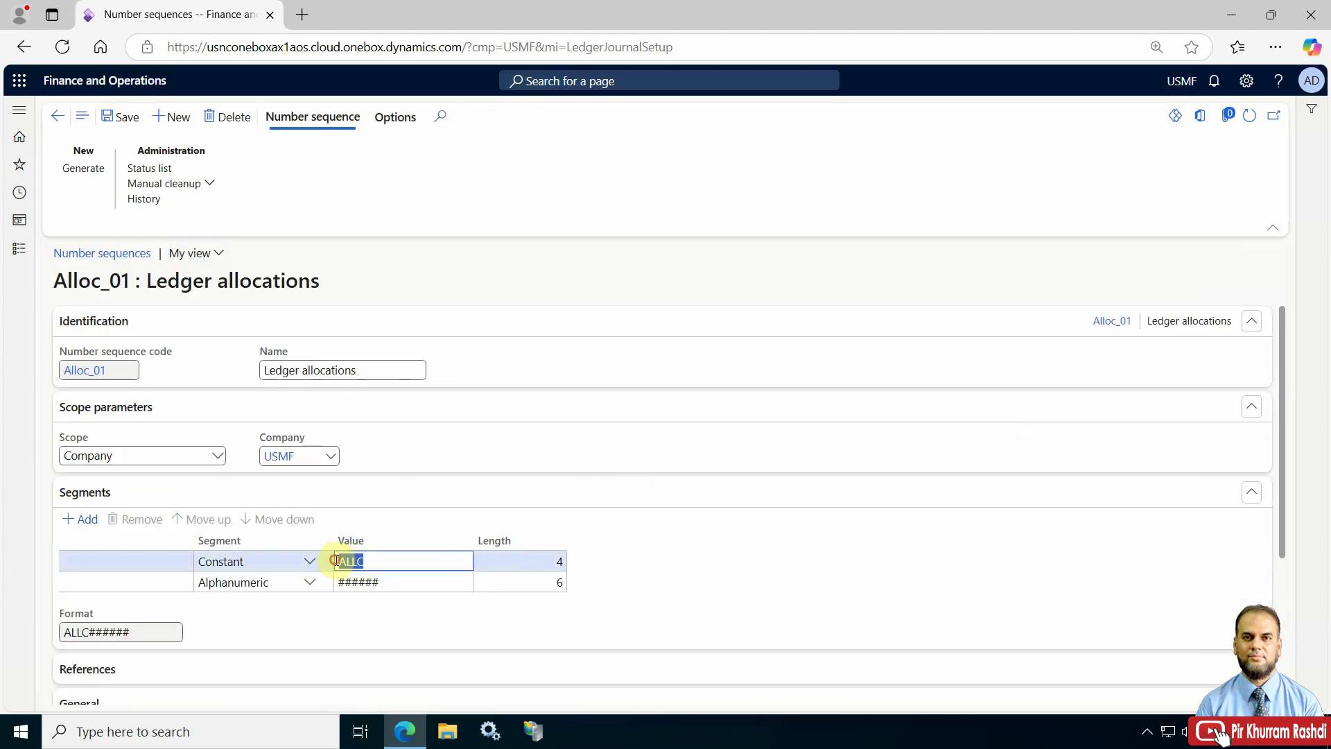
pyautogui.moveTo(339, 560); pyautogui.dragTo(397, 570)
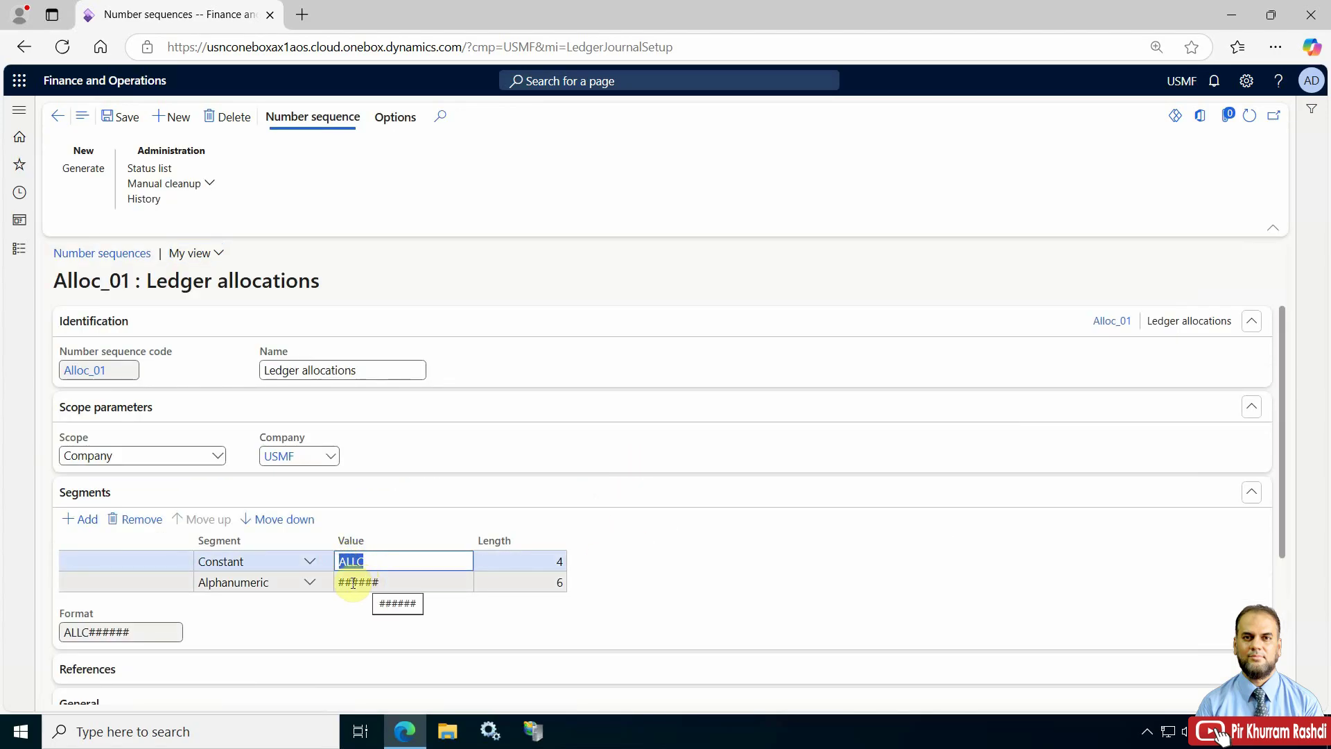
# Examine the Ledger allocations sequence's number allocation, references and format, and return to the journal names.
pyautogui.scroll(-3, 378, 581)
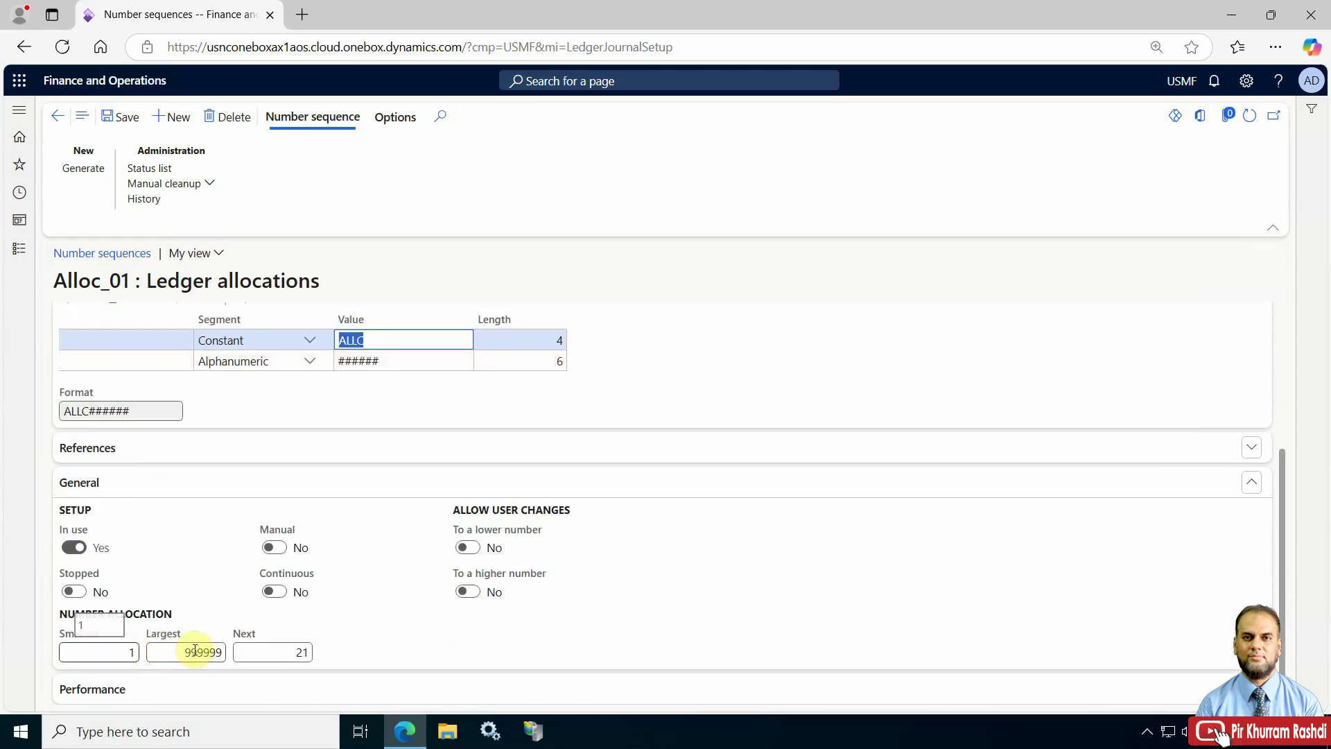
pyautogui.click(277, 652)
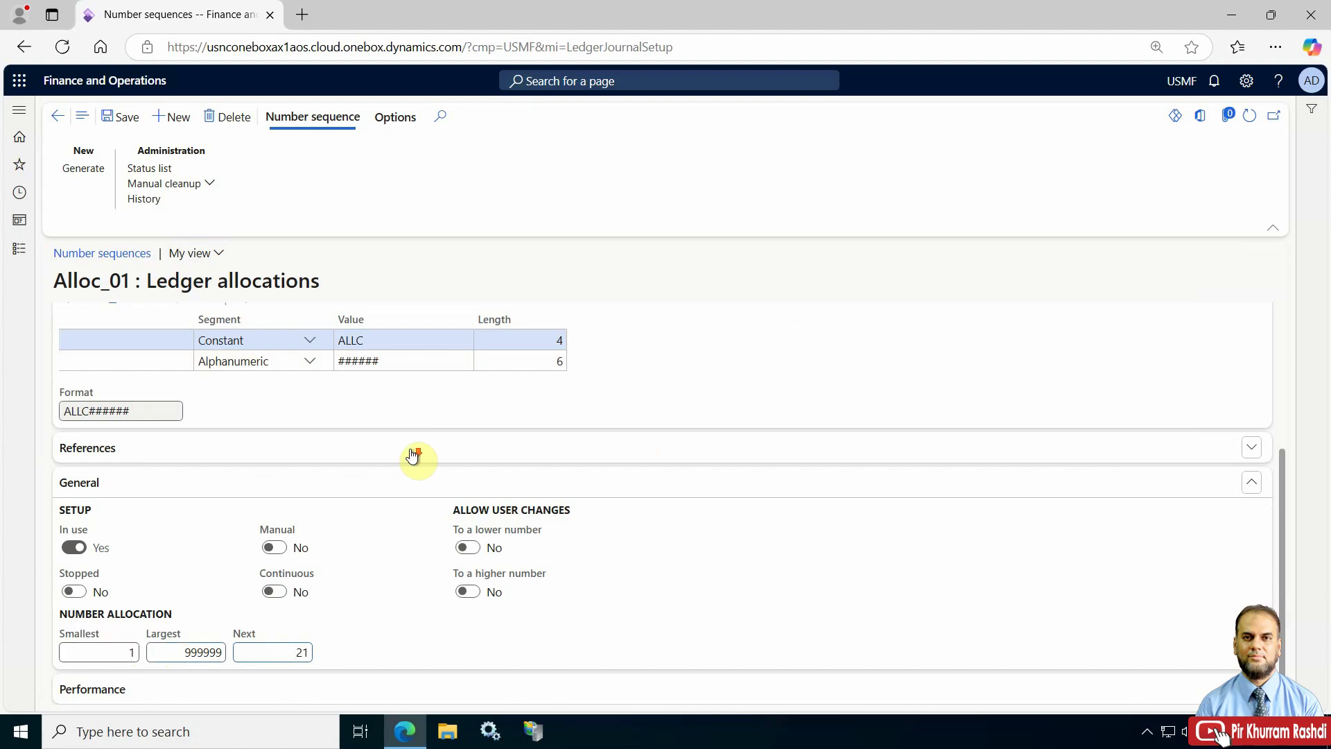
pyautogui.click(199, 458)
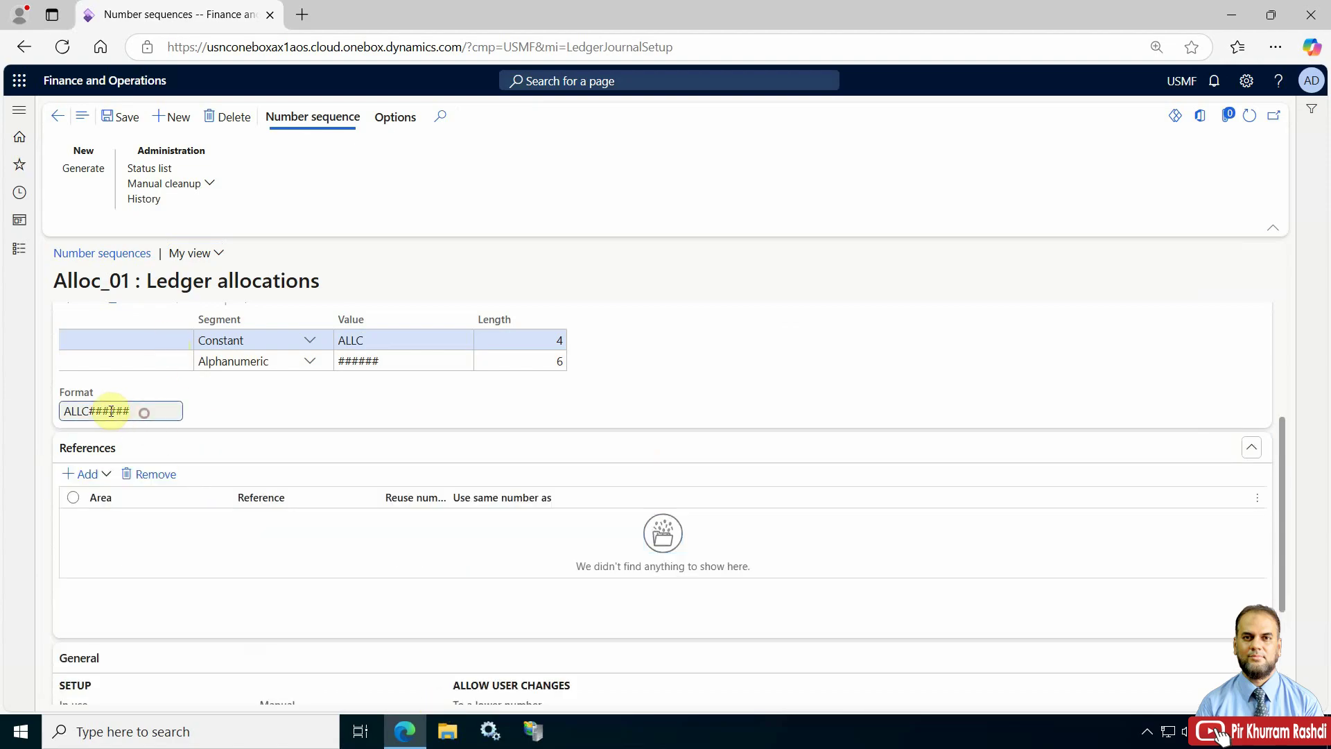
pyautogui.moveTo(146, 411); pyautogui.dragTo(61, 411)
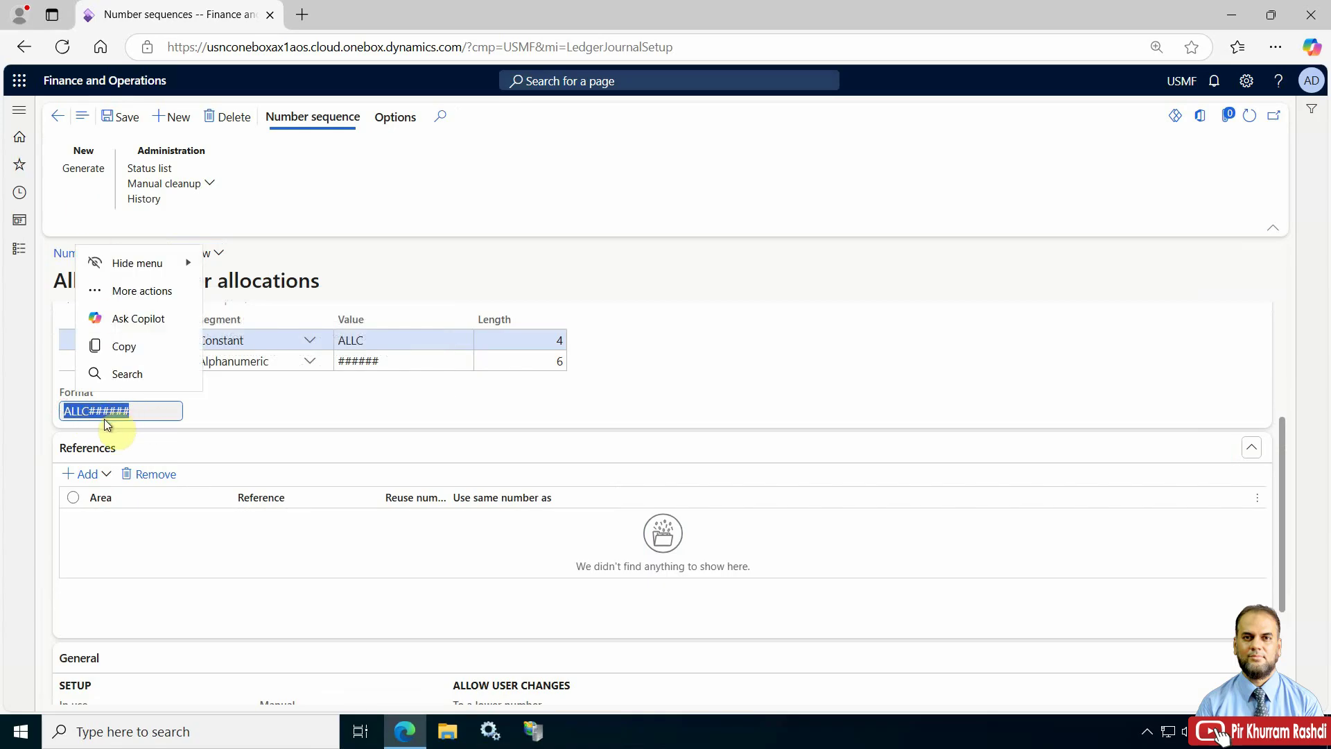
pyautogui.click(57, 116)
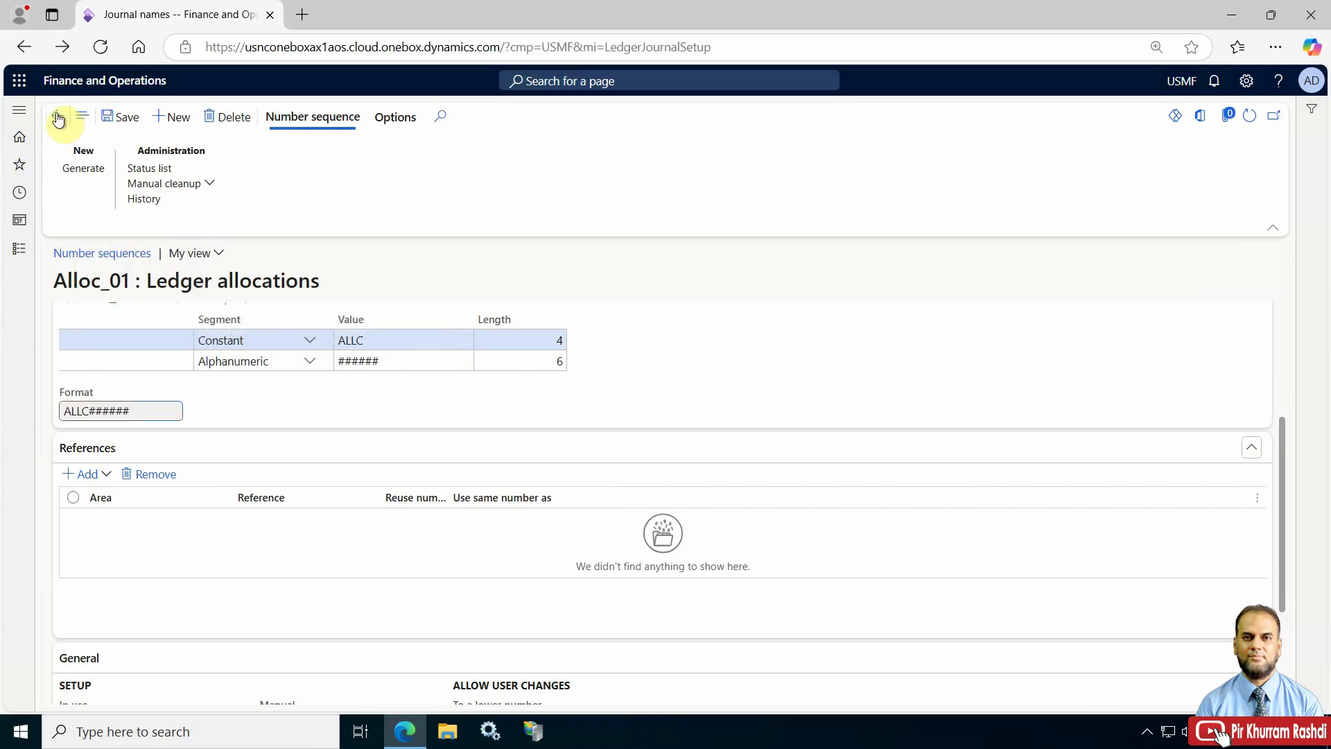
# Open the APInvoice journal's voucher series details, examine its segments and number allocation, and return to the journal names.
pyautogui.click(180, 259)
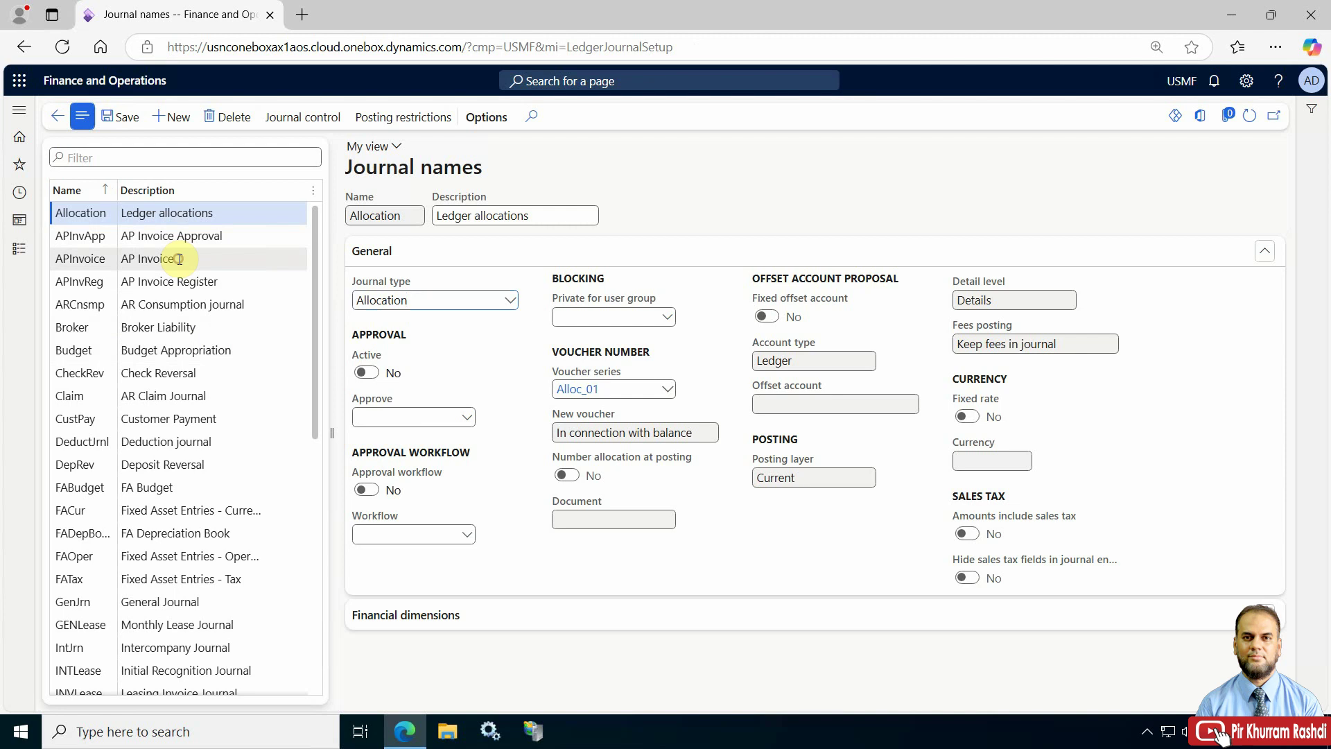
pyautogui.rightClick(576, 374)
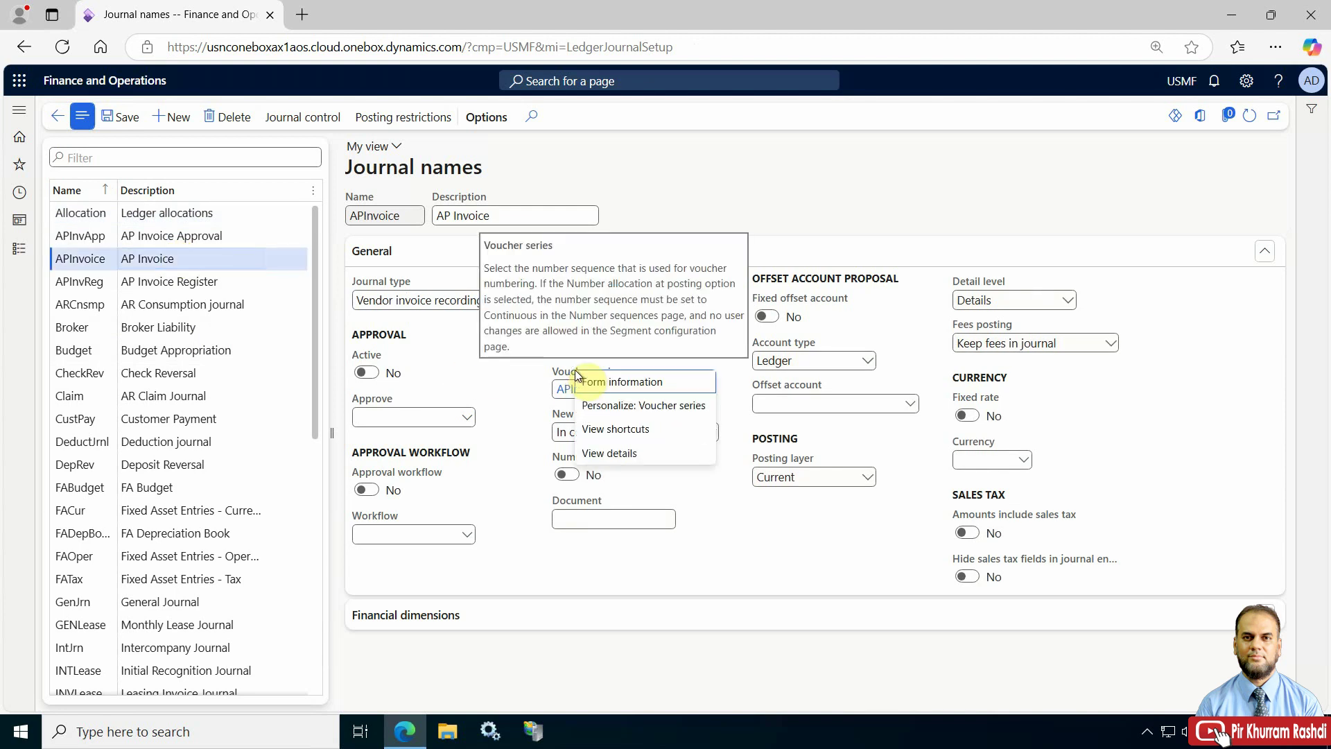
pyautogui.click(597, 454)
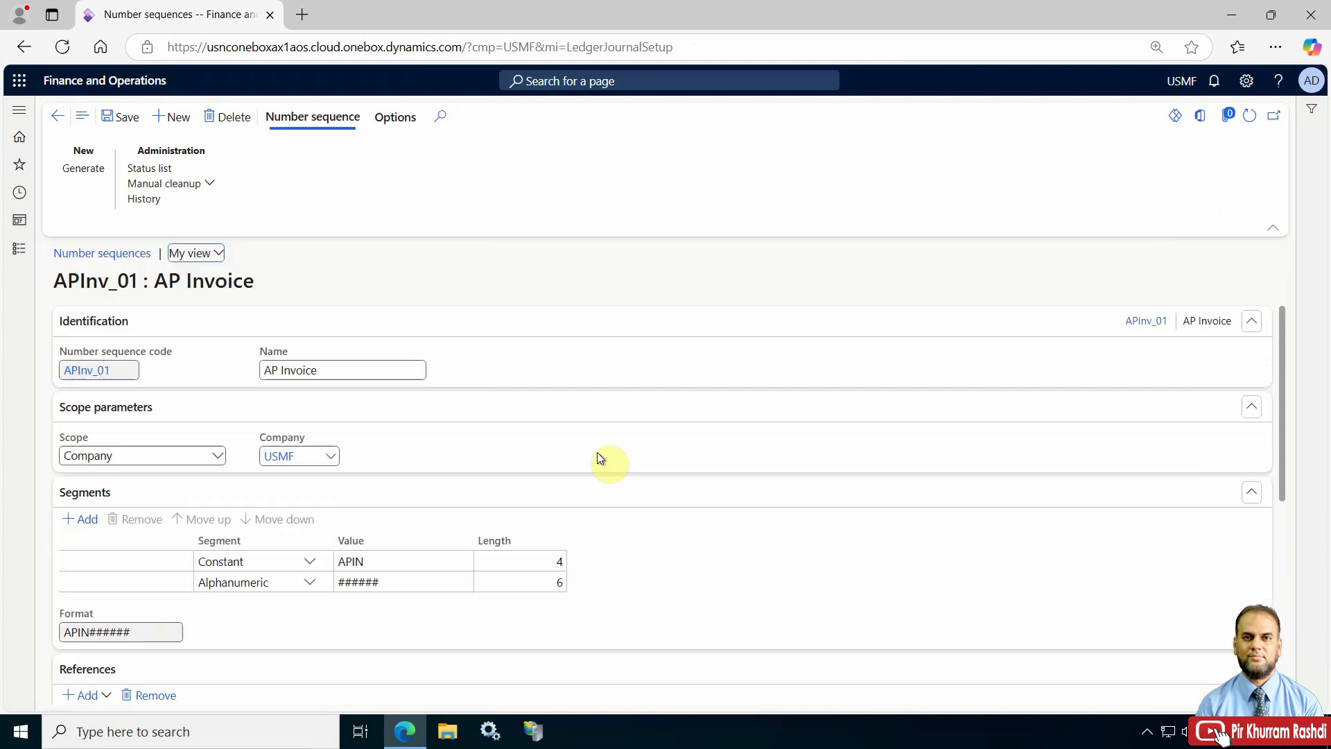
pyautogui.click(381, 563)
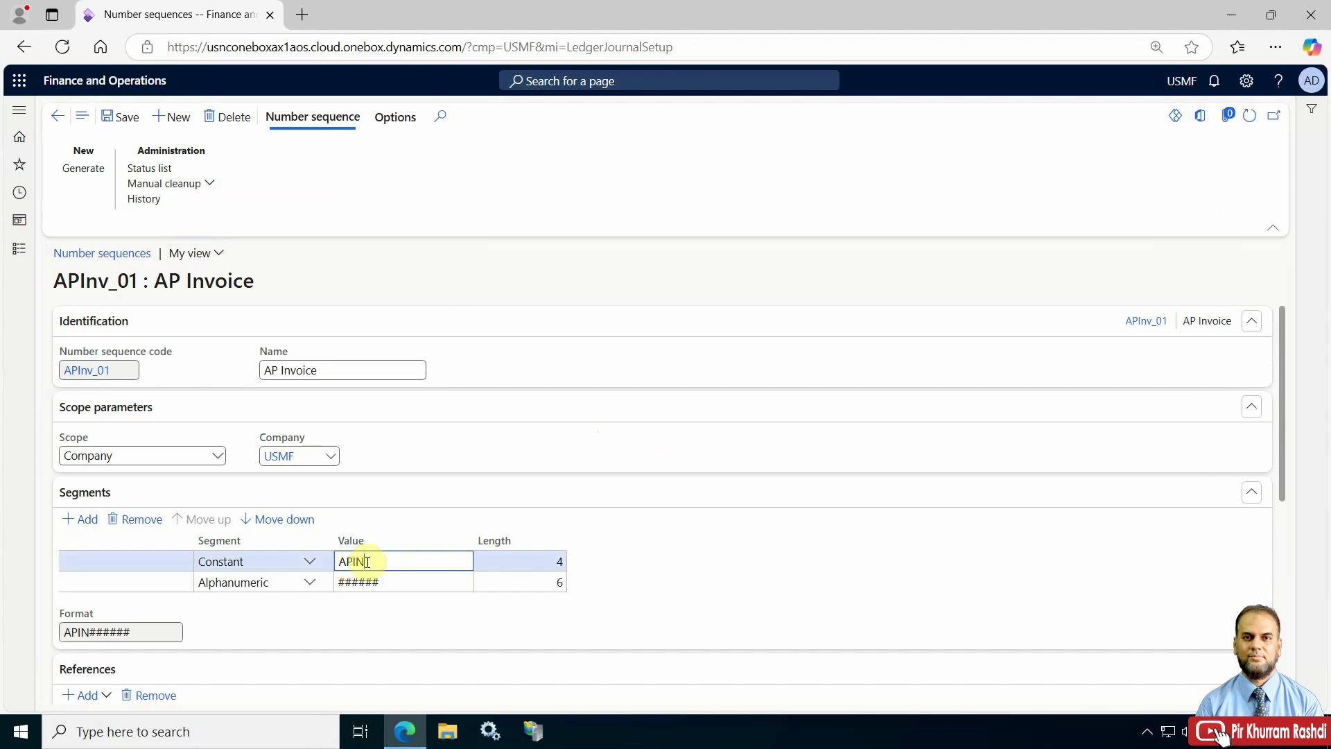
pyautogui.scroll(-5, 432, 601)
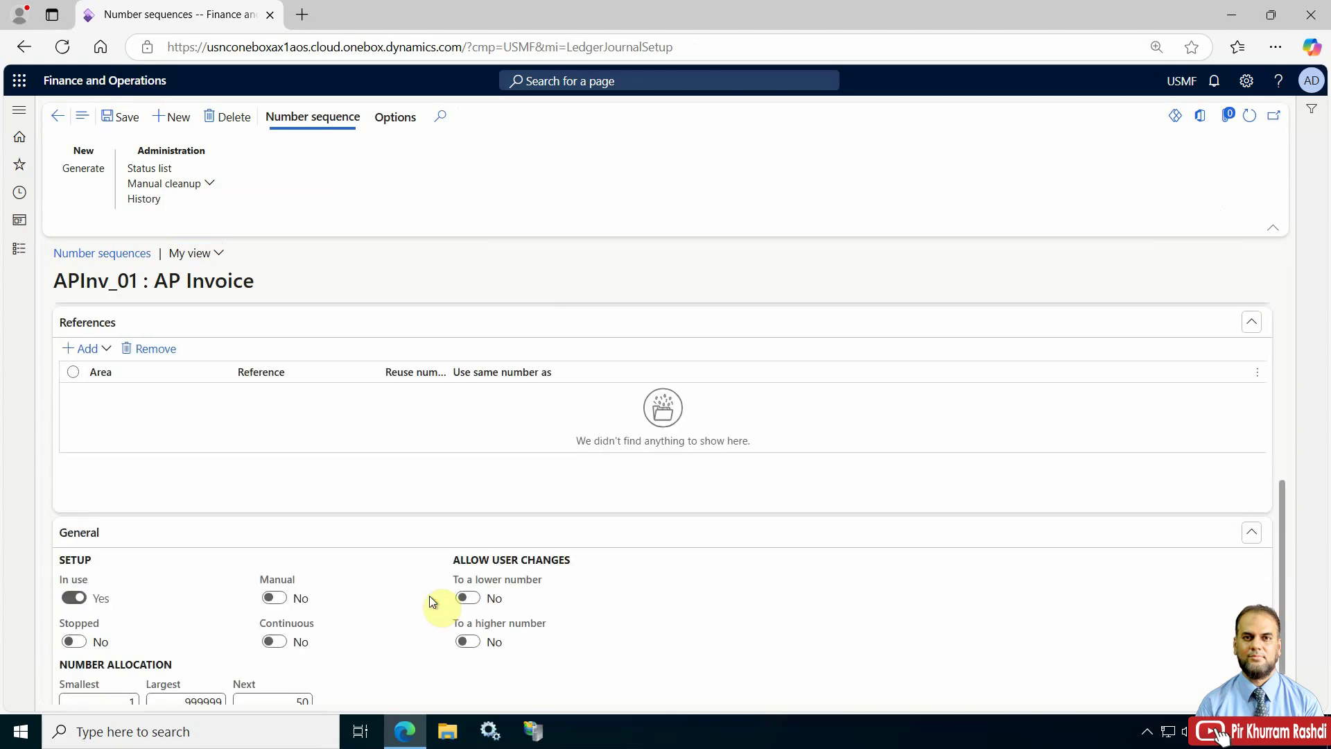
pyautogui.scroll(-1, 432, 601)
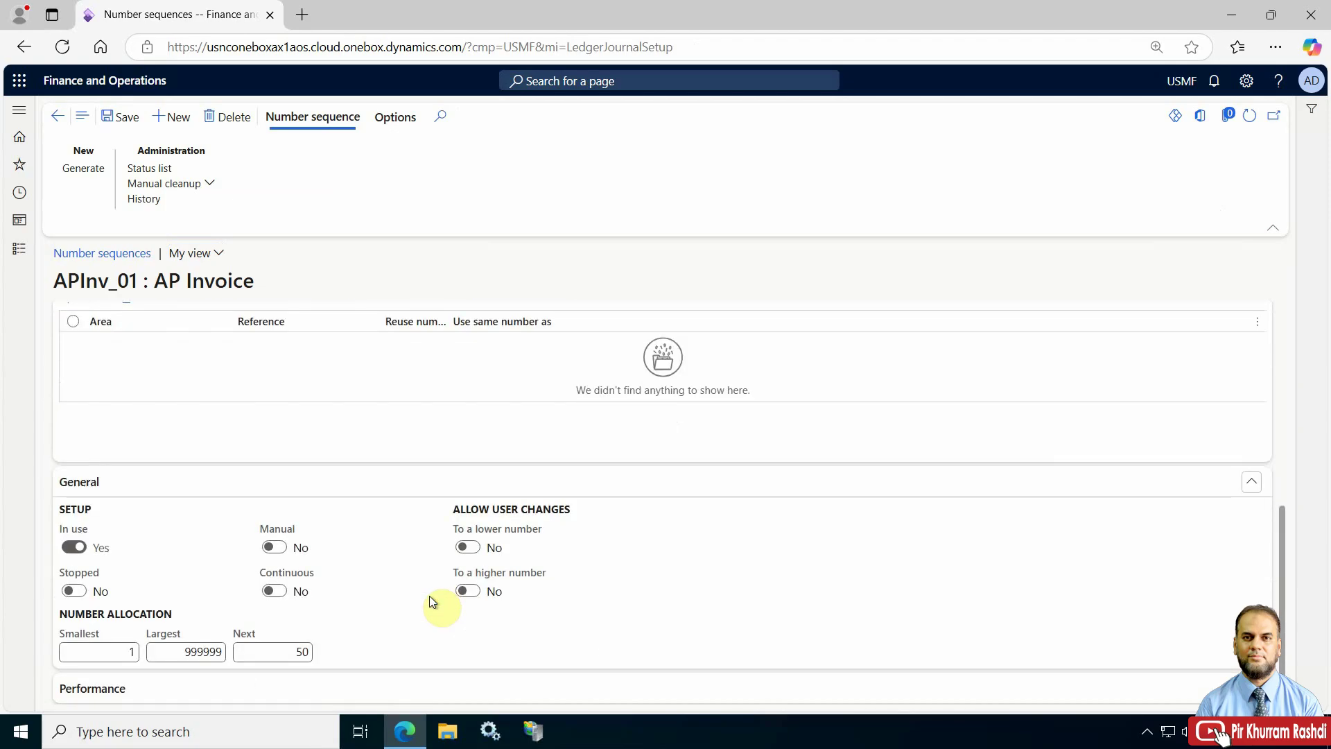
pyautogui.scroll(5, 429, 596)
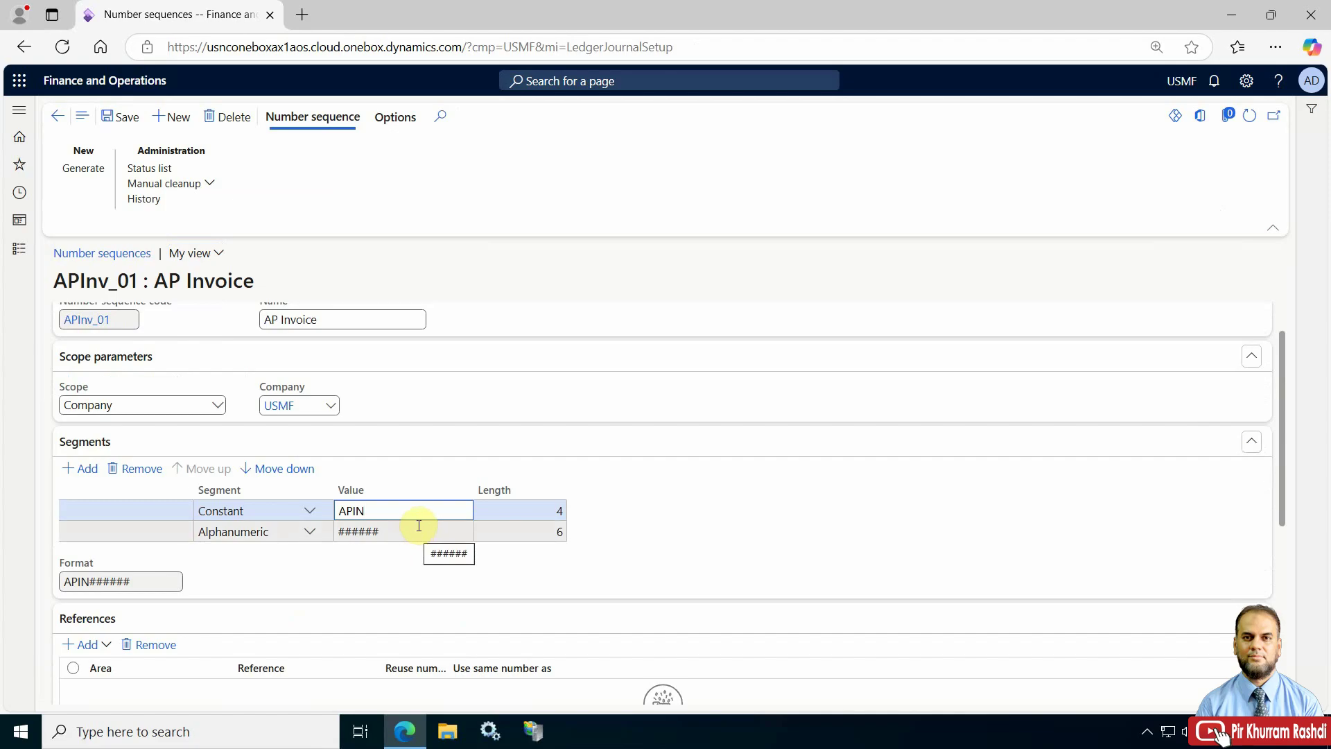
pyautogui.click(56, 117)
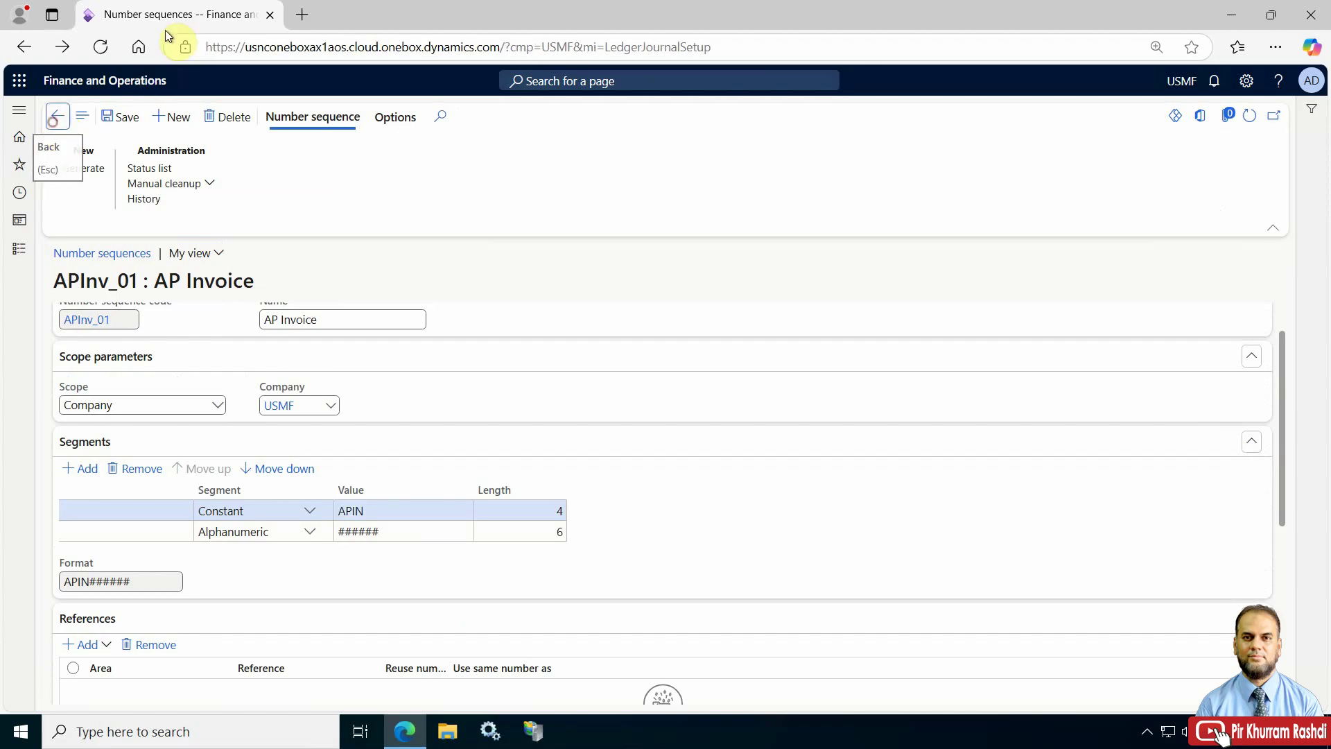
# Duplicate the journal names page in a second browser tab and open the Accounts payable Invoice journal there.
pyautogui.rightClick(177, 14)
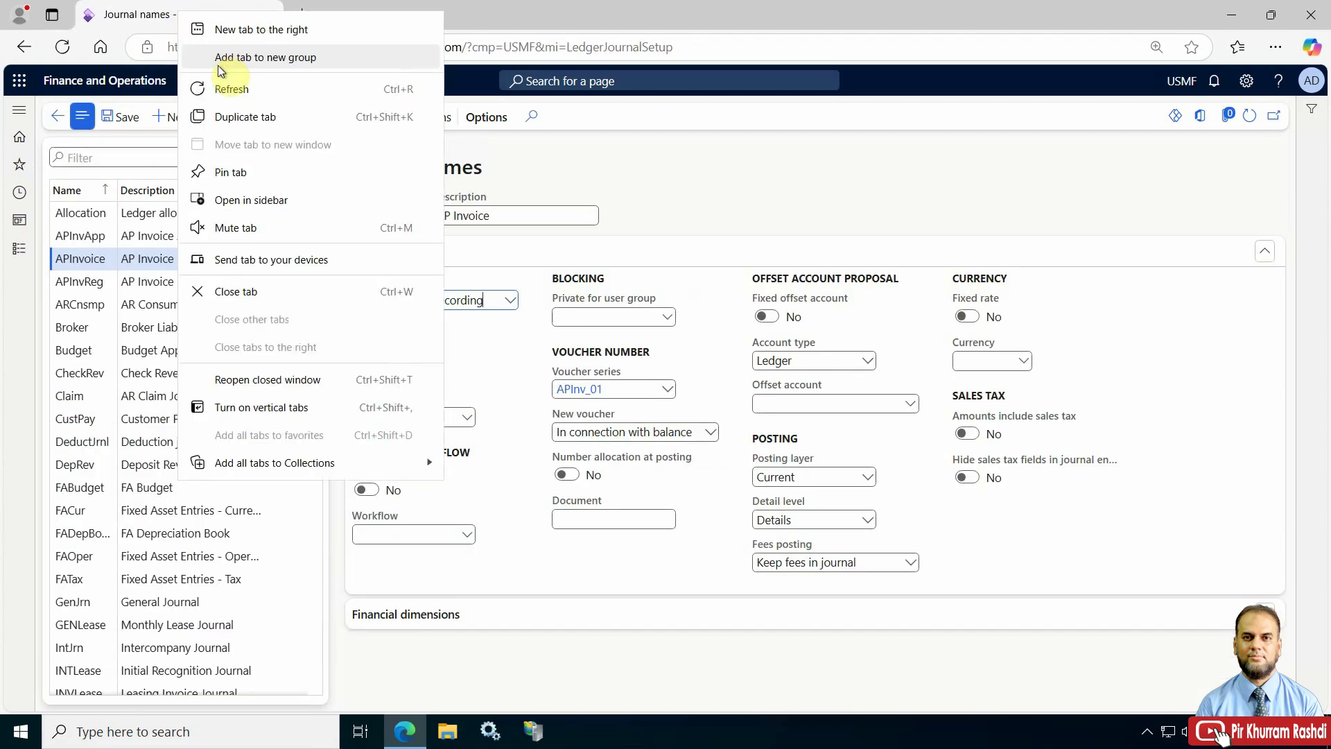
pyautogui.click(230, 117)
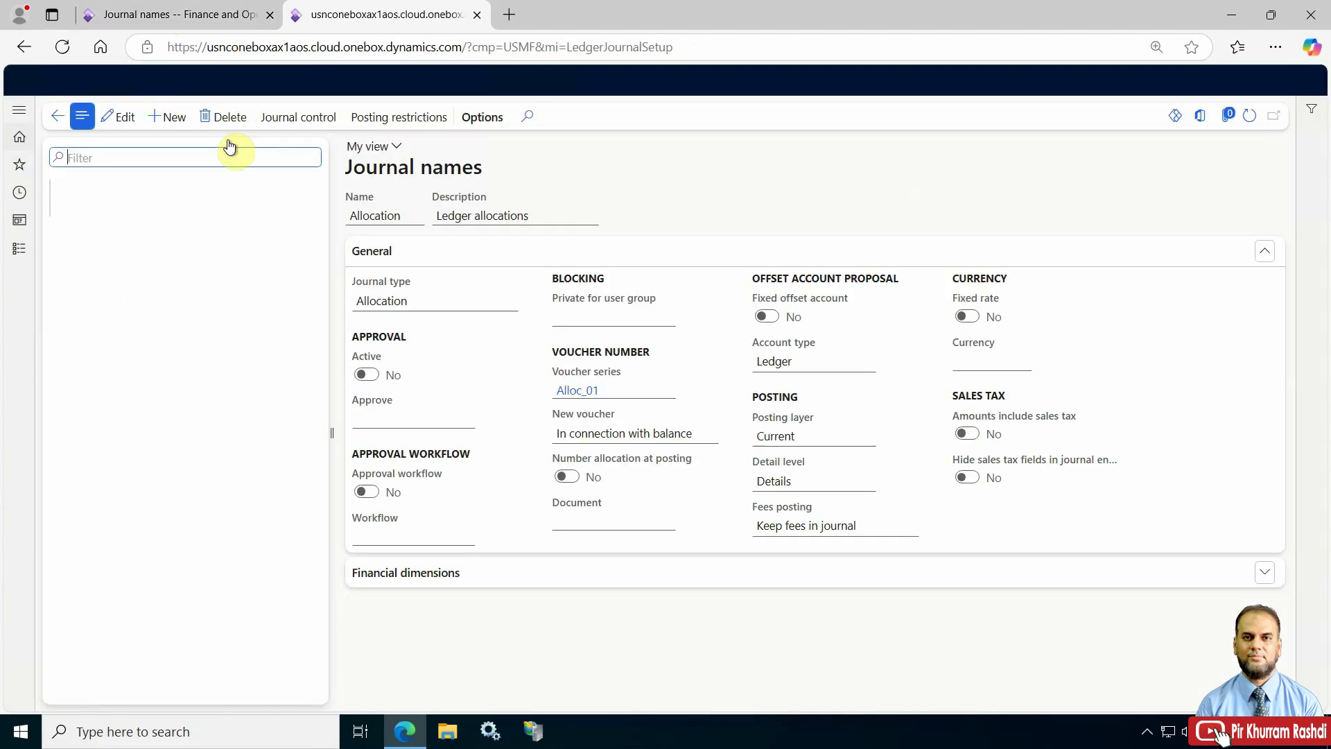
pyautogui.click(17, 251)
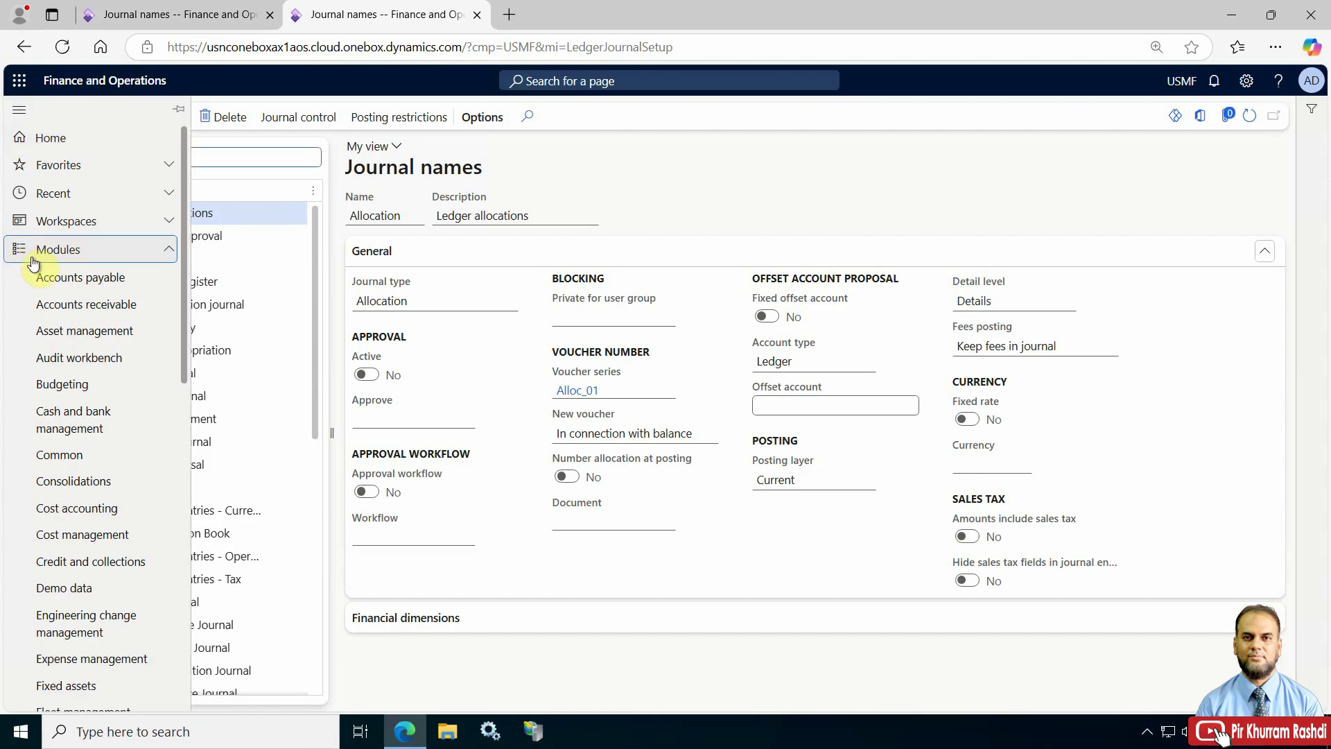
pyautogui.click(70, 281)
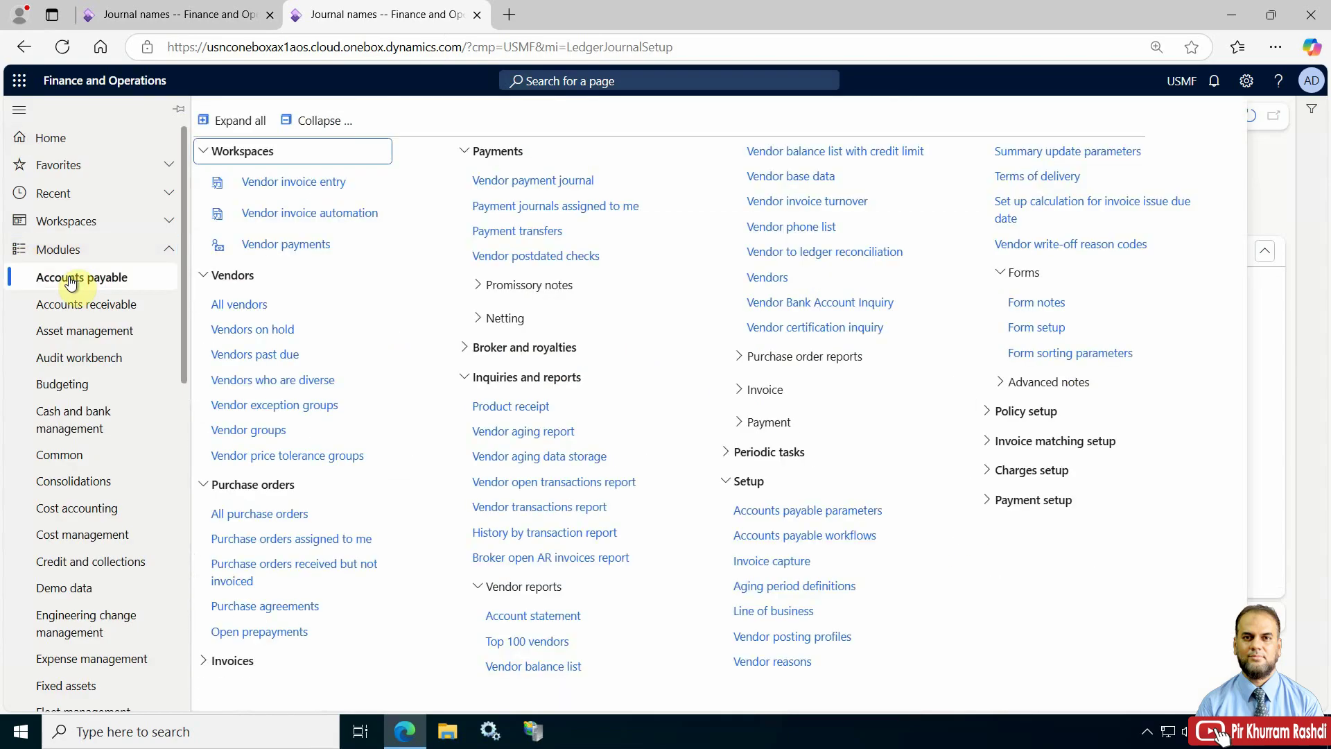
pyautogui.click(315, 120)
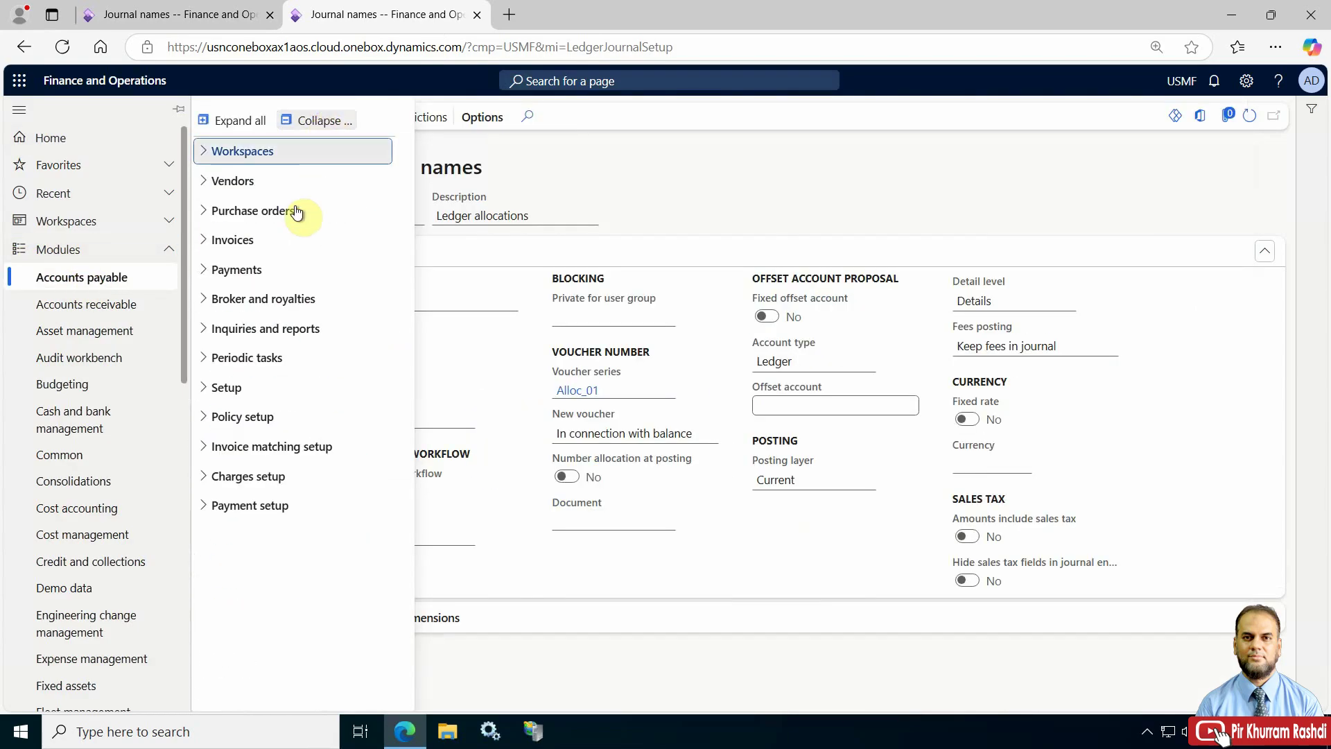
pyautogui.click(274, 240)
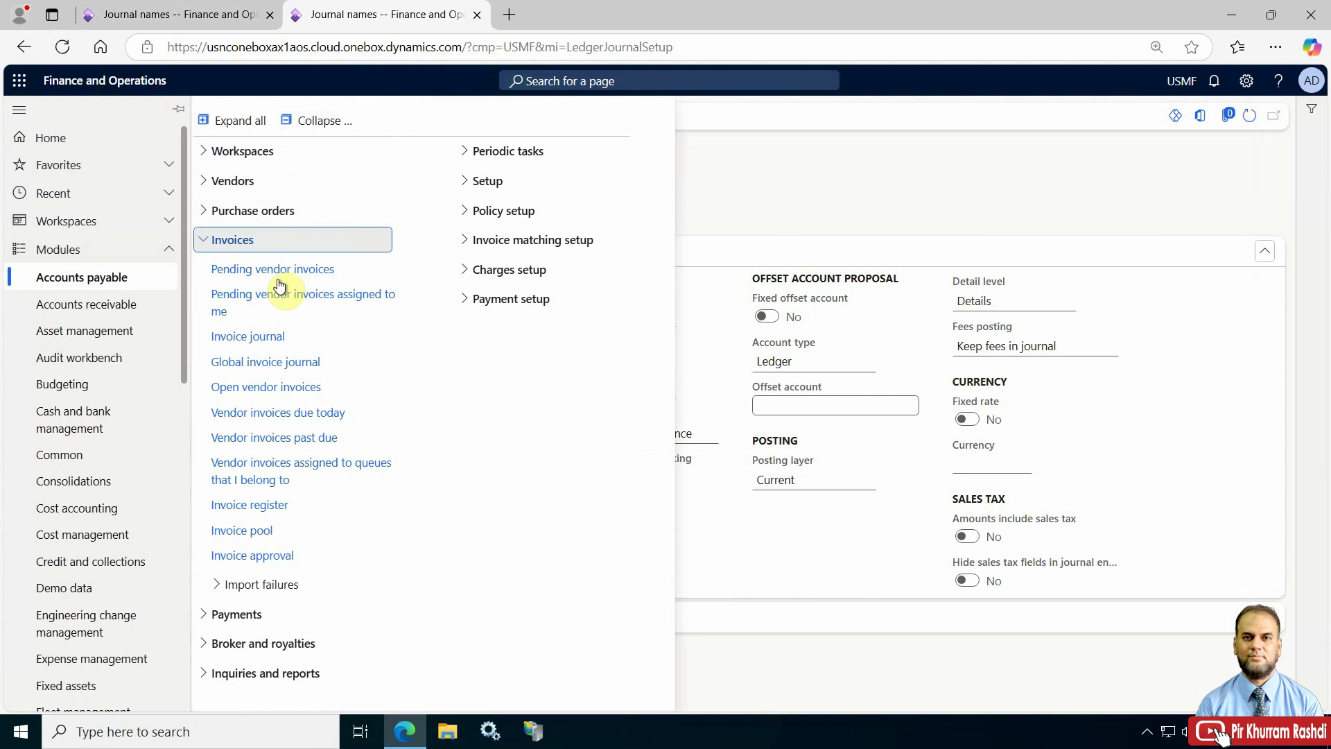
pyautogui.click(264, 340)
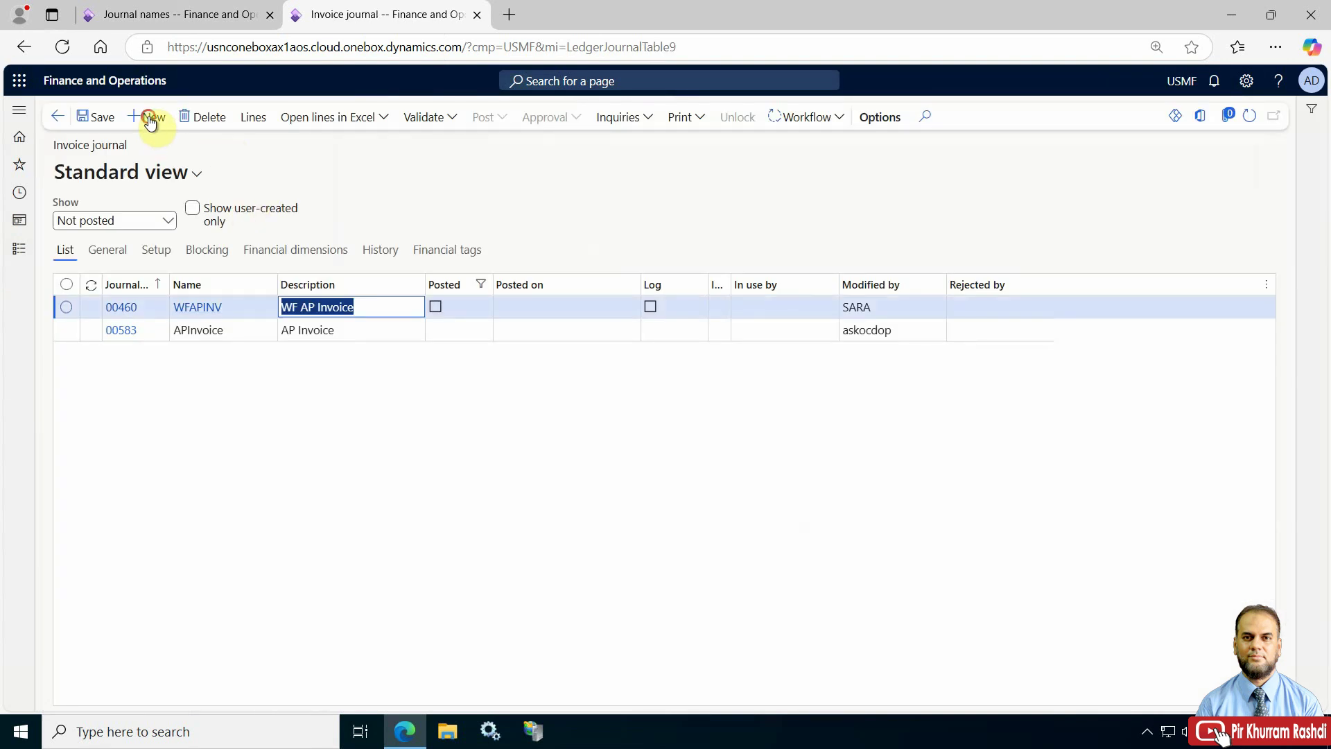
# Create a new invoice journal using the APInvoice journal name, checking it against the journal names setup.
pyautogui.click(149, 117)
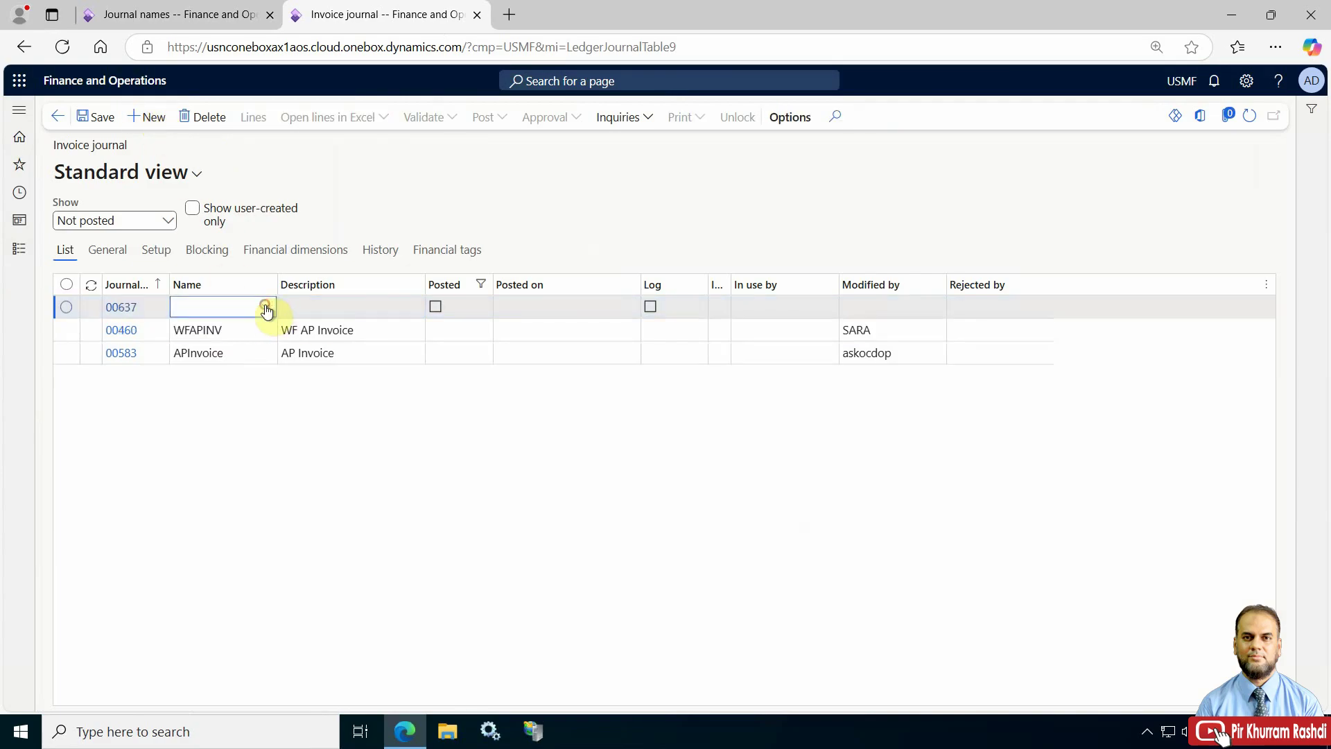
pyautogui.click(266, 306)
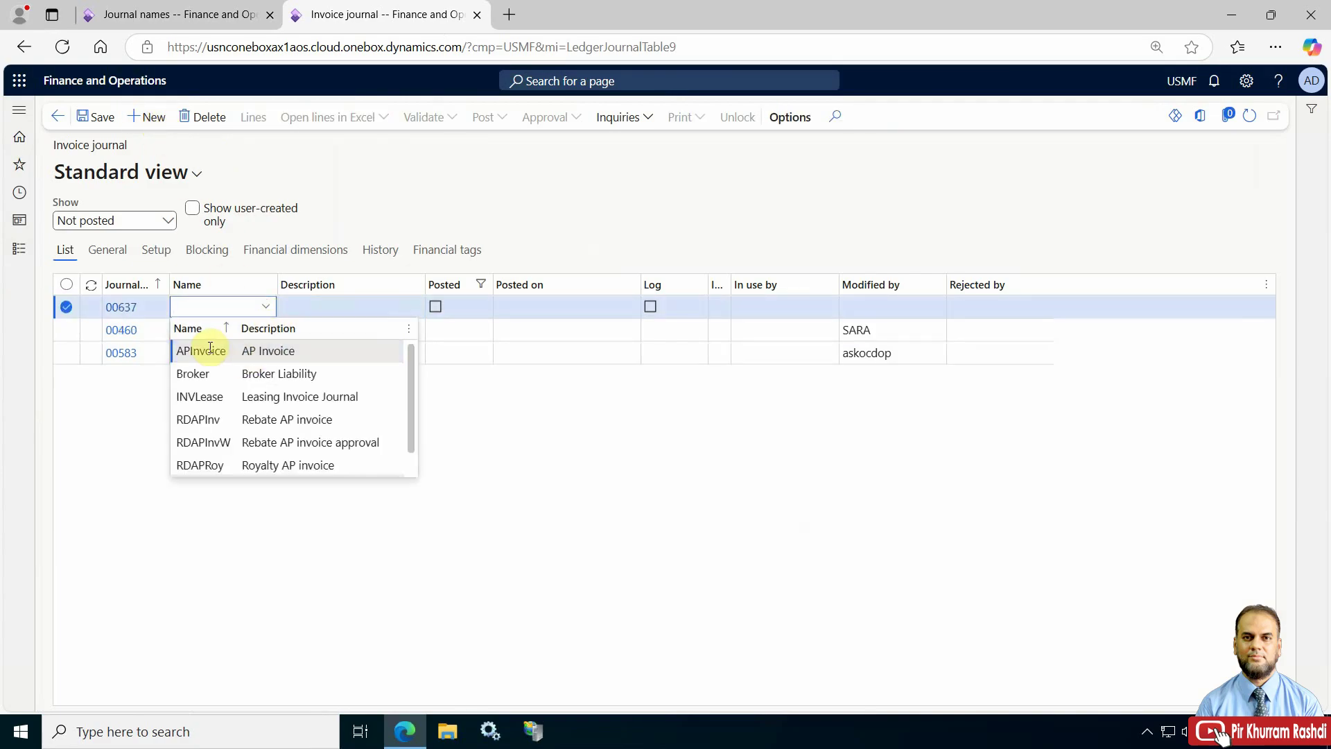
pyautogui.click(246, 352)
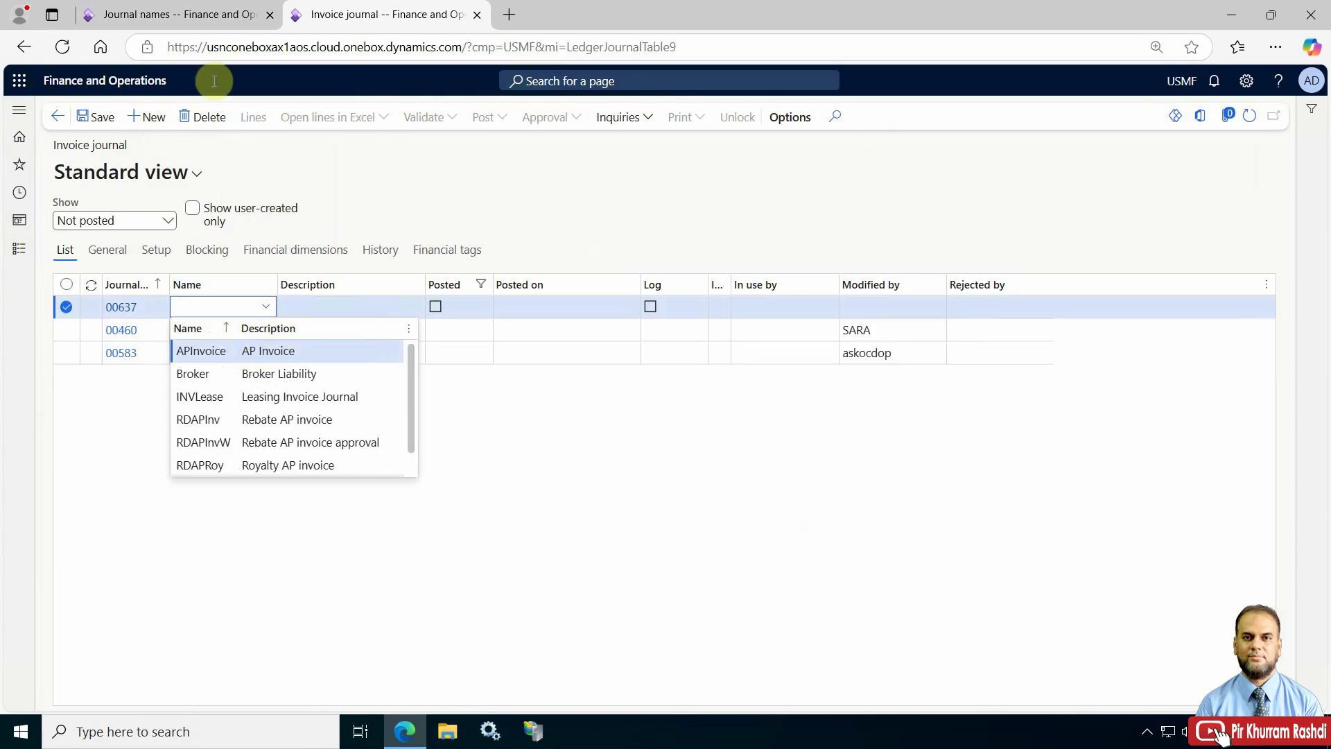
pyautogui.click(199, 14)
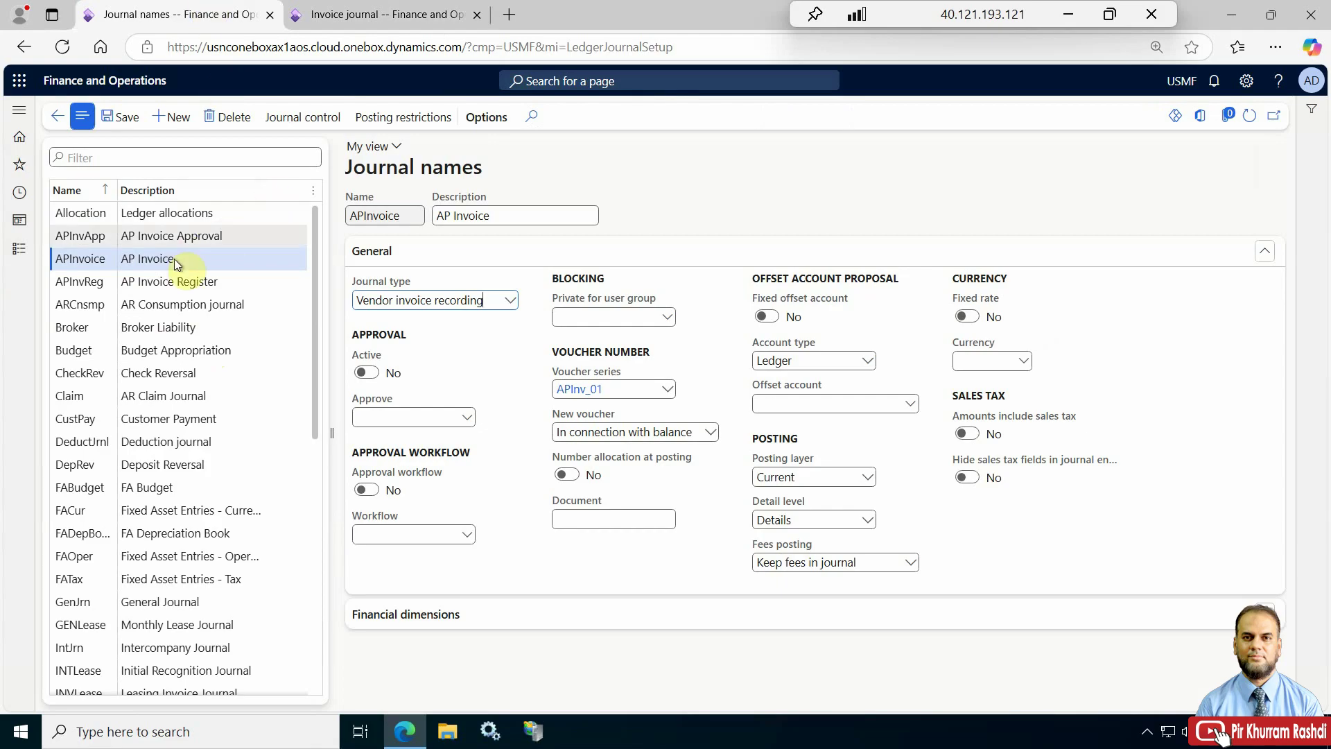
pyautogui.click(381, 14)
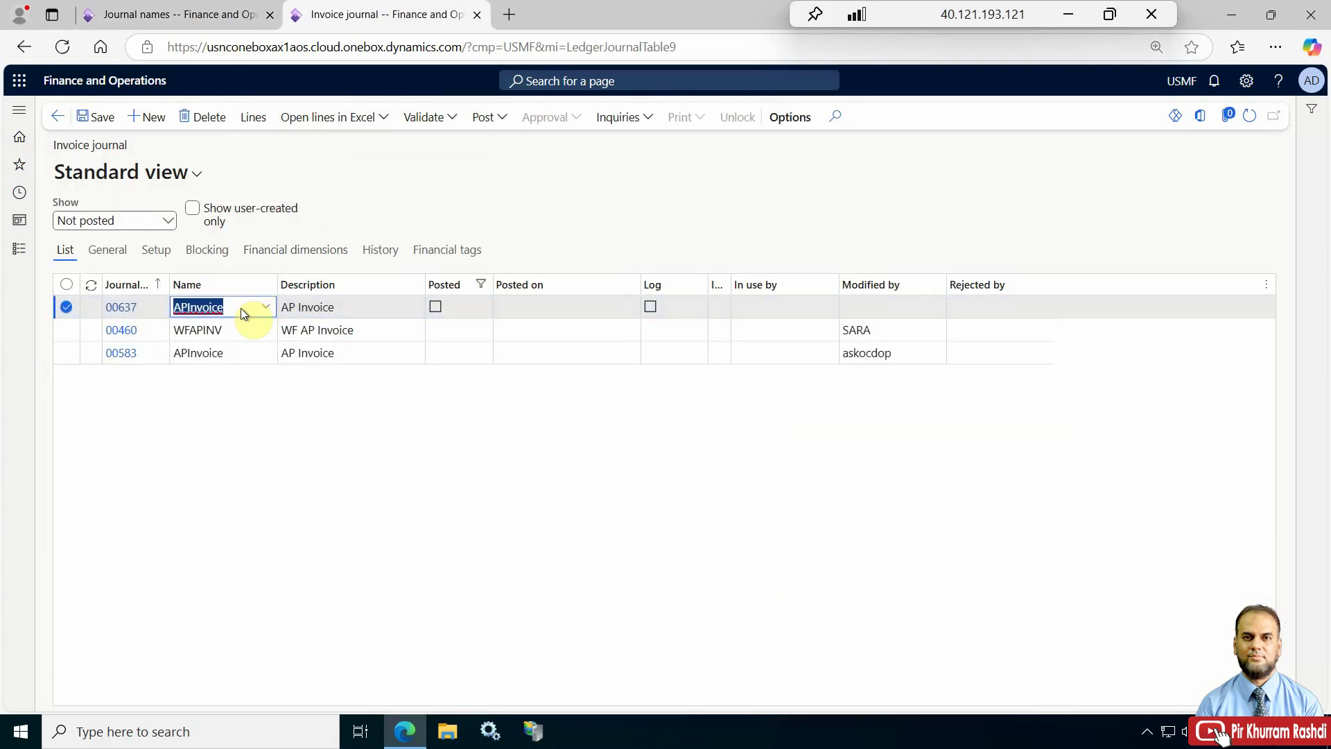
# Open the new journal's lines, widen the Voucher column, and examine the voucher's prefix and running number.
pyautogui.click(255, 118)
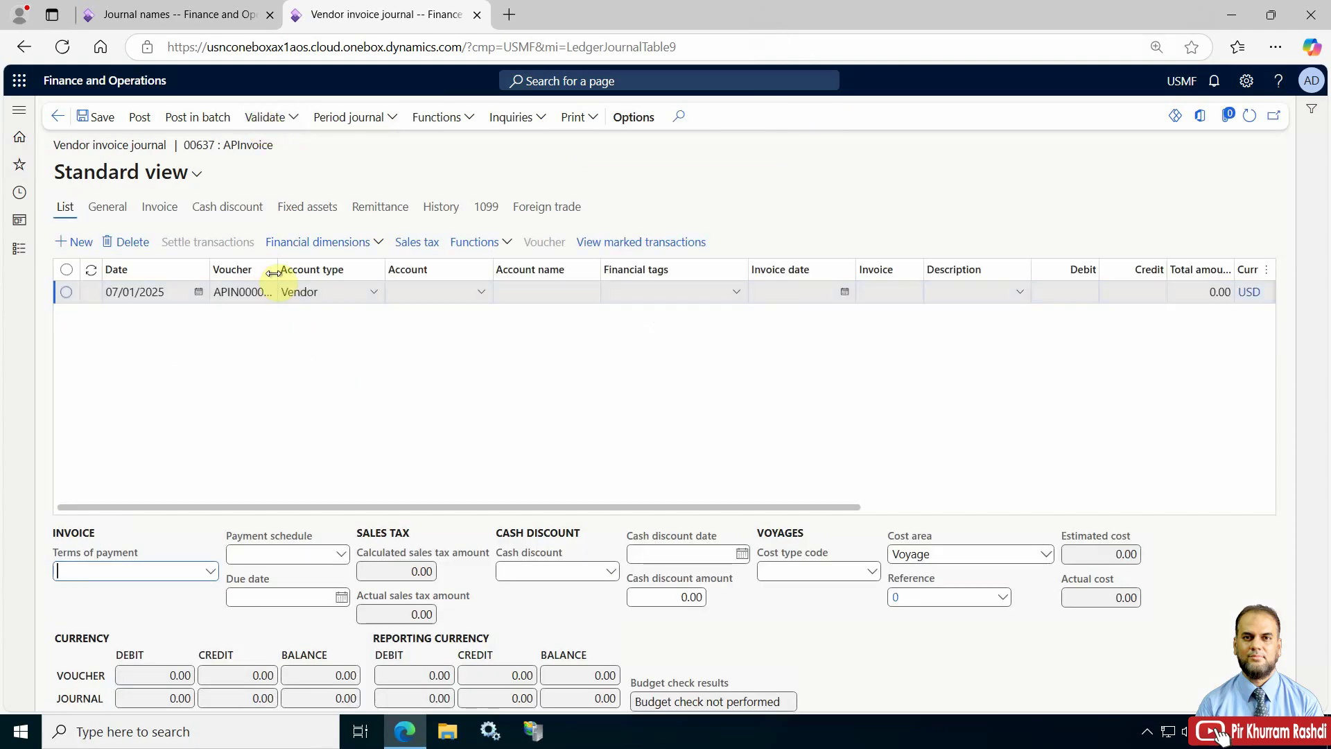
pyautogui.moveTo(277, 270); pyautogui.dragTo(410, 269)
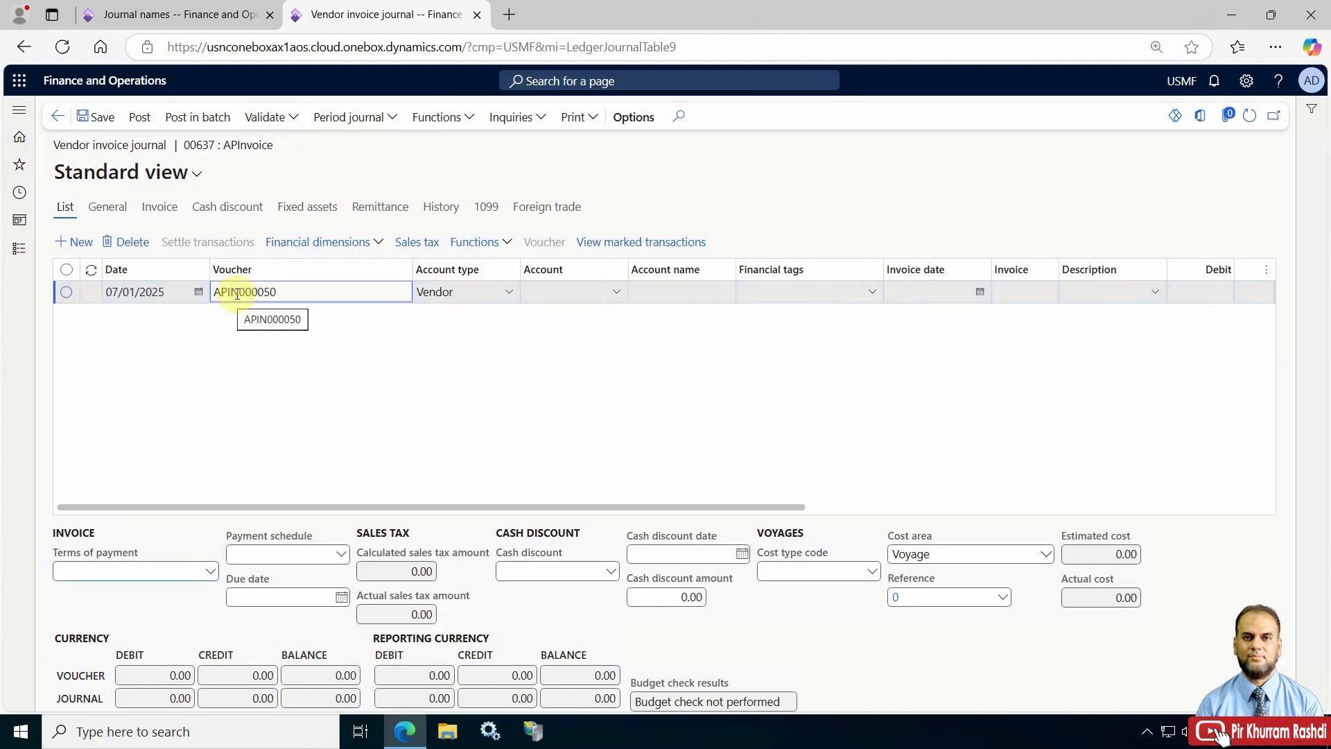
pyautogui.moveTo(210, 293); pyautogui.dragTo(240, 300)
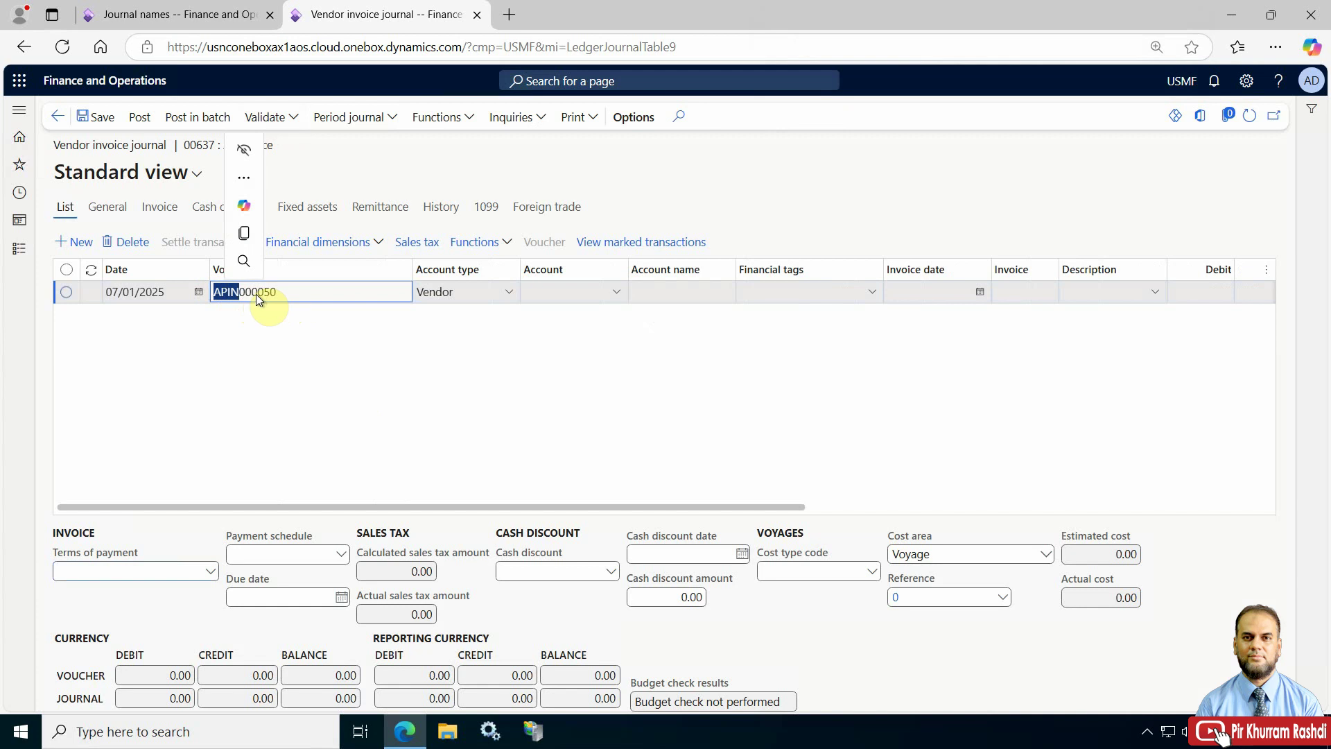
pyautogui.click(257, 294)
pyautogui.moveTo(257, 292); pyautogui.dragTo(304, 296)
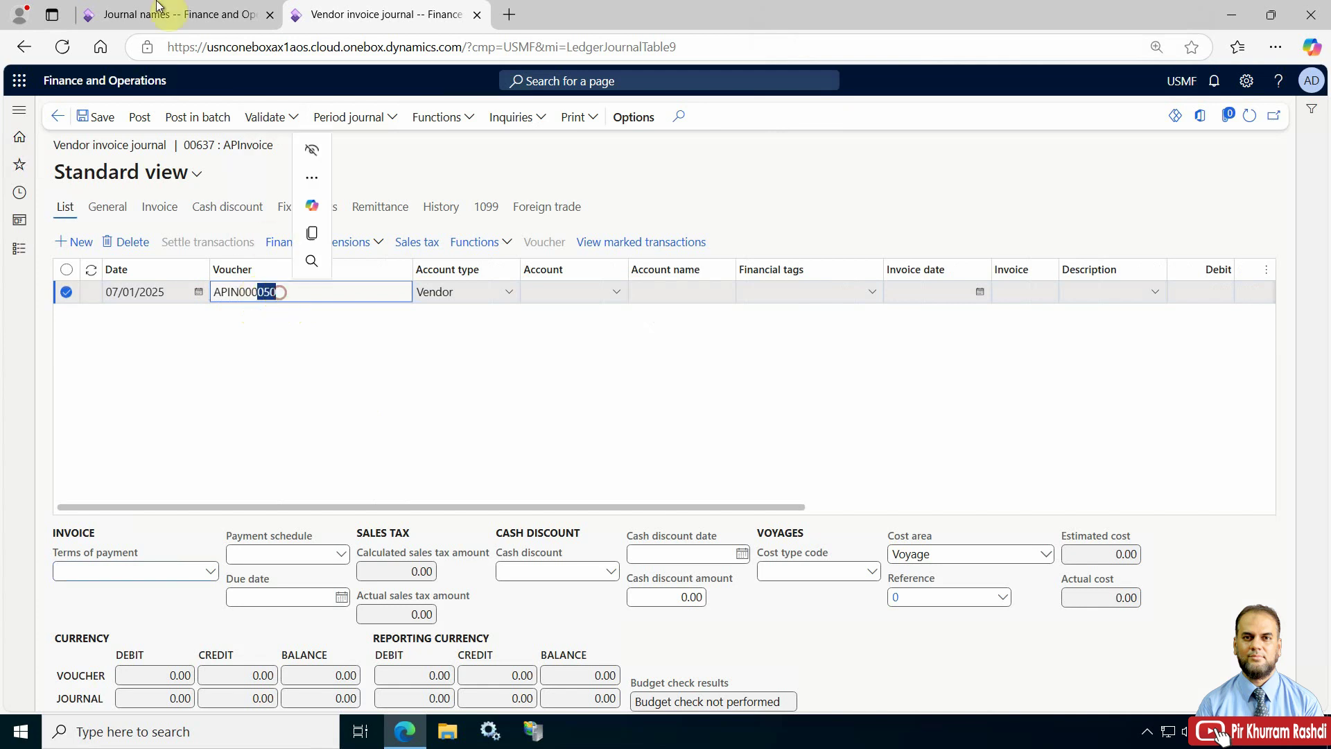
# Open the APInvoice voucher series details, compare its segment values with the voucher format, and return to the vendor invoice journal.
pyautogui.click(156, 10)
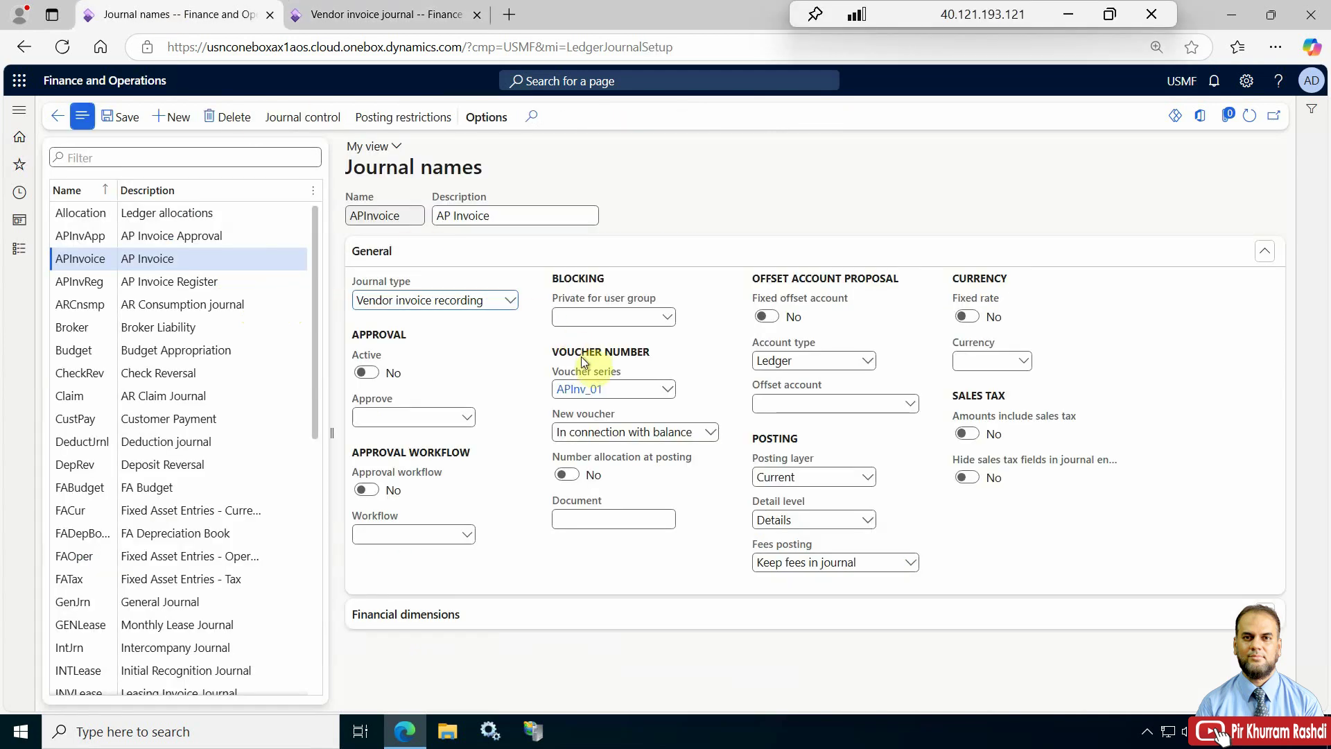
pyautogui.rightClick(581, 376)
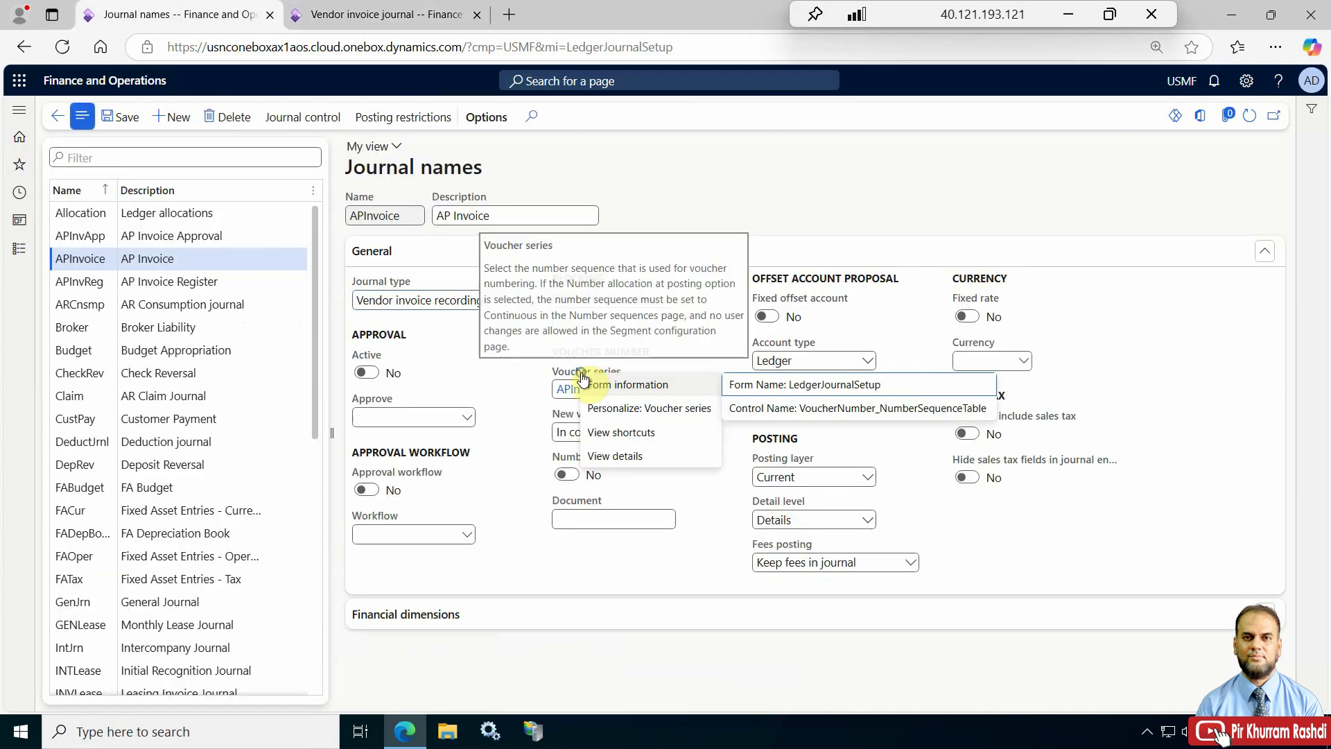
pyautogui.click(615, 455)
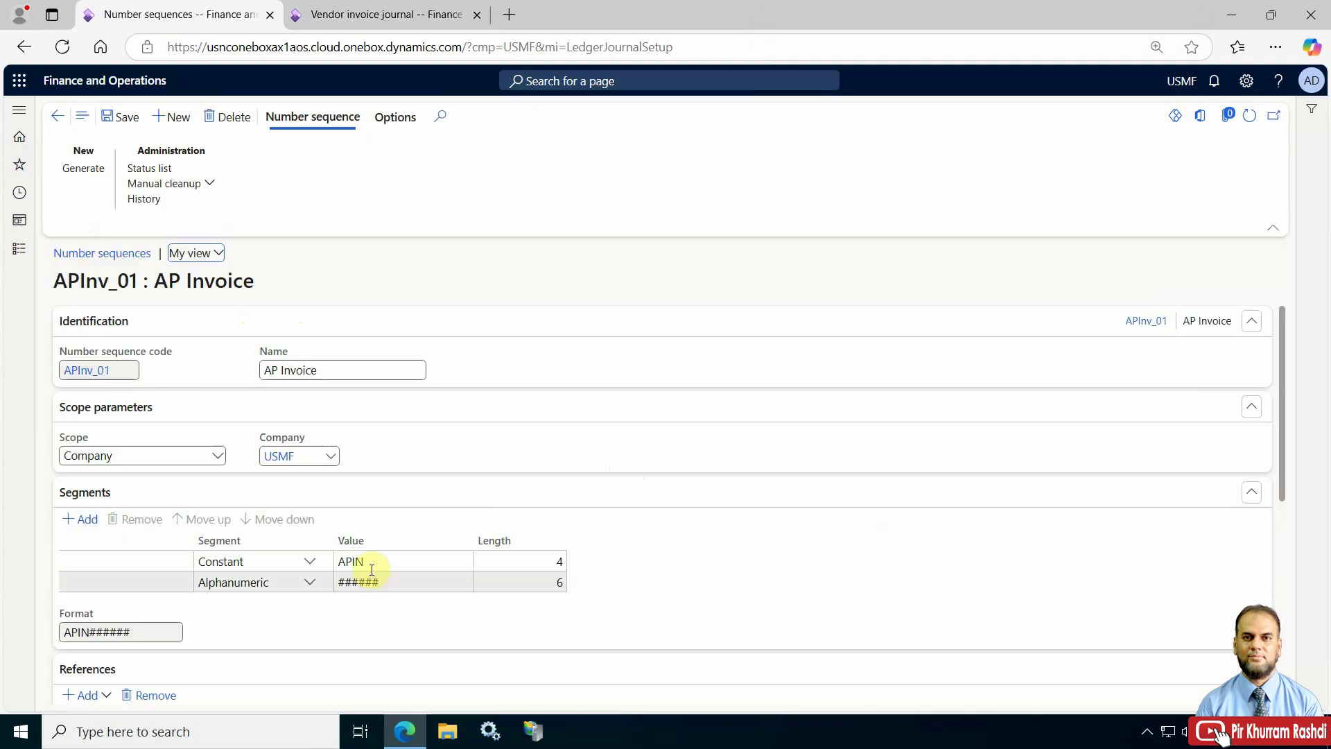
pyautogui.moveTo(372, 560); pyautogui.dragTo(343, 586)
pyautogui.click(368, 12)
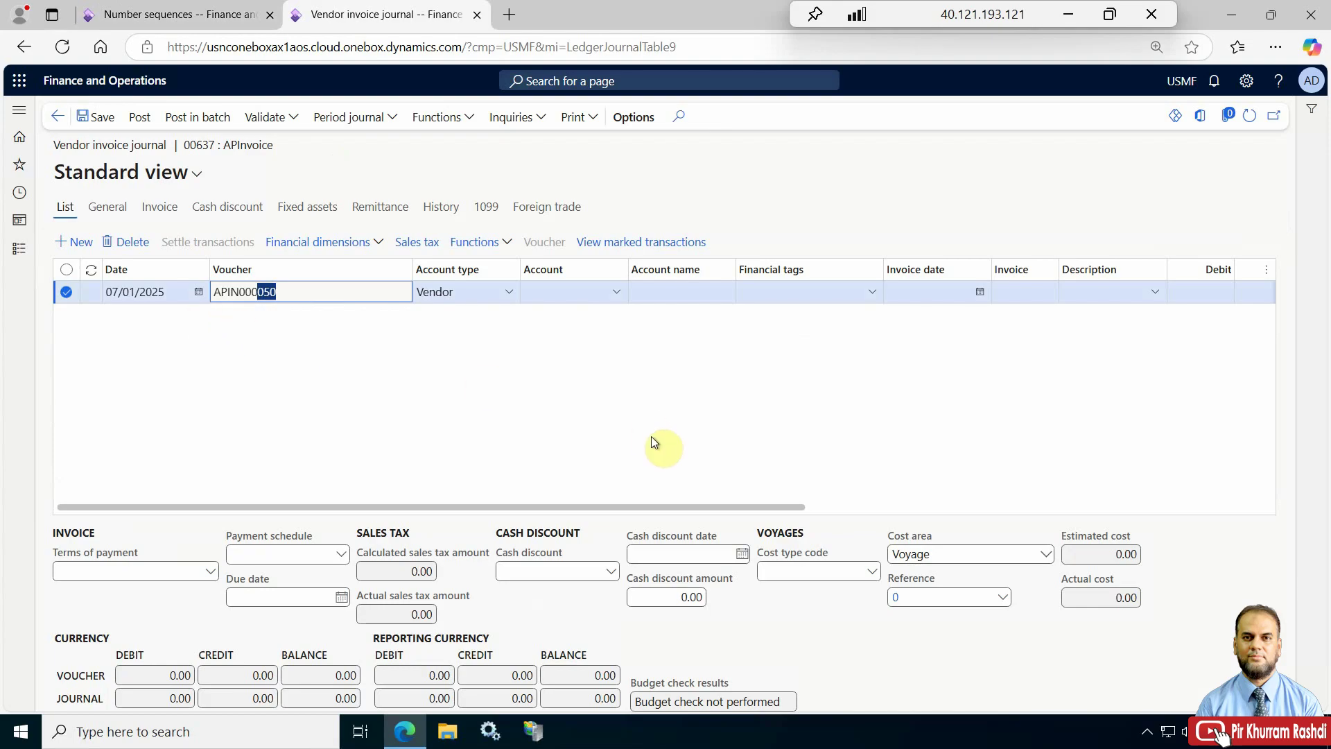
# Set the journal line's date to 06/01/2025.
pyautogui.click(160, 292)
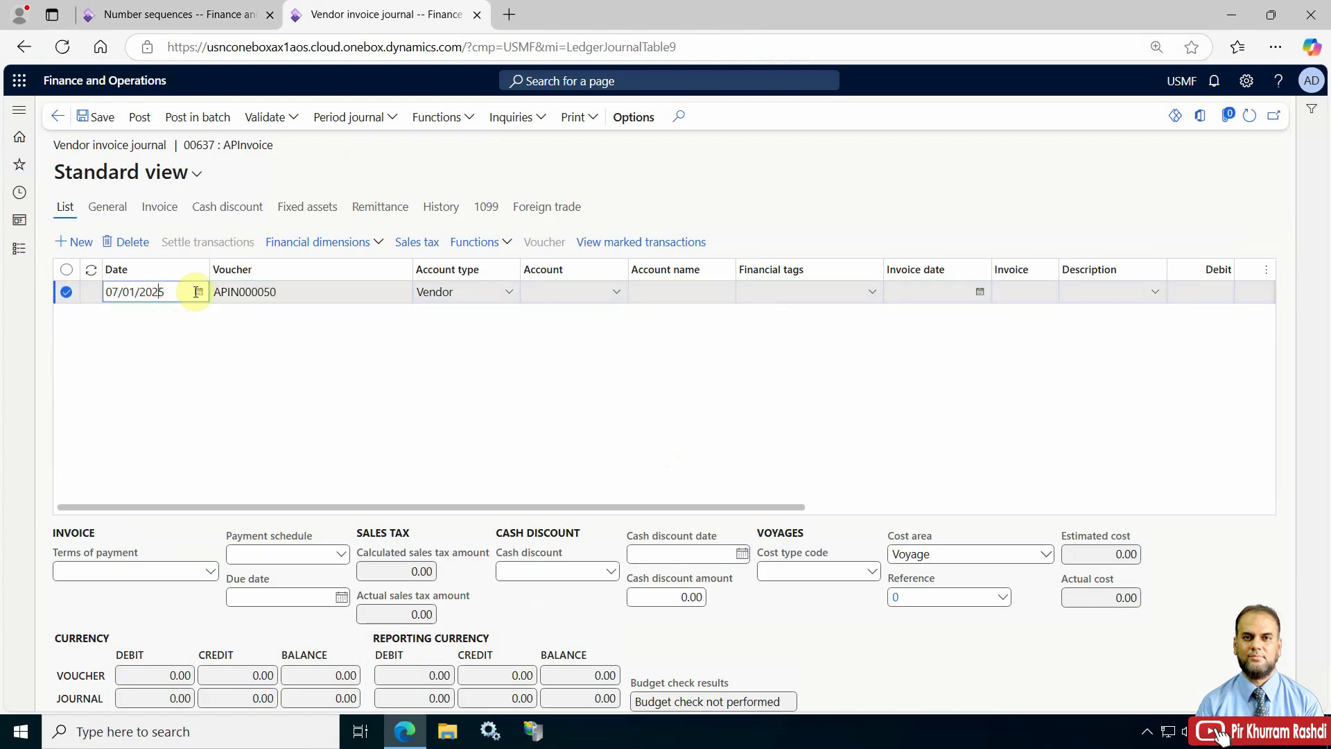
pyautogui.click(198, 292)
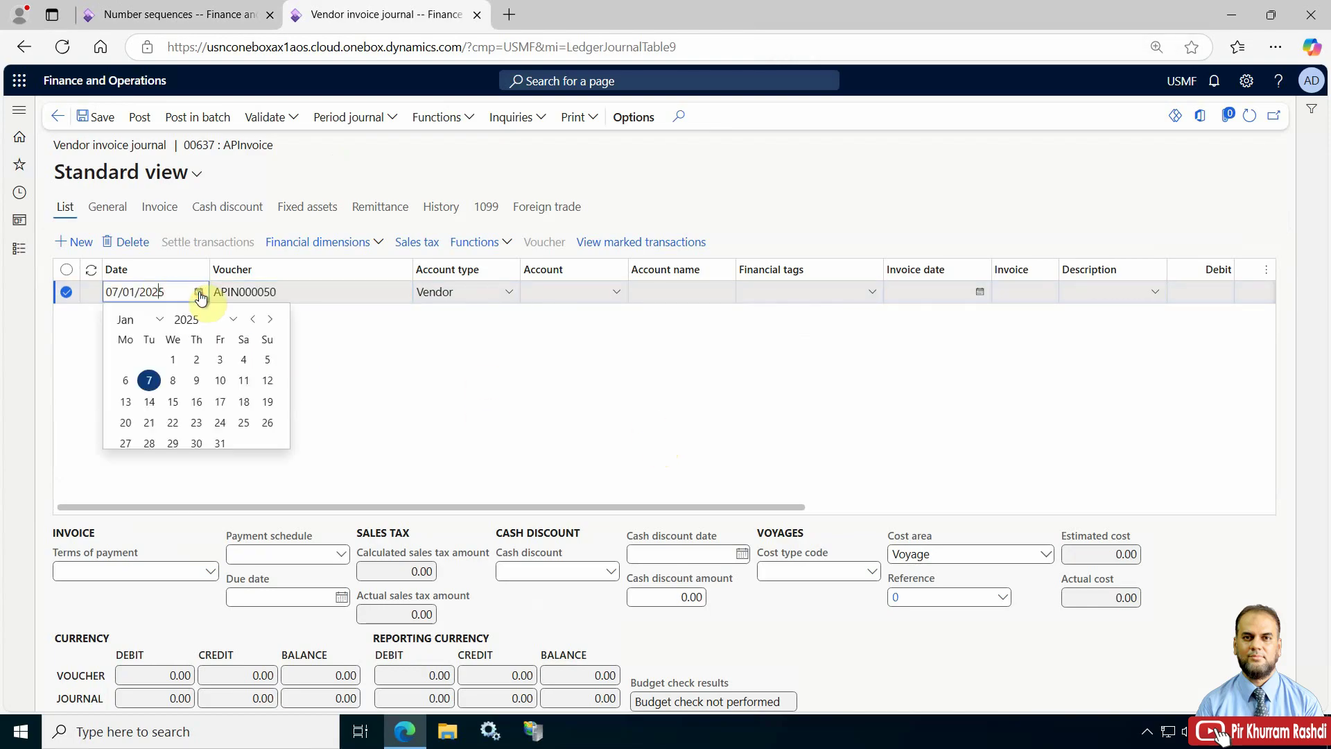
pyautogui.click(126, 380)
# Review the account types available for the journal line, keeping Vendor selected.
pyautogui.click(539, 293)
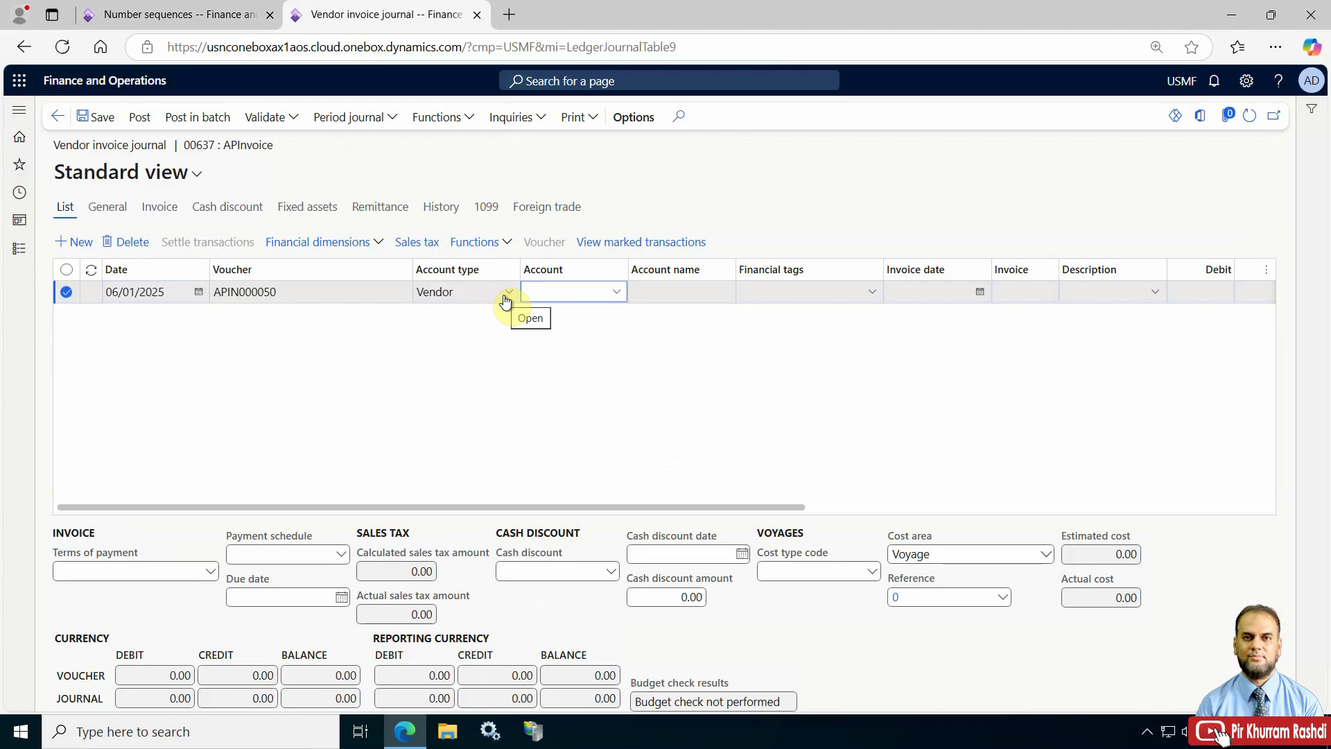
pyautogui.click(509, 297)
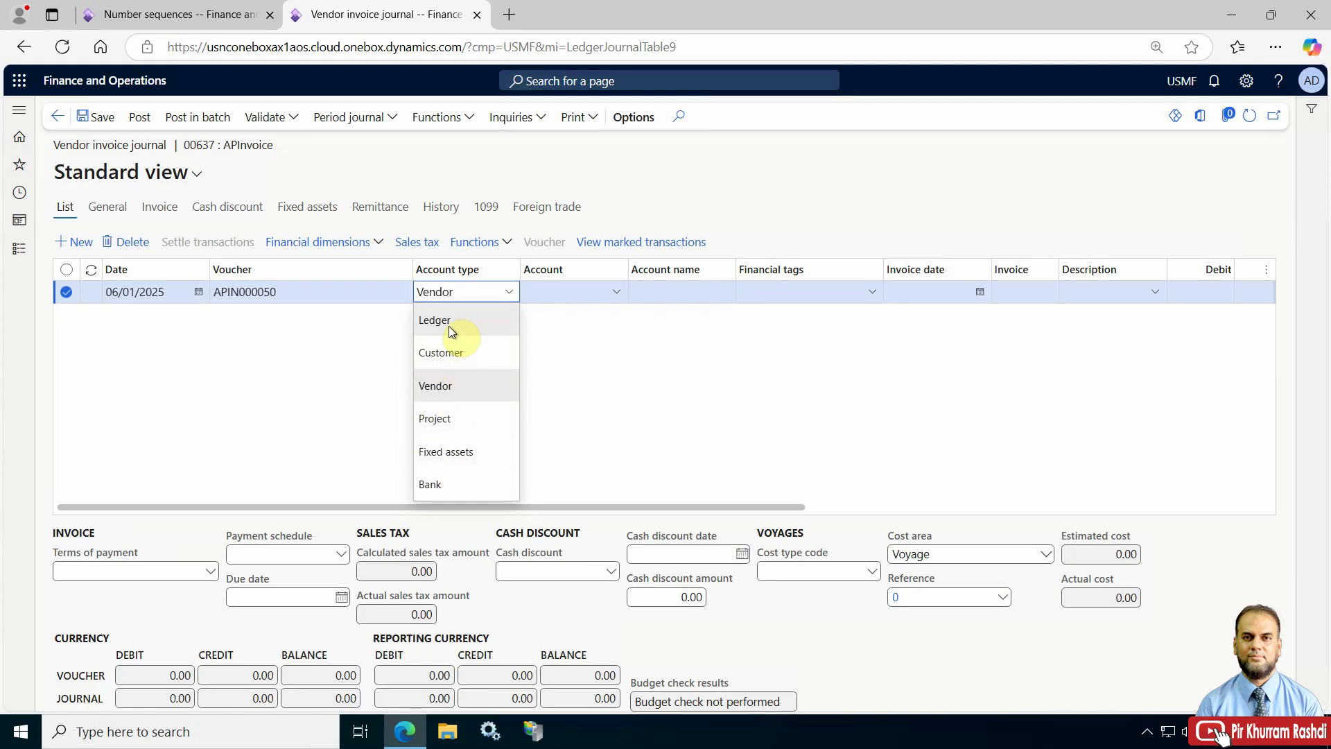
pyautogui.click(647, 348)
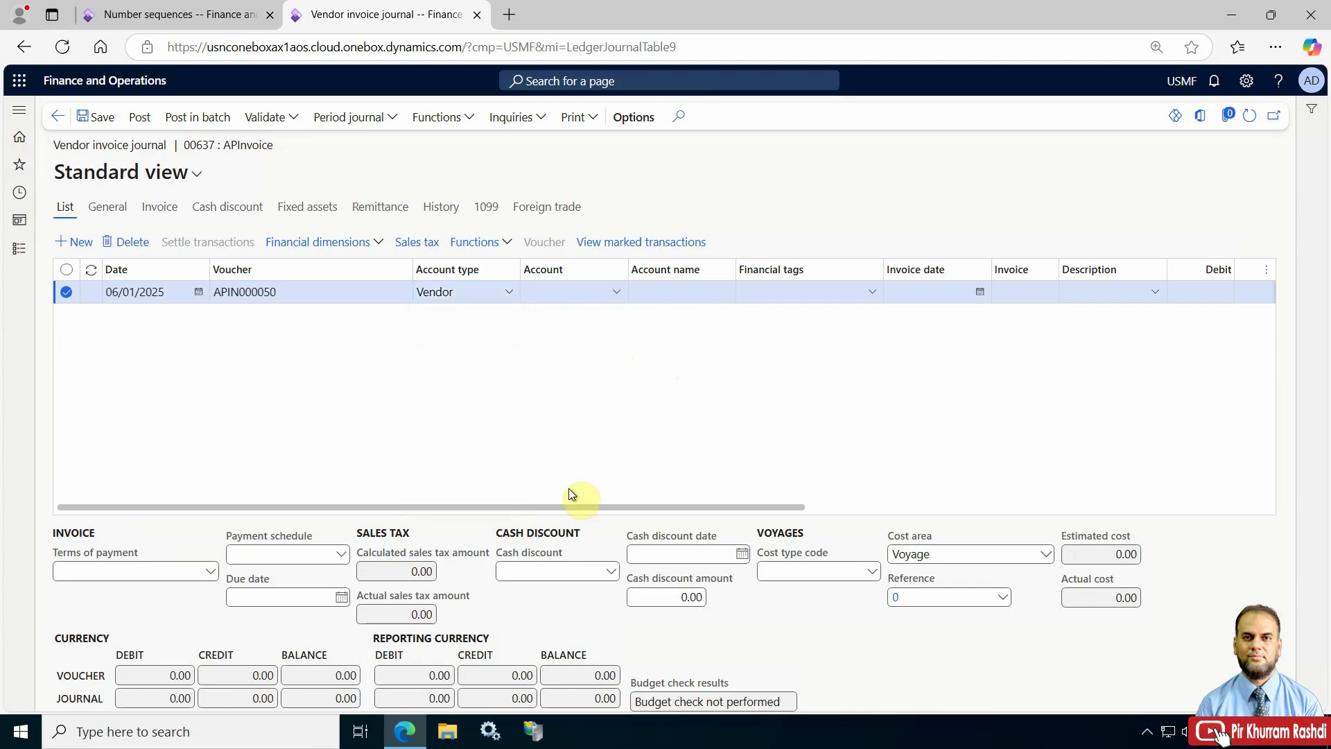
pyautogui.moveTo(554, 508); pyautogui.dragTo(402, 503)
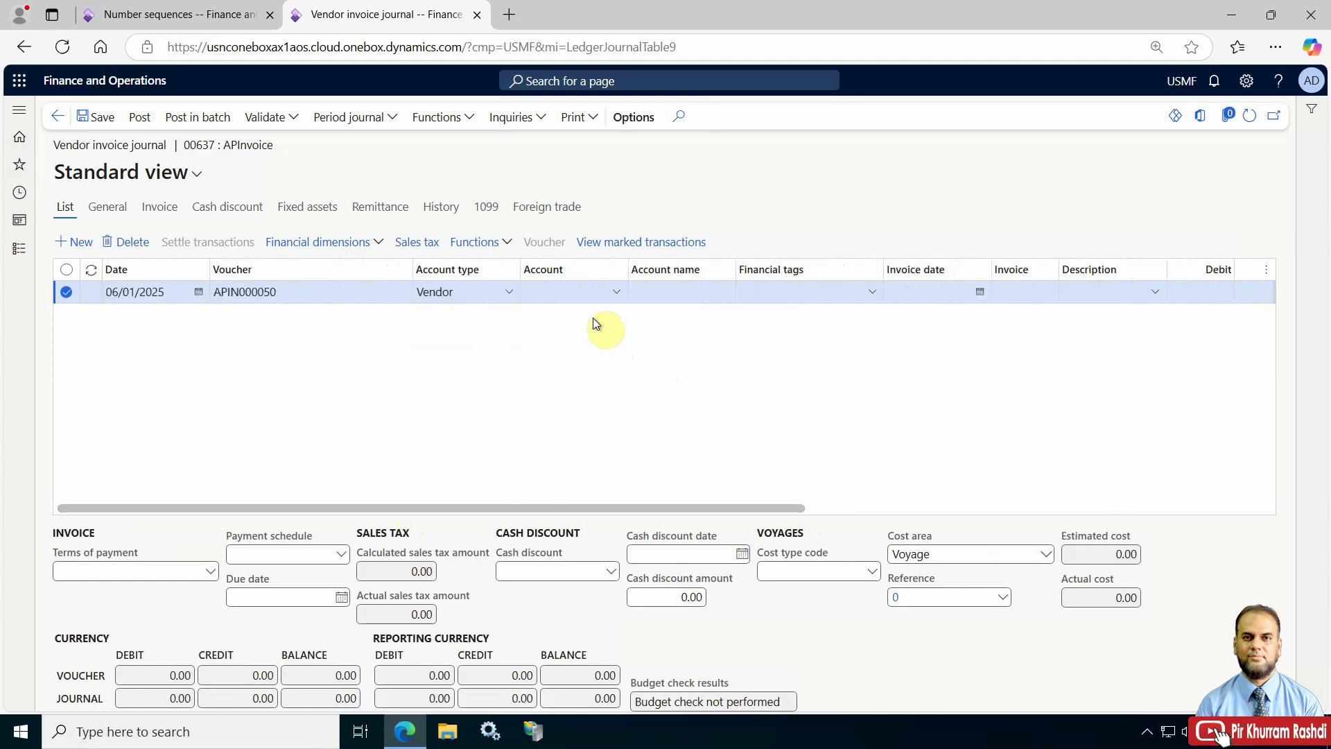
# Enter the vendor account number for Acme Office on the journal line.
pyautogui.click(614, 292)
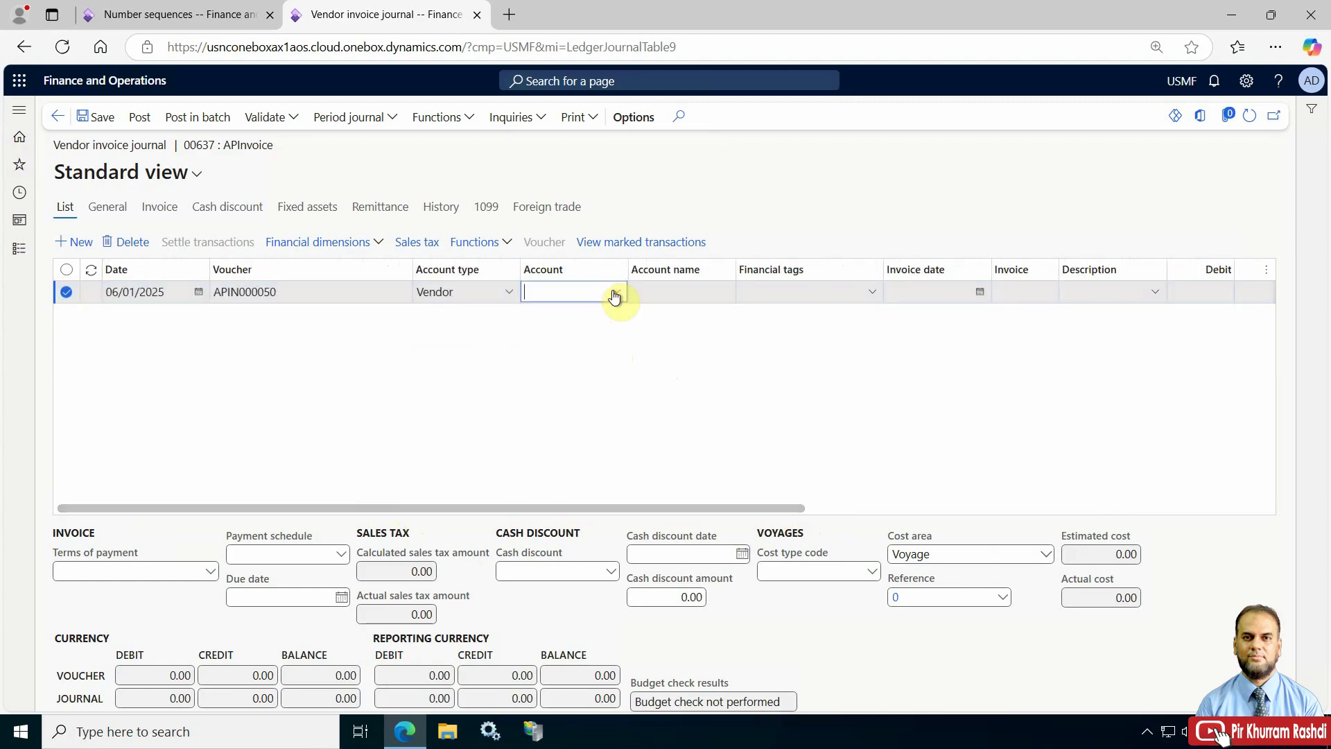
pyautogui.click(563, 336)
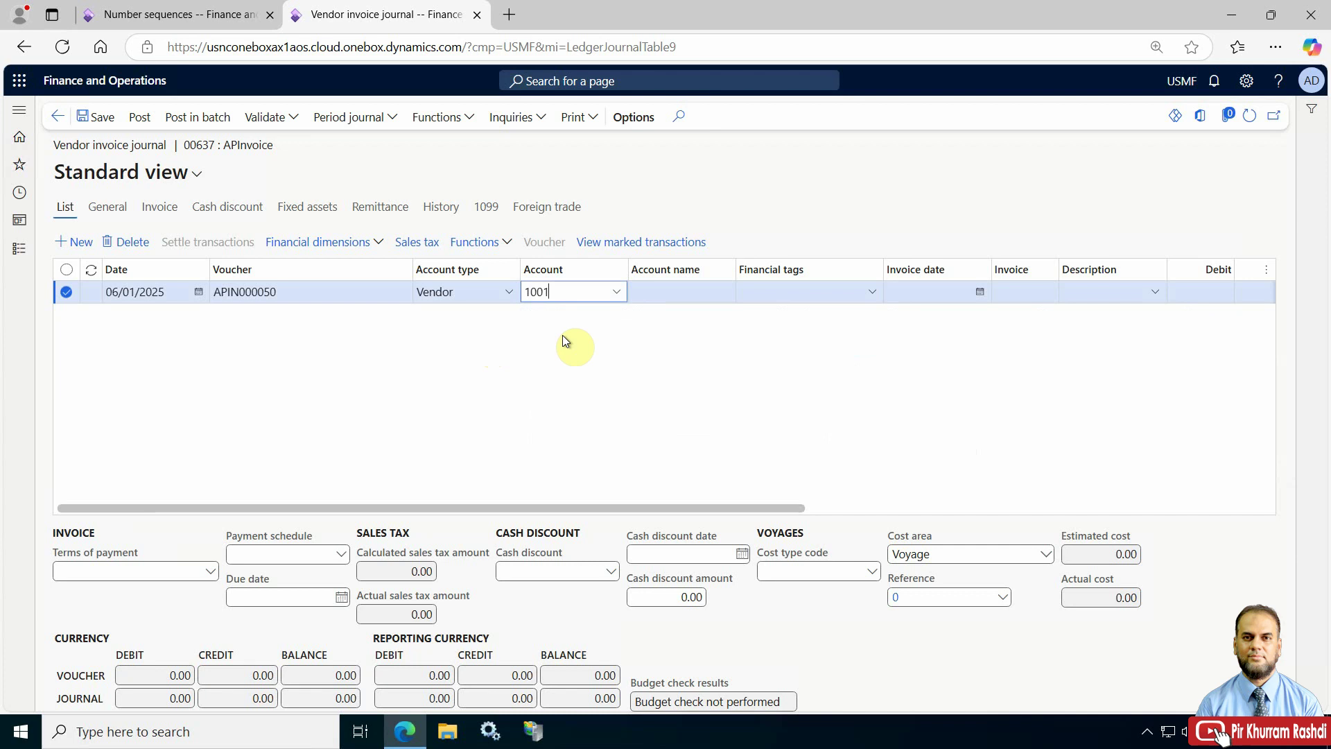
pyautogui.moveTo(601, 509); pyautogui.dragTo(756, 507)
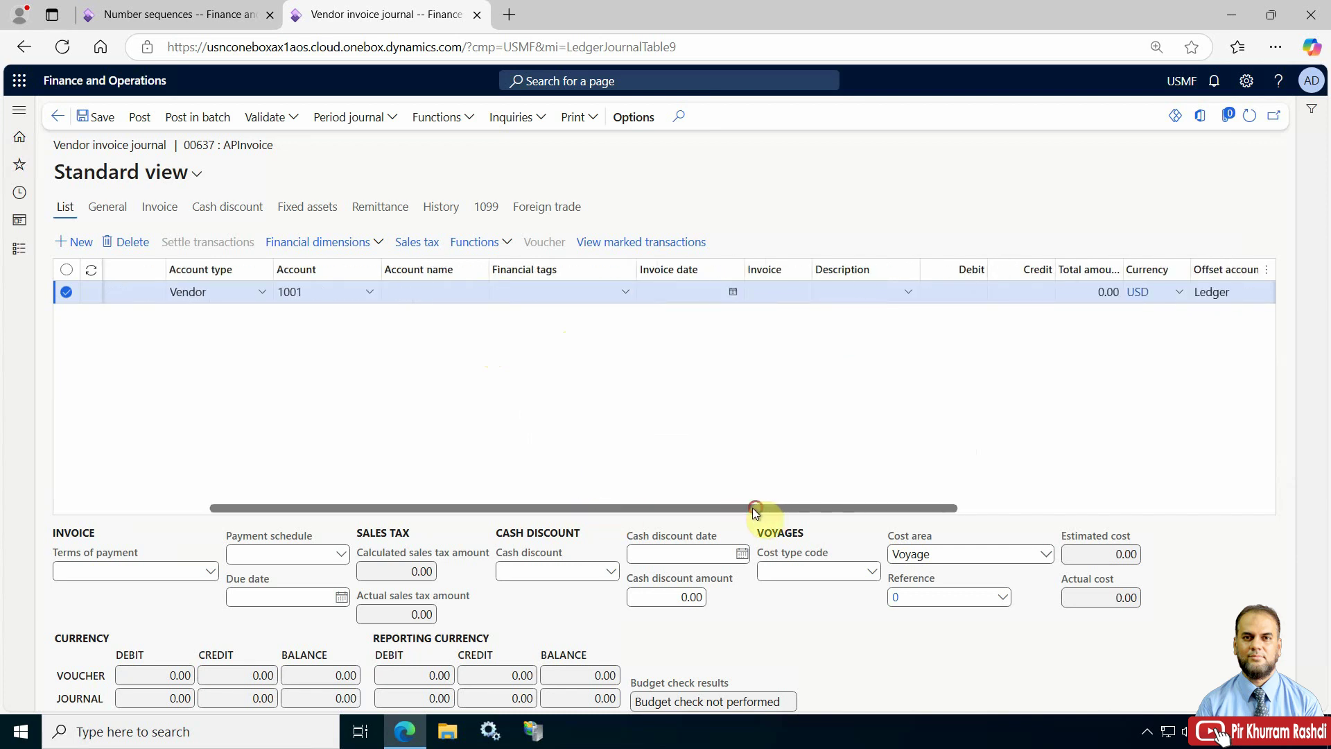
pyautogui.click(447, 299)
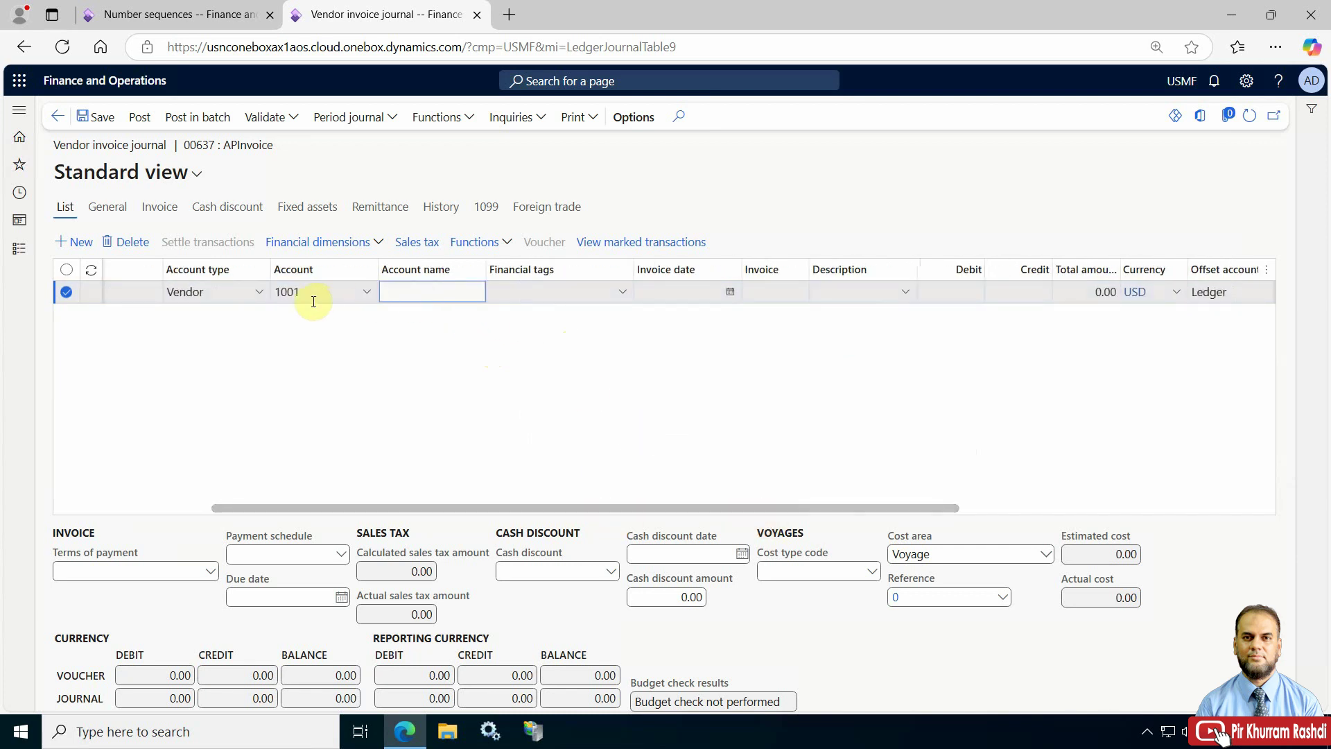
# Set the line's invoice date to 06/01/2025 and its invoice number to Inv#06012025.
pyautogui.click(693, 291)
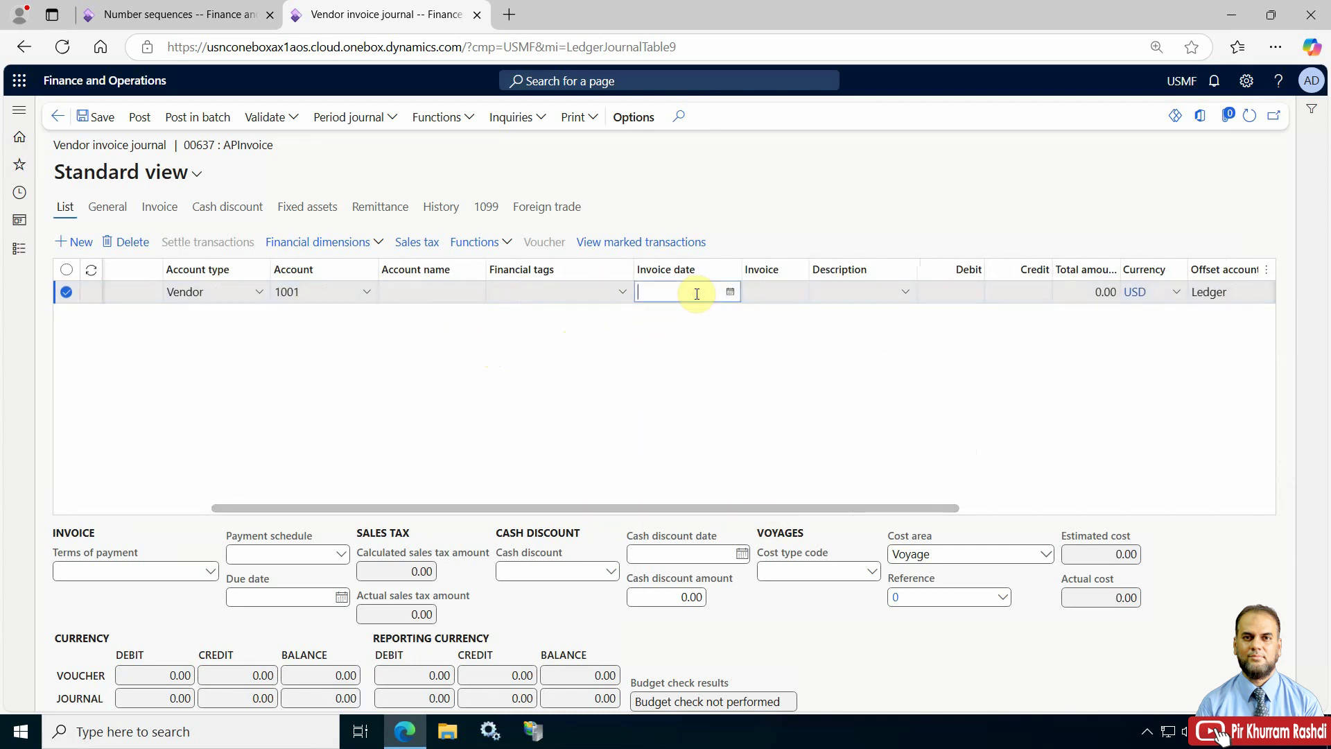
pyautogui.click(731, 294)
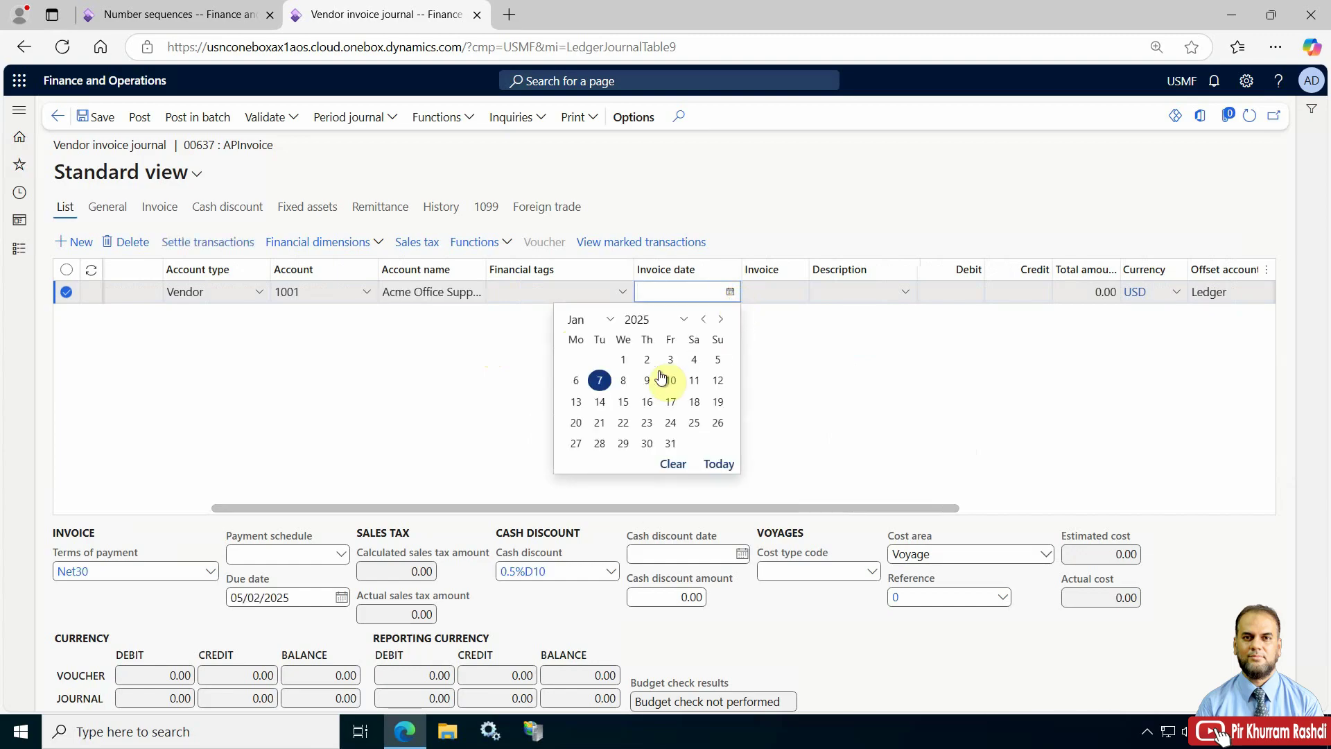
pyautogui.click(578, 381)
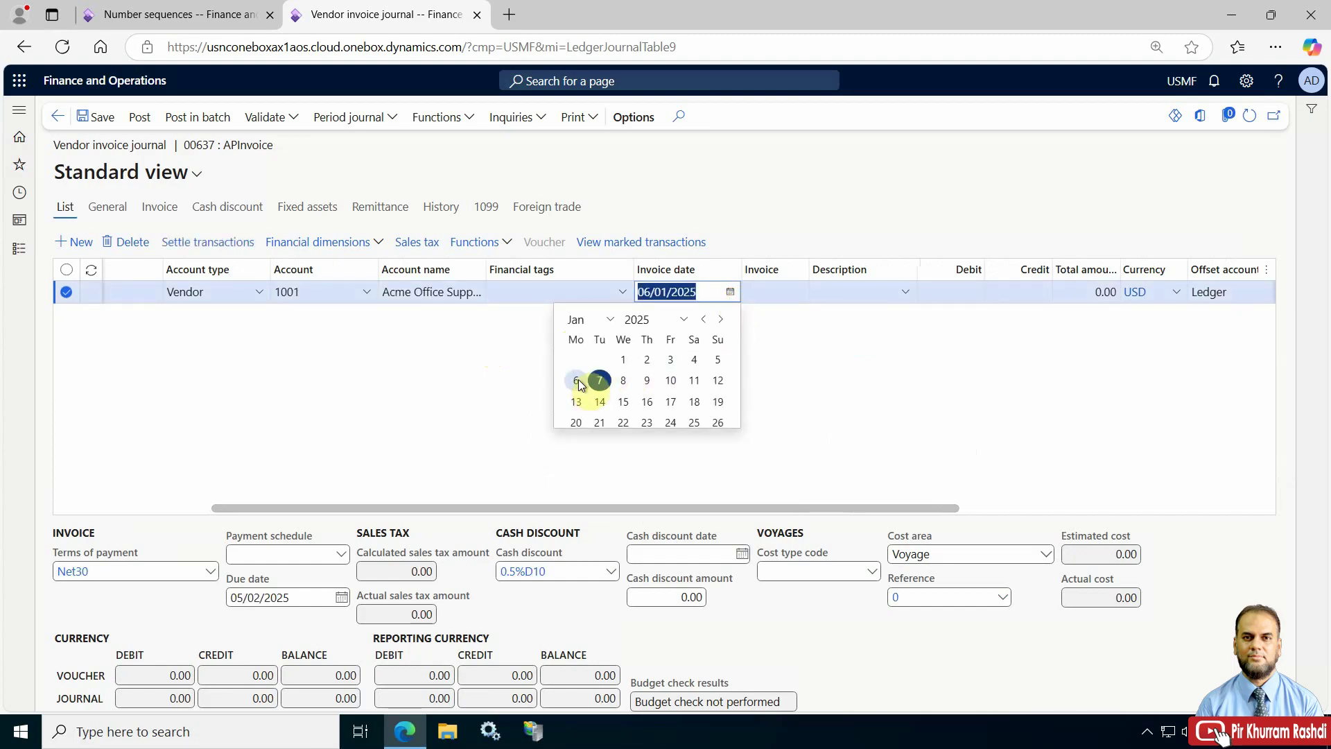
pyautogui.click(771, 292)
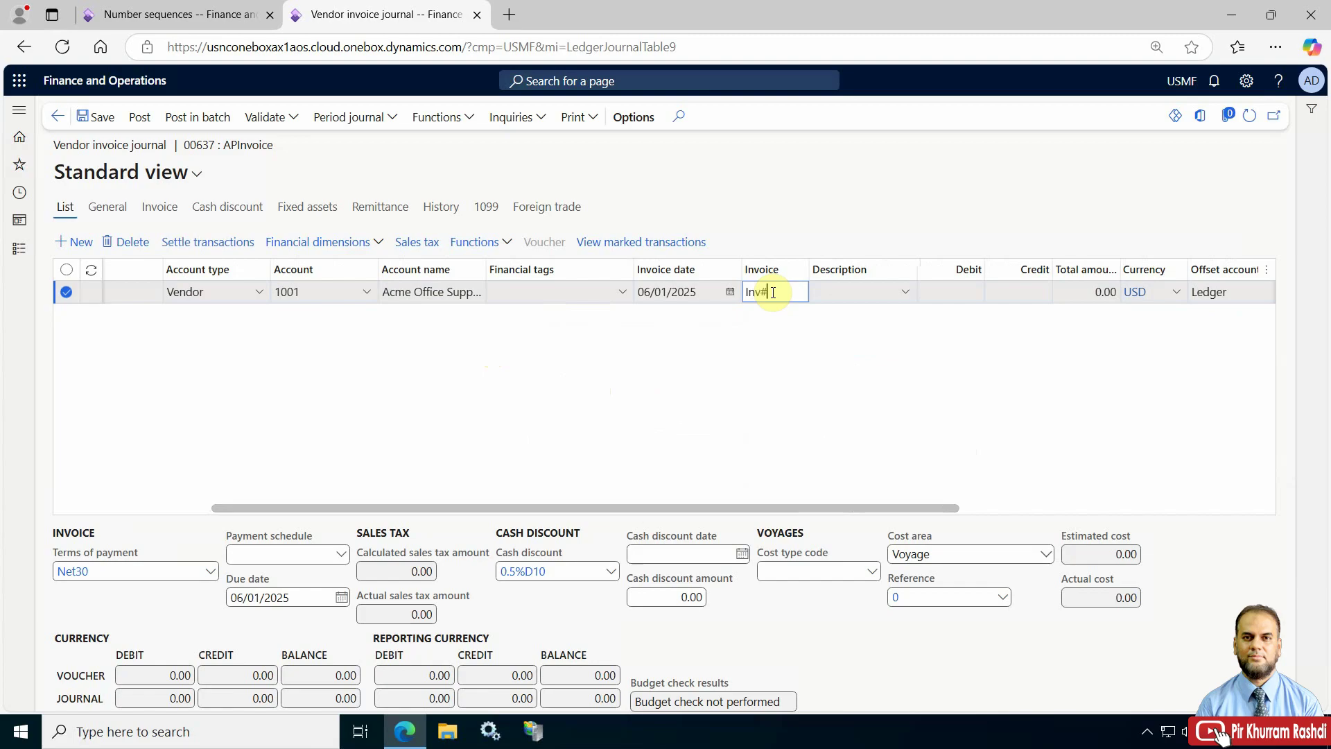
pyautogui.write('Inv#06012025')
pyautogui.press('Tab')
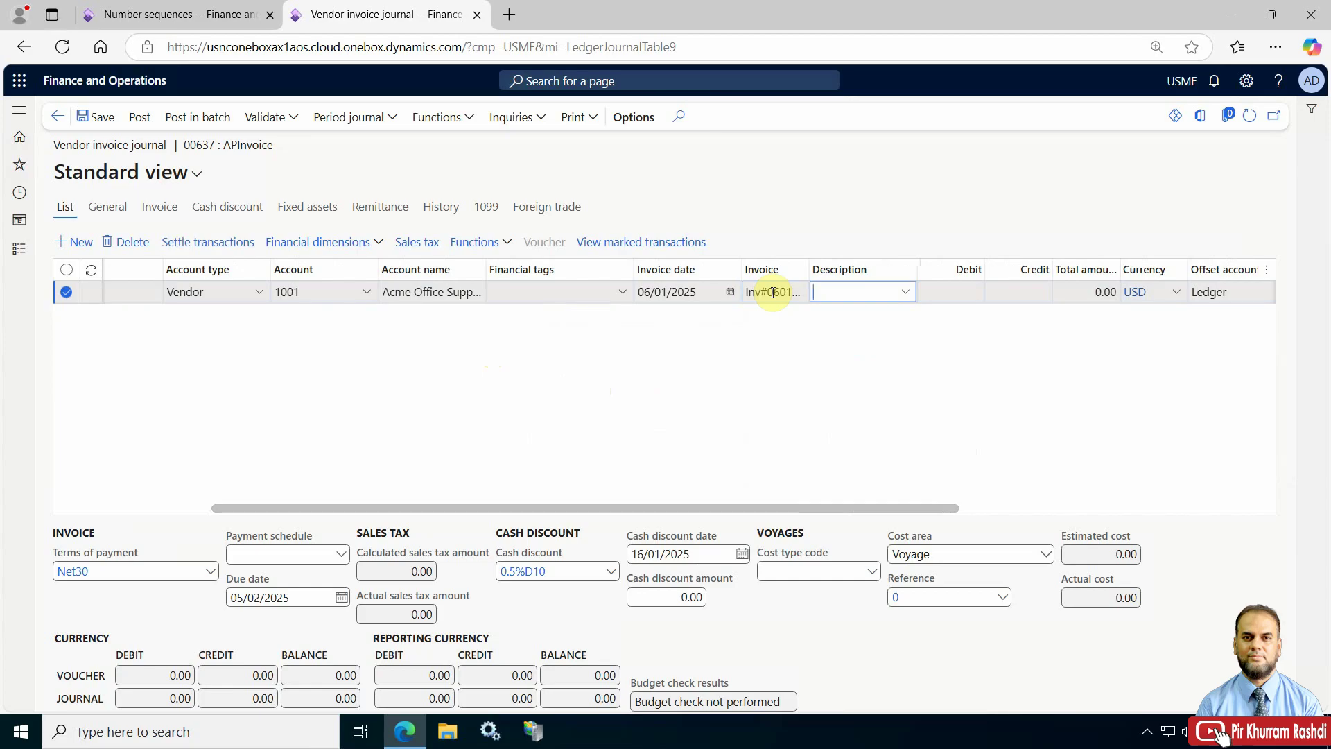
# Set the journal line's description to Services and its credit amount to 500.
pyautogui.write('Servic')
pyautogui.press('Tab')
pyautogui.press('Tab')
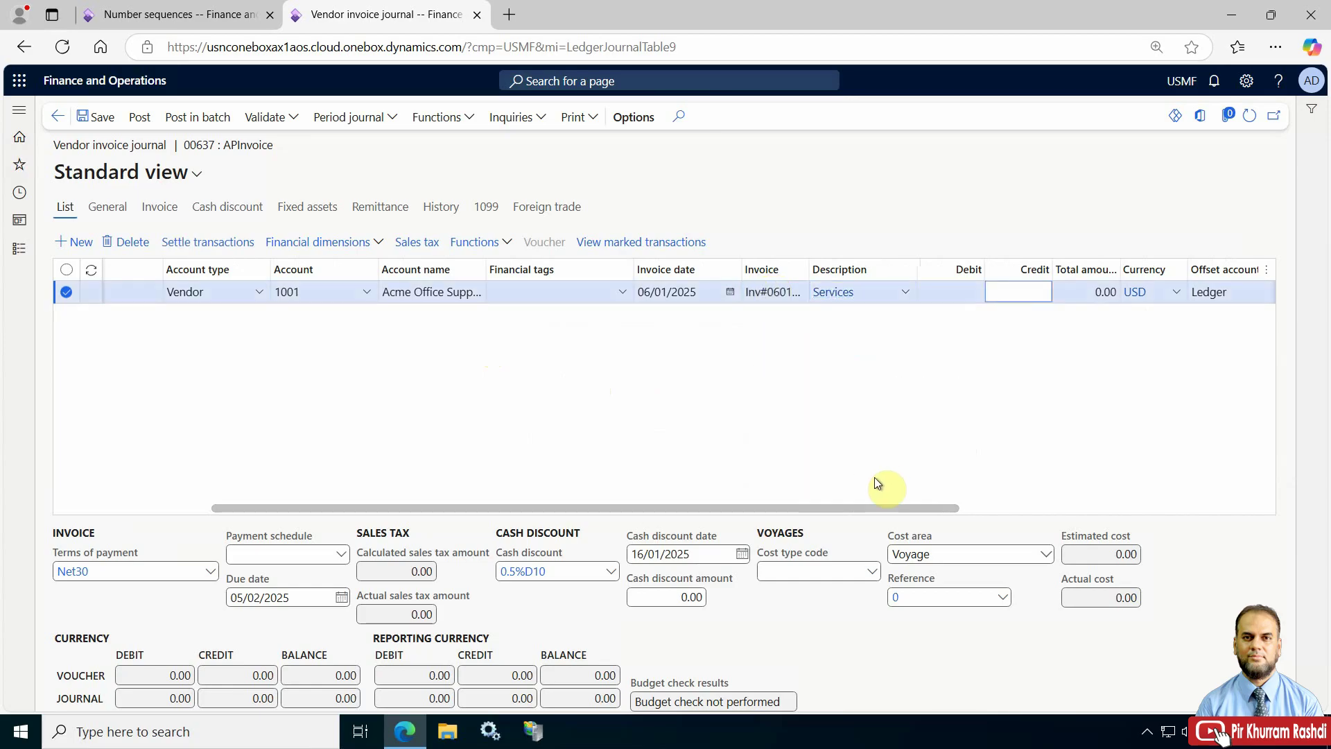
pyautogui.moveTo(846, 509); pyautogui.dragTo(947, 511)
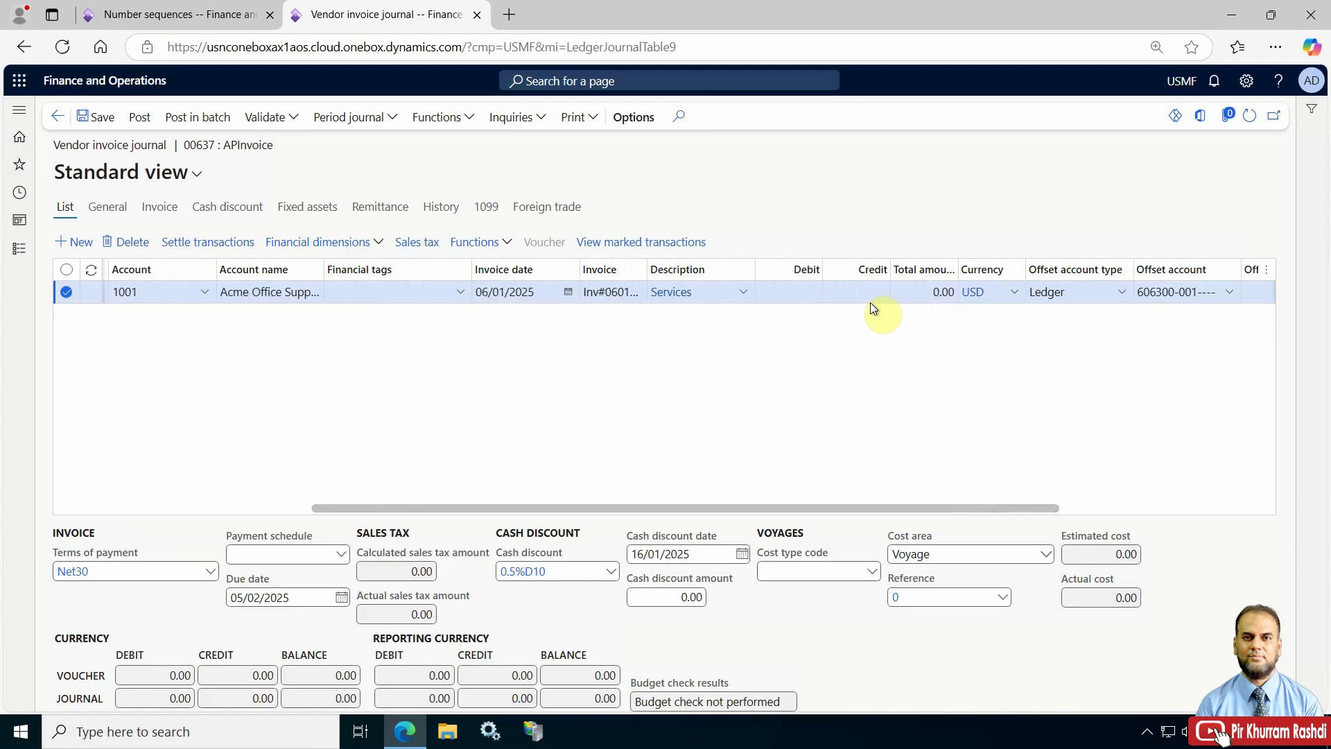
pyautogui.click(872, 293)
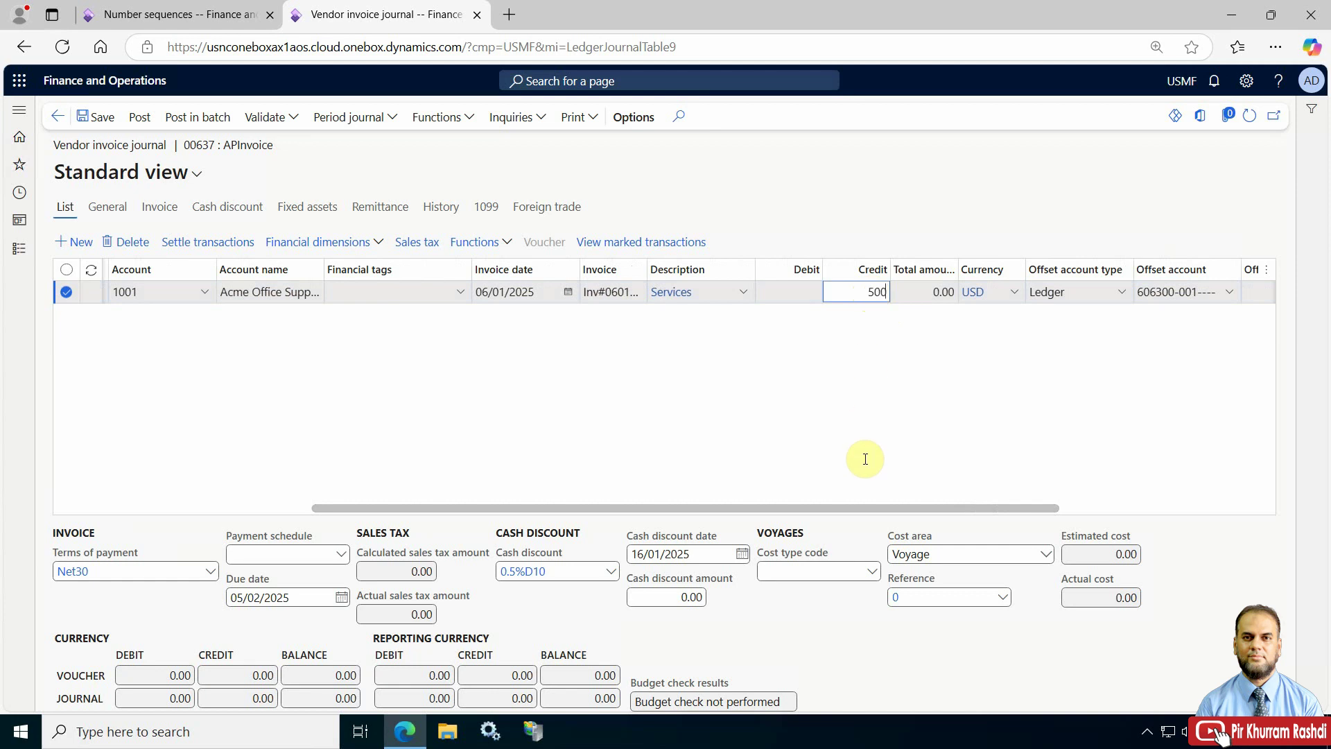
pyautogui.press('Tab')
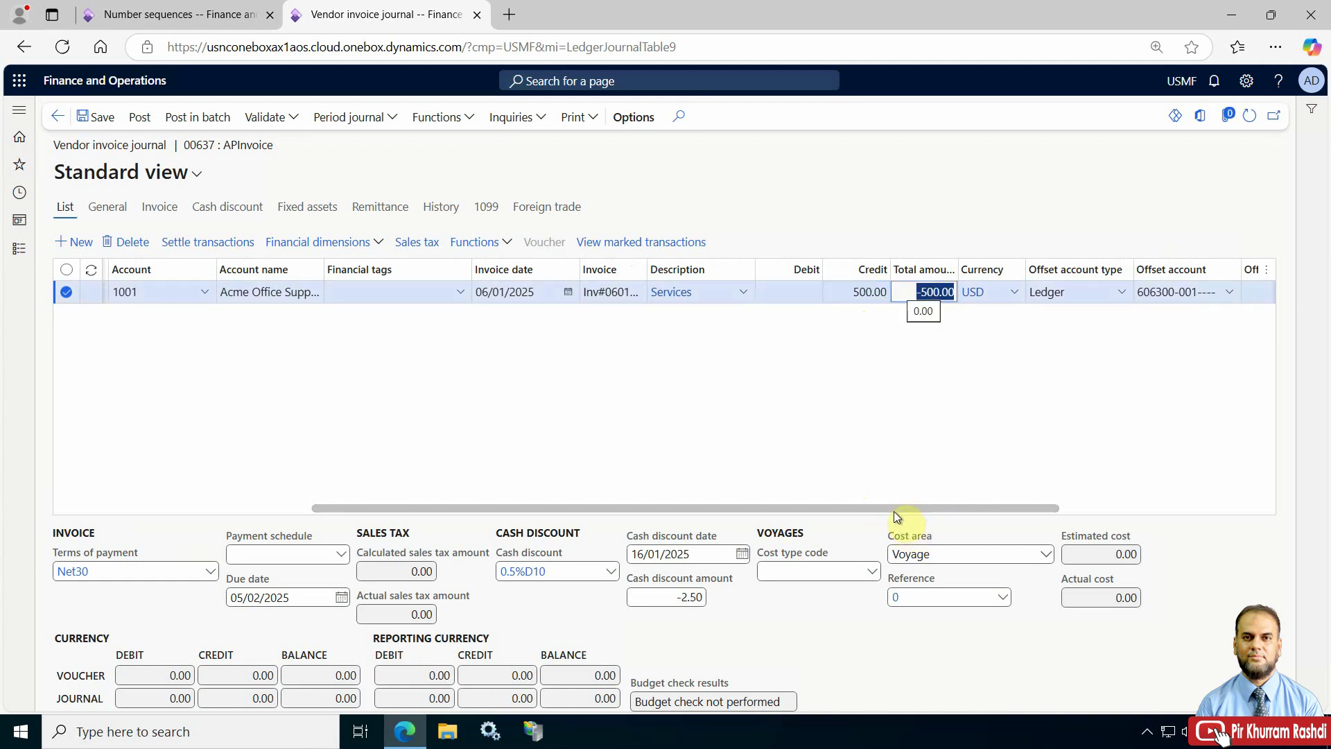
# Examine the segments of the line's ledger offset account, and review the full journal line from voucher to sales tax group.
pyautogui.moveTo(893, 510); pyautogui.dragTo(1079, 505)
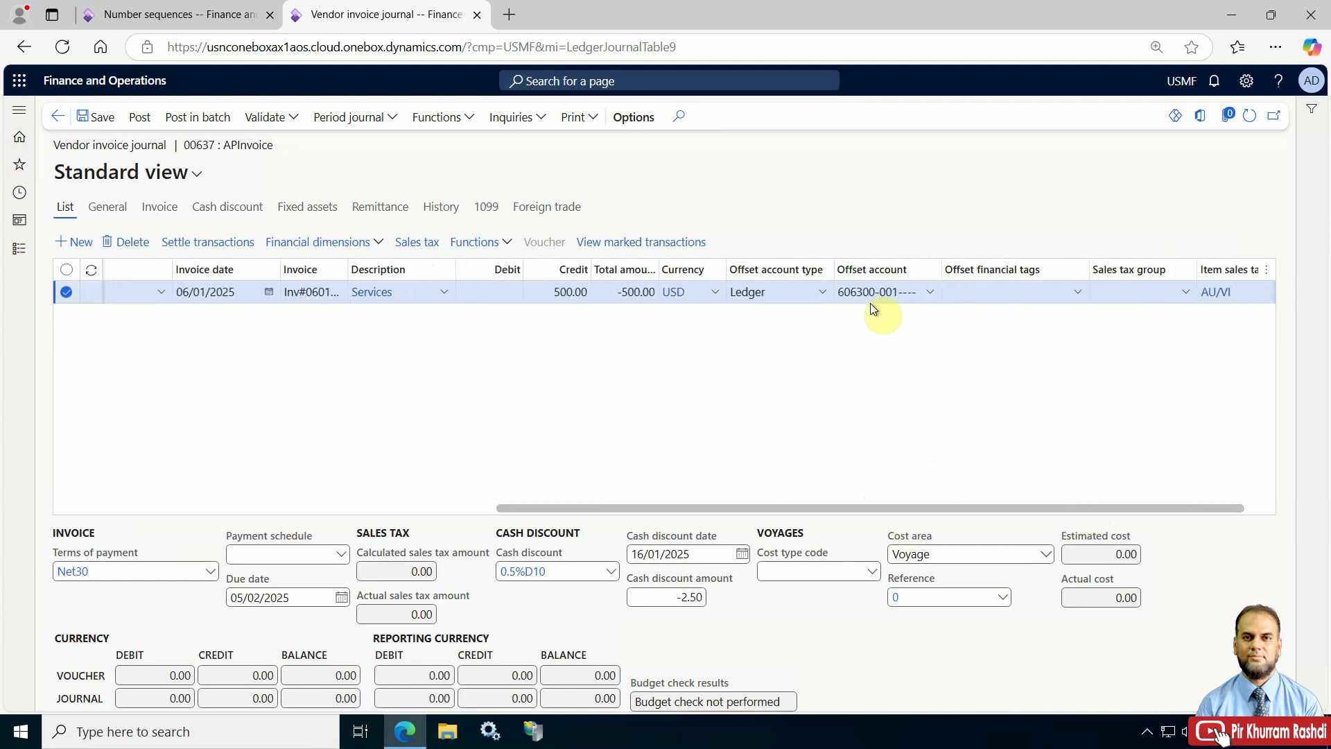
pyautogui.click(875, 295)
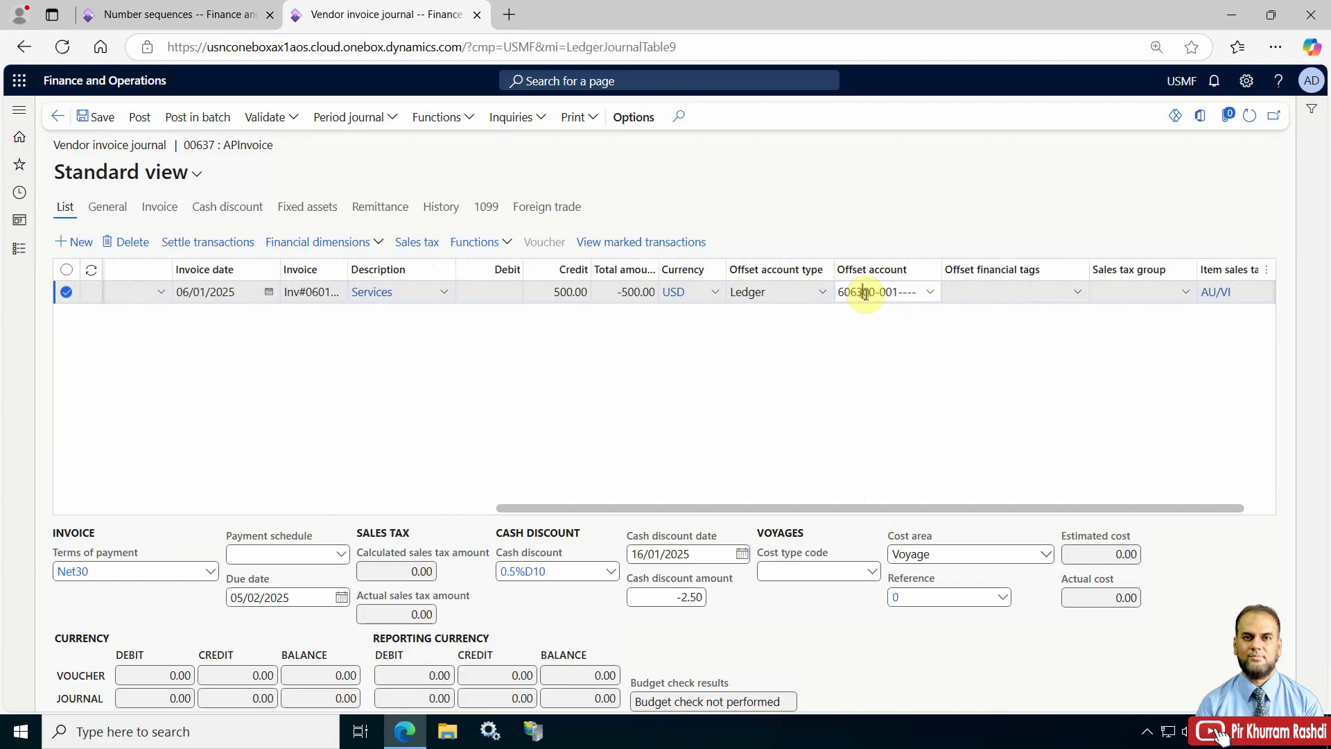
pyautogui.click(931, 295)
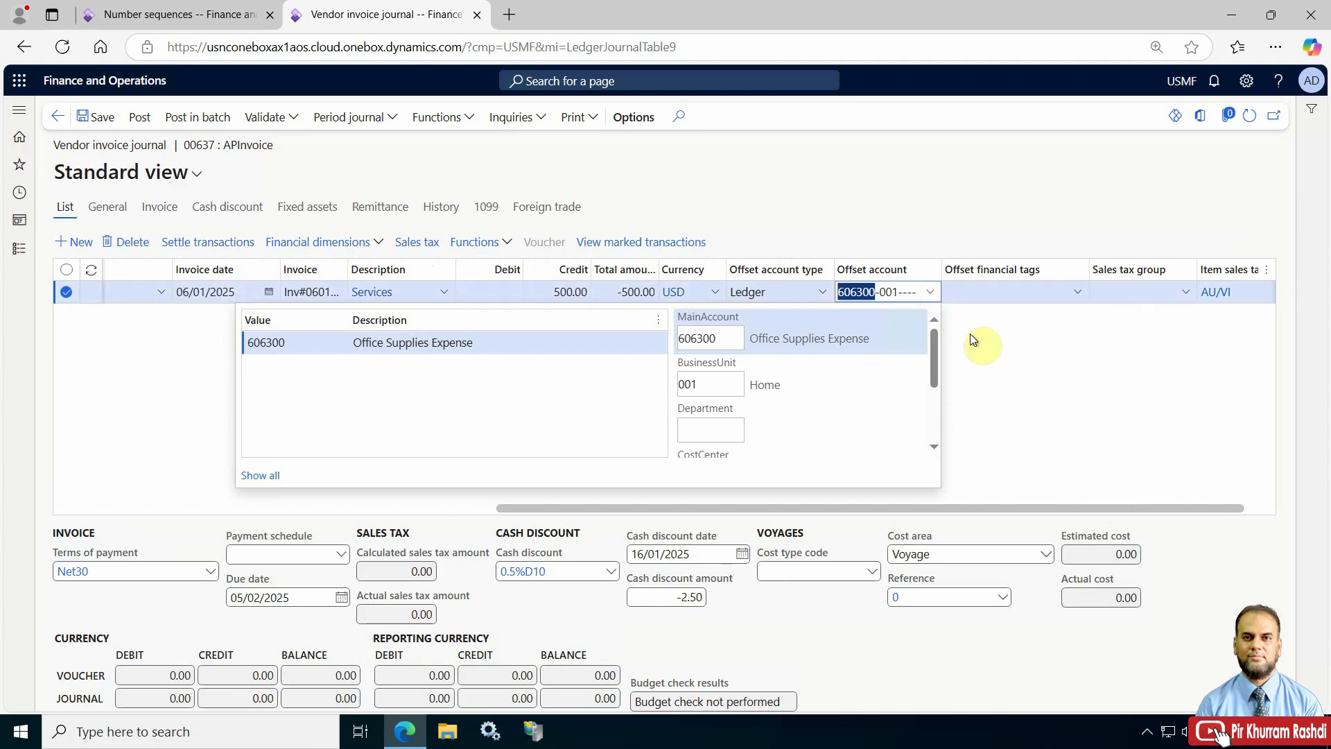
pyautogui.click(1028, 315)
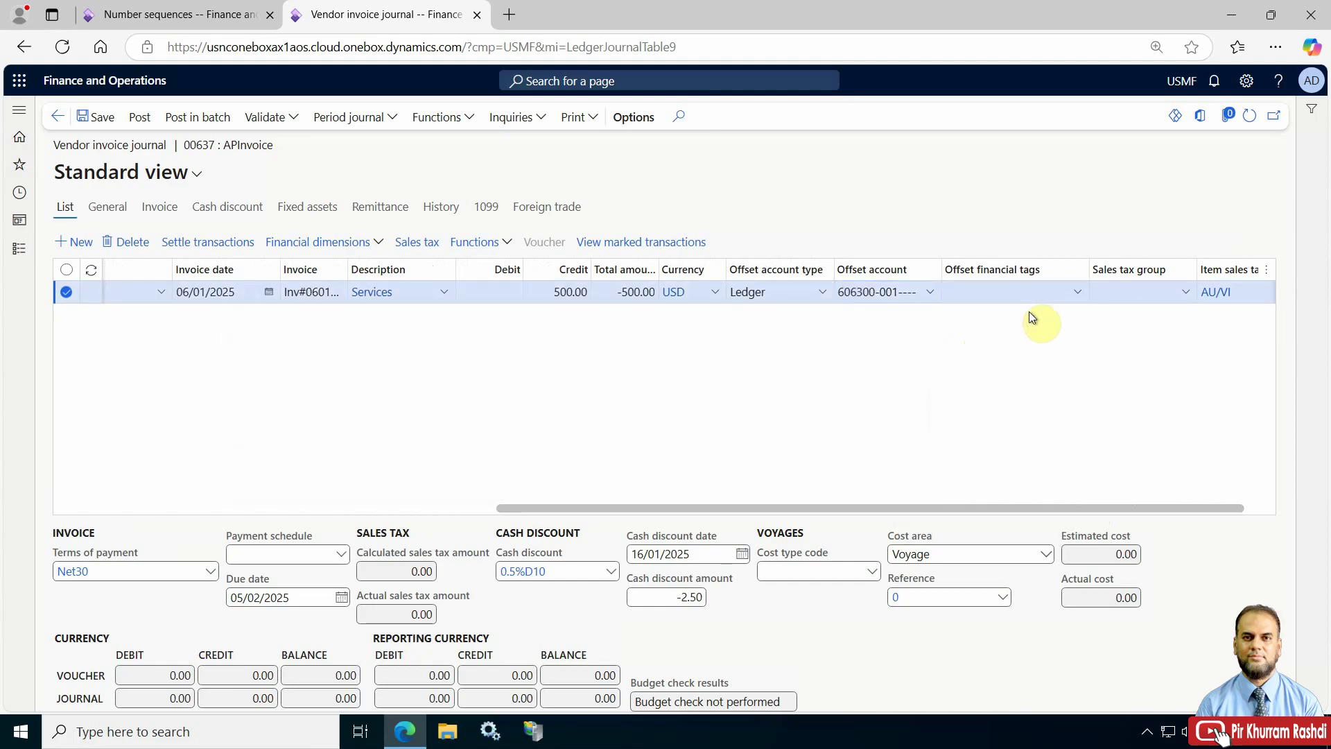
pyautogui.click(851, 292)
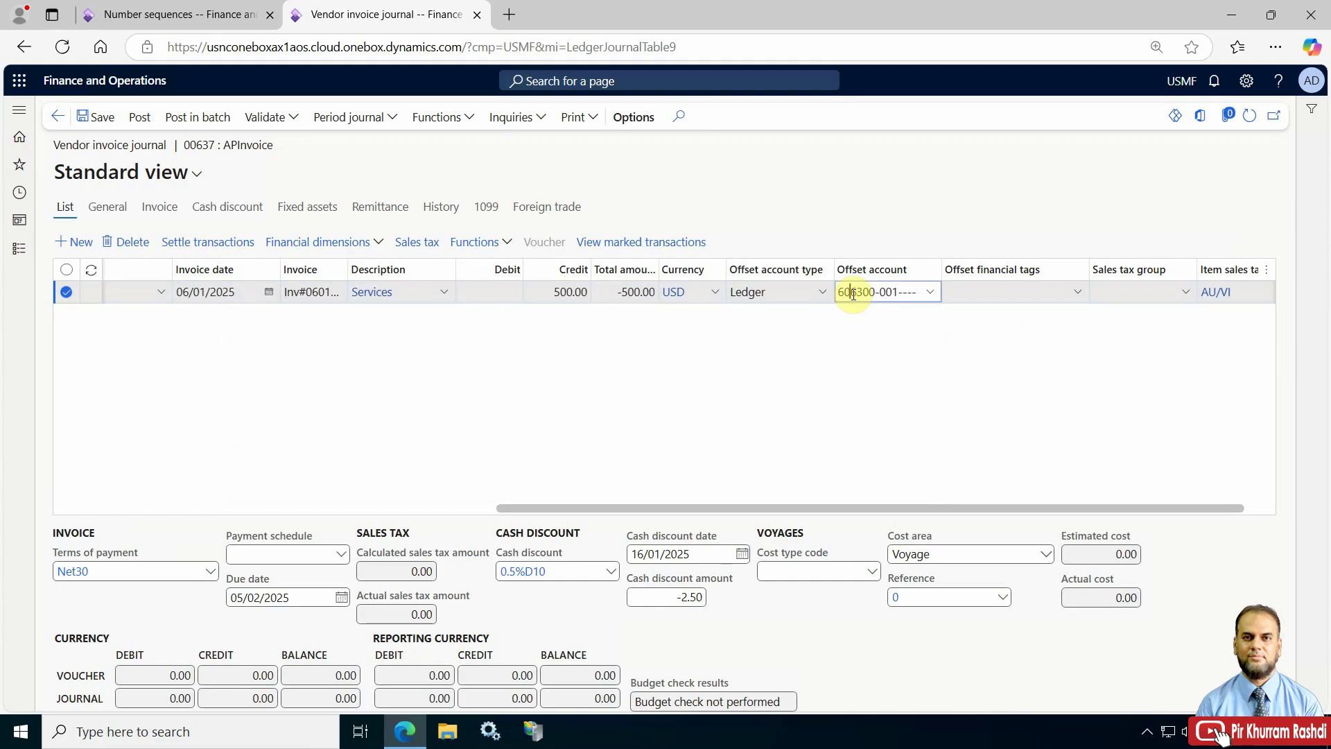
pyautogui.moveTo(817, 504); pyautogui.dragTo(228, 516)
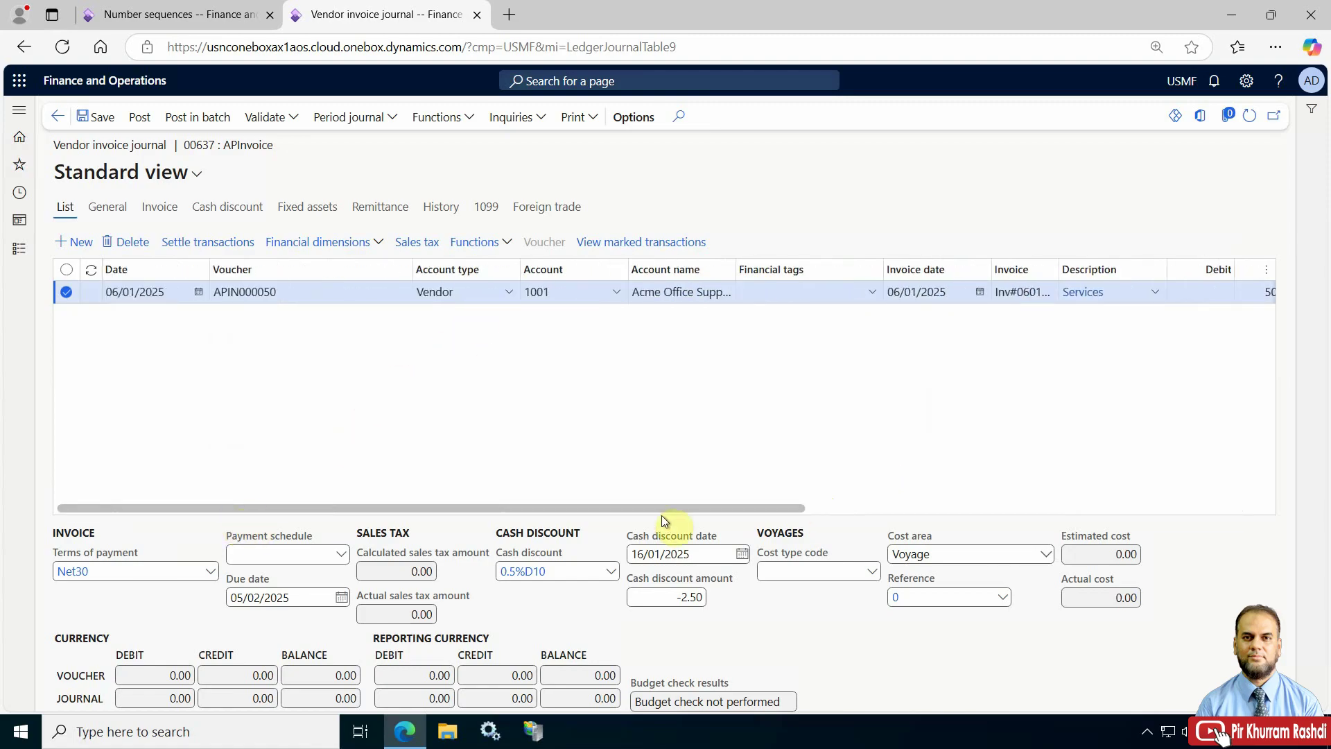
pyautogui.moveTo(762, 513); pyautogui.dragTo(1074, 515)
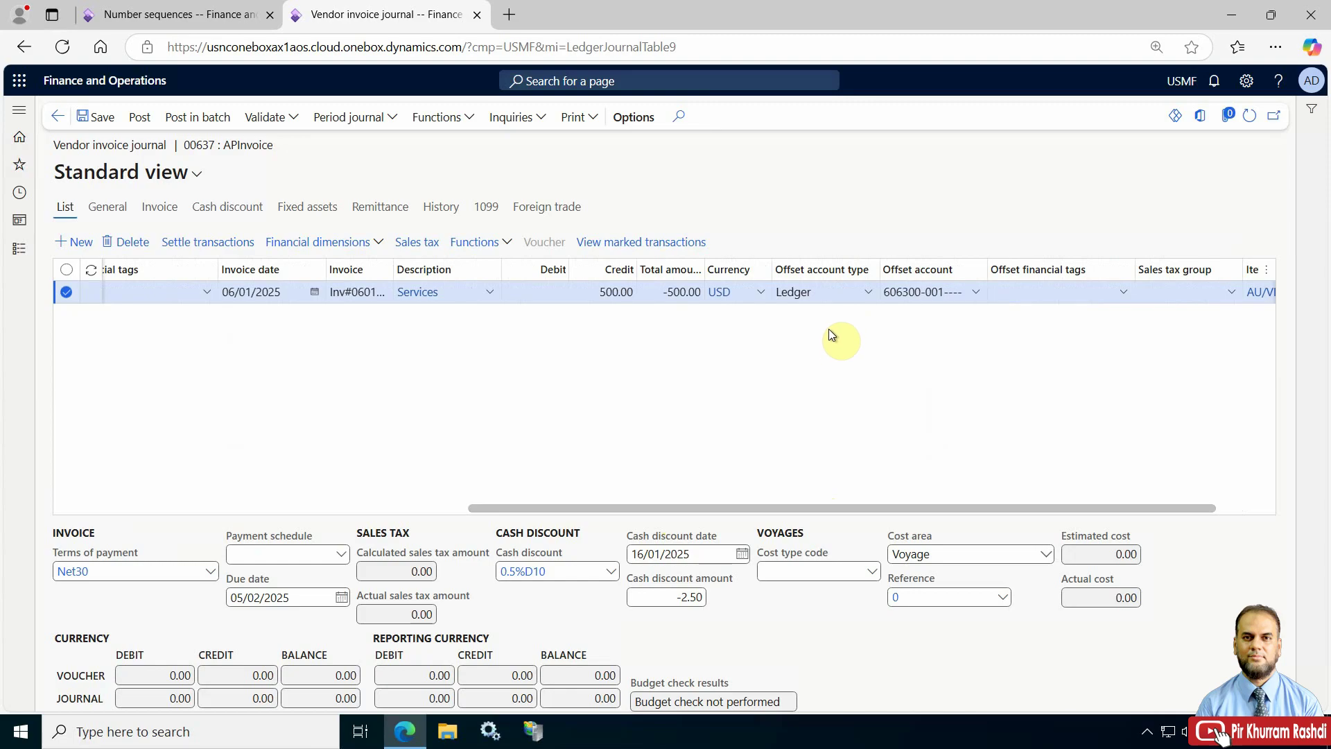
pyautogui.moveTo(942, 513); pyautogui.dragTo(1075, 509)
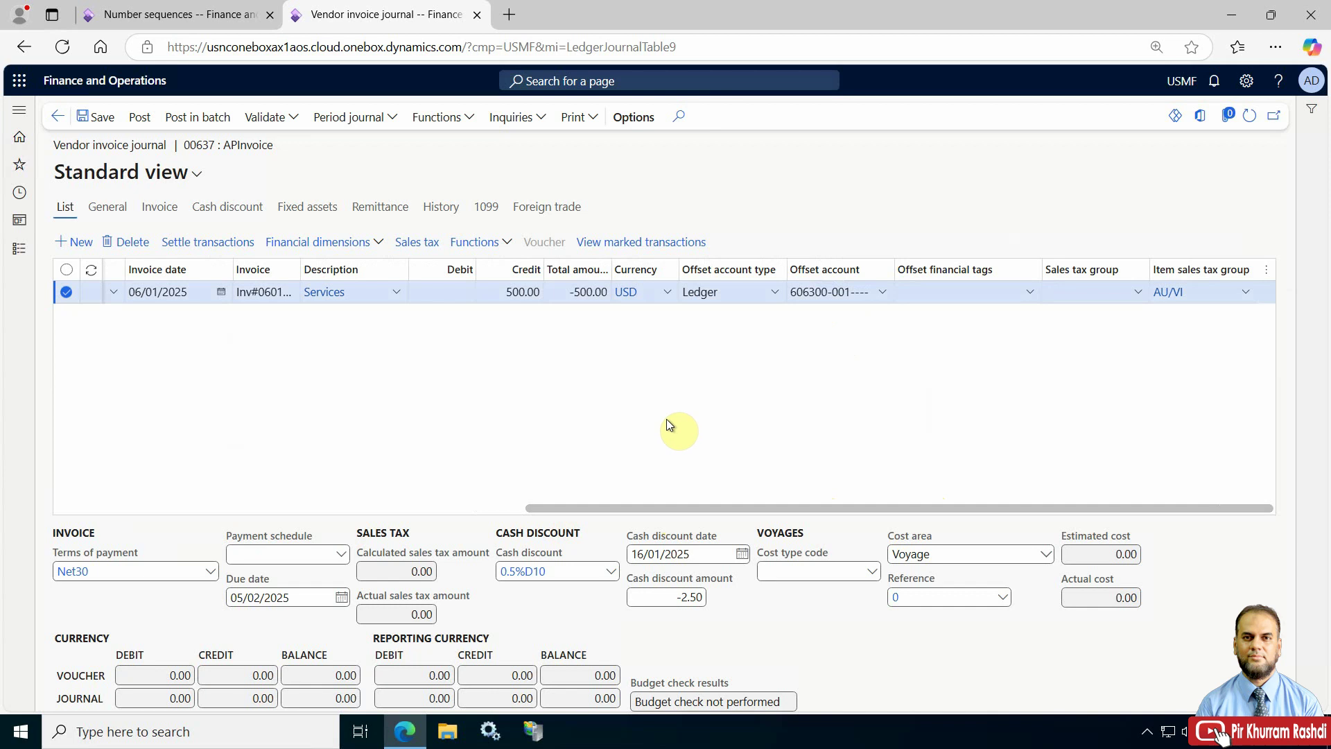
# Duplicate the journal page in a new browser tab and look up the vendor payment journal among the Accounts payable payment pages.
pyautogui.rightClick(372, 21)
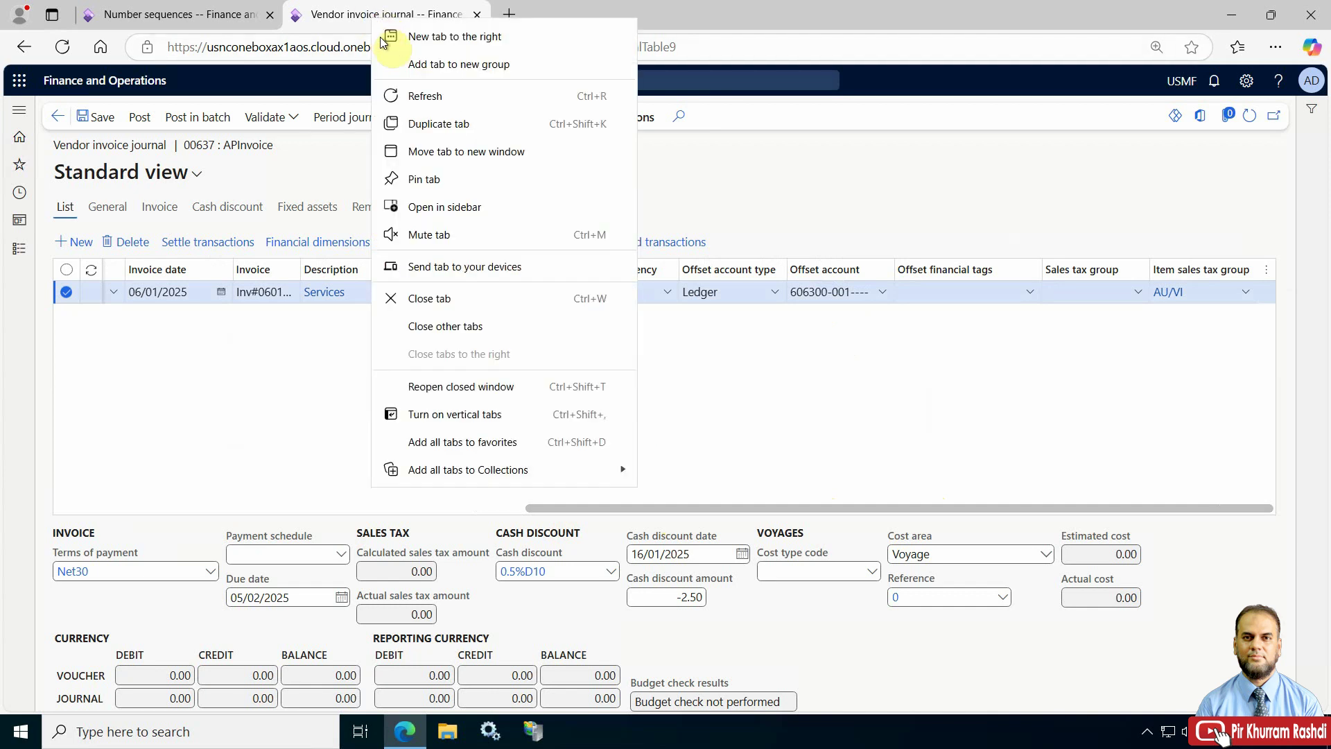
pyautogui.click(418, 124)
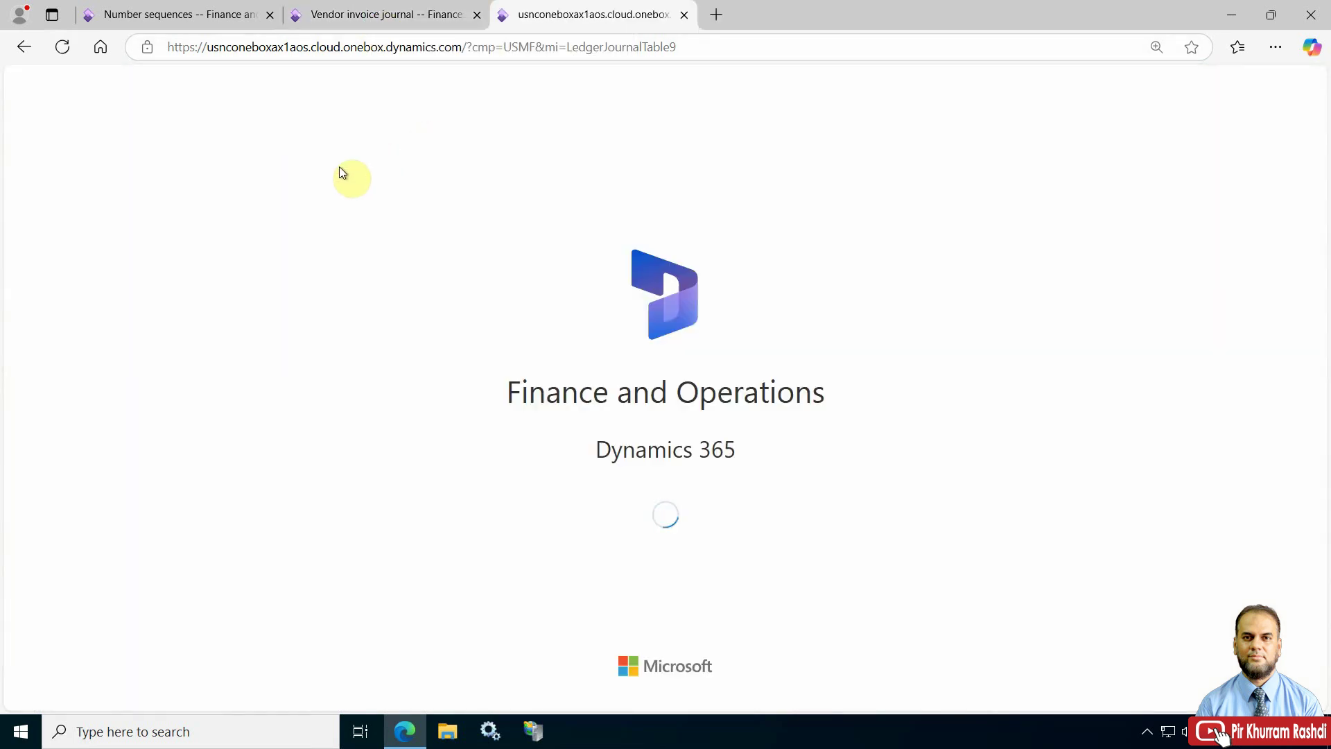
pyautogui.click(22, 254)
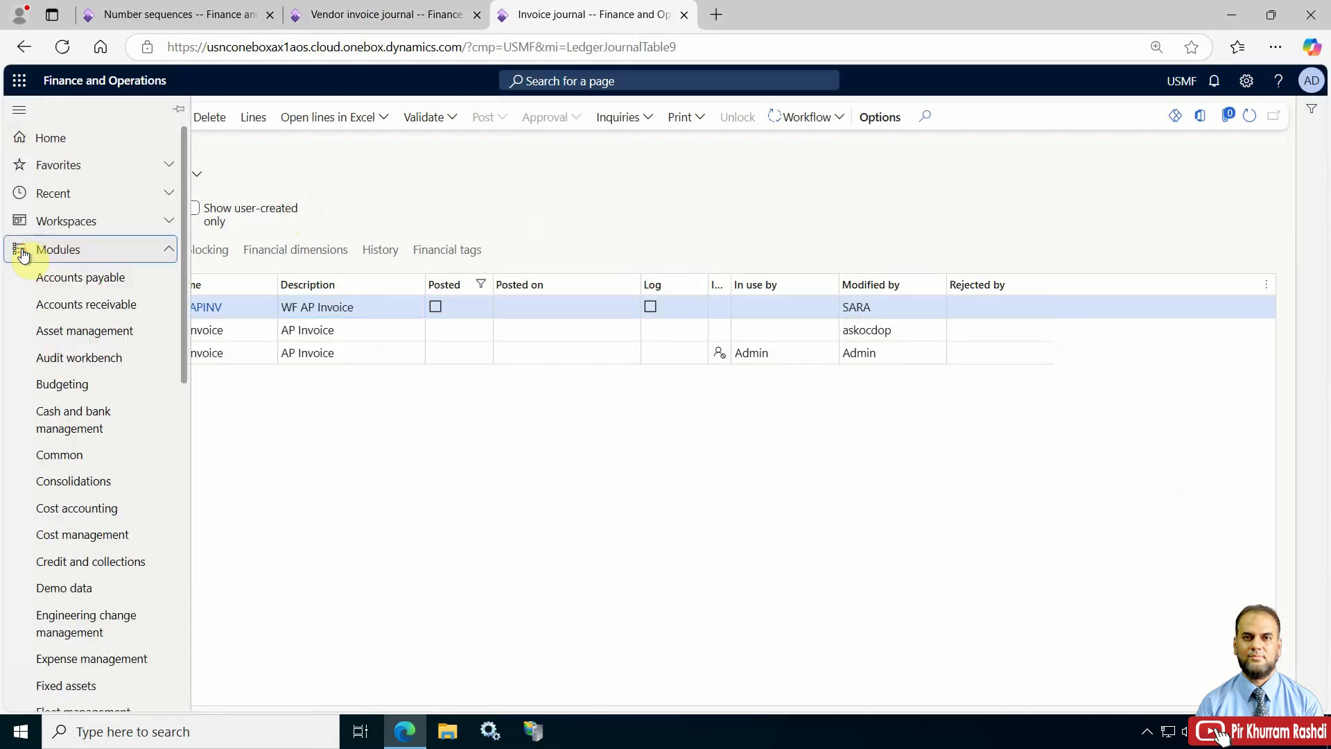
pyautogui.click(115, 280)
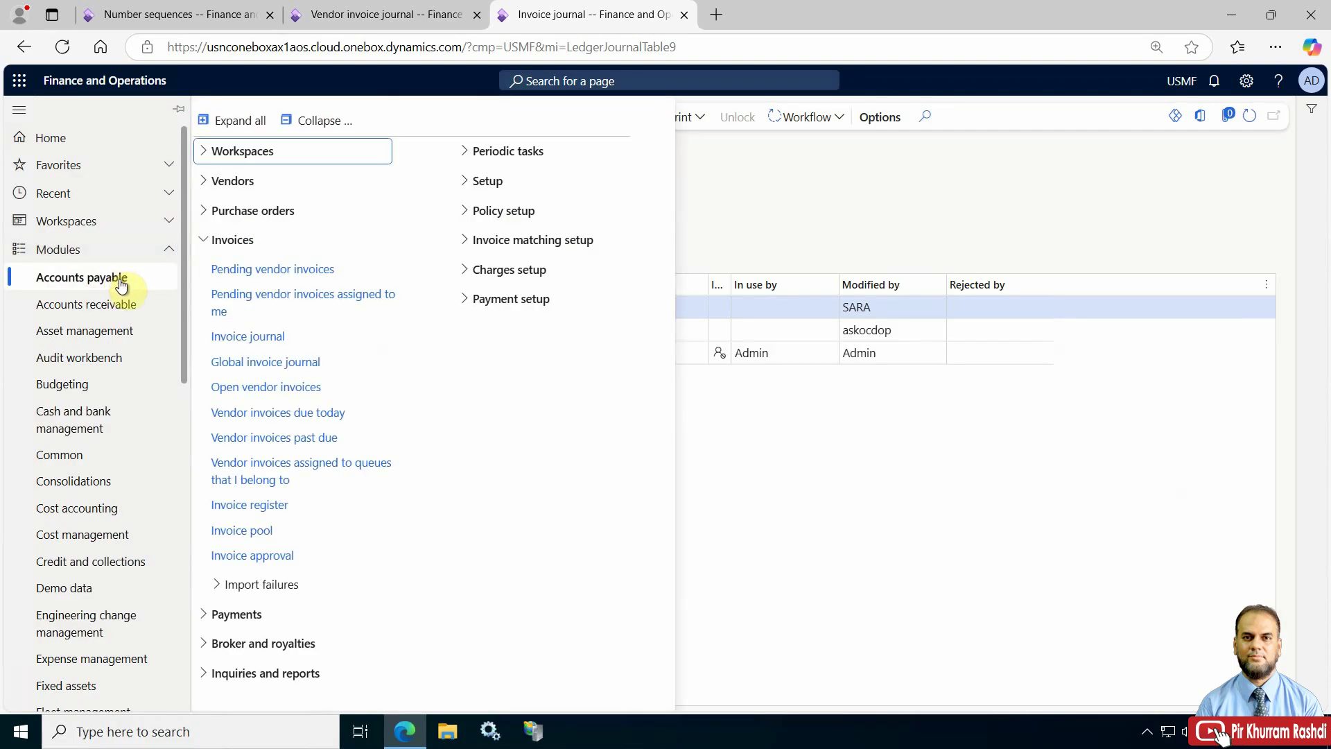
pyautogui.click(243, 616)
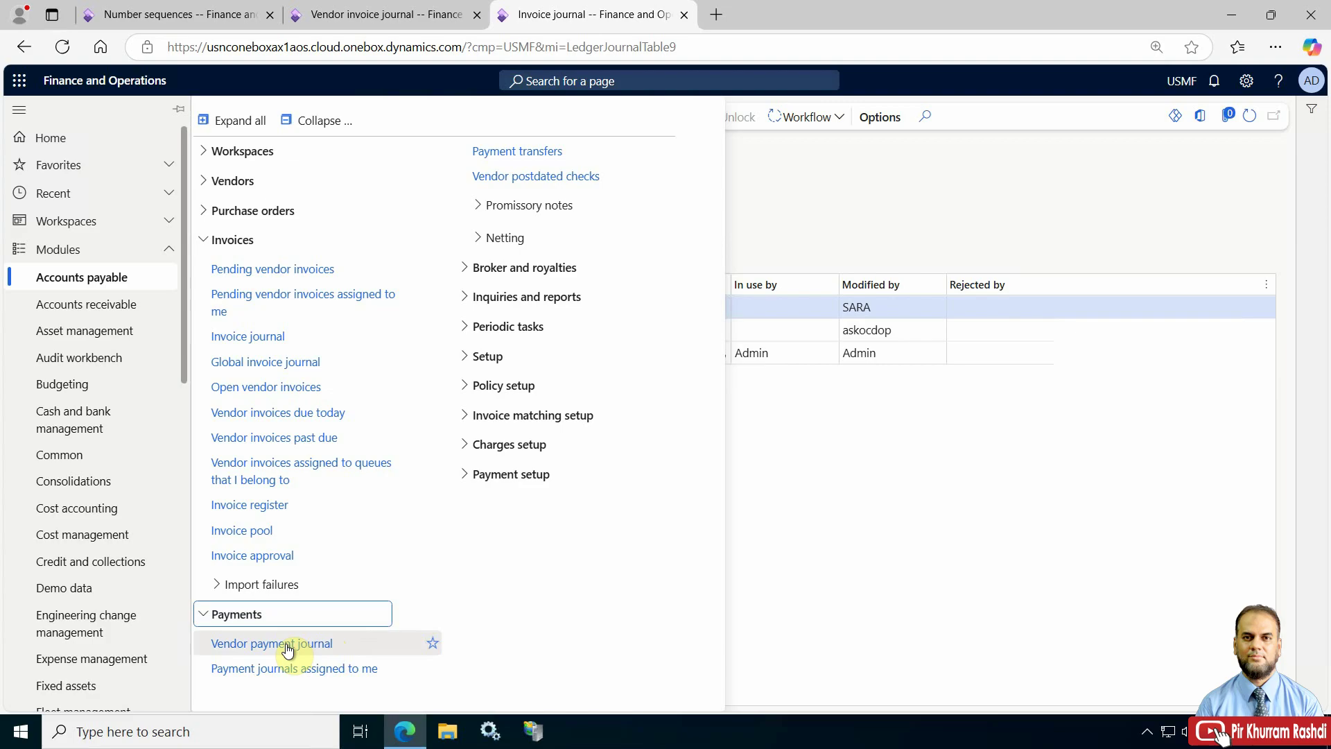
pyautogui.click(751, 553)
# Simulate posting of the vendor invoice journal with the ledger offset account, and review and dismiss the resulting messages.
pyautogui.click(352, 8)
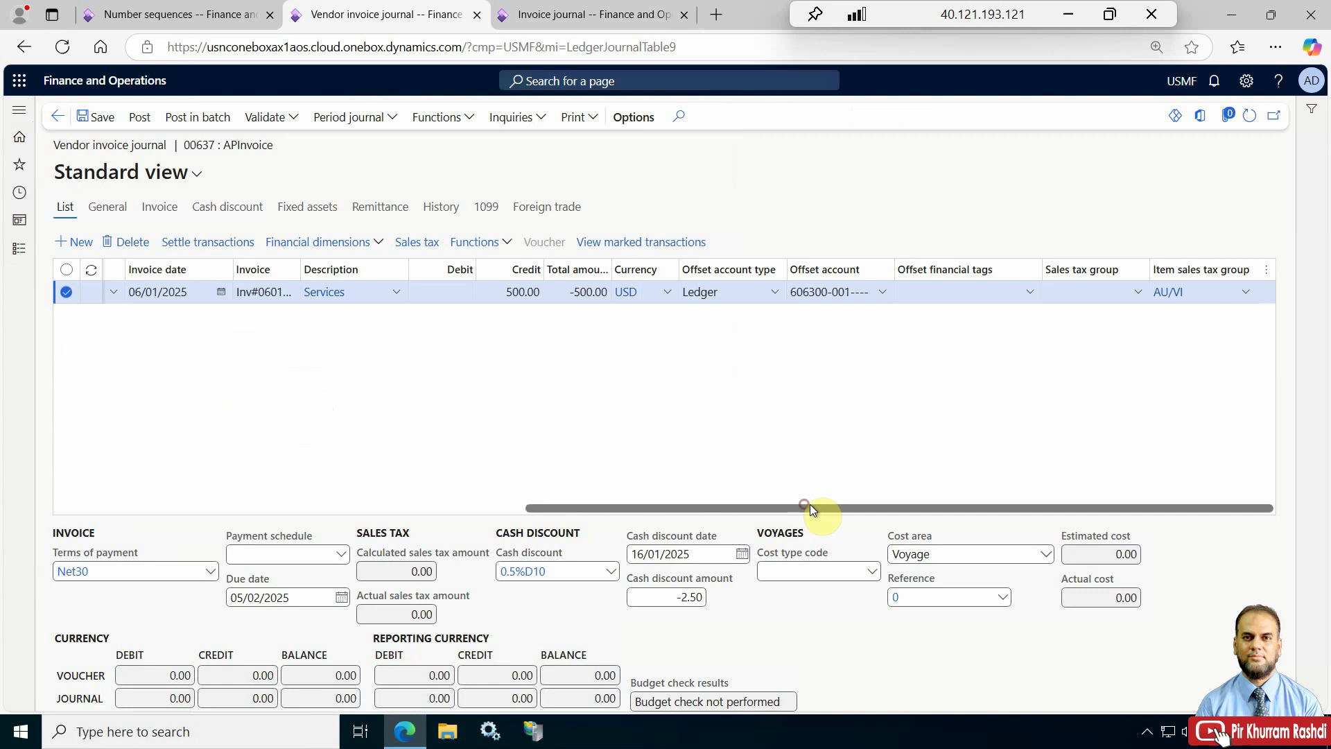
pyautogui.moveTo(665, 512); pyautogui.dragTo(207, 515)
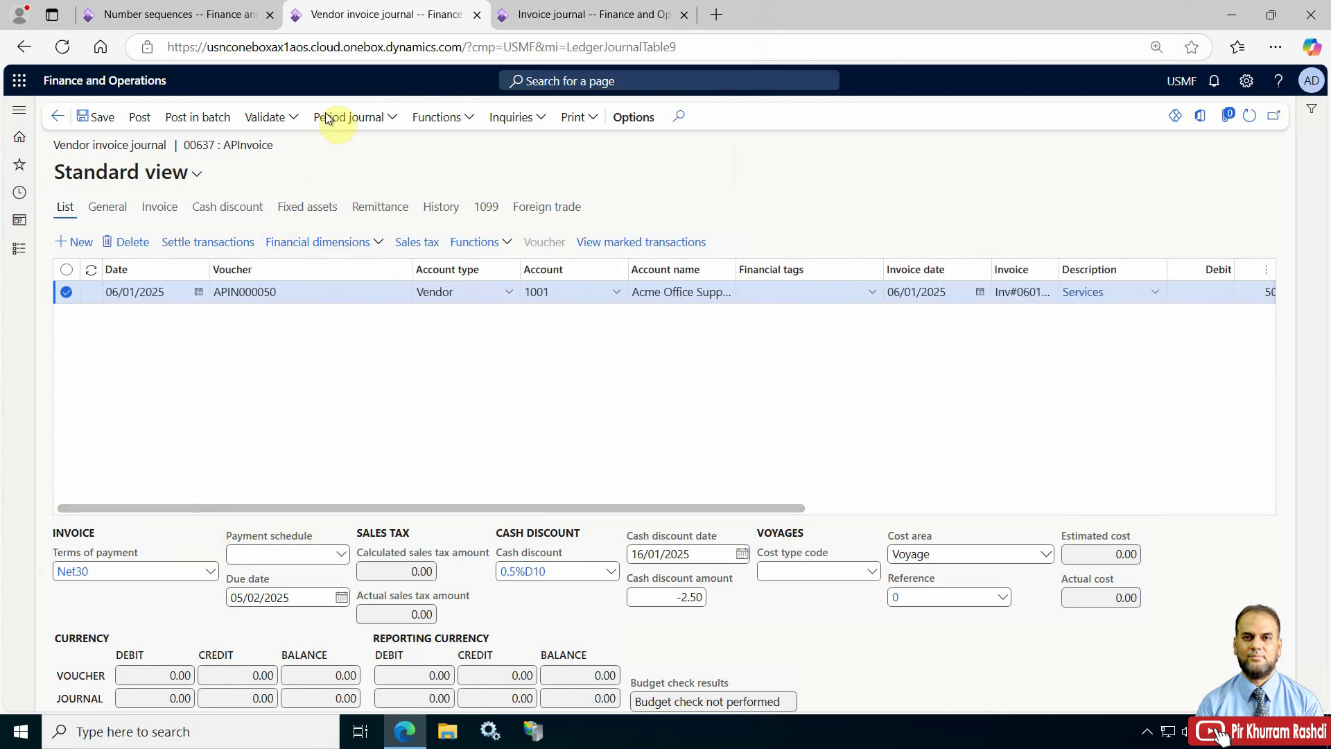
pyautogui.click(295, 123)
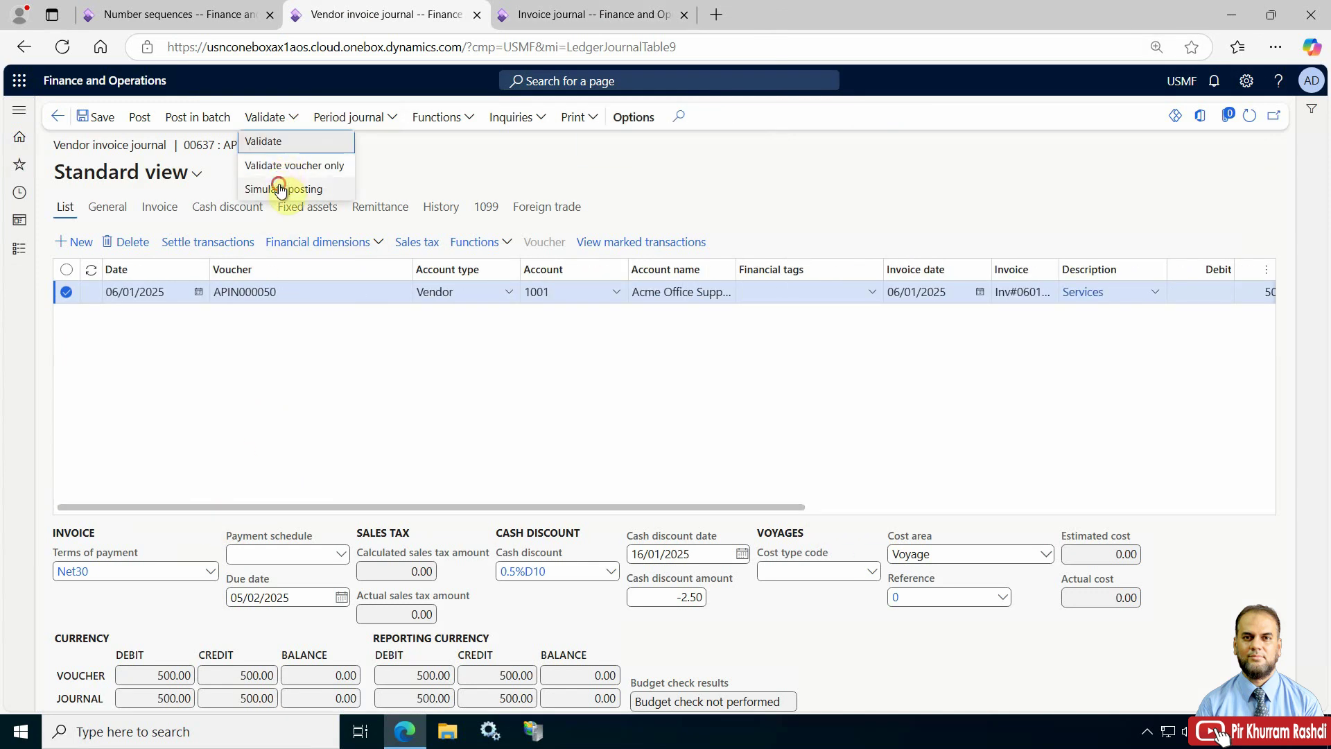
pyautogui.click(278, 186)
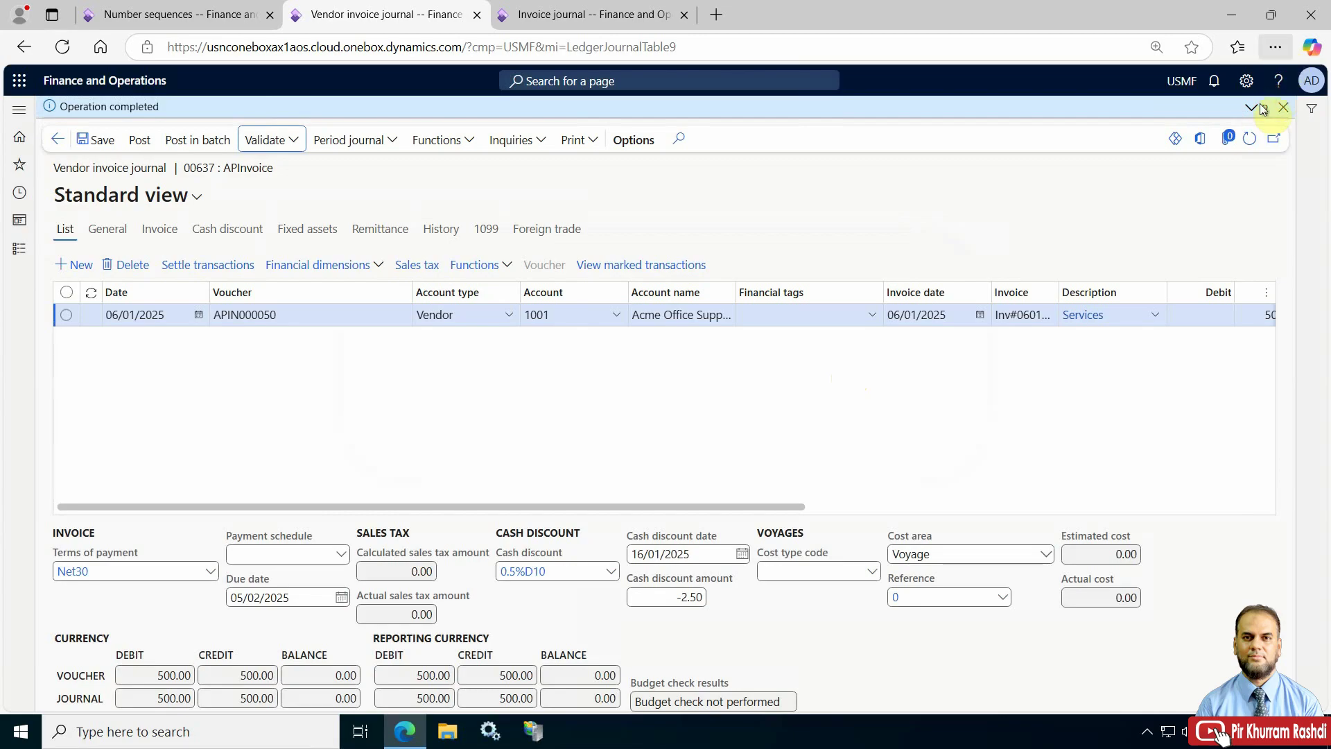
pyautogui.click(1251, 109)
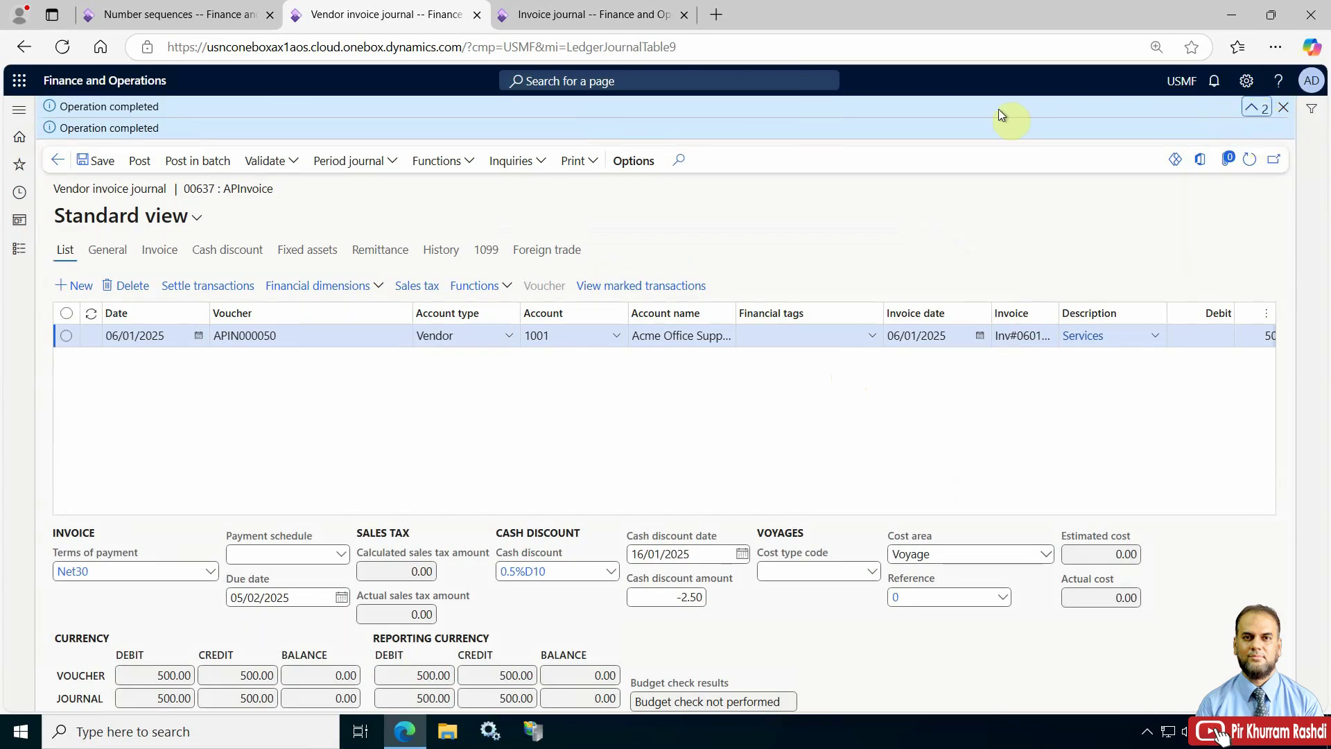
pyautogui.click(1283, 107)
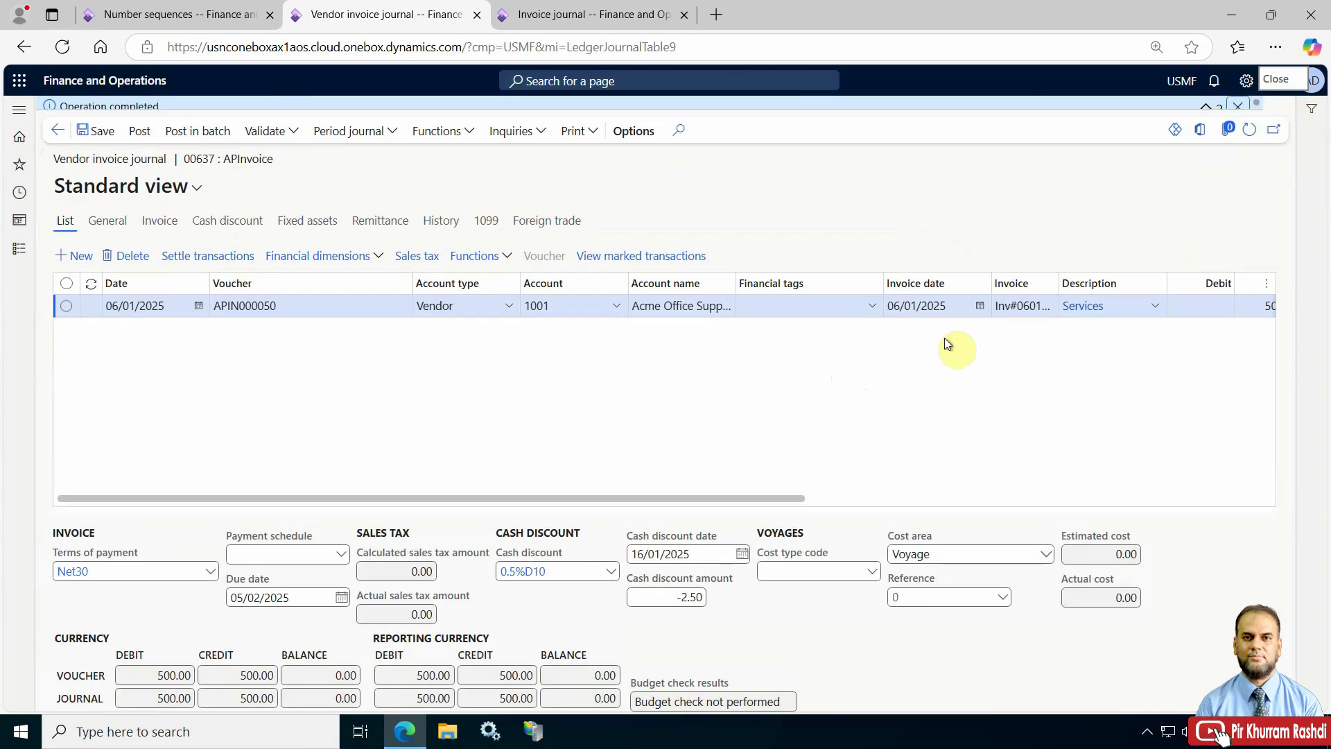
# Change the line's offset account type to Bank and select USMF OPER as the offset account.
pyautogui.moveTo(644, 508); pyautogui.dragTo(977, 510)
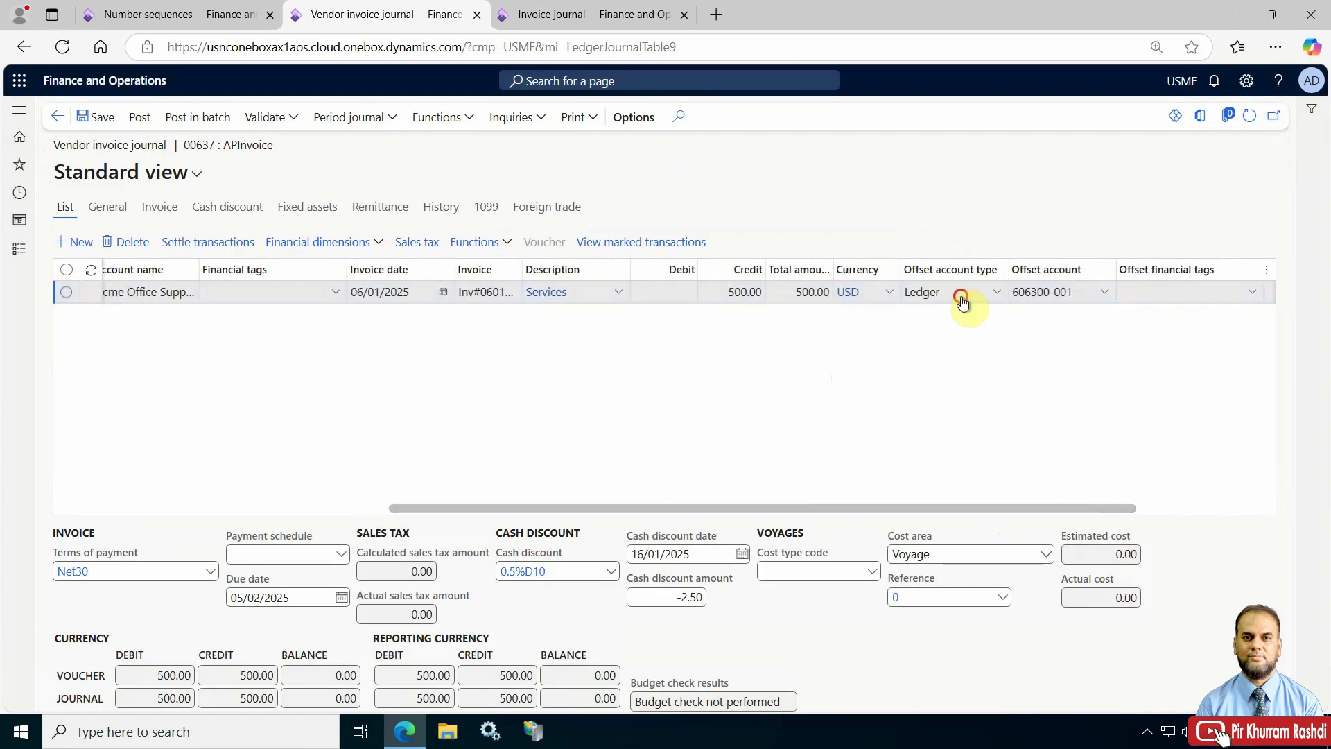
pyautogui.click(1005, 292)
pyautogui.click(998, 292)
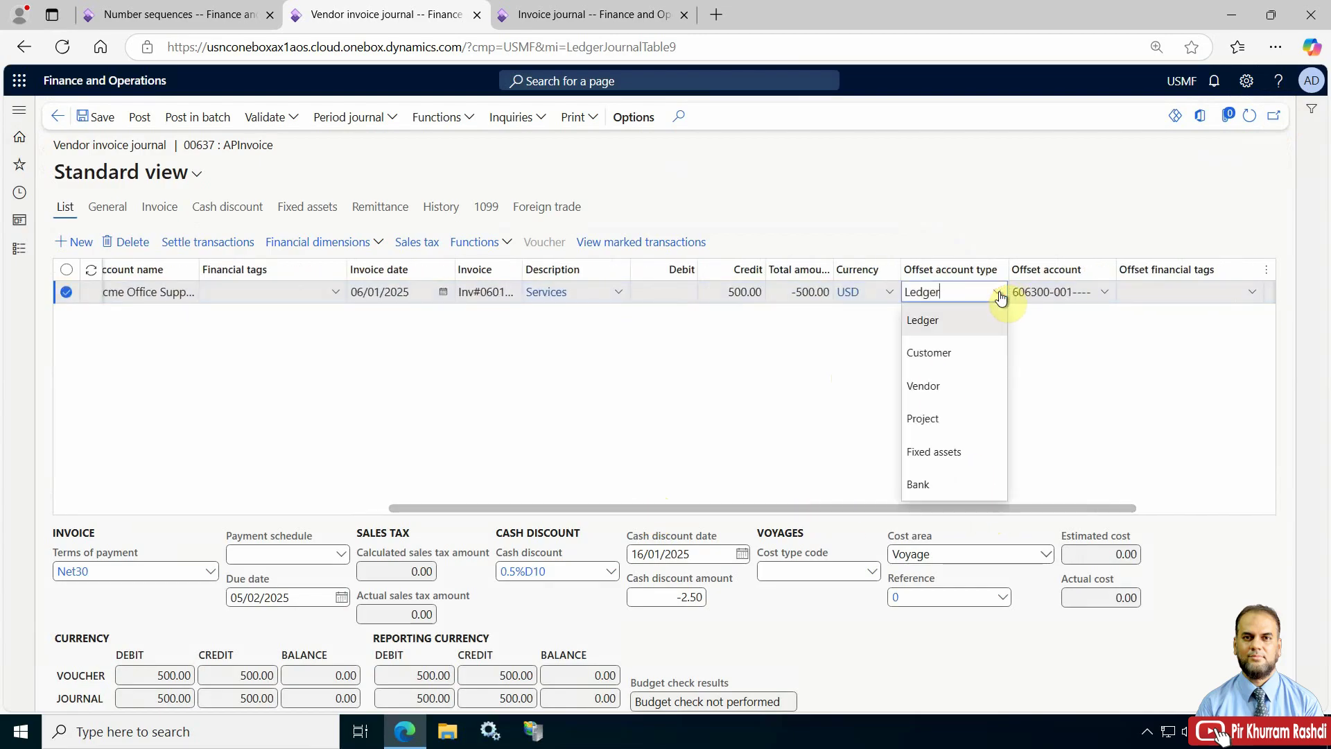
pyautogui.click(922, 484)
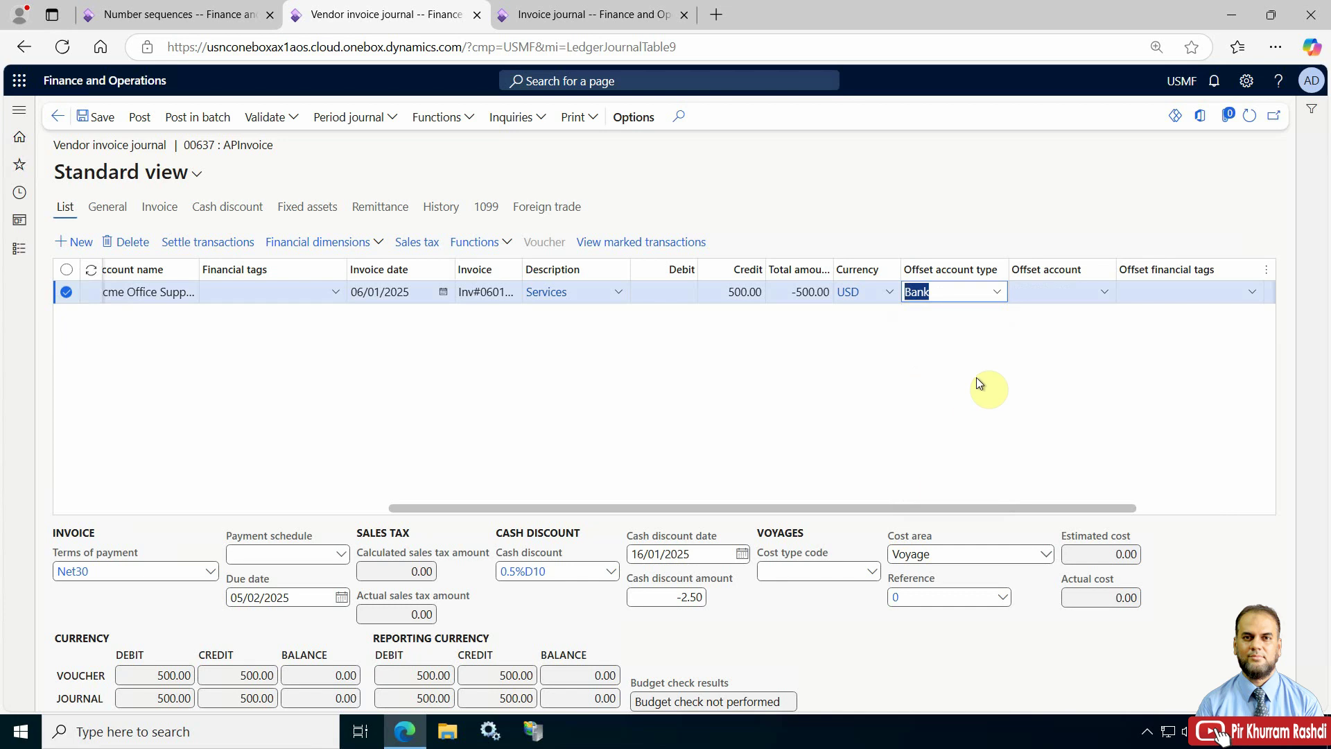
pyautogui.click(1102, 291)
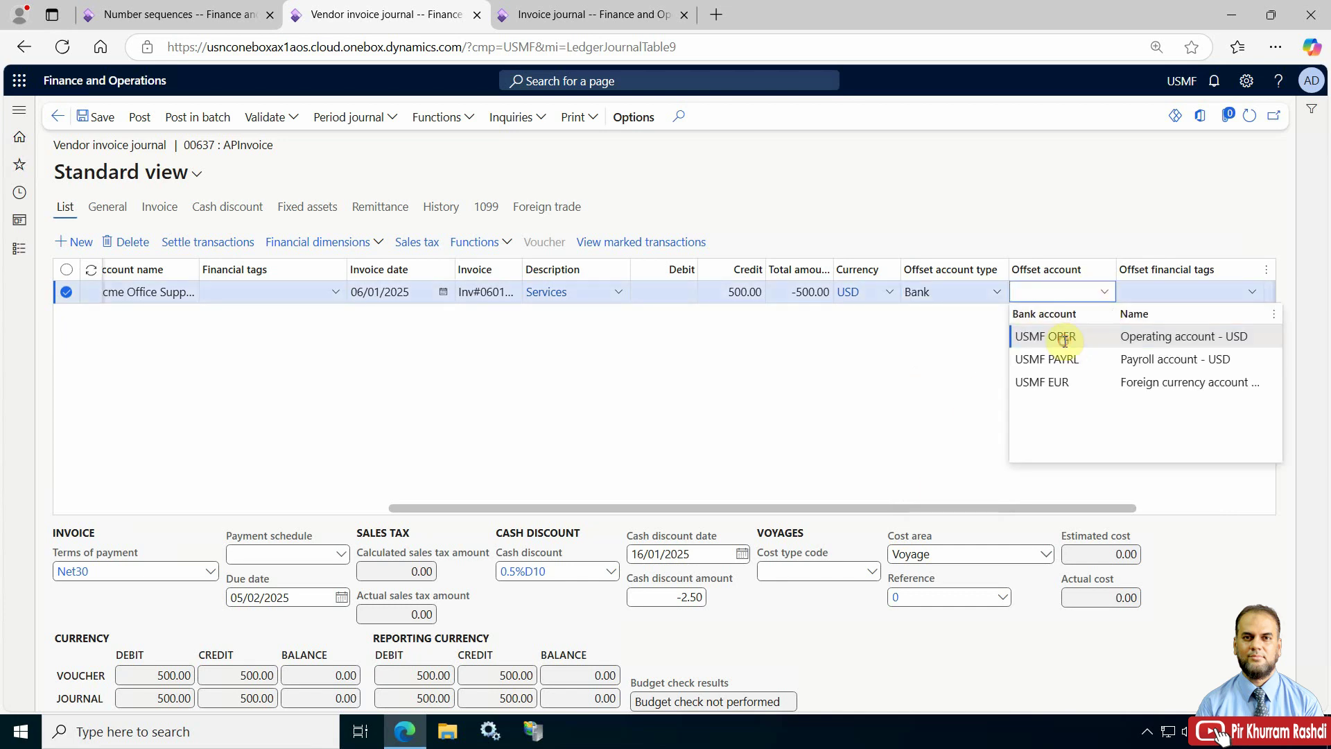
pyautogui.click(1066, 336)
# Review the journal line with its bank offset account and simulate posting again.
pyautogui.moveTo(1019, 507); pyautogui.dragTo(1167, 508)
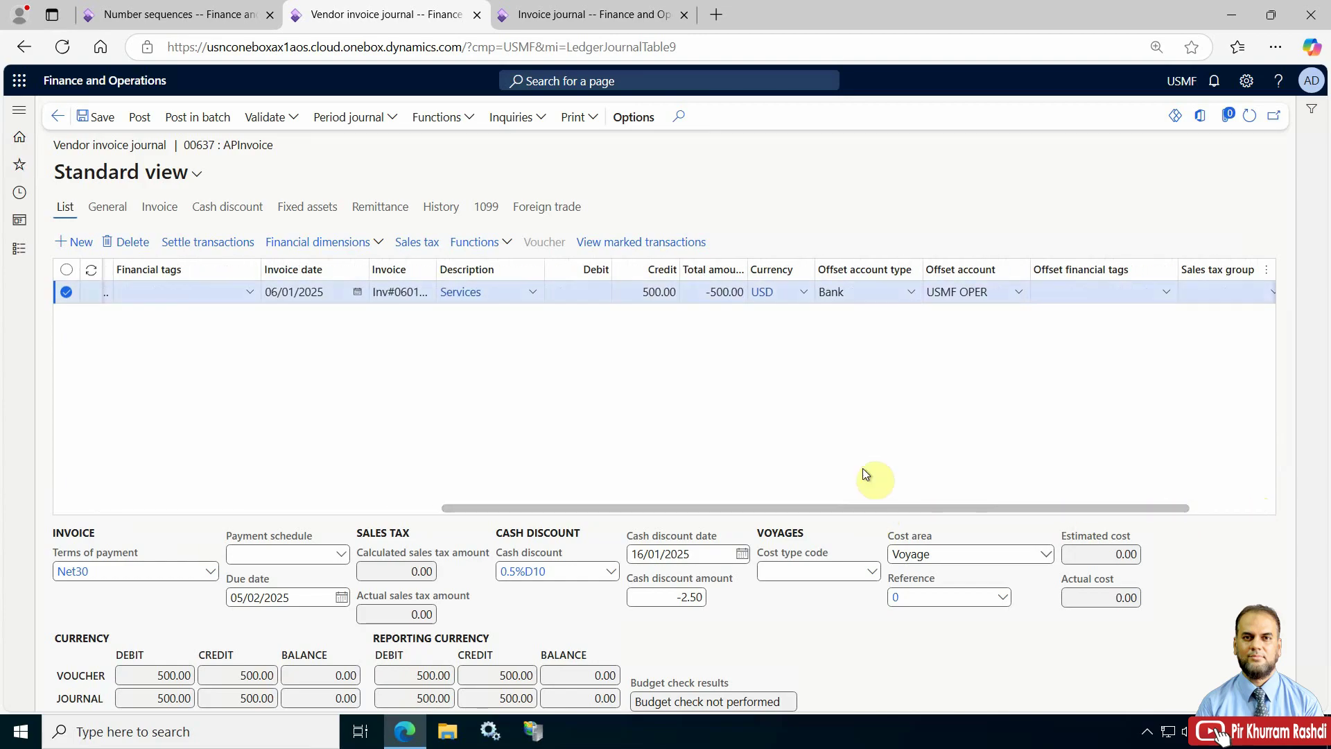
pyautogui.moveTo(827, 509); pyautogui.dragTo(331, 506)
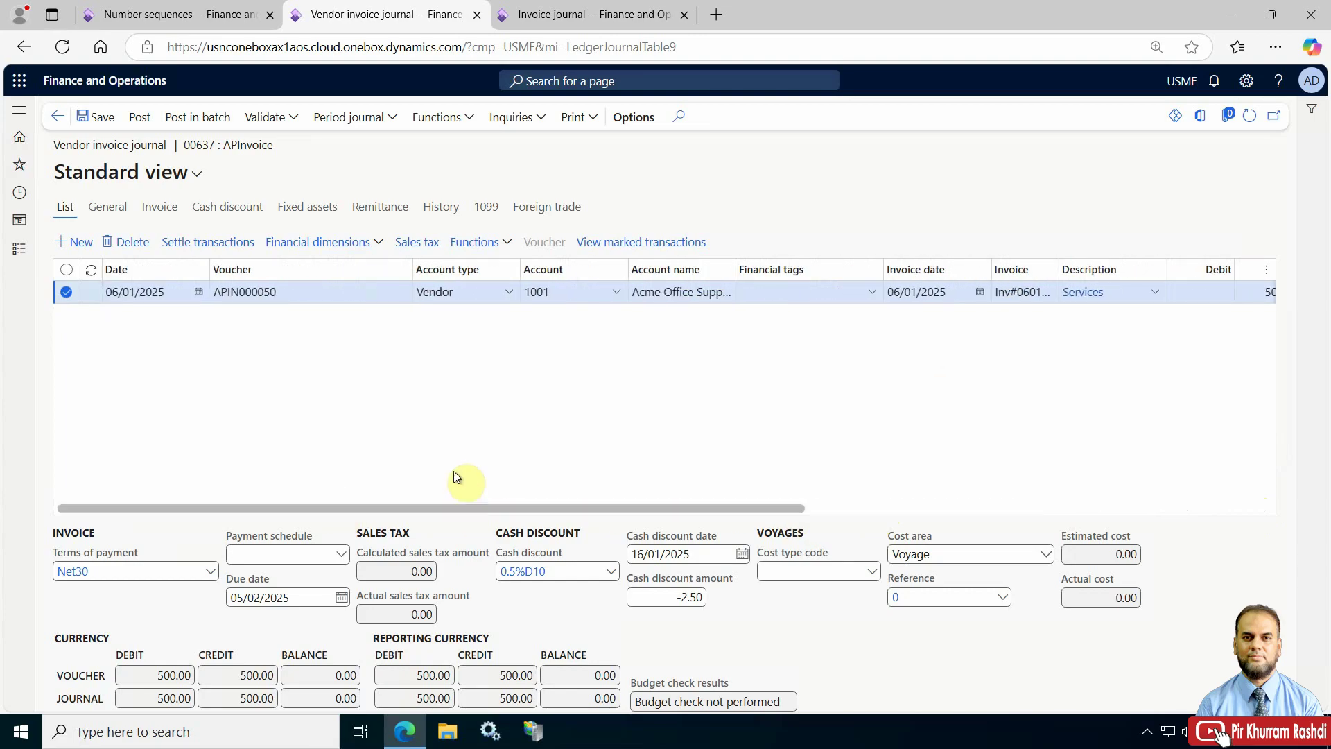
pyautogui.click(284, 119)
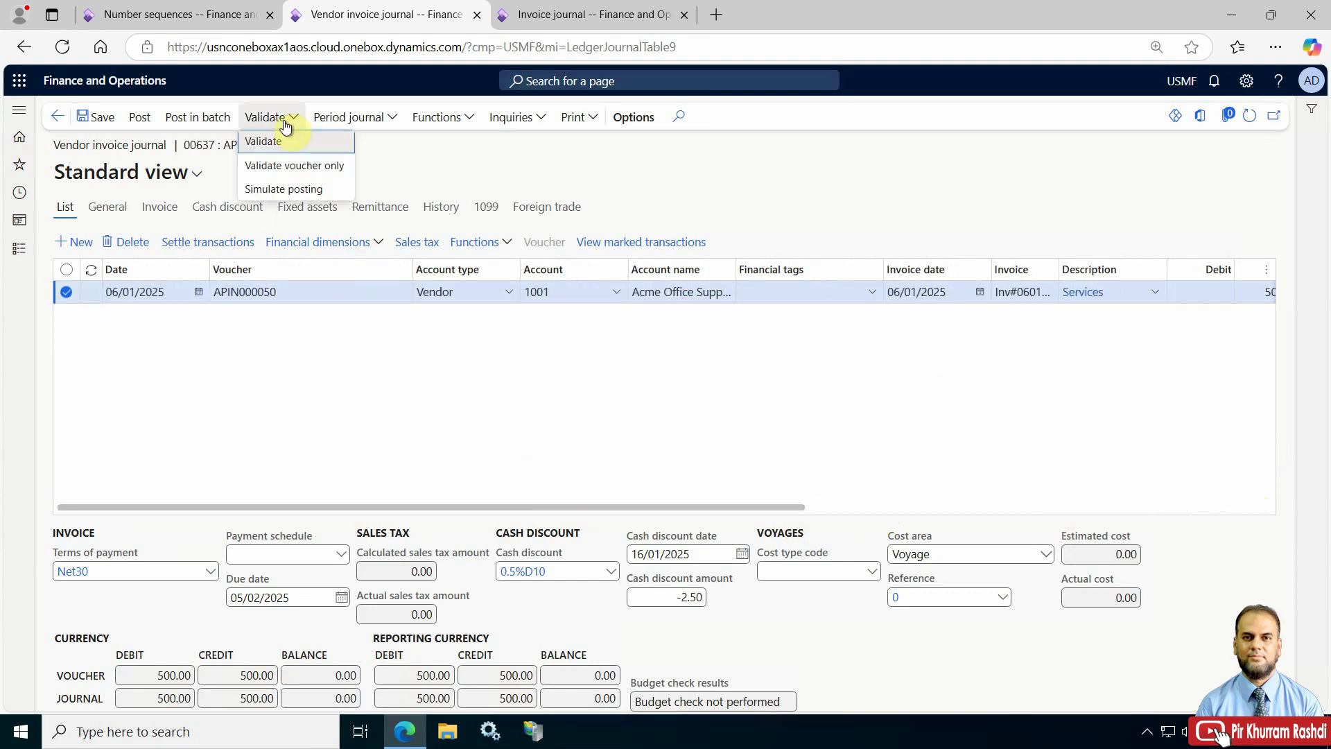
pyautogui.click(288, 187)
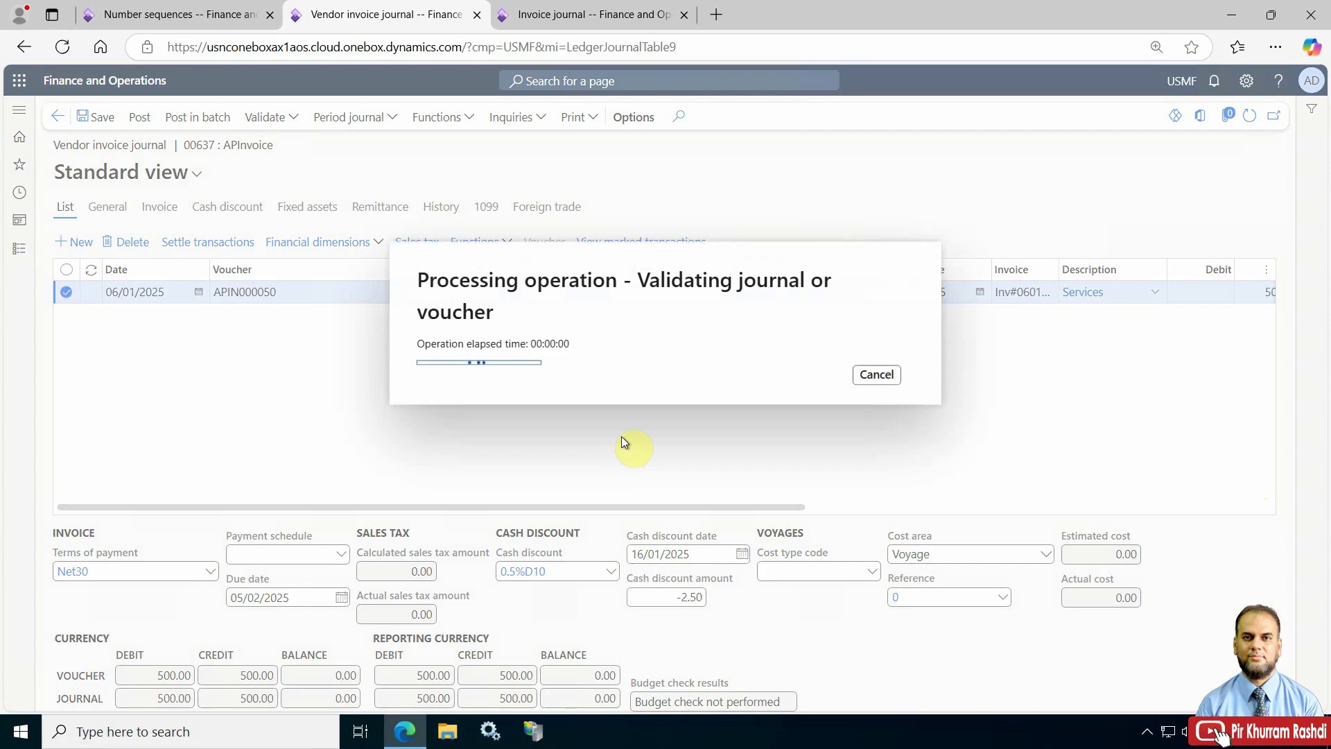
# Return to the journal names setup and look up the approval workflows available for the APInvoice journal name.
pyautogui.click(199, 9)
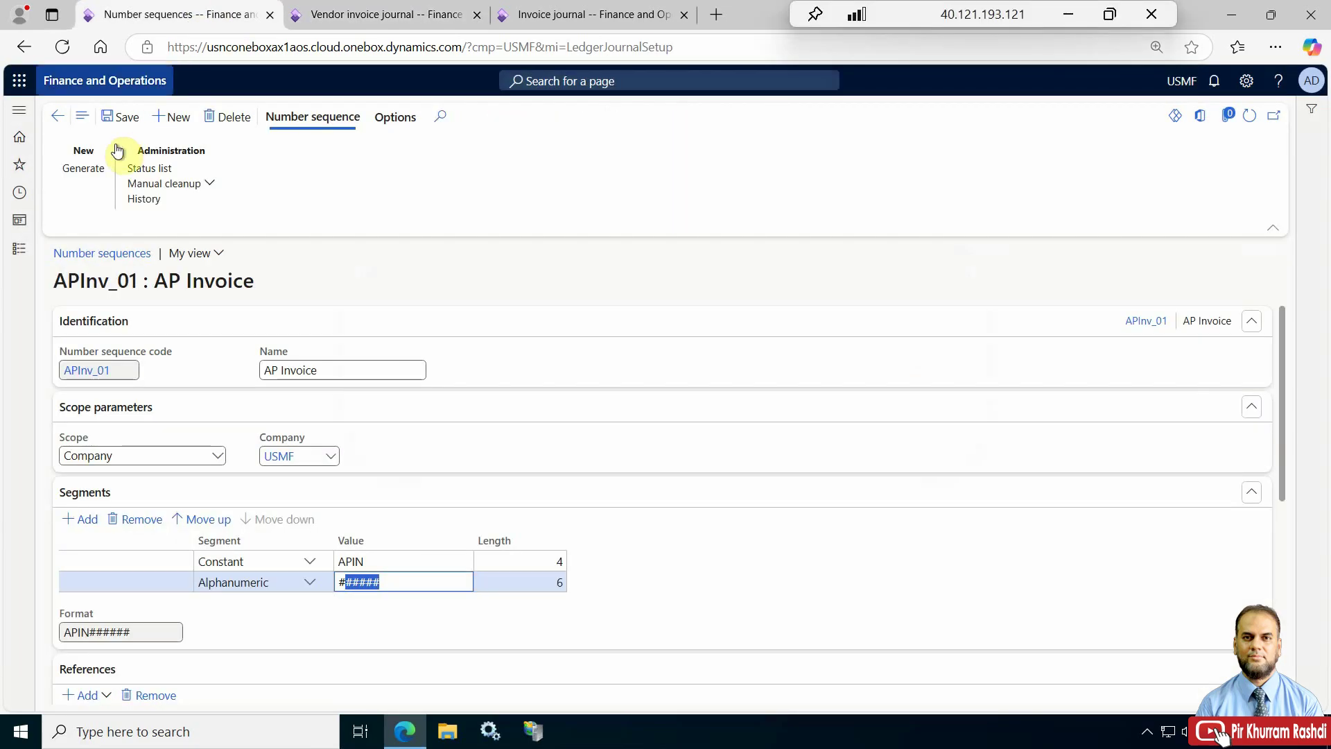
pyautogui.click(57, 117)
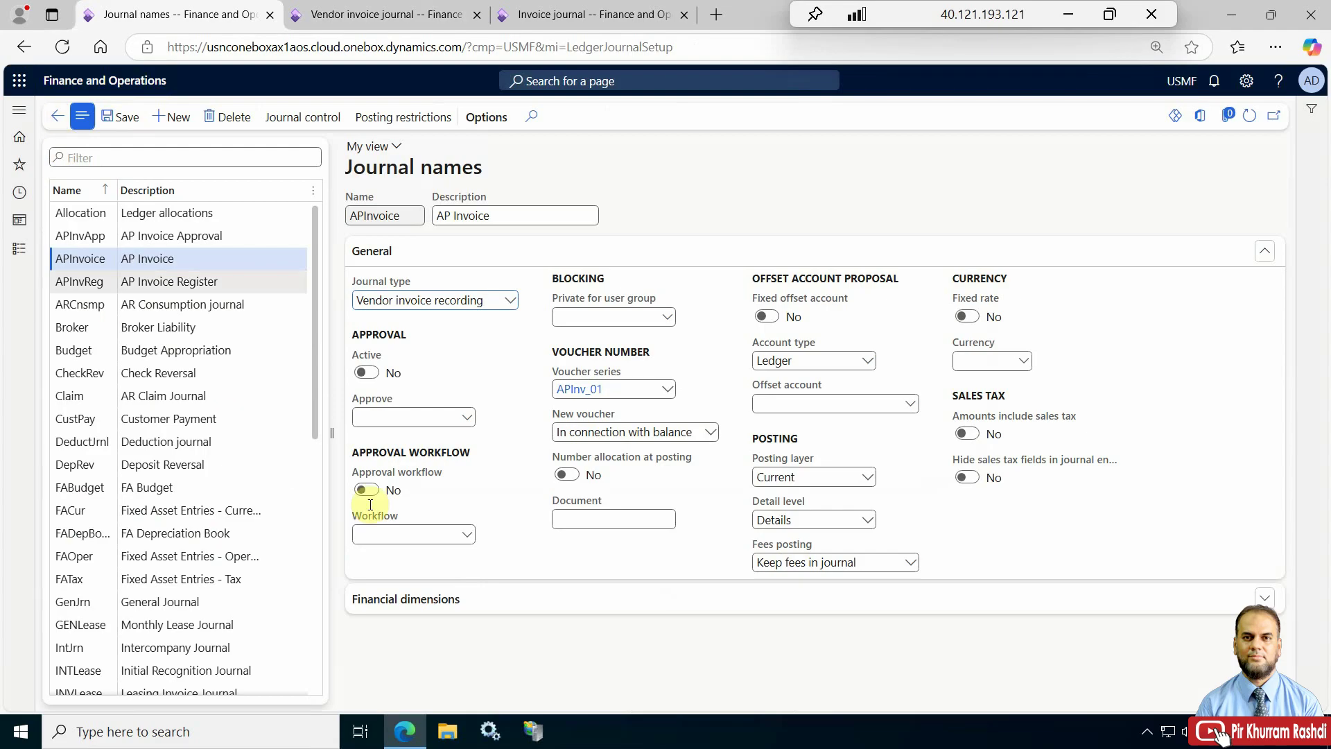
pyautogui.moveTo(389, 488)
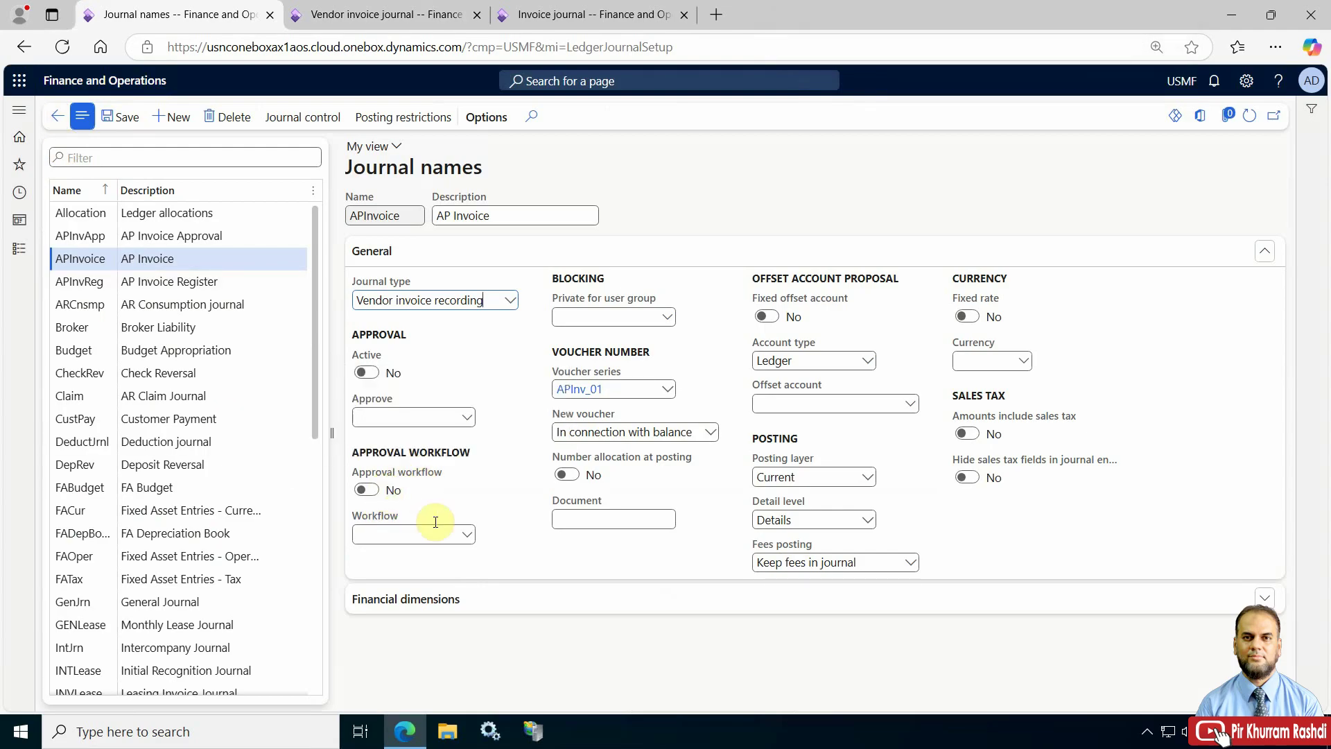
pyautogui.click(470, 536)
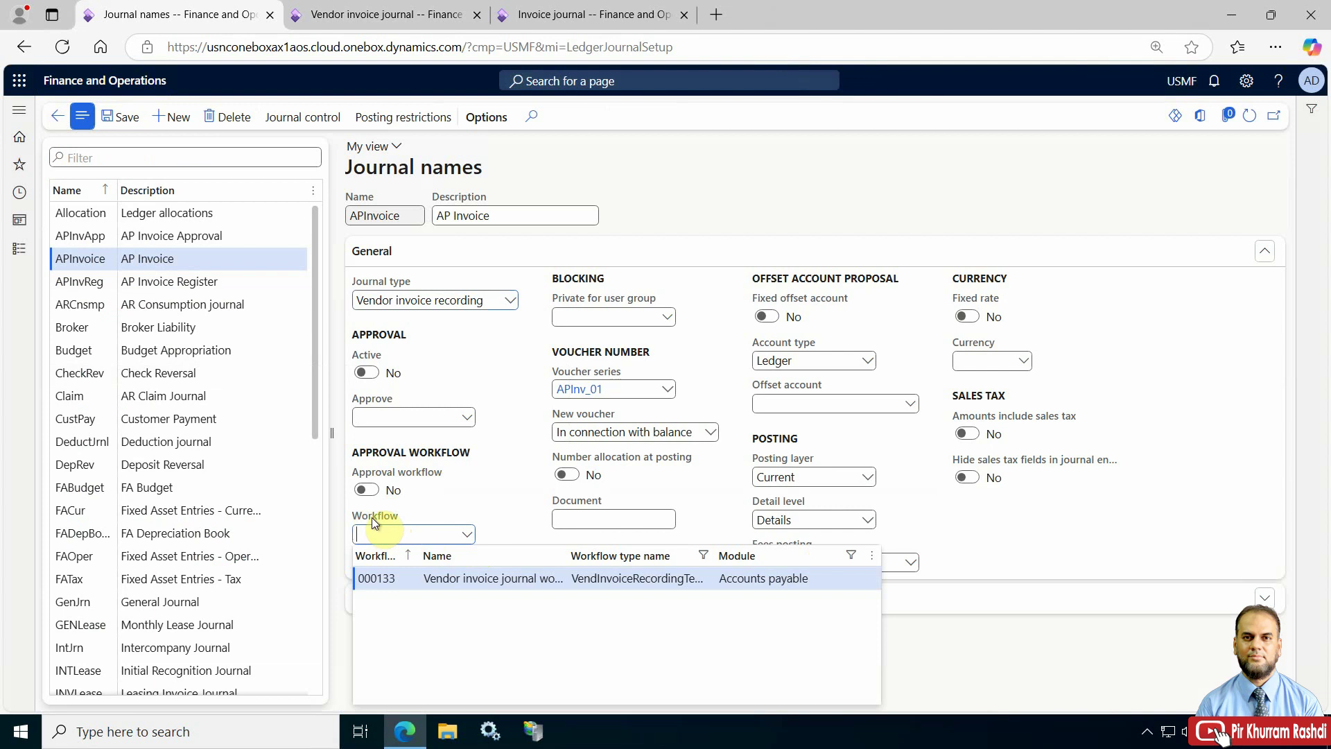
pyautogui.click(506, 519)
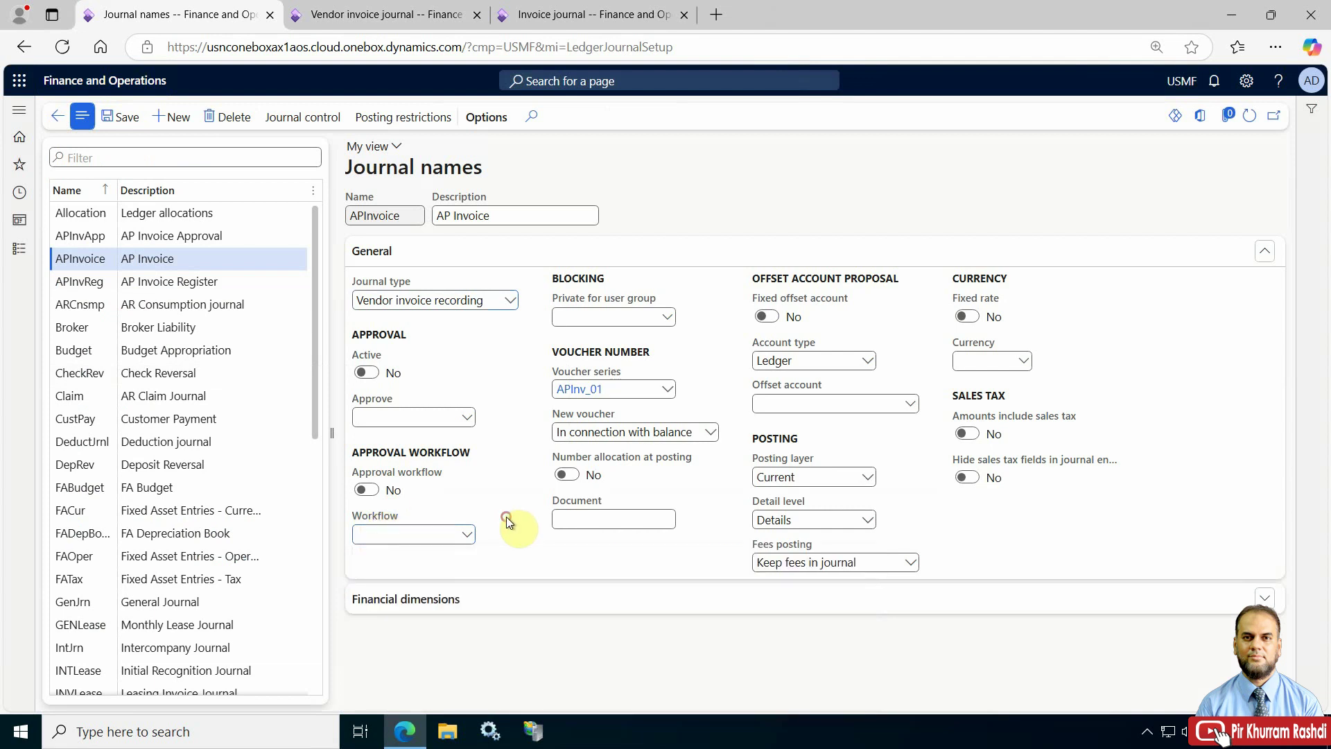
# Check the offset account on the open vendor invoice journal line and dismiss the posting simulation messages.
pyautogui.click(542, 10)
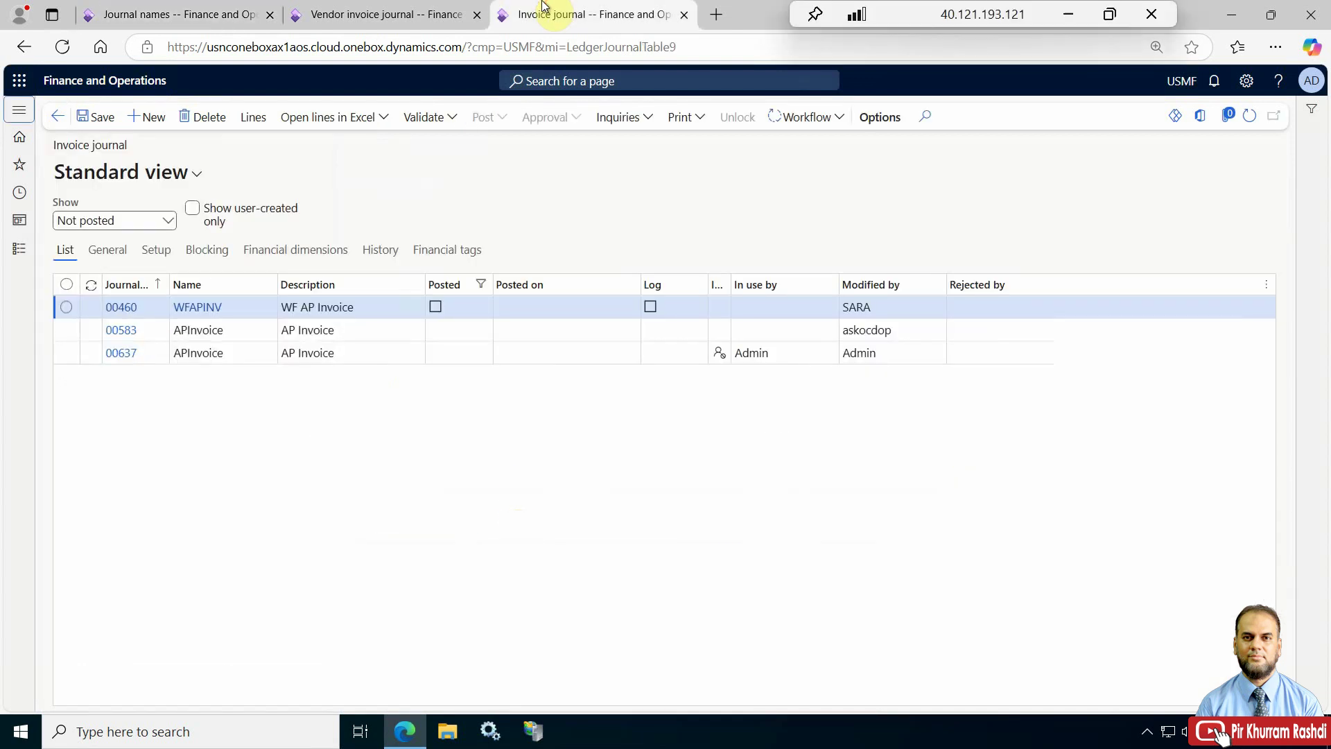
pyautogui.click(416, 11)
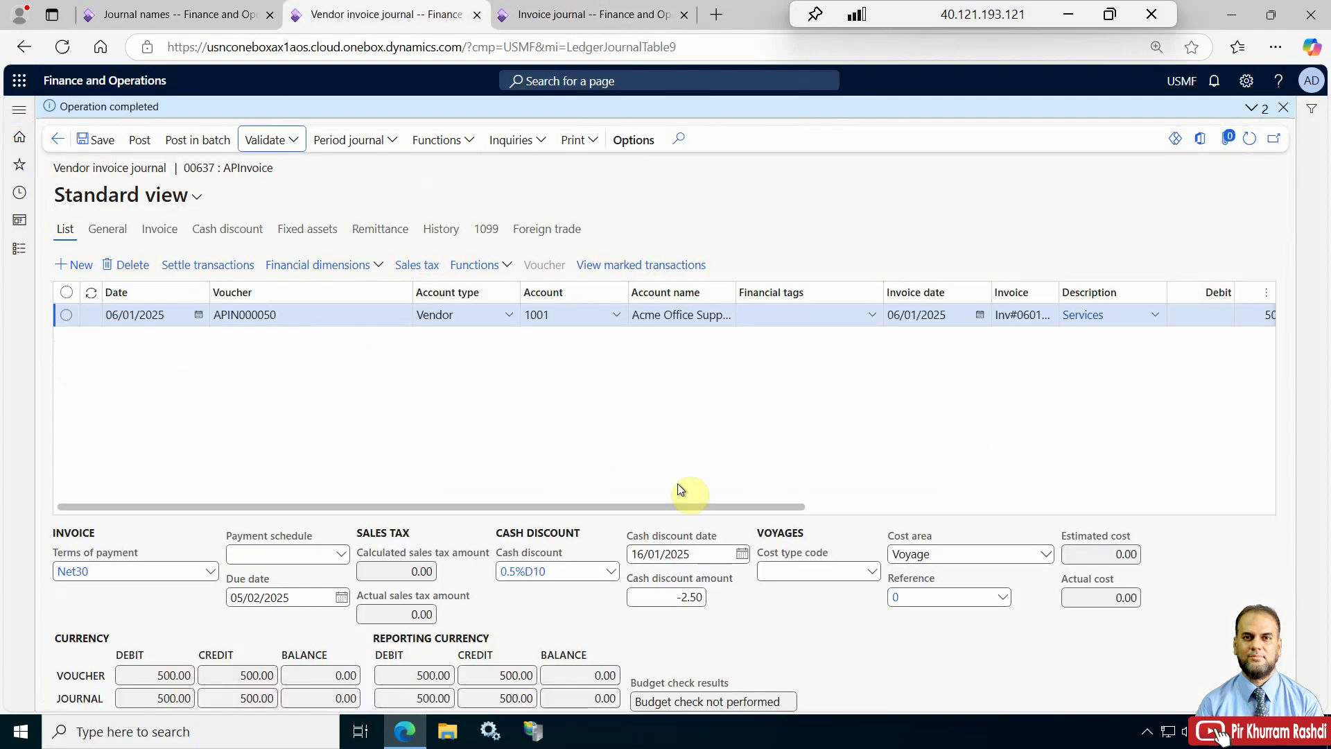
pyautogui.click(598, 11)
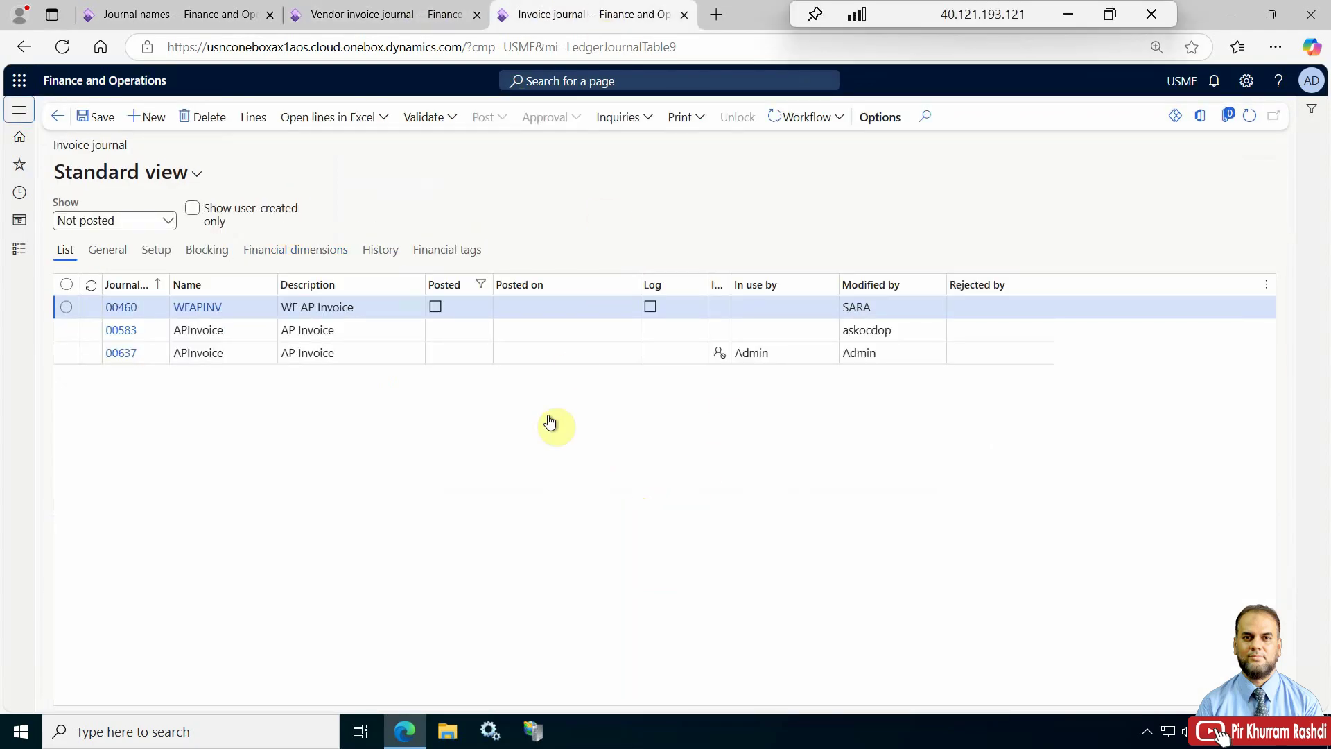
pyautogui.click(344, 8)
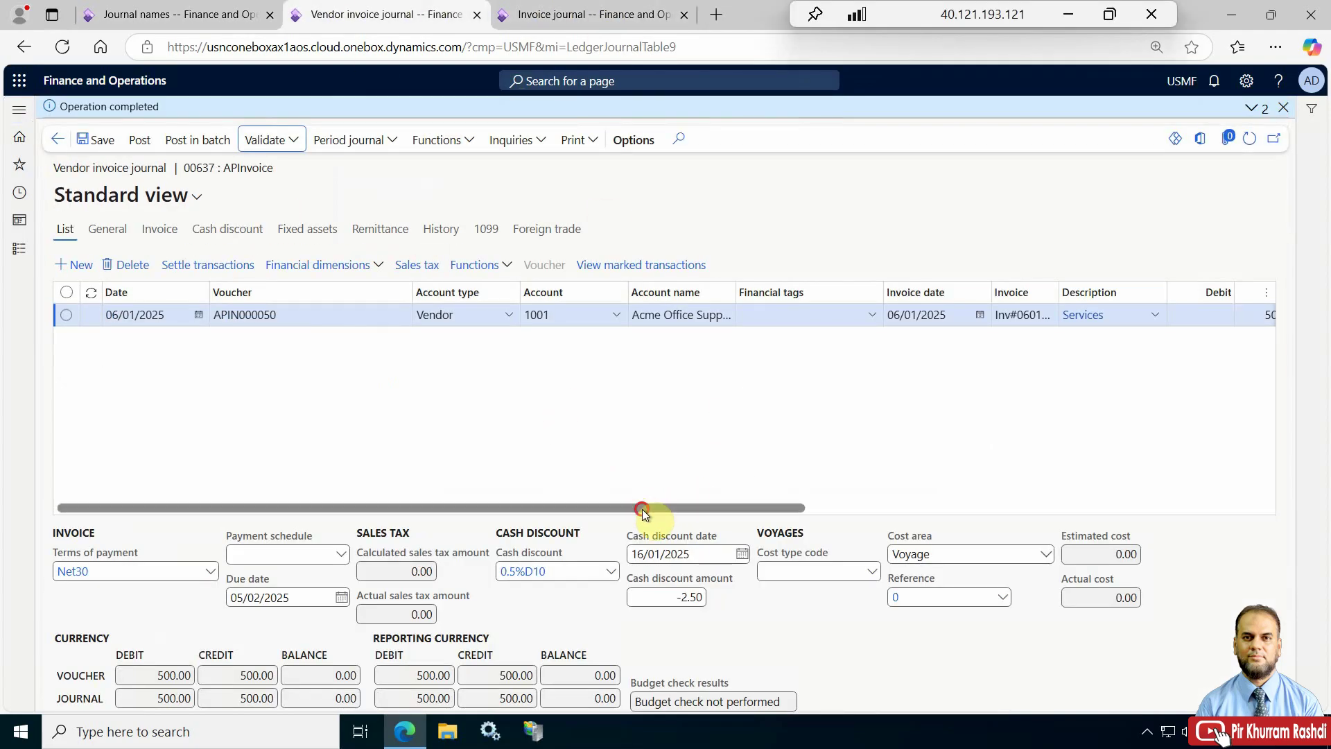
pyautogui.click(1116, 509)
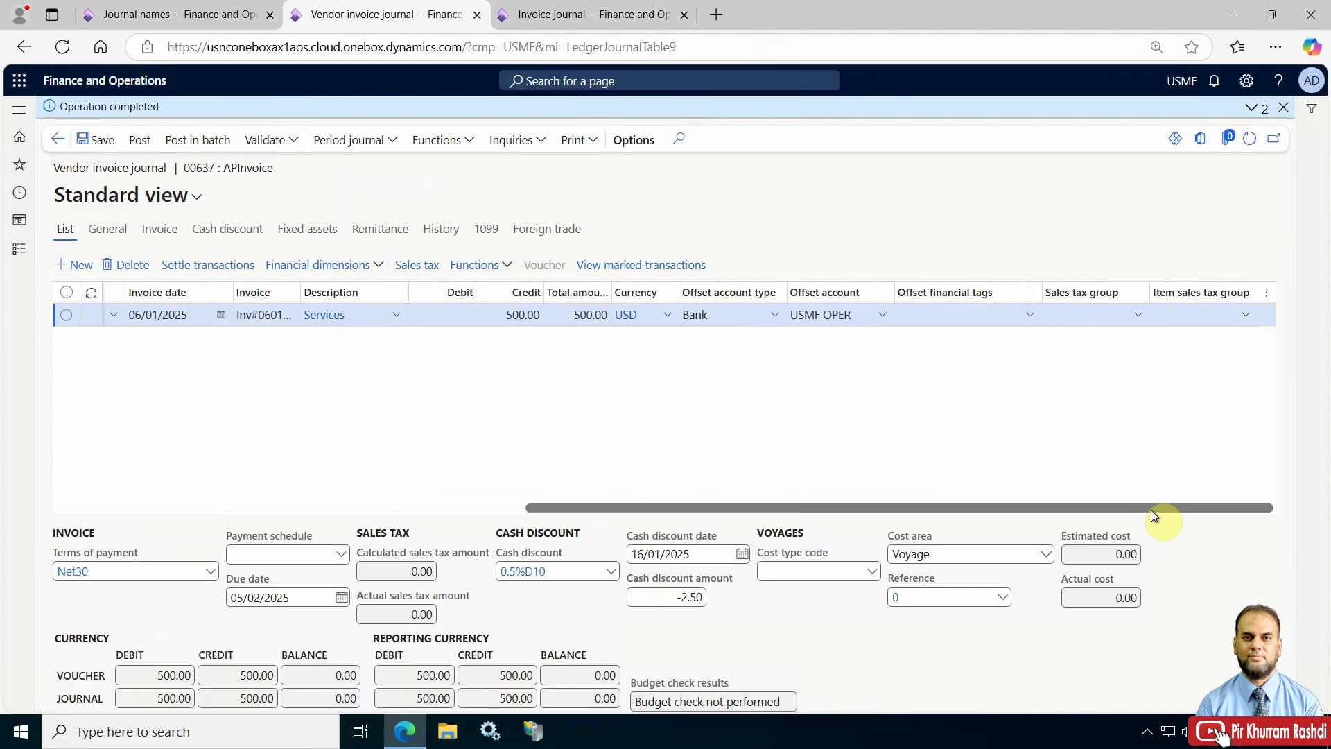
pyautogui.moveTo(1143, 510); pyautogui.dragTo(1111, 505)
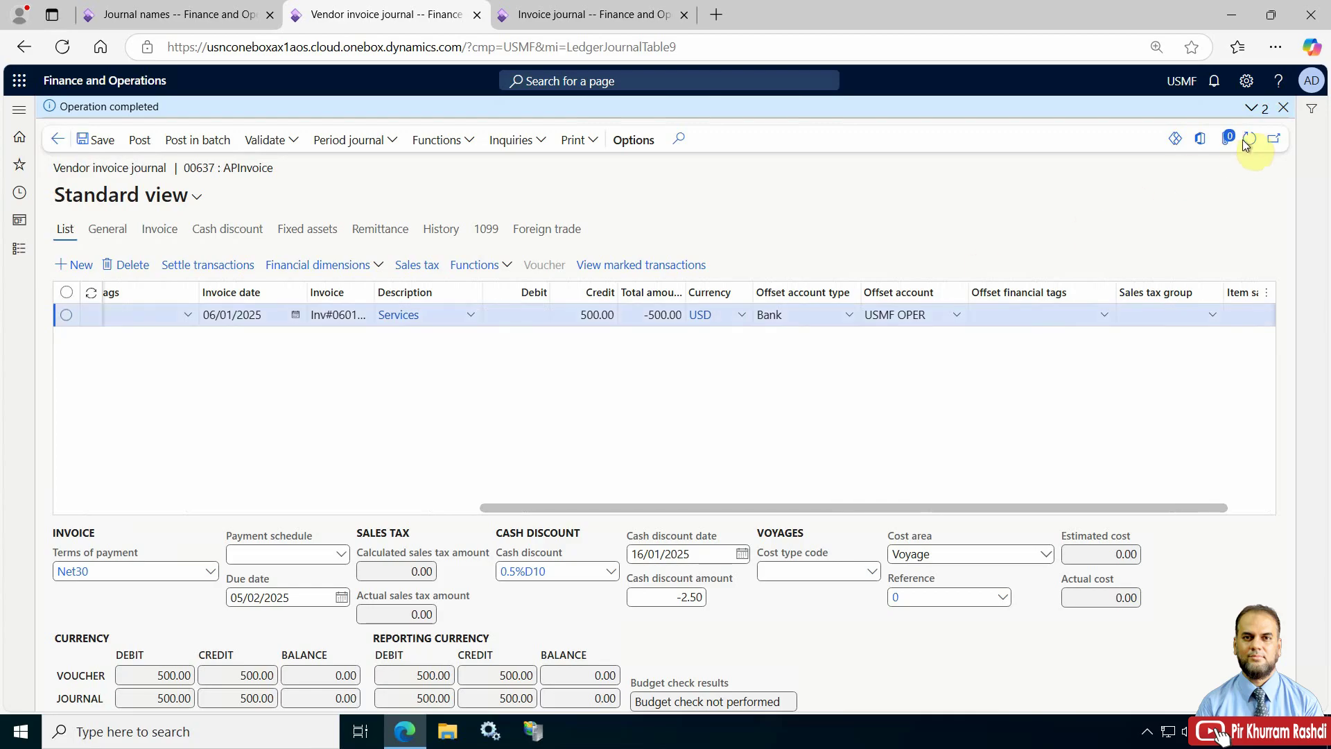
pyautogui.click(1282, 113)
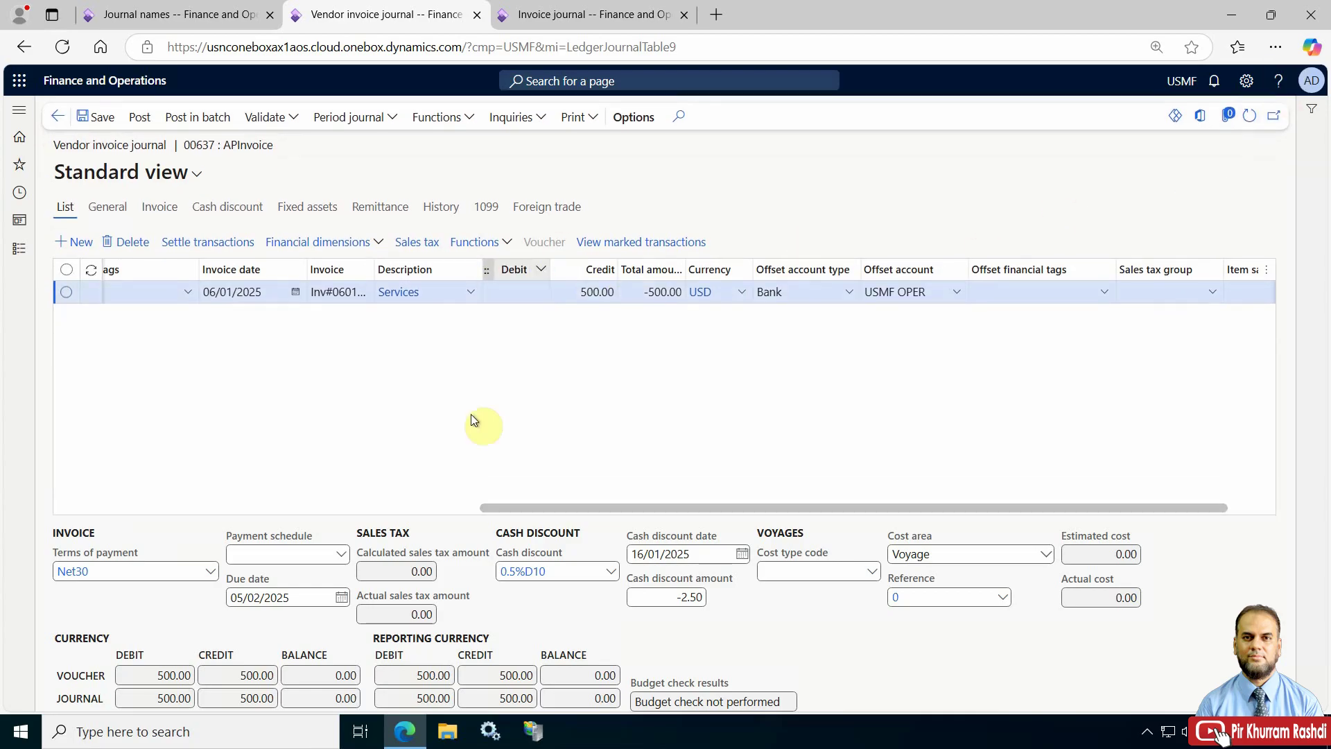
# Copy the APIN prefix from the journal line's voucher number.
pyautogui.moveTo(348, 511); pyautogui.dragTo(102, 510)
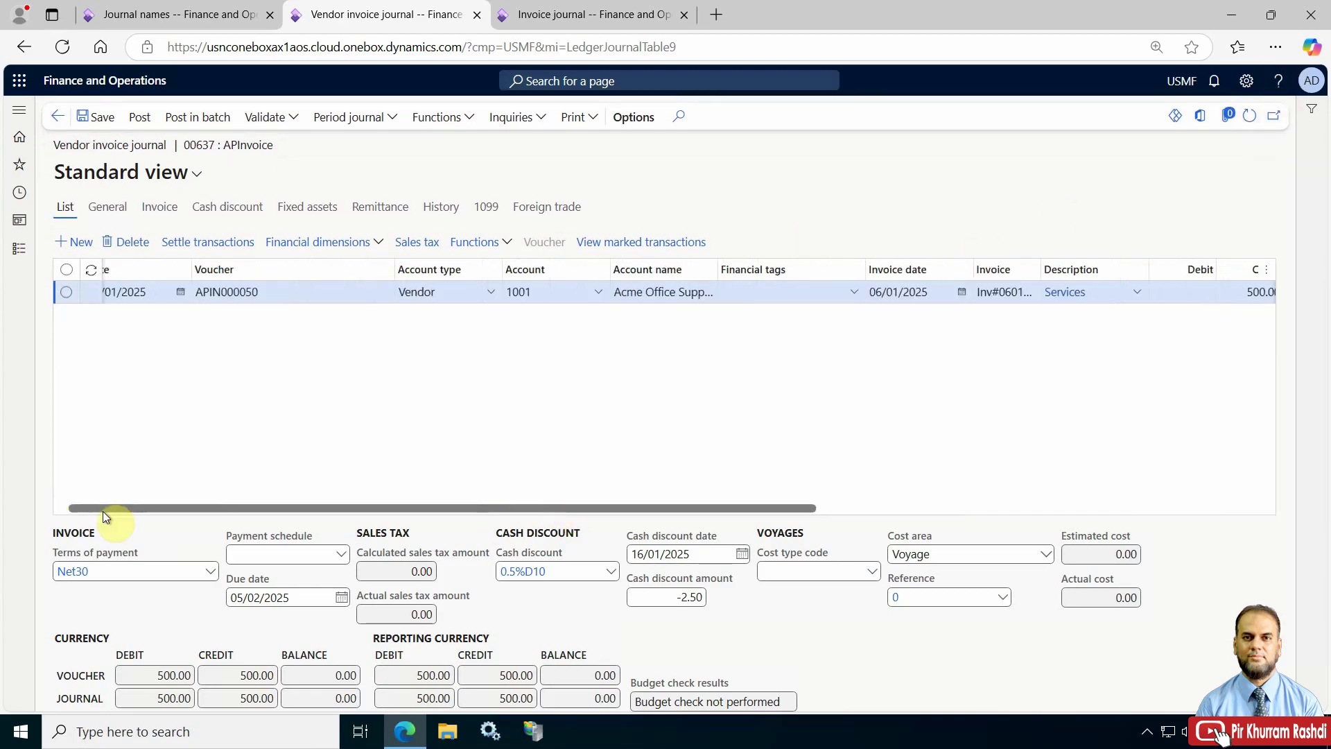
pyautogui.click(239, 293)
pyautogui.moveTo(240, 293); pyautogui.dragTo(217, 293)
pyautogui.rightClick(221, 294)
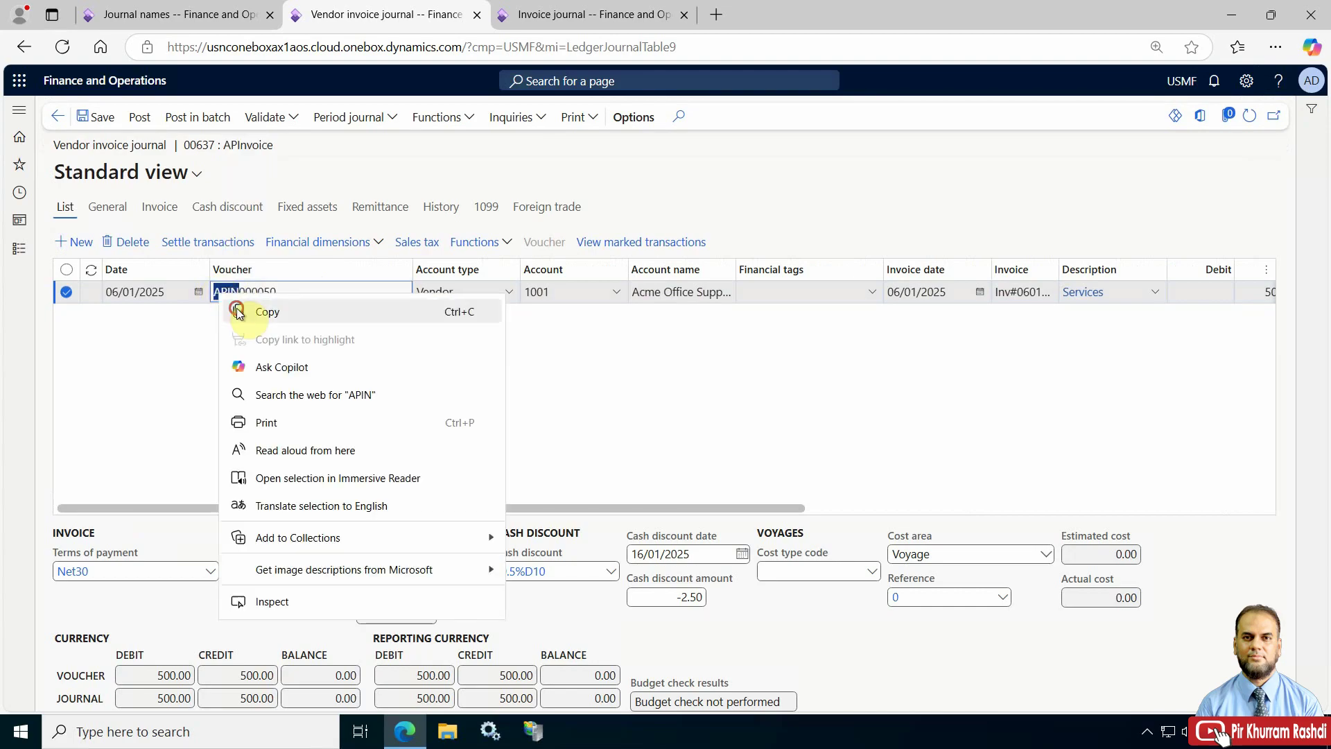
pyautogui.click(260, 309)
# In the browser tab with the invoice journal list, open the General ledger voucher transactions inquiry.
pyautogui.click(537, 14)
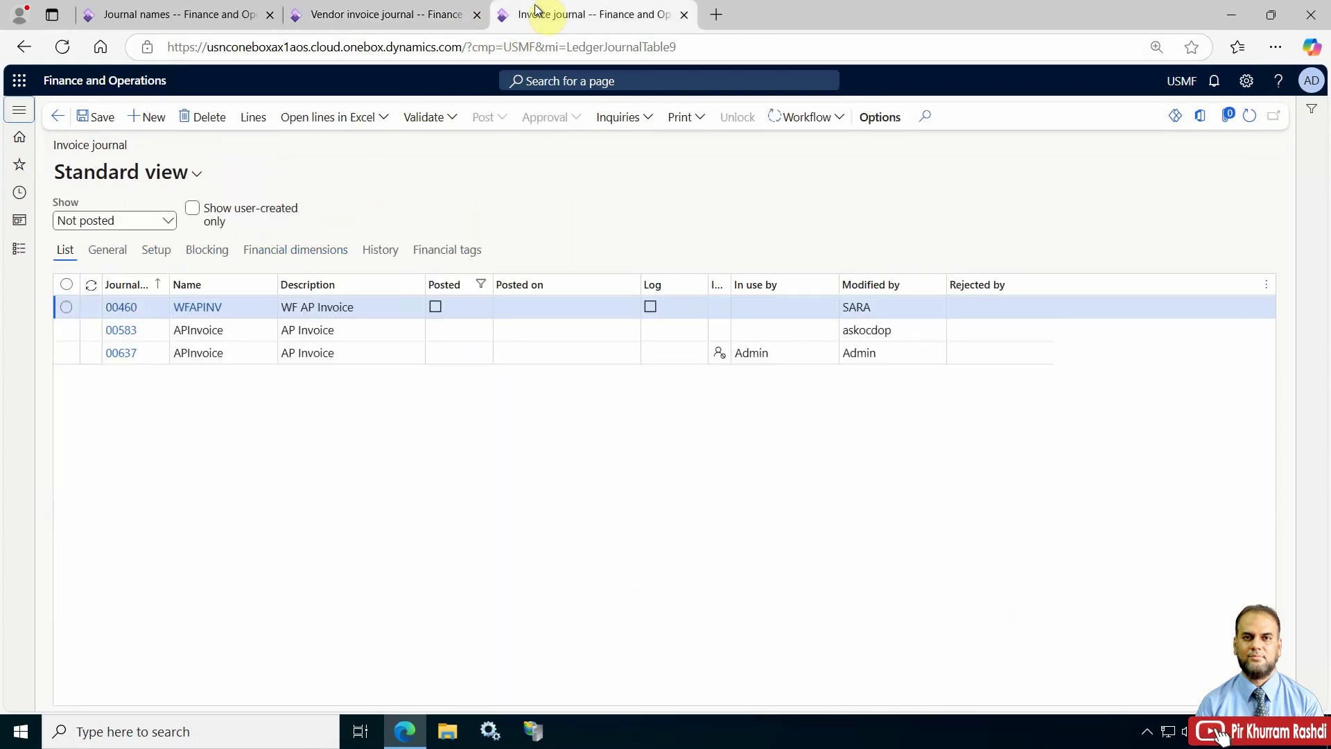
pyautogui.click(22, 250)
pyautogui.click(43, 277)
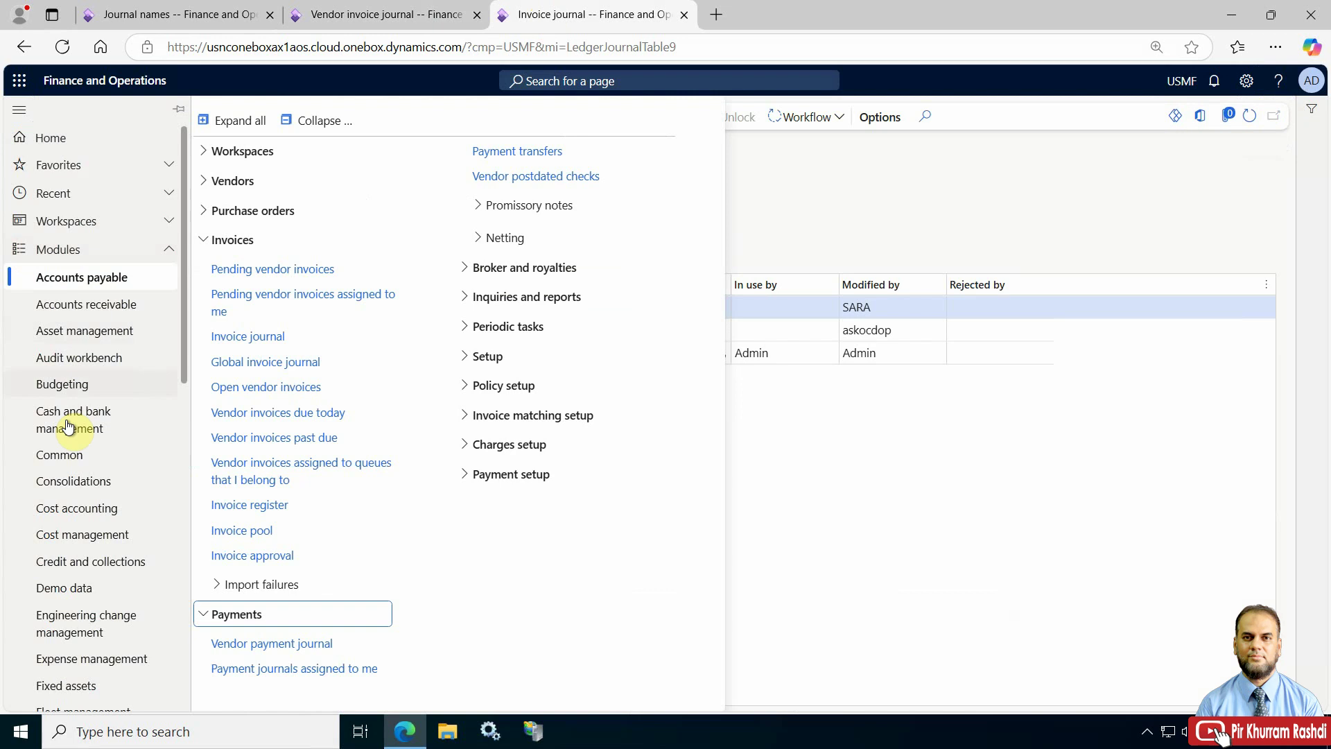
pyautogui.scroll(-2, 69, 426)
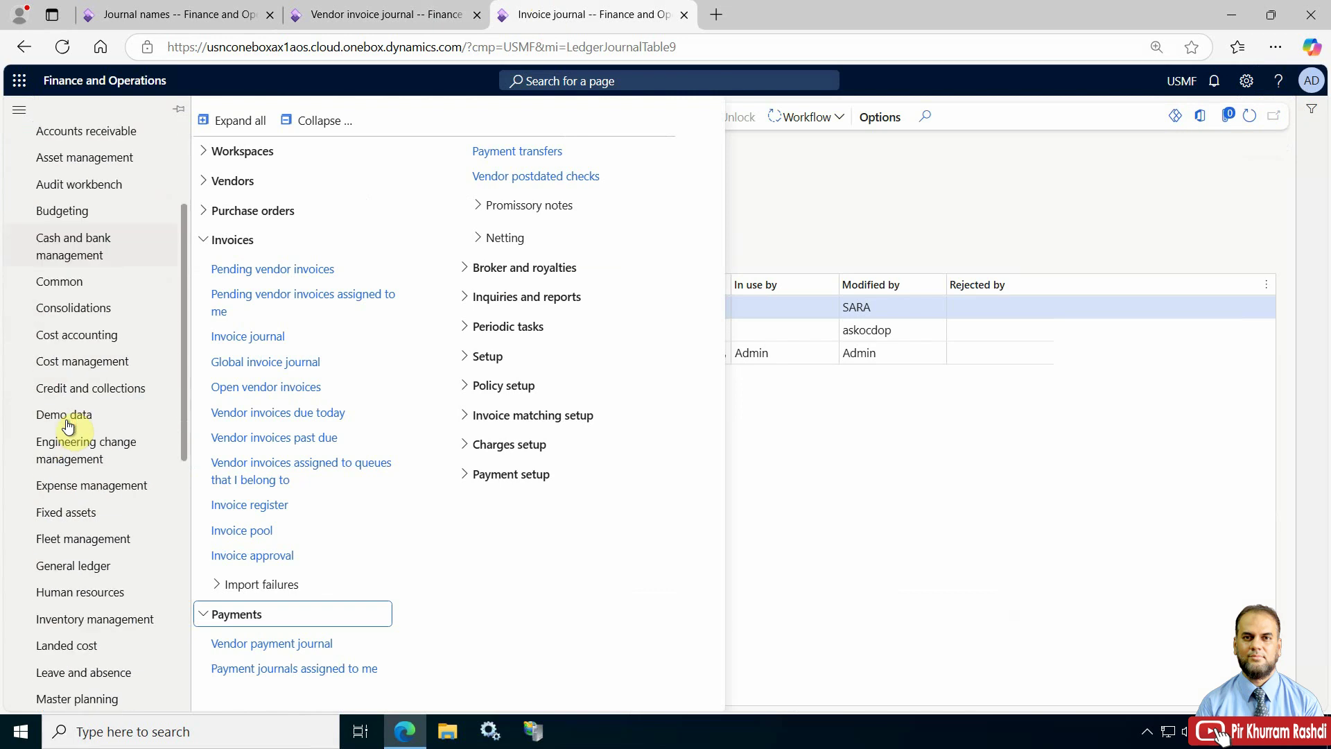
pyautogui.click(90, 569)
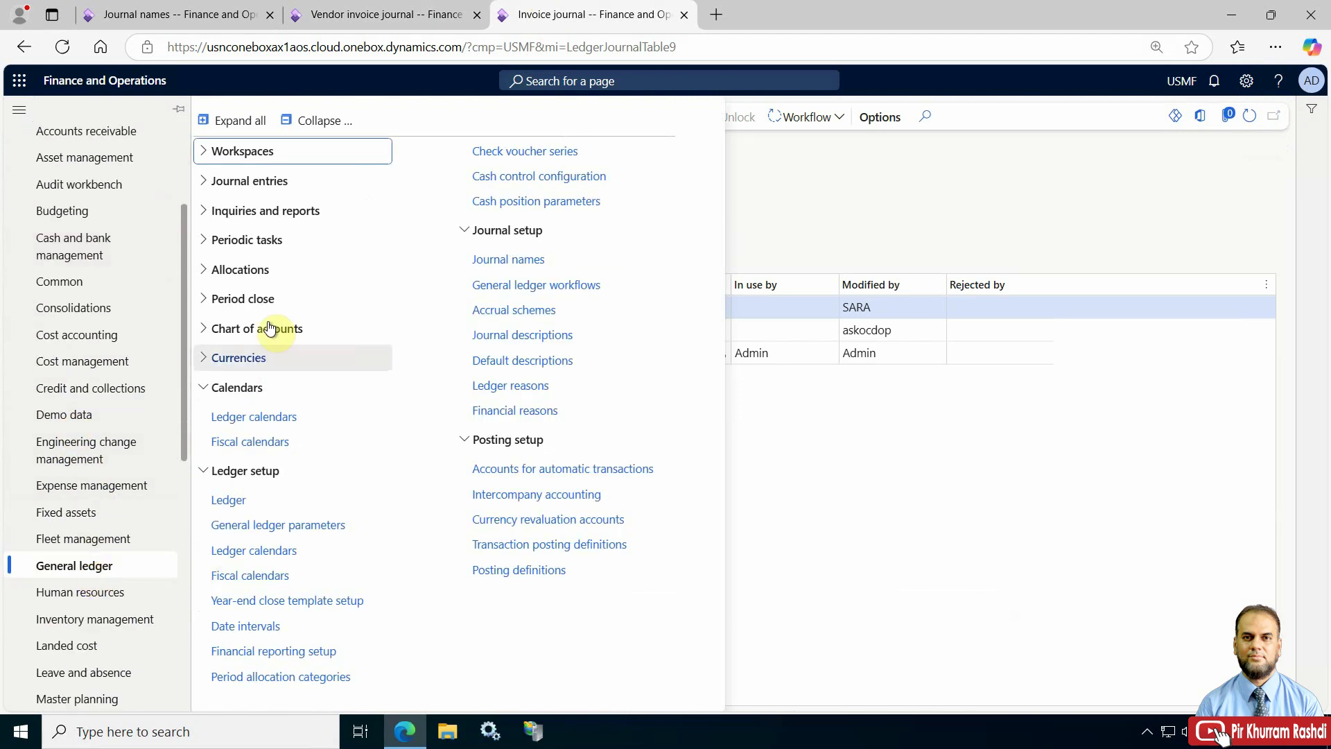
pyautogui.click(279, 215)
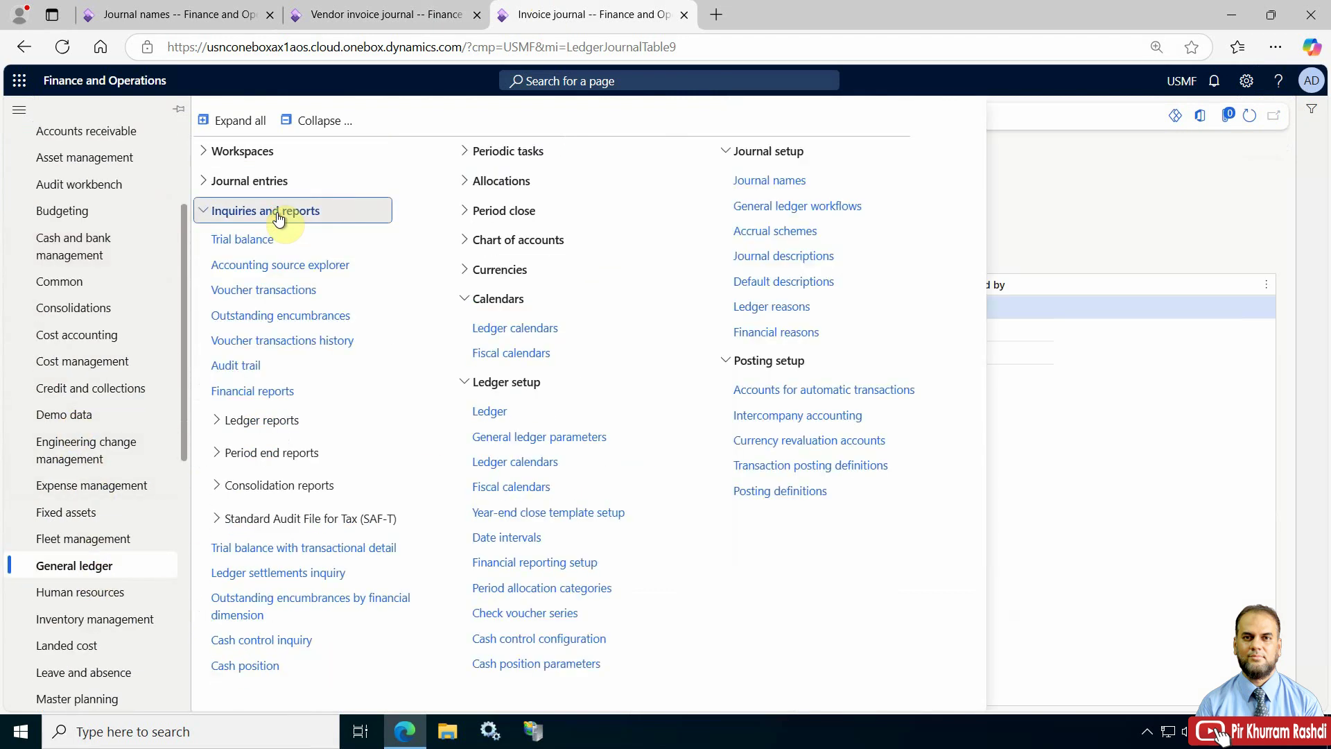
pyautogui.click(288, 291)
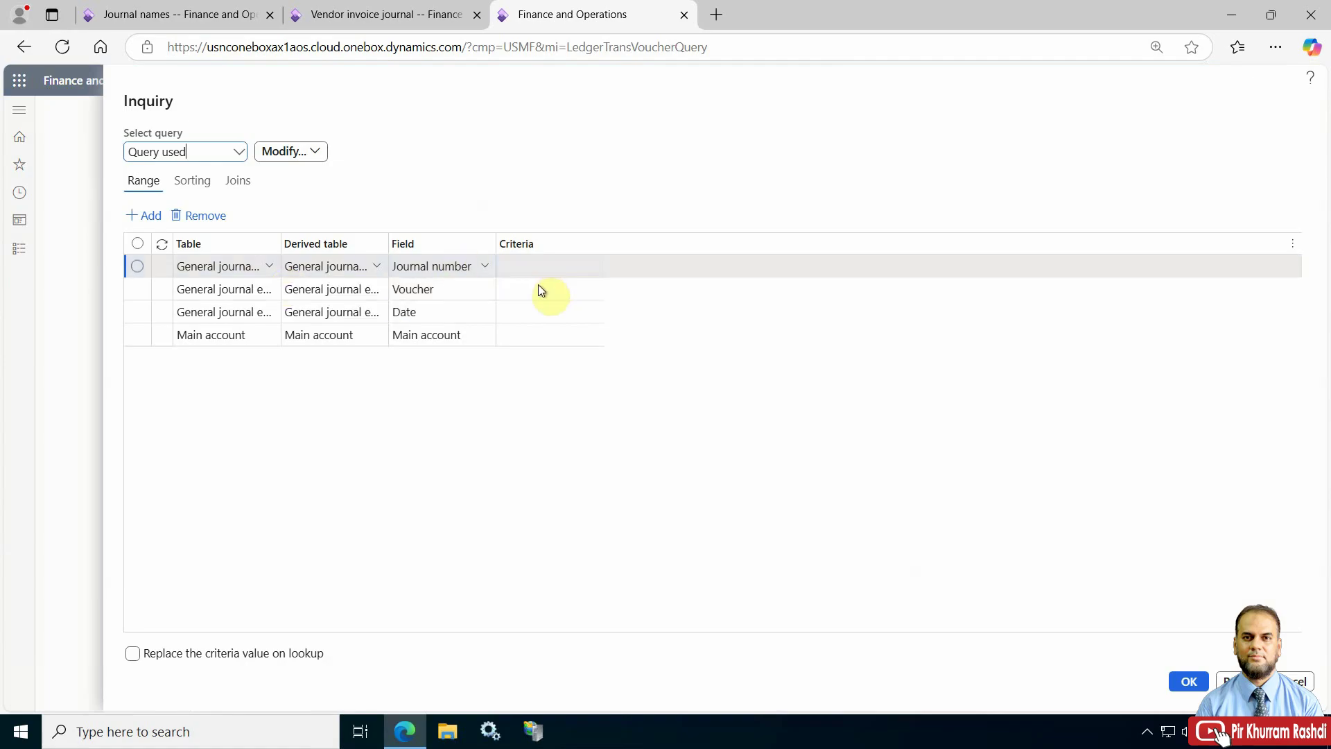
# Set the inquiry's Voucher criteria to APIN and run the query.
pyautogui.click(540, 288)
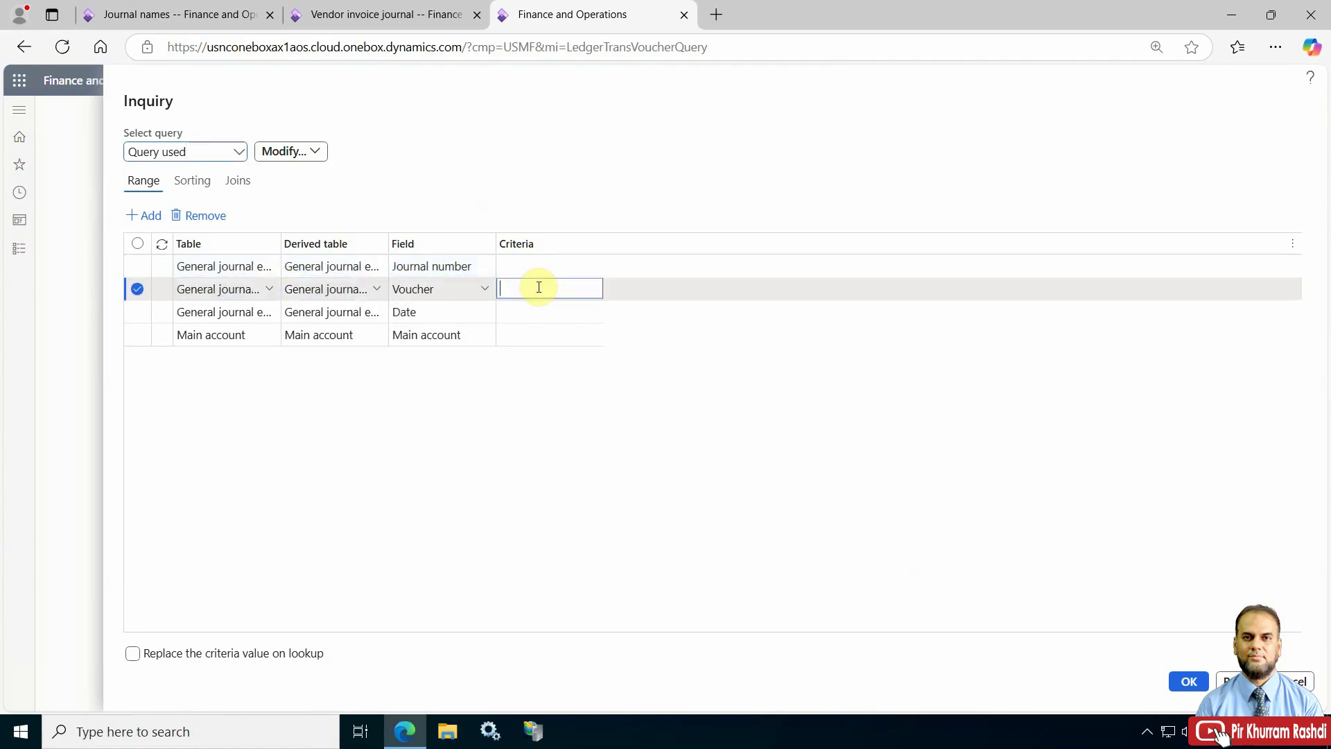
pyautogui.write('APIN')
pyautogui.click(1189, 683)
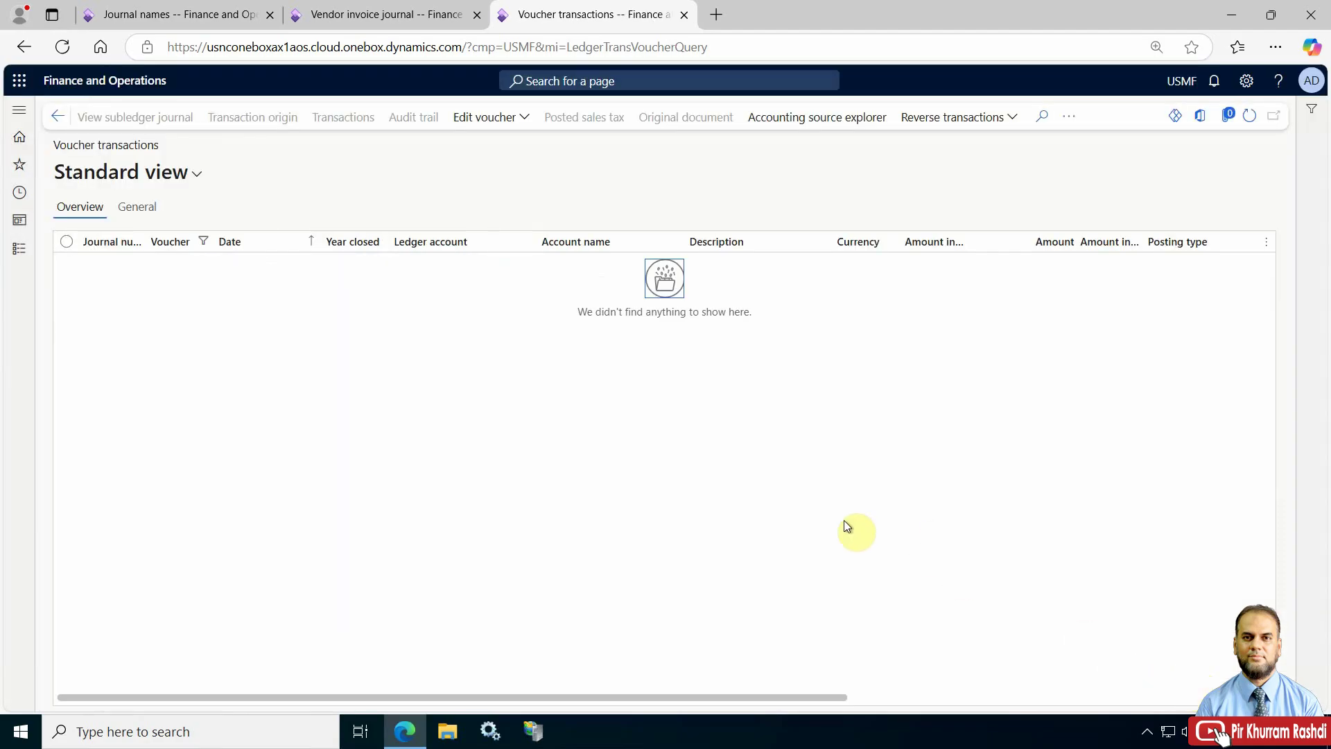
# Change the Voucher column's filter to "begins with" APIN and apply it.
pyautogui.click(203, 240)
pyautogui.click(207, 343)
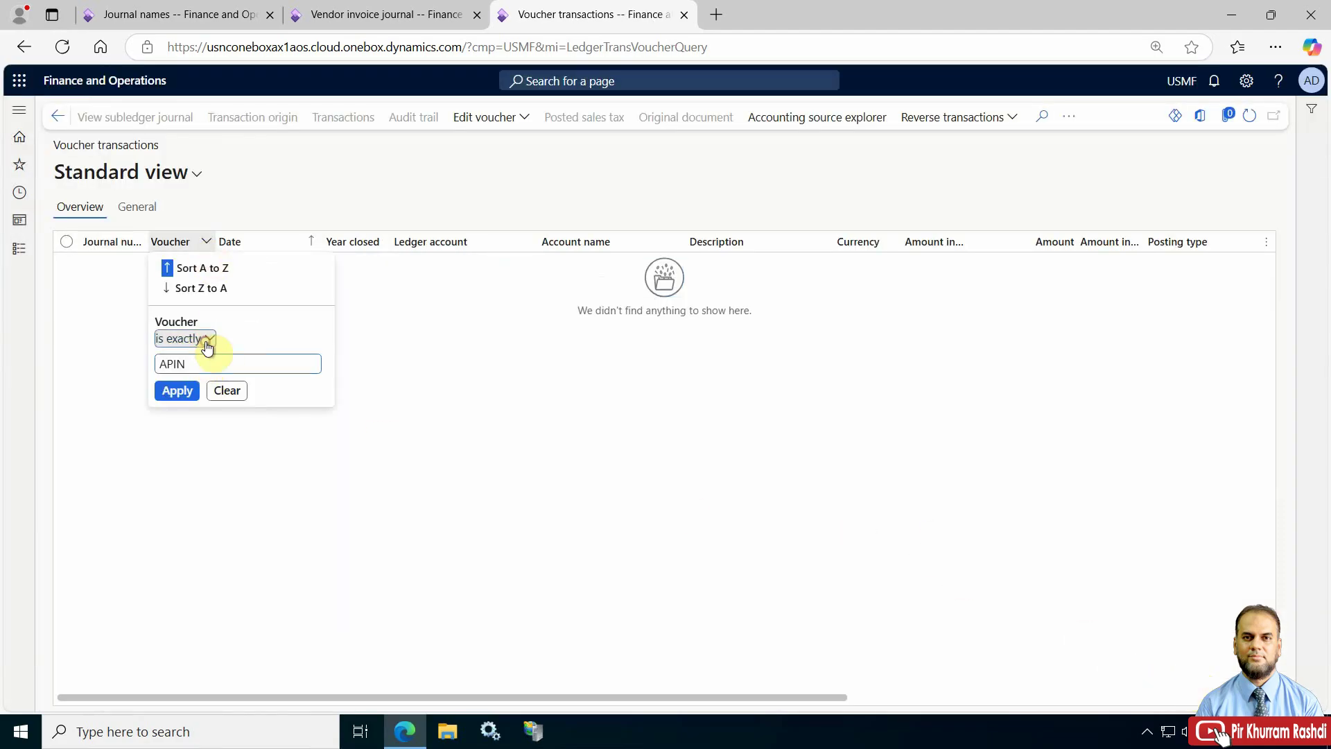
pyautogui.click(207, 344)
pyautogui.click(197, 404)
pyautogui.click(206, 343)
pyautogui.click(196, 454)
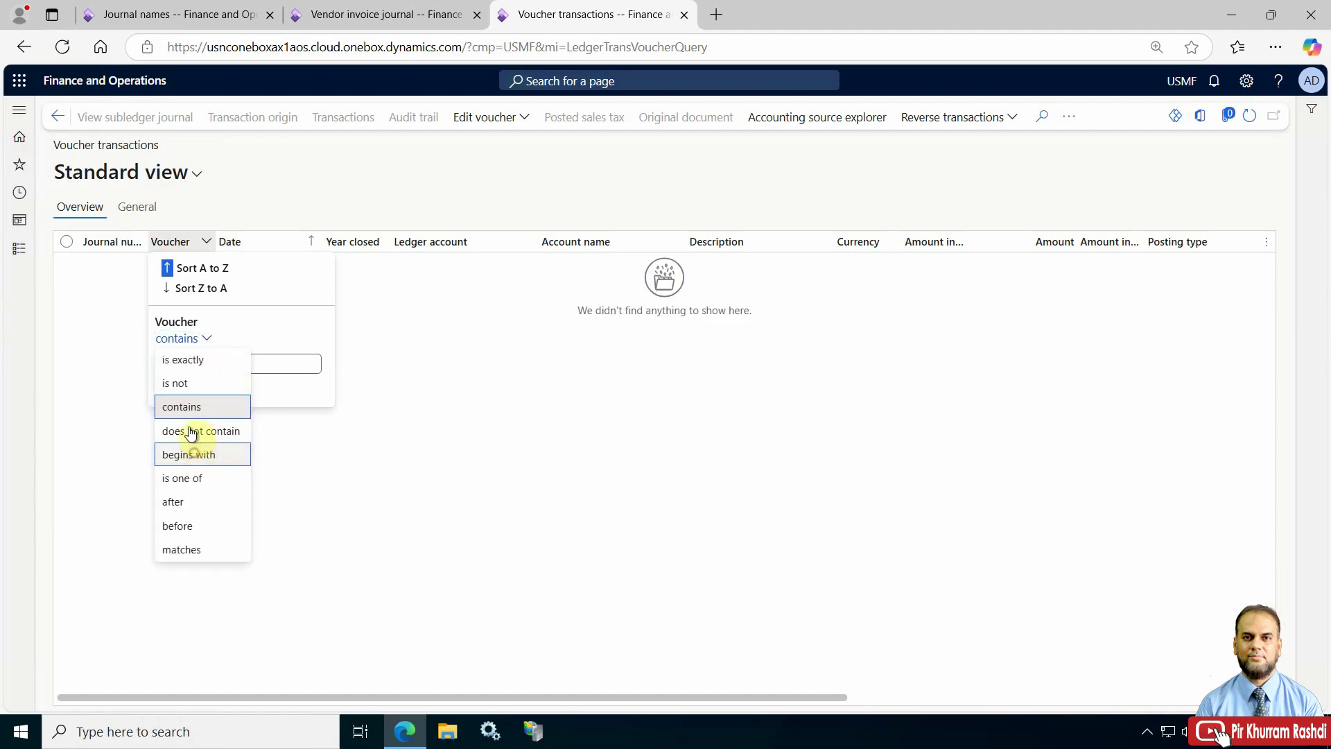
pyautogui.click(183, 390)
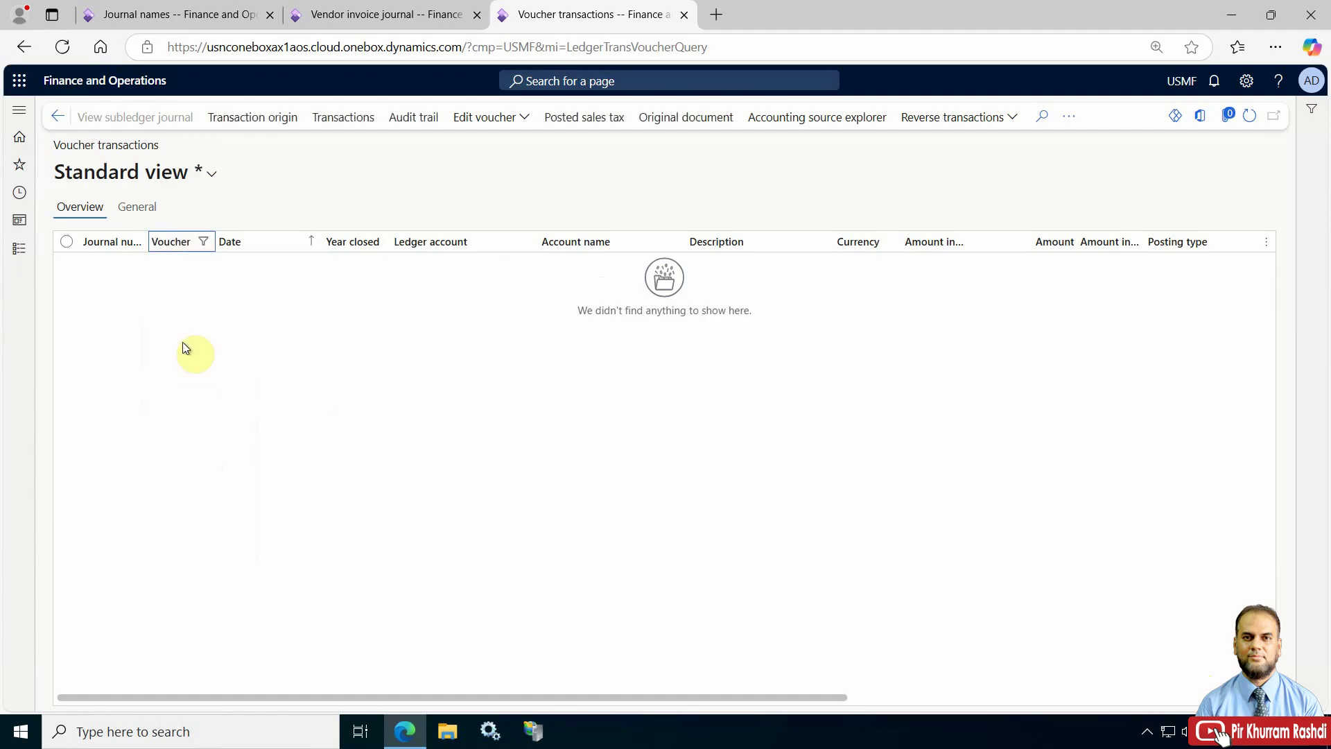
# Widen the Voucher column to show full voucher numbers and review the transactions back to the earliest one.
pyautogui.moveTo(215, 241); pyautogui.dragTo(276, 220)
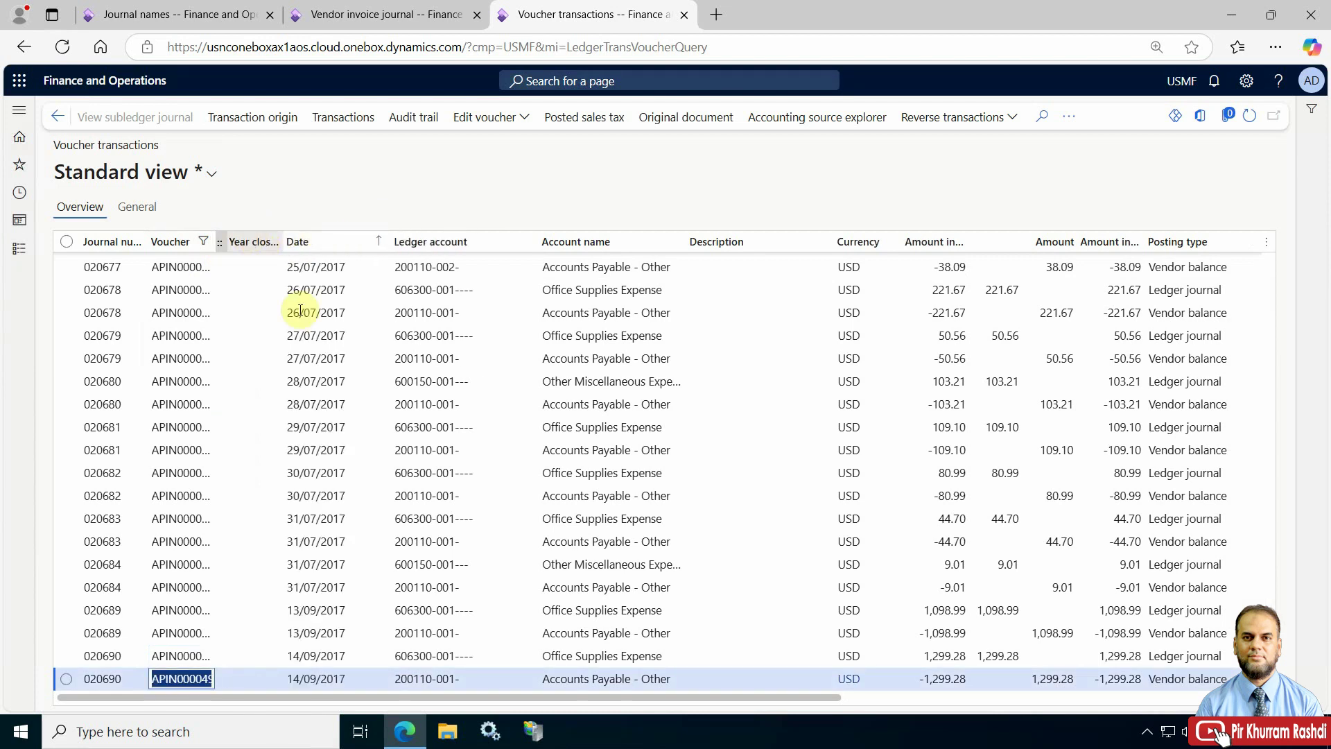
pyautogui.click(1273, 646)
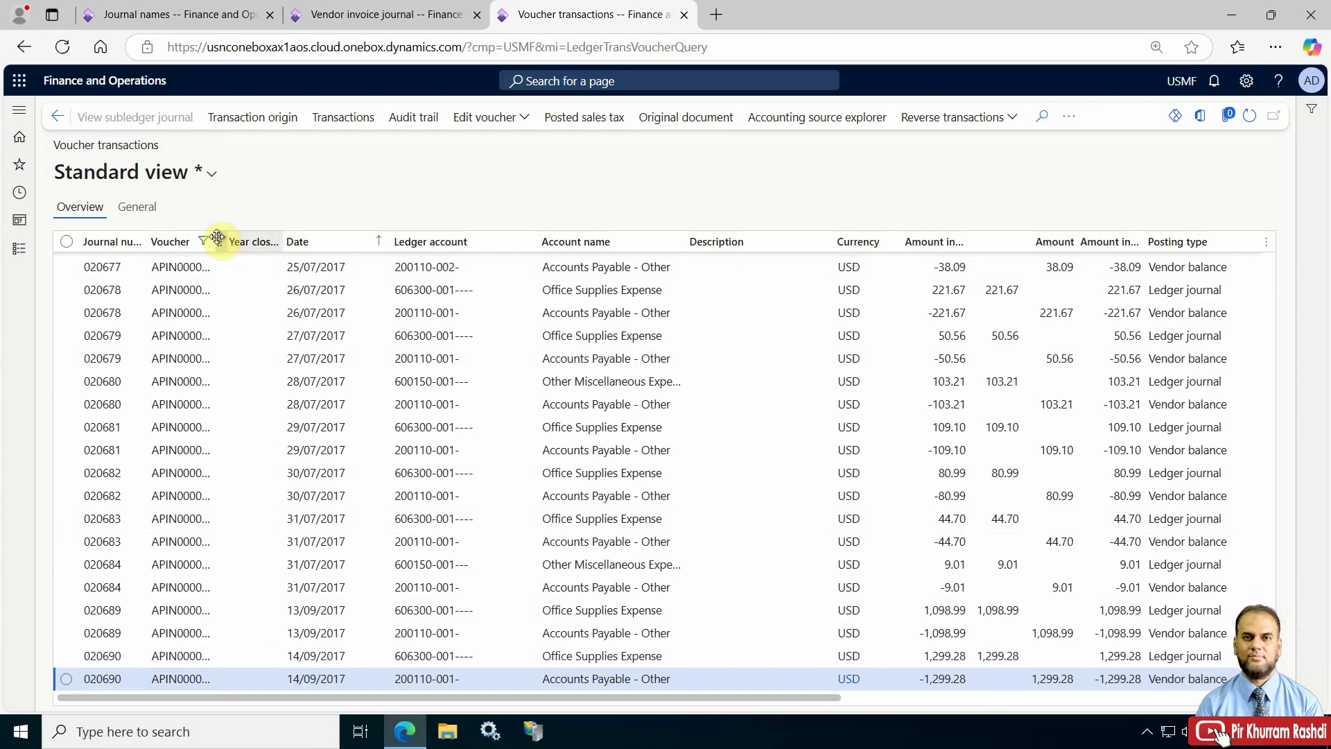
pyautogui.moveTo(214, 242); pyautogui.dragTo(312, 242)
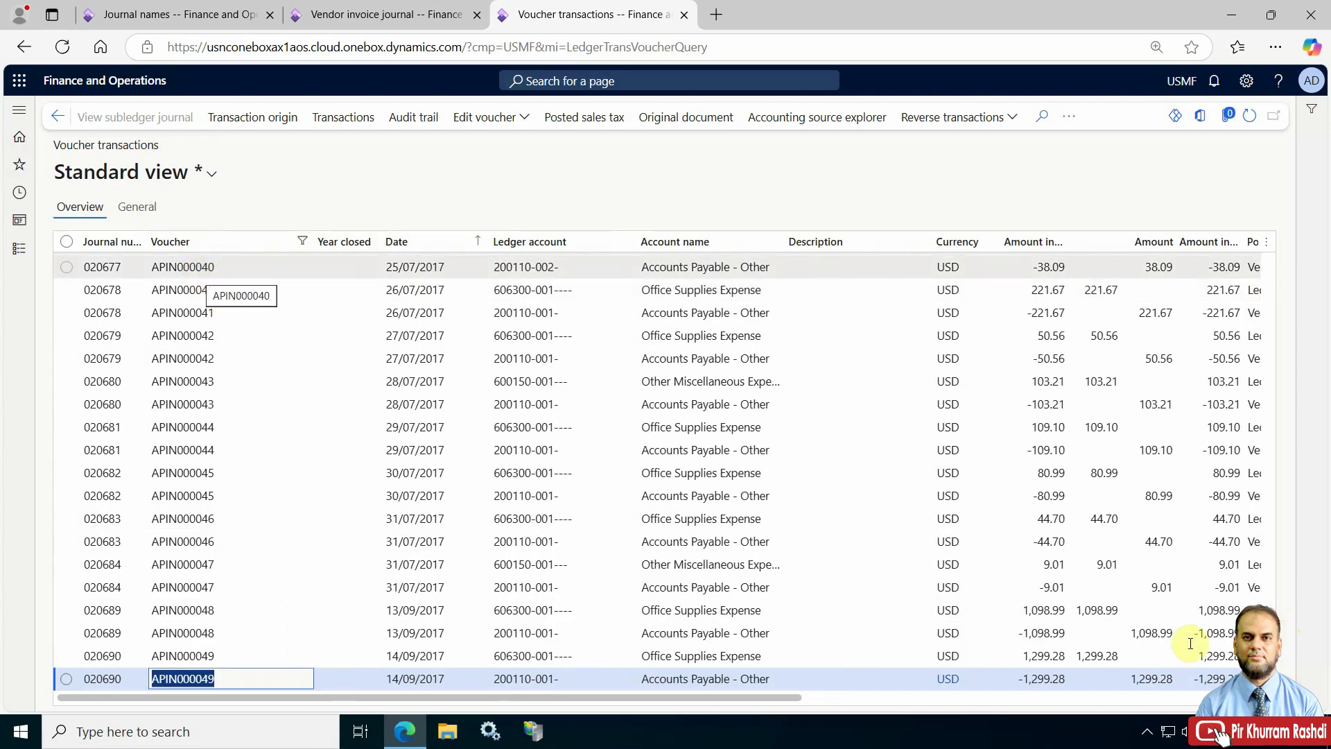
pyautogui.click(1267, 359)
pyautogui.moveTo(1267, 359); pyautogui.dragTo(1267, 269)
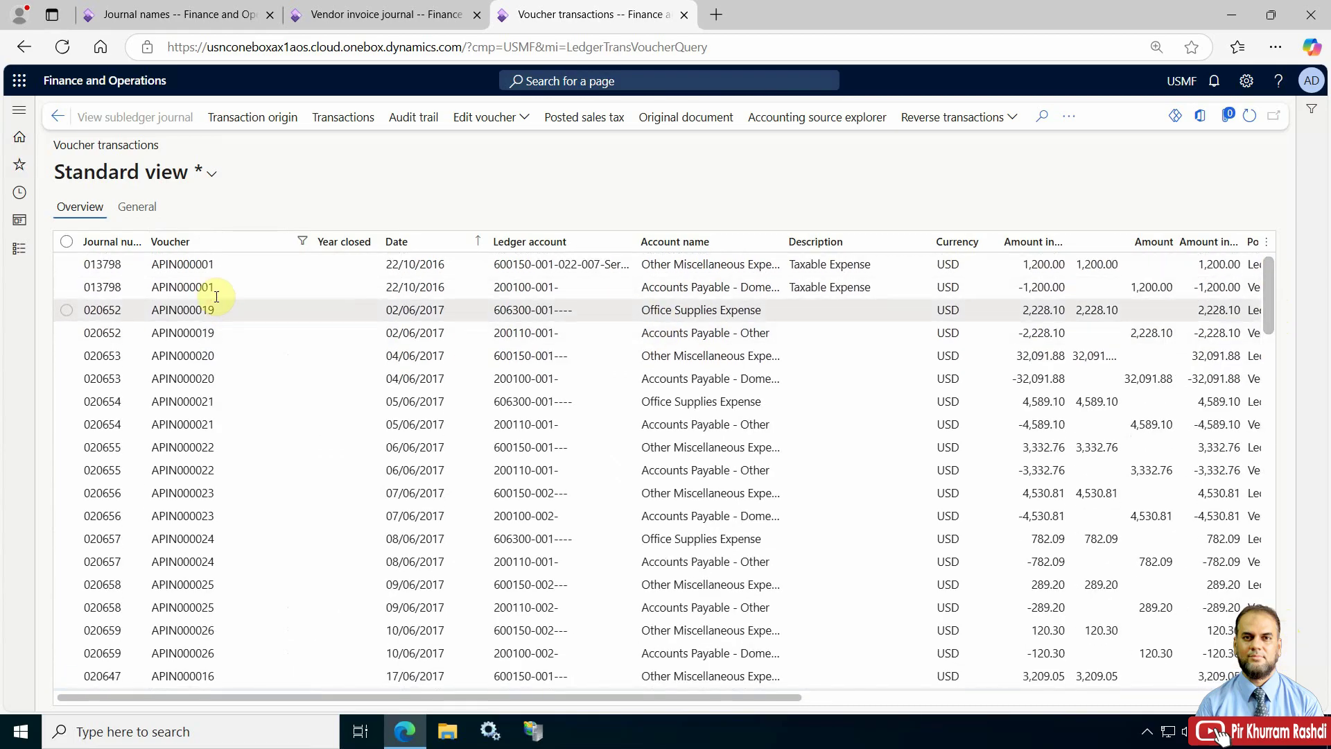
# Select the vendor balance line of voucher APIN000001 and view the details of its original purchase invoice.
pyautogui.click(160, 287)
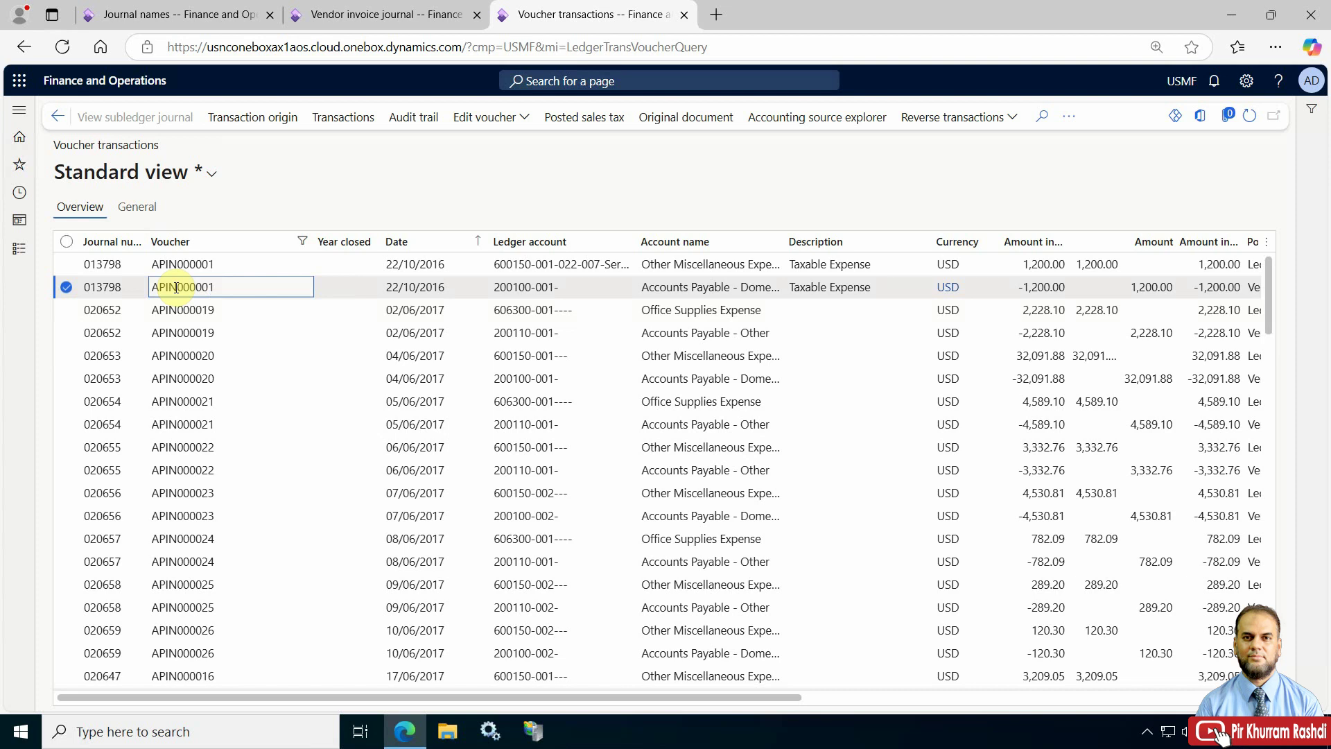
pyautogui.moveTo(152, 287); pyautogui.dragTo(180, 287)
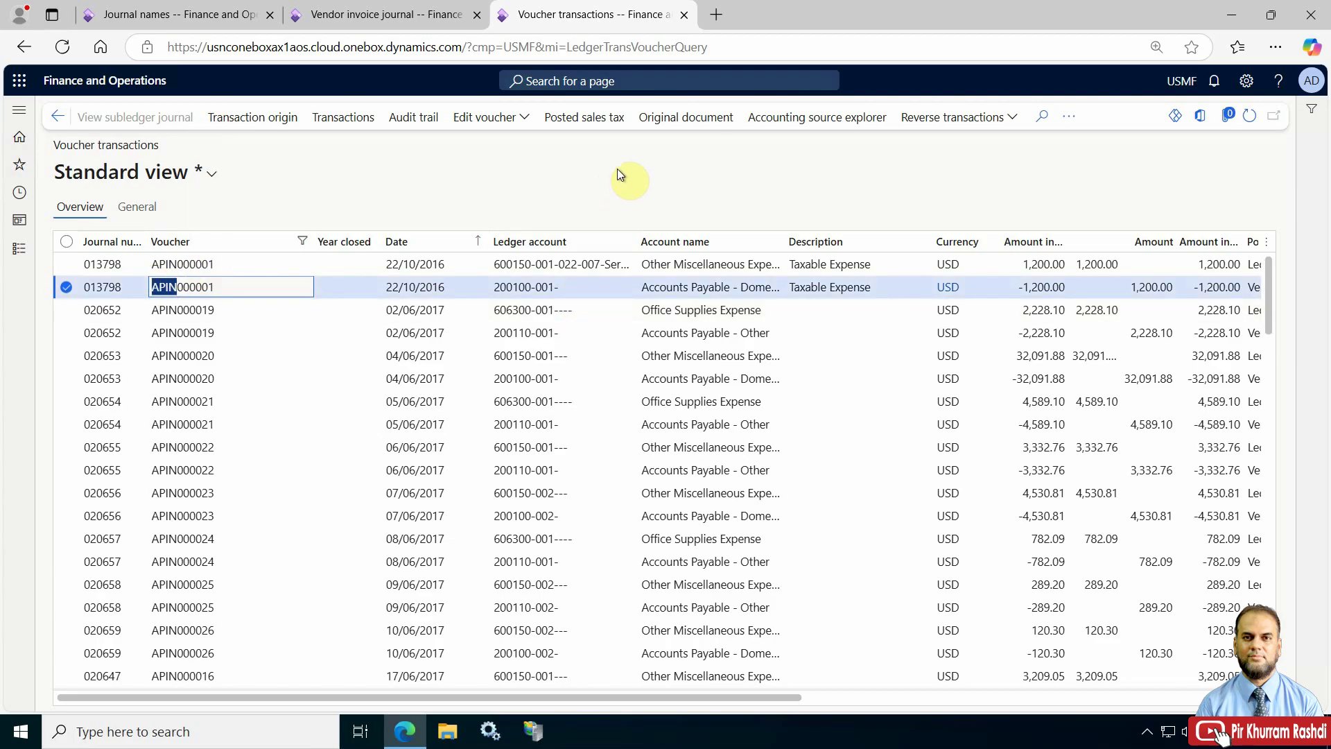
pyautogui.click(681, 126)
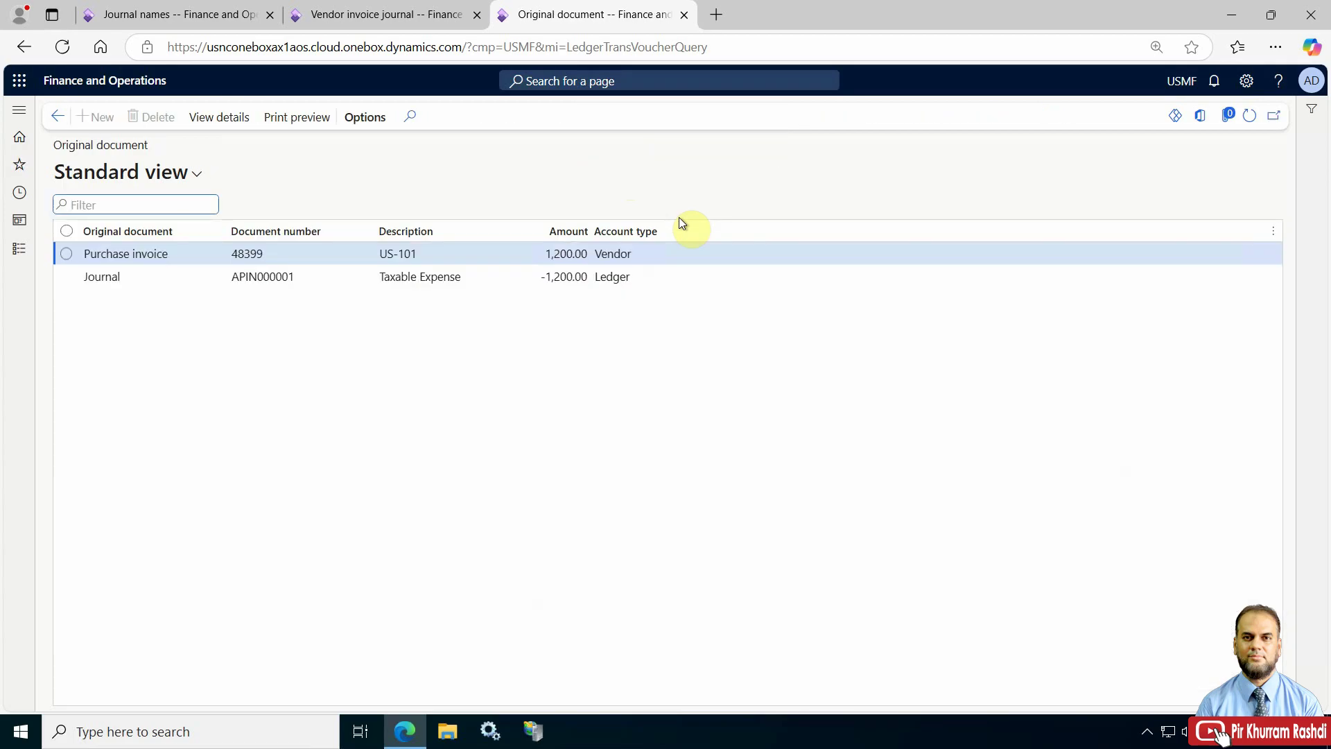
pyautogui.click(224, 116)
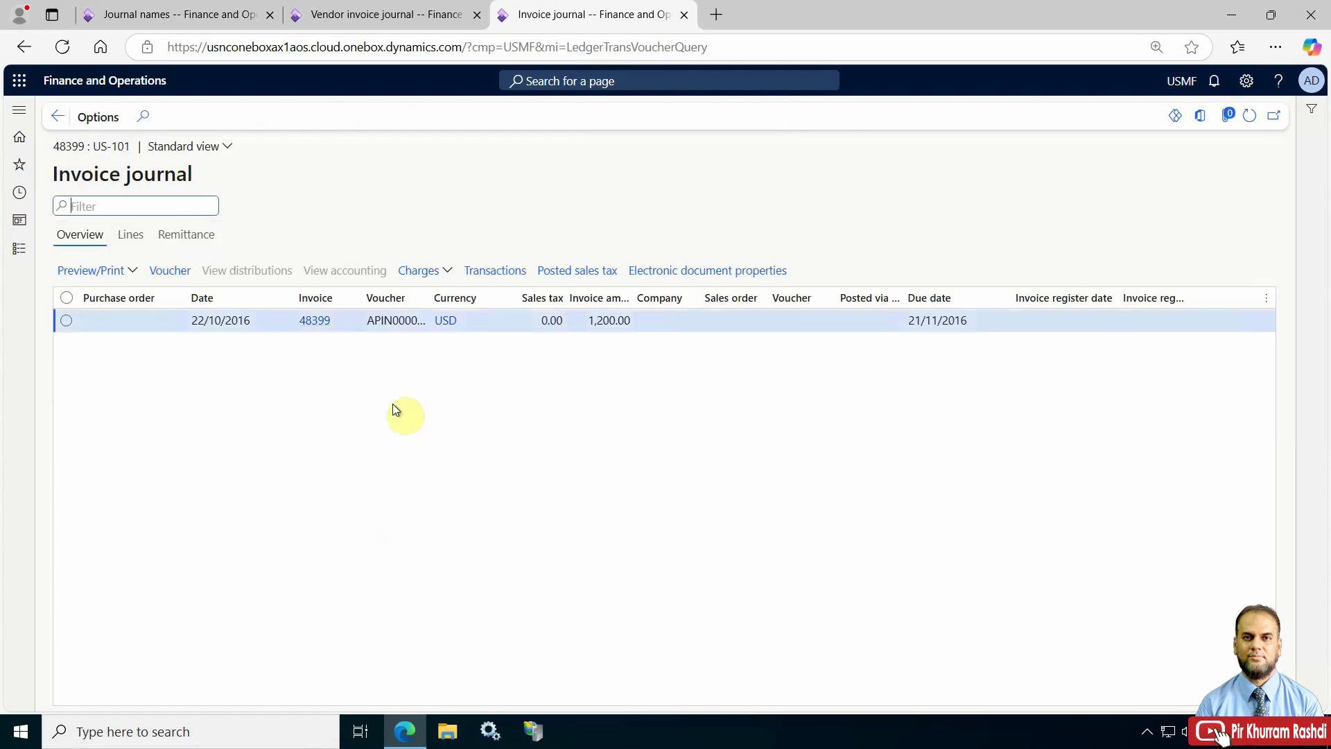
# Review the purchase invoice's lines and overview, and open its voucher transactions.
pyautogui.click(129, 235)
pyautogui.click(79, 235)
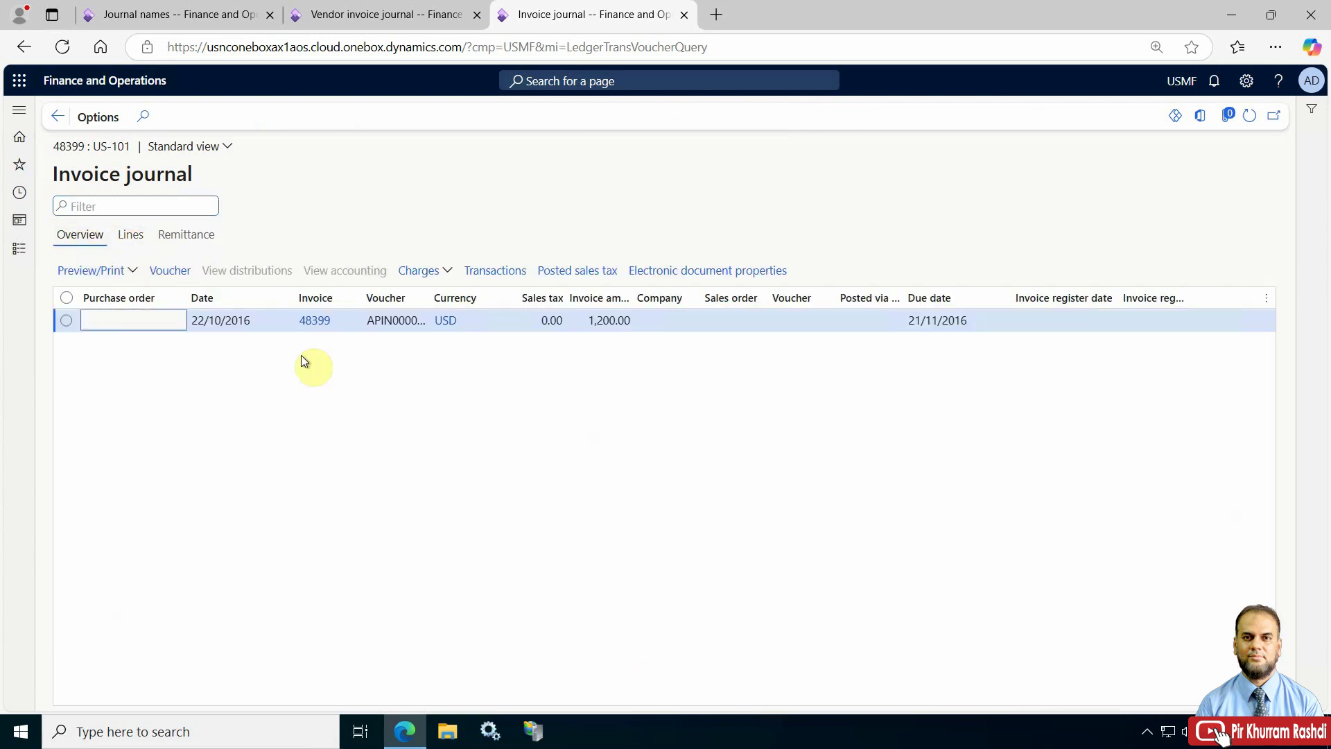
pyautogui.click(179, 271)
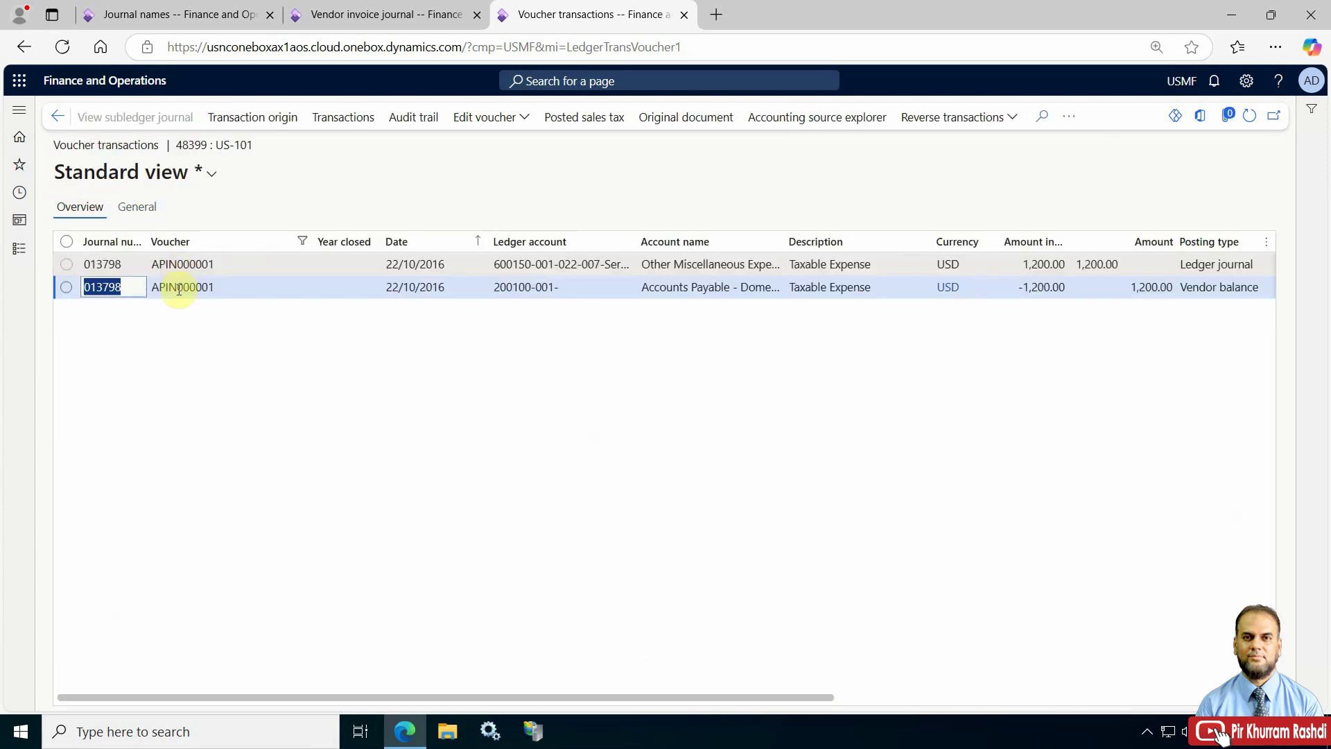
# Widen the Account name column and review the account names on both lines of the voucher.
pyautogui.moveTo(649, 697); pyautogui.dragTo(739, 697)
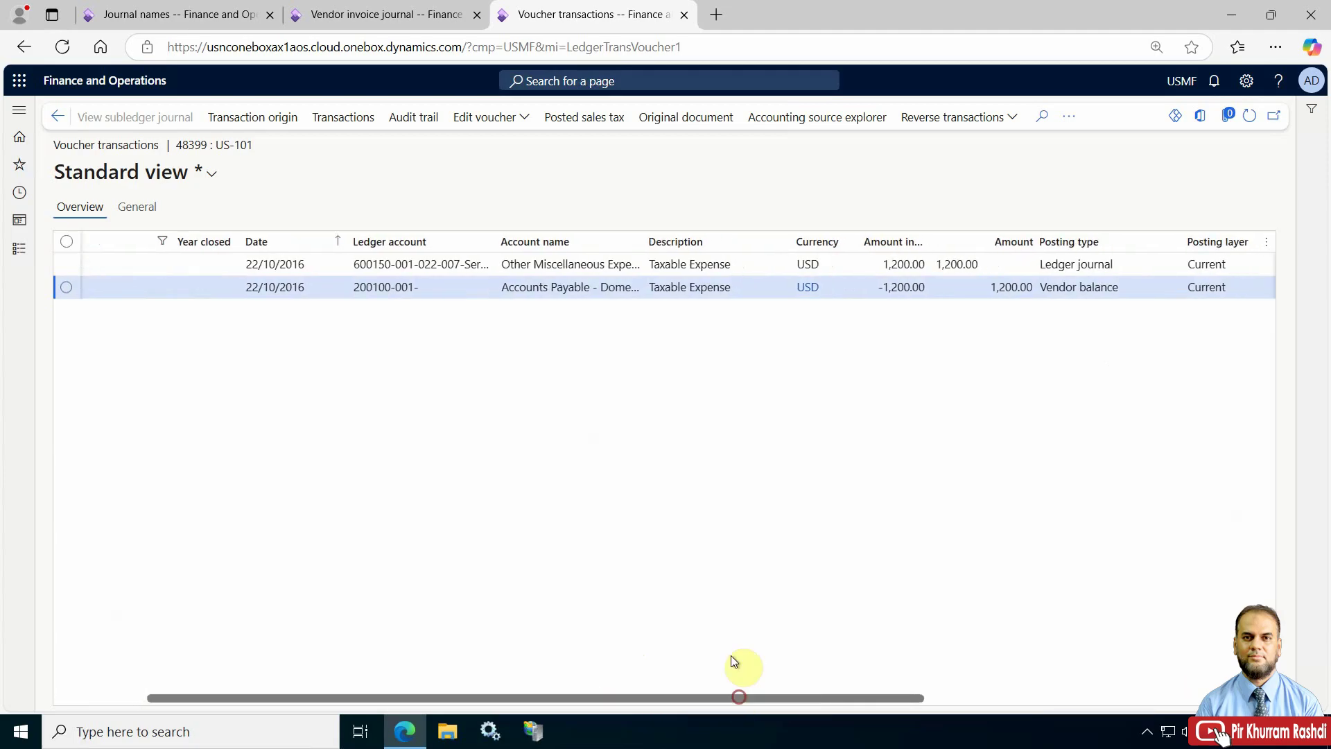
pyautogui.moveTo(645, 246); pyautogui.dragTo(769, 242)
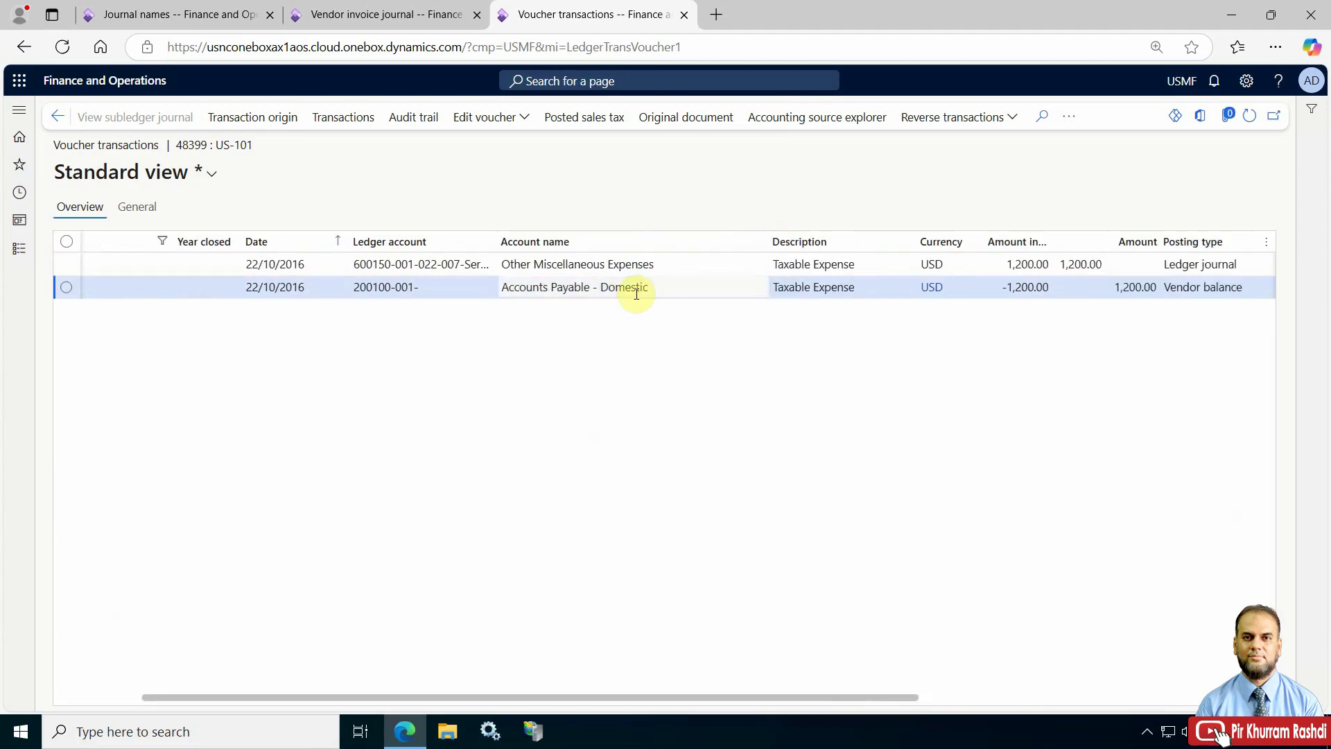
pyautogui.click(626, 287)
pyautogui.click(617, 264)
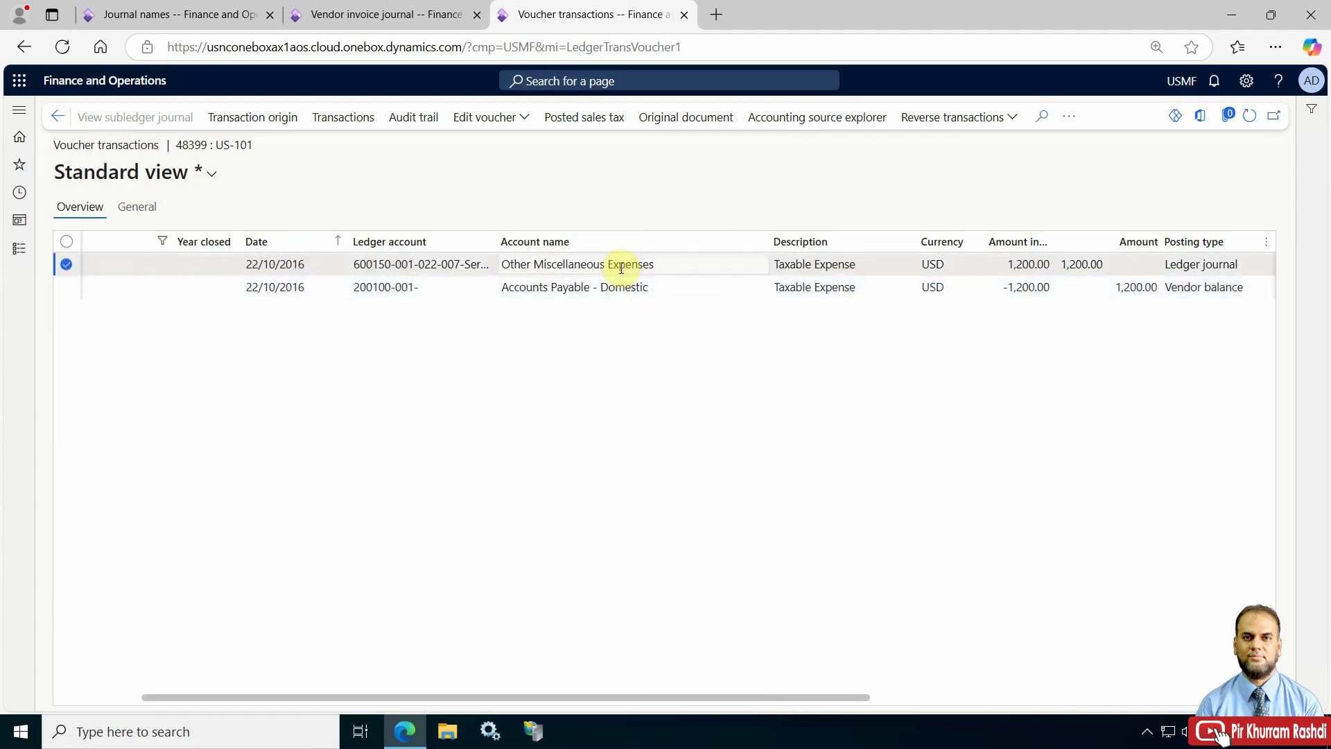
pyautogui.click(618, 288)
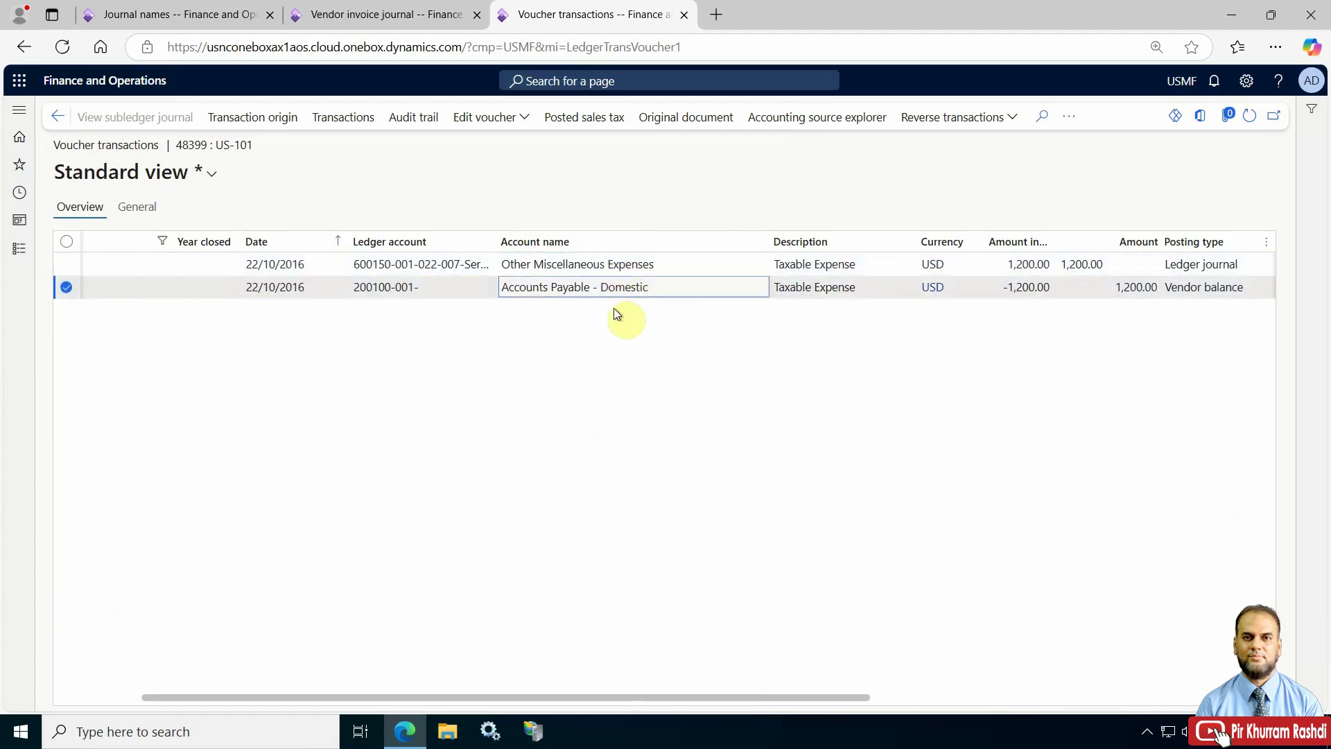
# View the details of the vendor balance line's original Journal document and open that journal's lines.
pyautogui.click(675, 115)
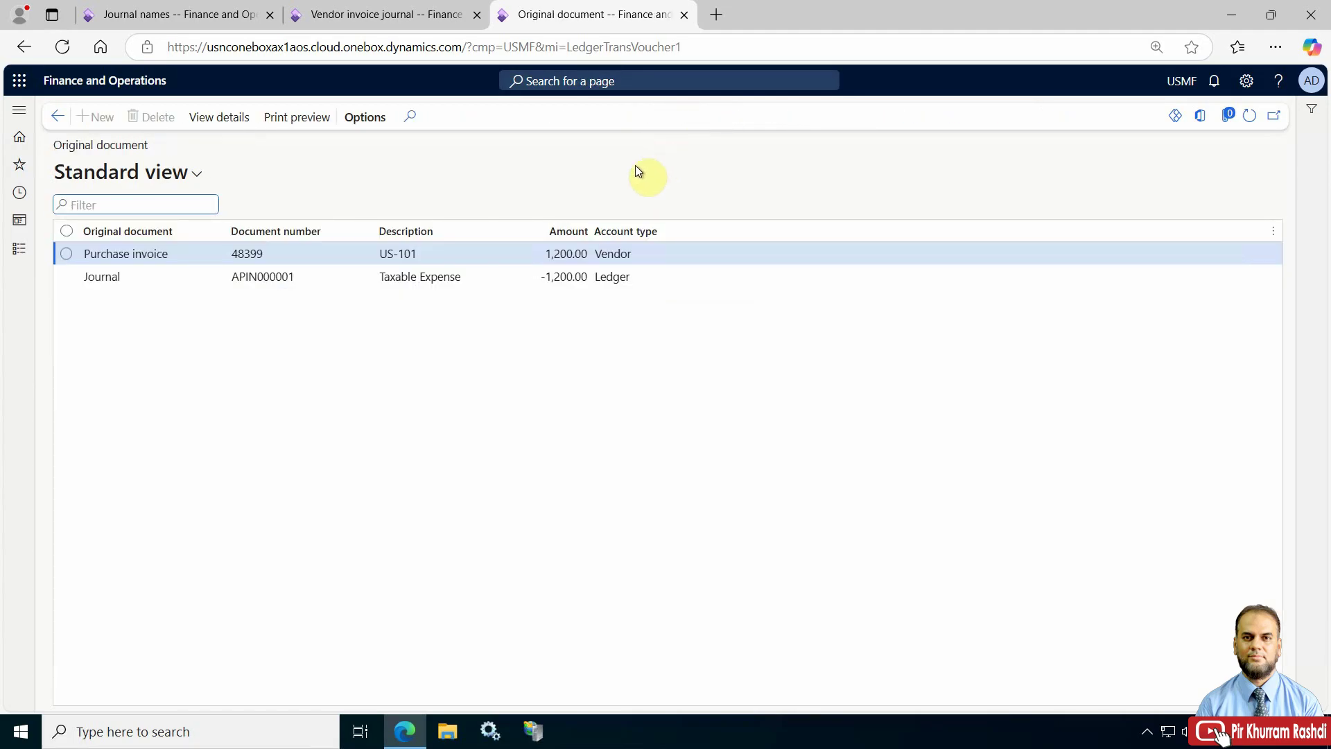
pyautogui.click(397, 276)
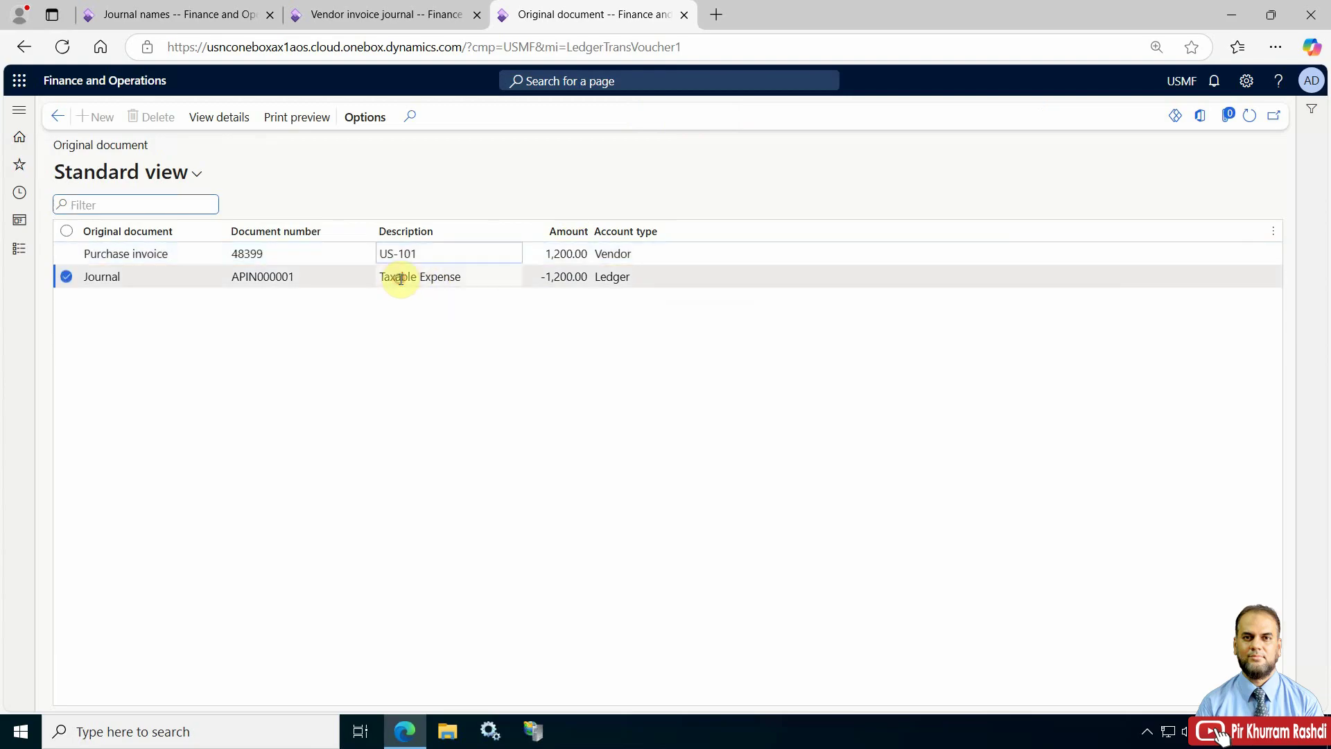
pyautogui.click(241, 119)
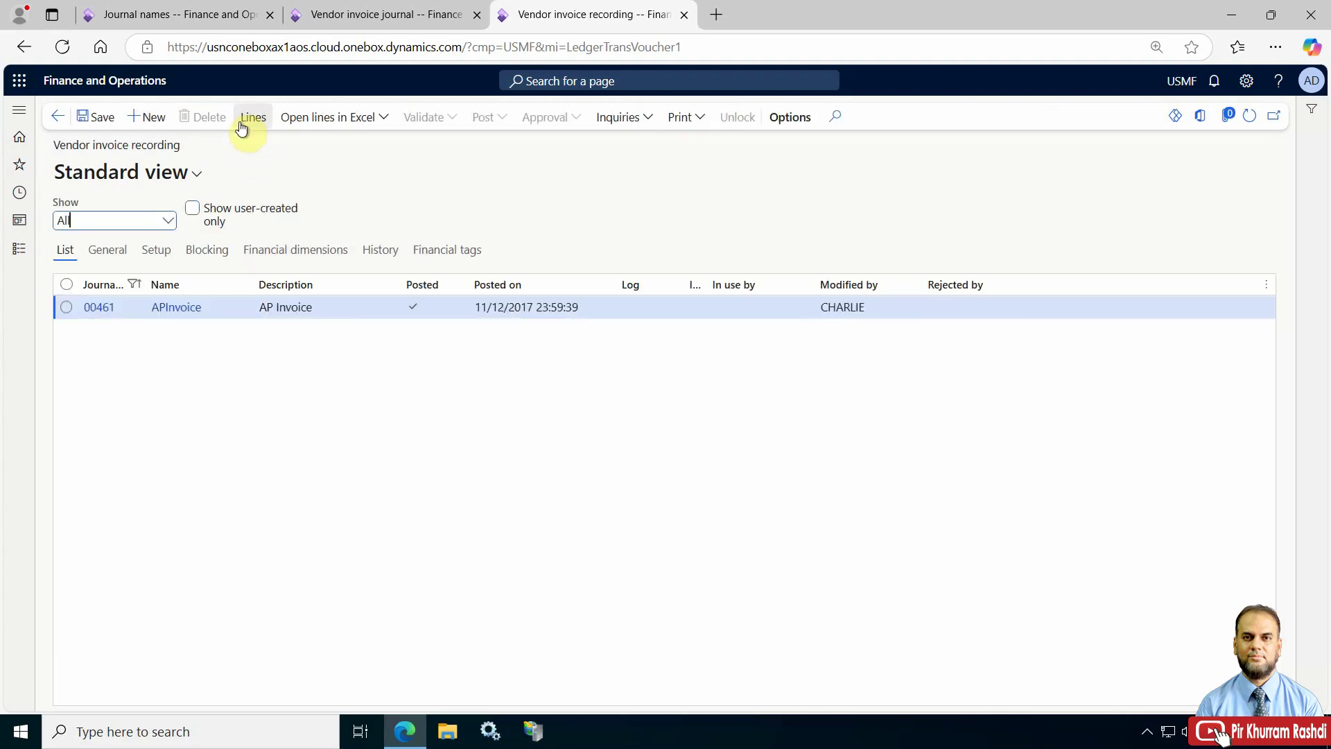
pyautogui.click(250, 118)
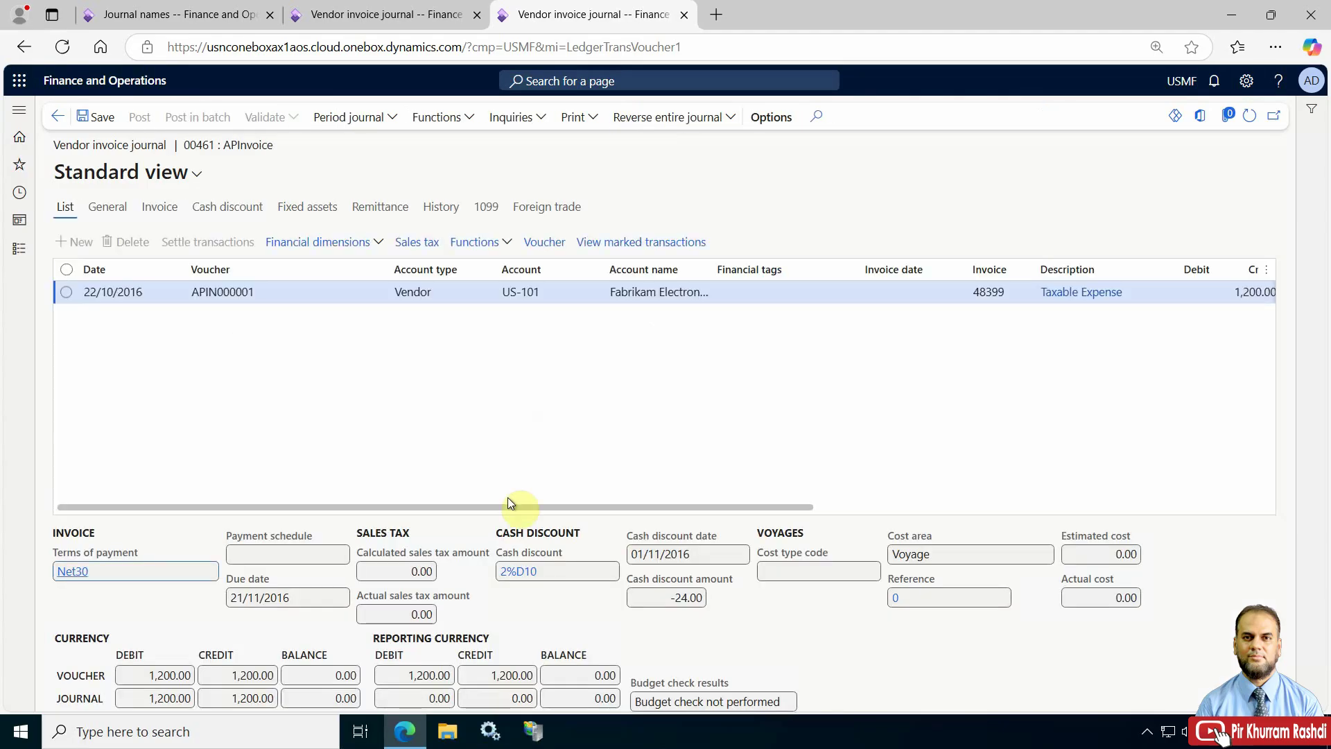
# Examine the posted journal line's account type, amounts, offset account type and offset account.
pyautogui.moveTo(501, 509); pyautogui.dragTo(614, 512)
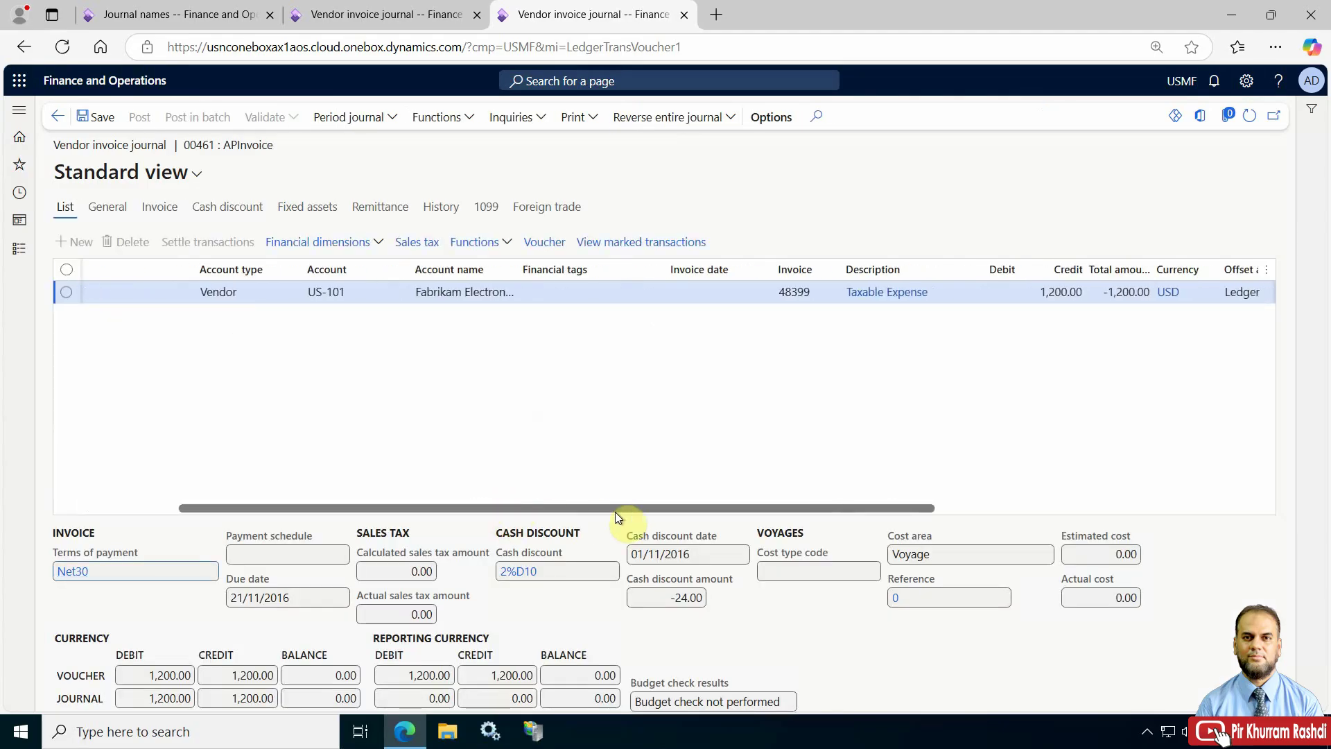
pyautogui.click(205, 294)
pyautogui.moveTo(201, 292); pyautogui.dragTo(236, 297)
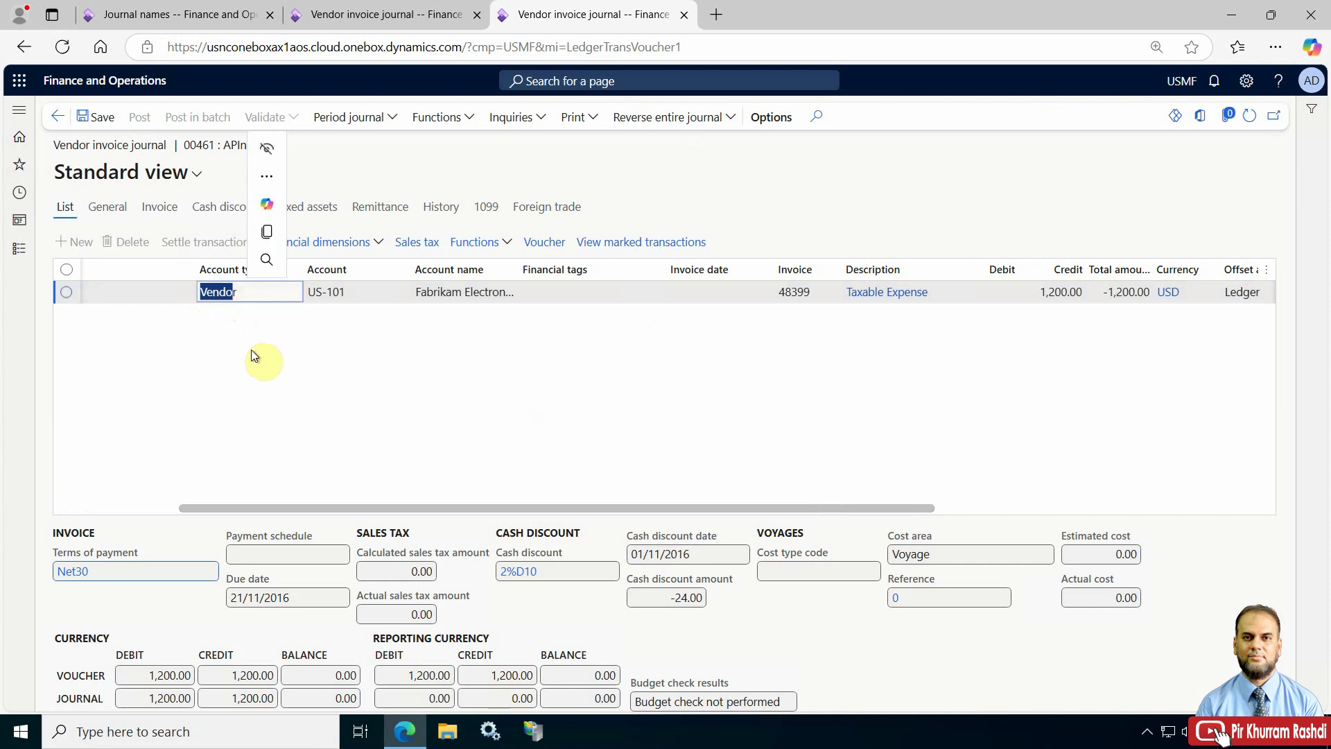
pyautogui.moveTo(464, 508); pyautogui.dragTo(883, 535)
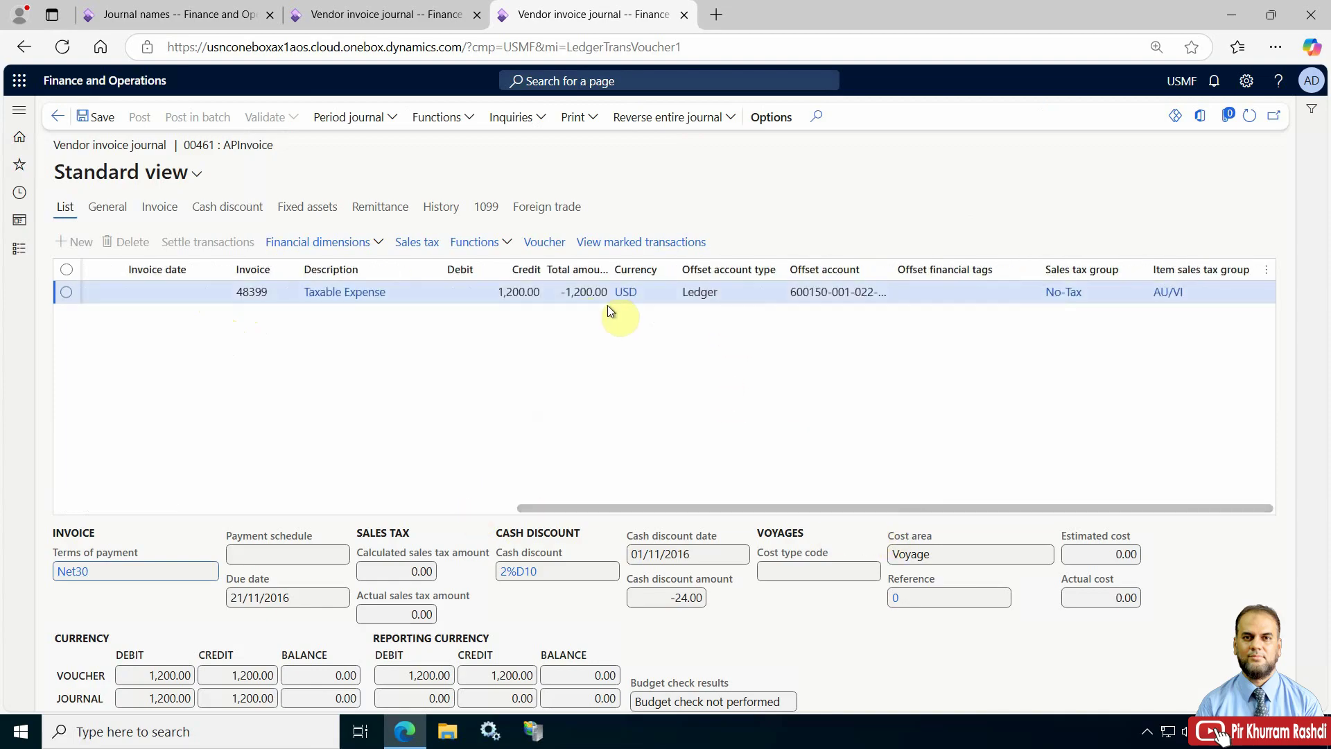
# Leave the journal lines, original documents and voucher transactions and return to the dashboard.
pyautogui.click(57, 116)
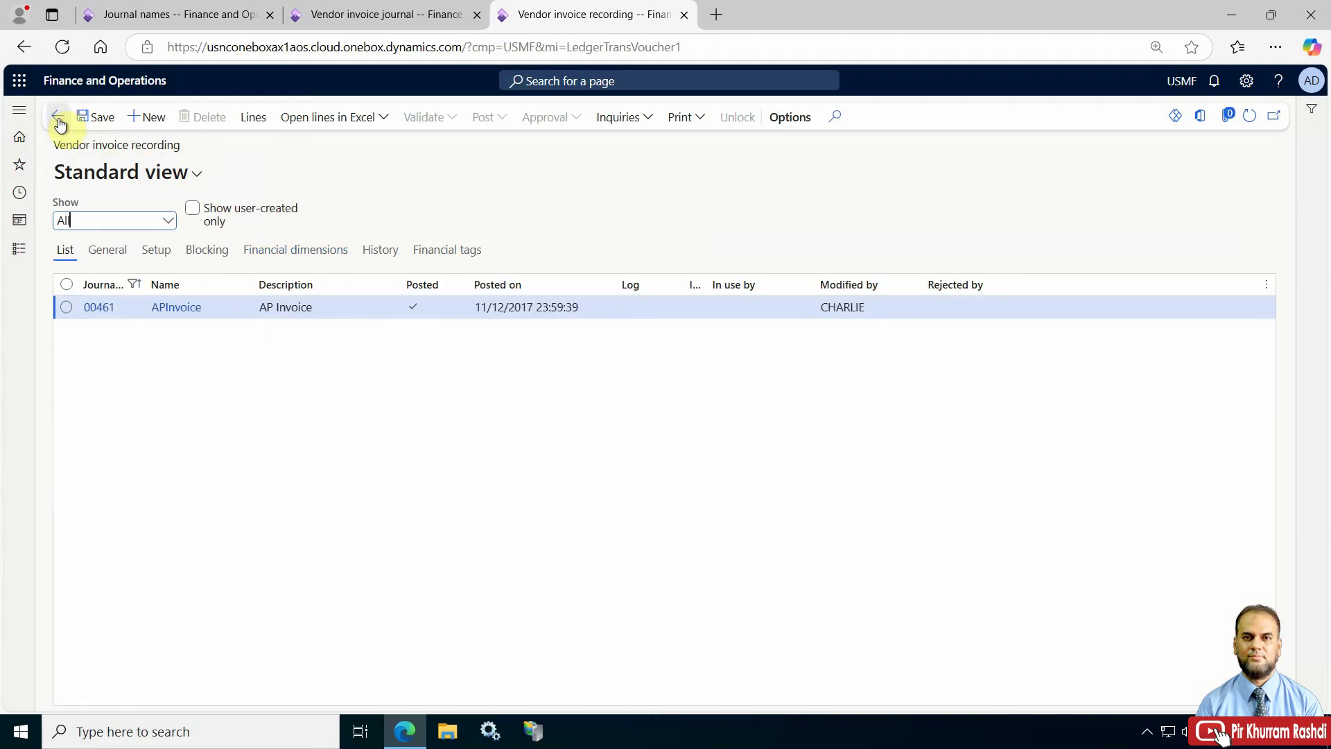
pyautogui.click(58, 118)
pyautogui.click(58, 119)
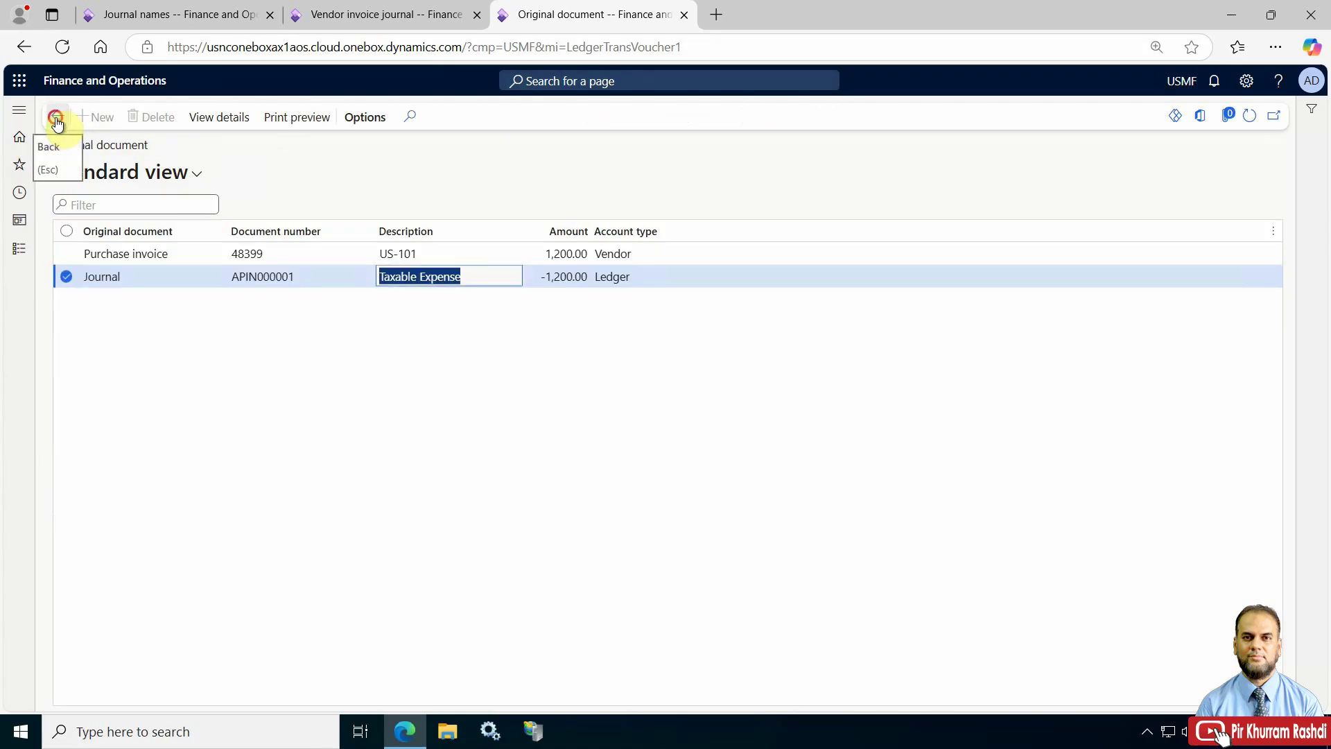
pyautogui.click(57, 117)
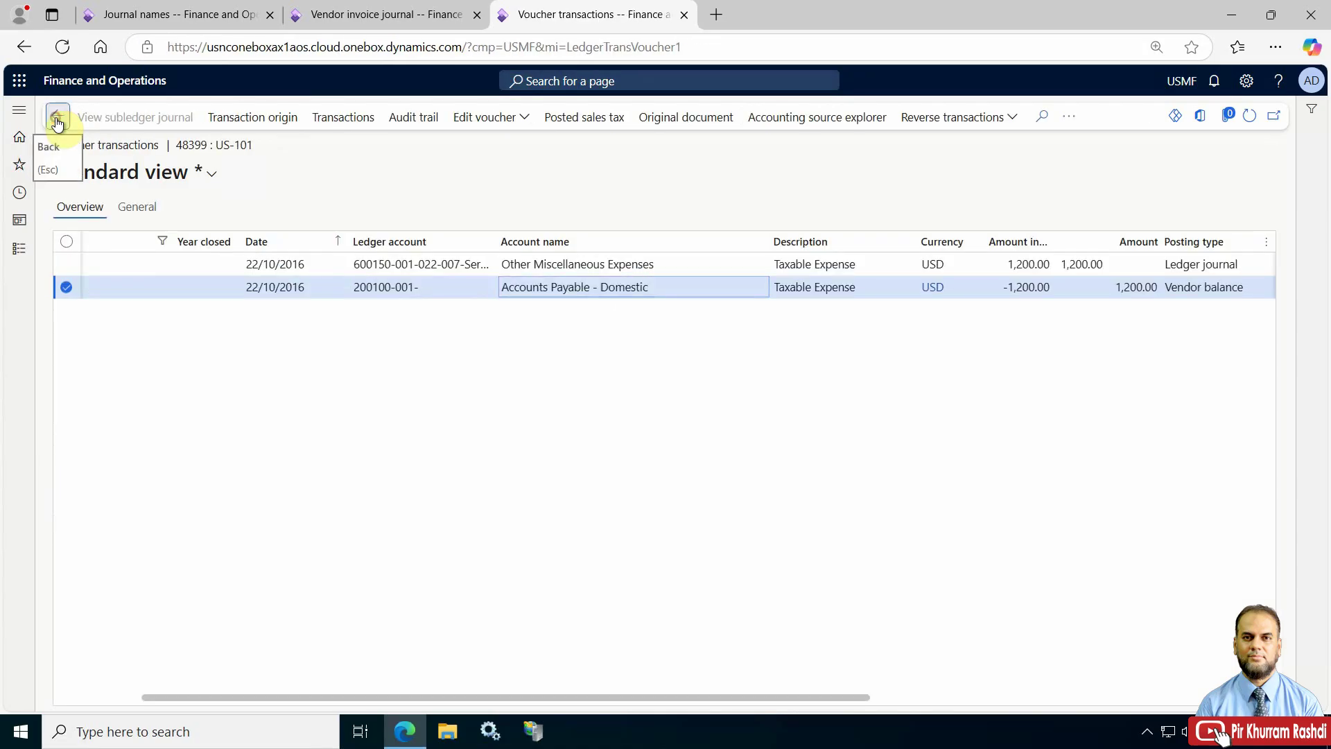
pyautogui.click(57, 118)
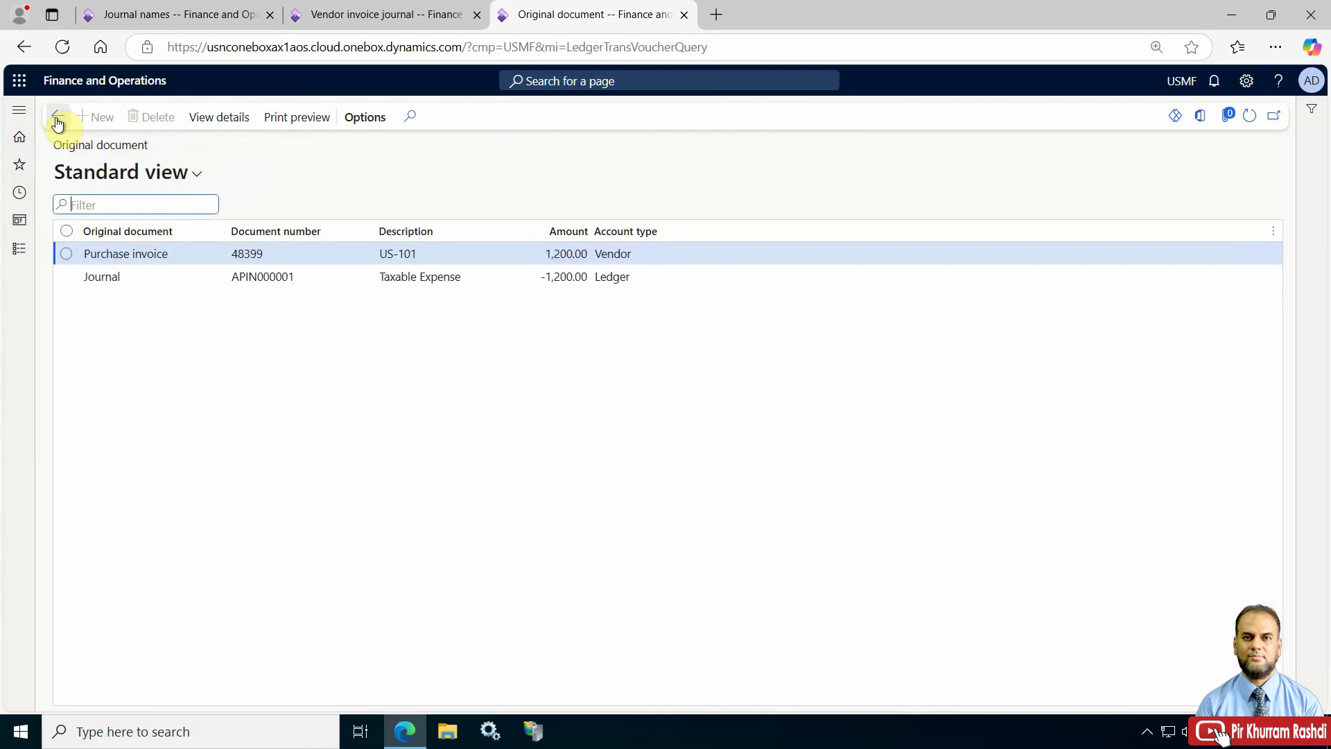
pyautogui.click(58, 121)
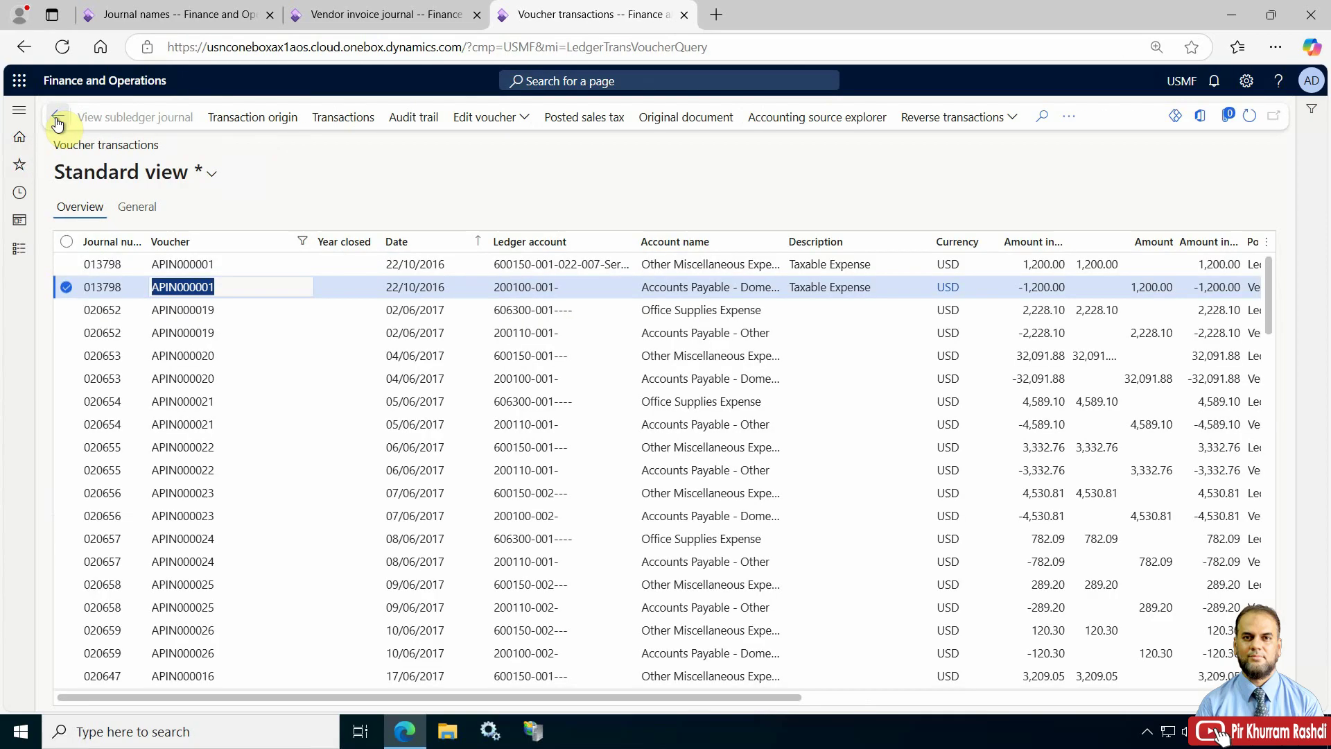
pyautogui.click(57, 122)
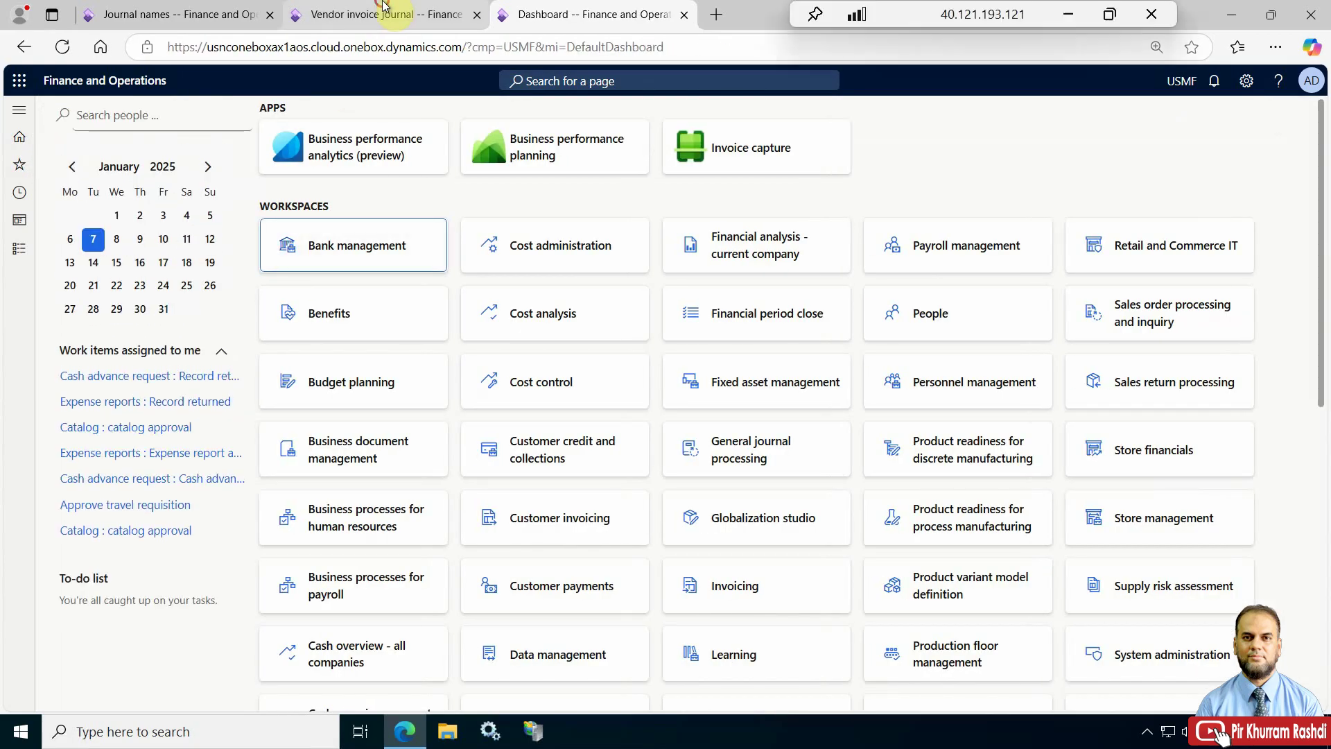
# Return to the APInvoice journal name and open its journal control.
pyautogui.click(381, 14)
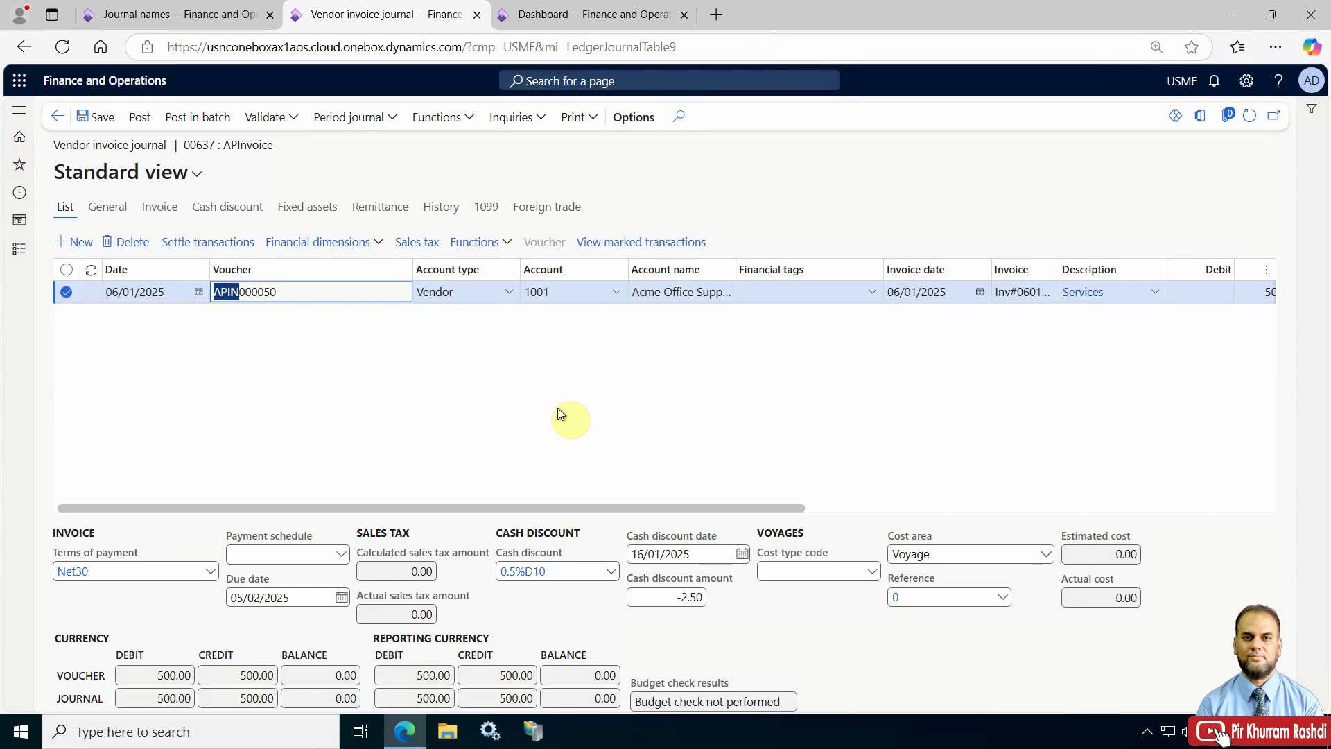
pyautogui.click(159, 9)
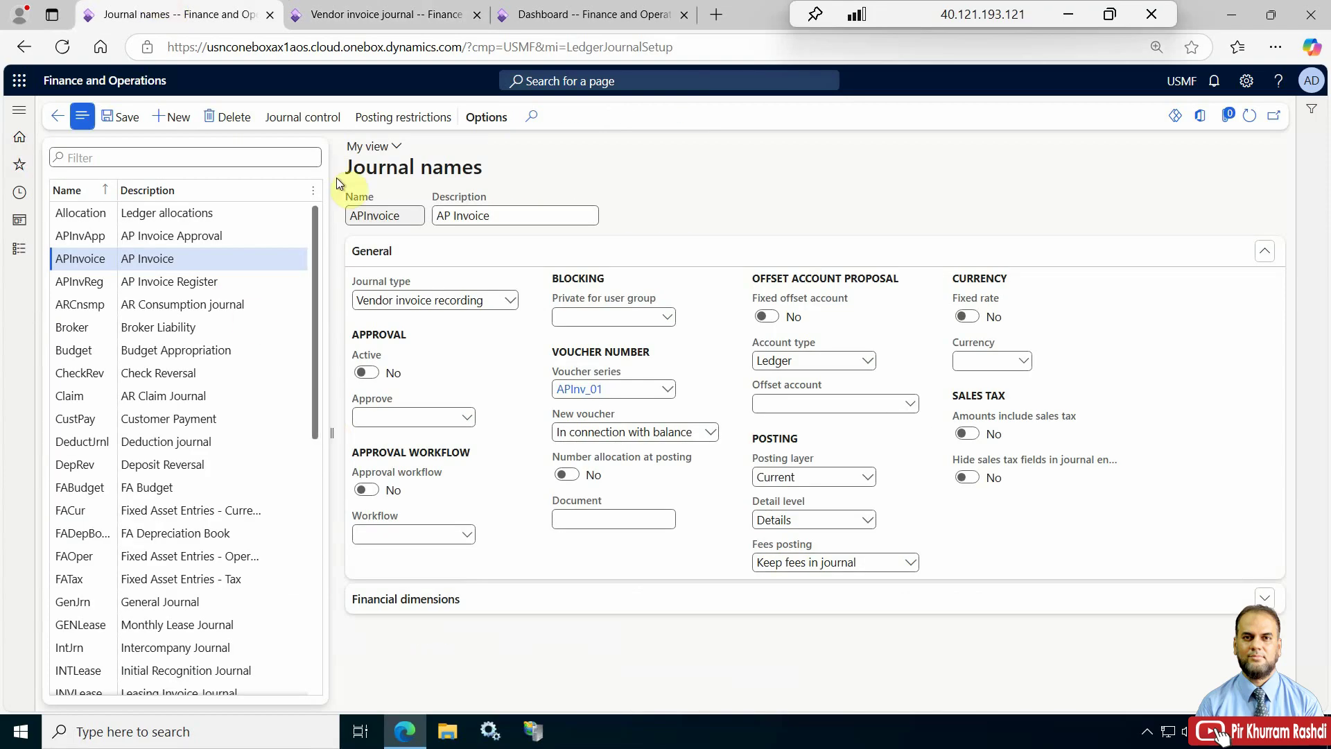
pyautogui.click(306, 120)
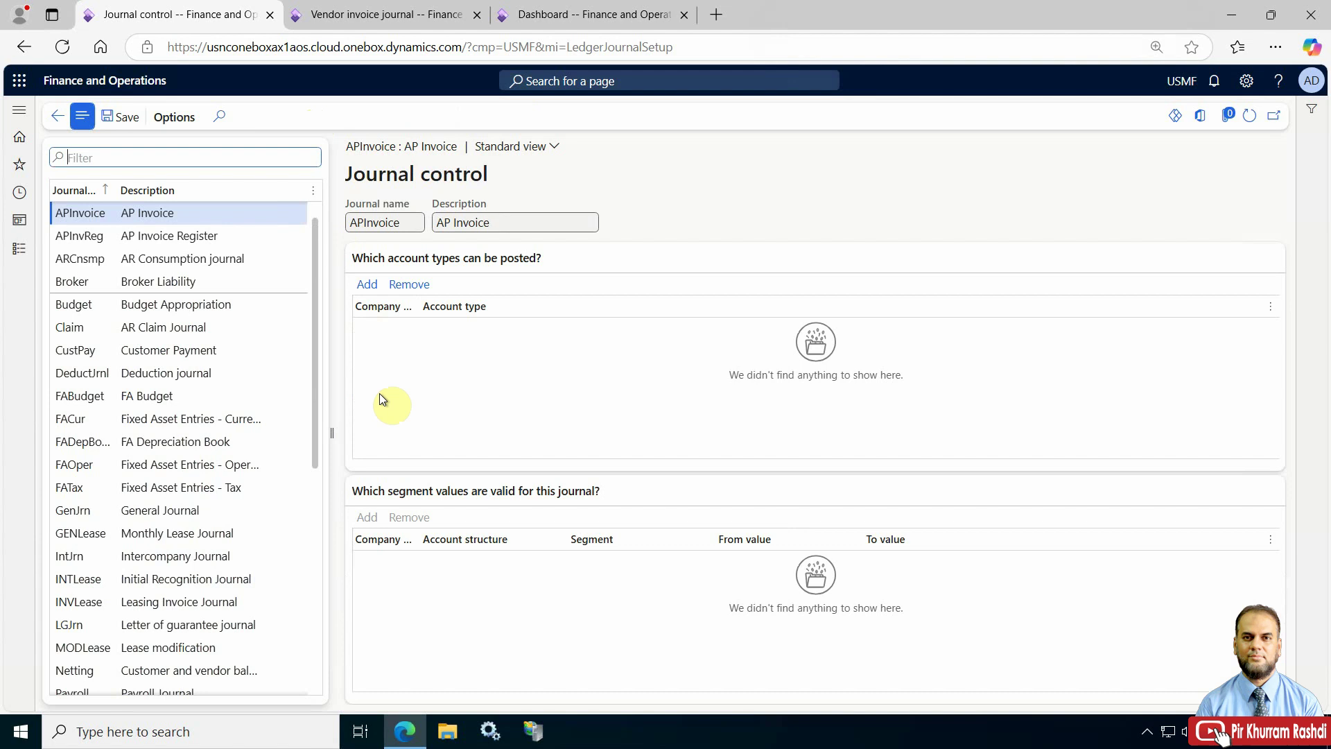
# Check the offset account type on the unposted vendor invoice journal line and return to the journal control page.
pyautogui.click(412, 12)
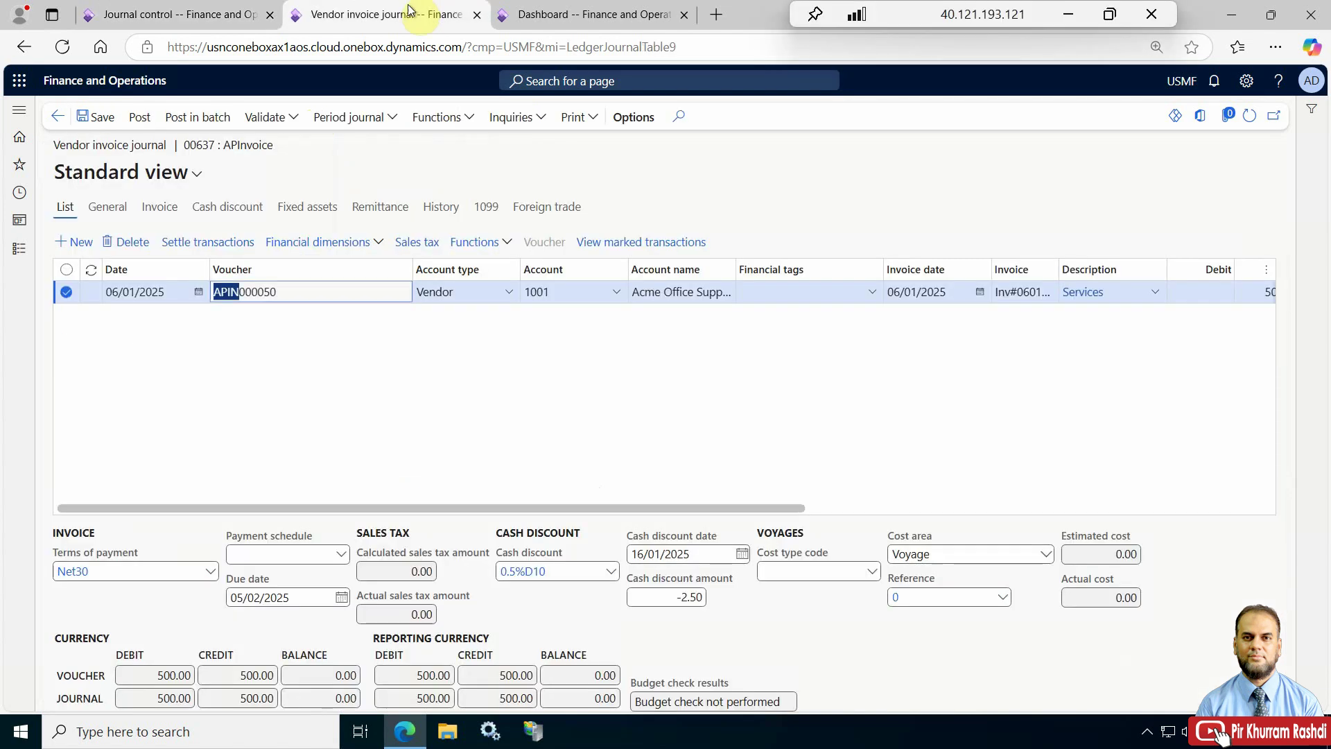
pyautogui.moveTo(683, 508); pyautogui.dragTo(1113, 508)
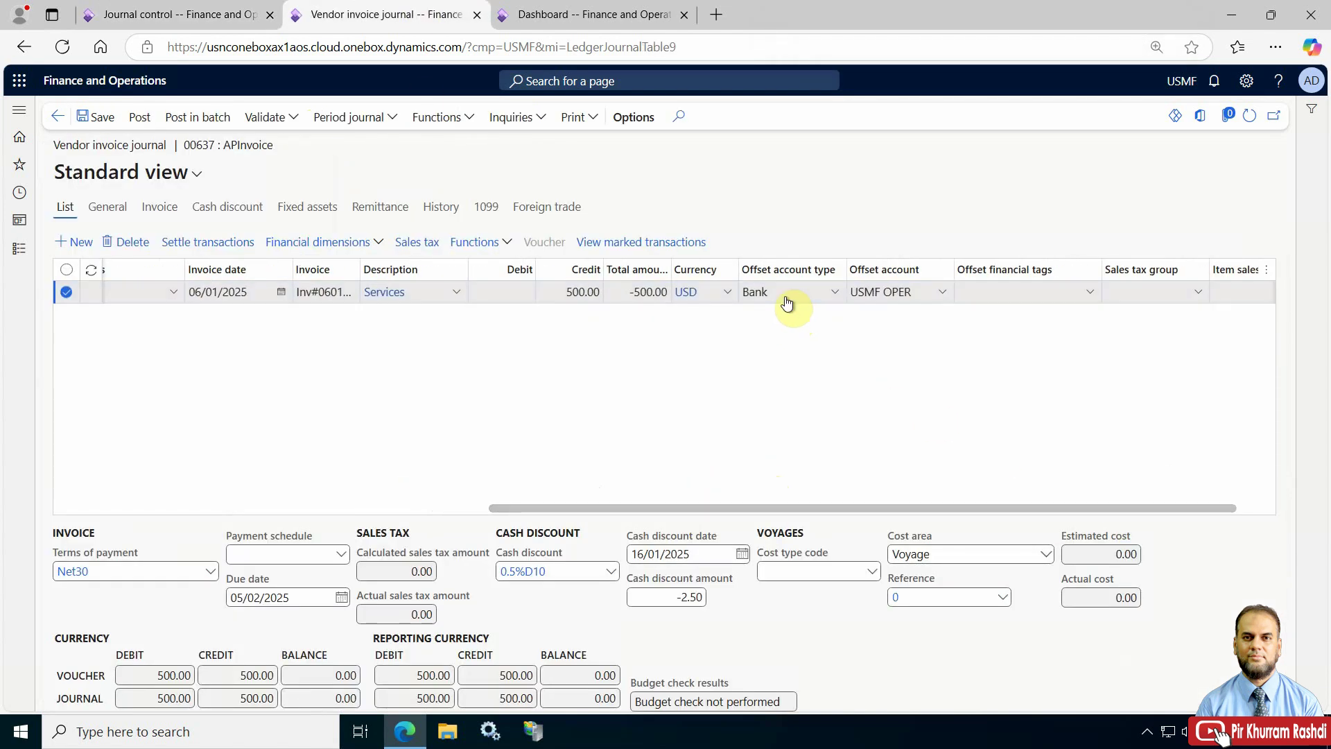
pyautogui.click(208, 14)
# Add an allowed posting account type row for company USMF with account type Ledger, widening the Company accounts column.
pyautogui.click(367, 284)
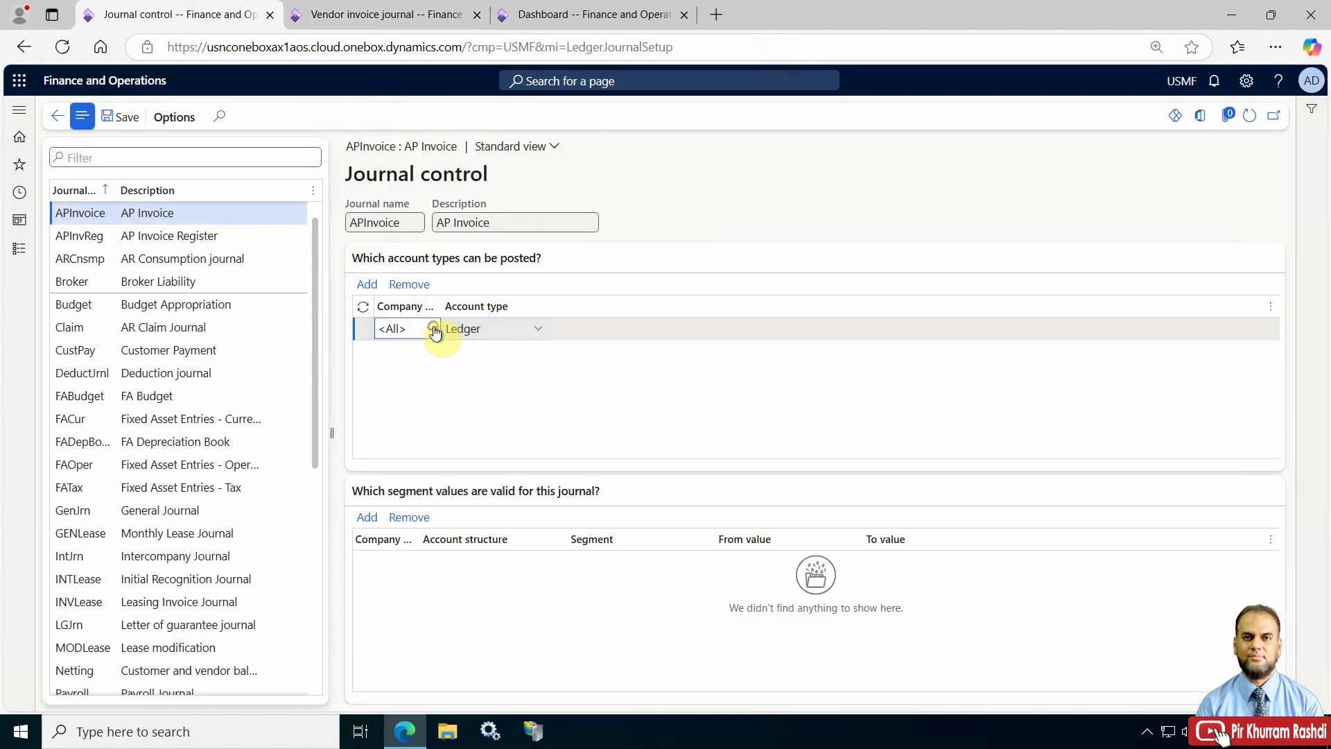
pyautogui.click(433, 331)
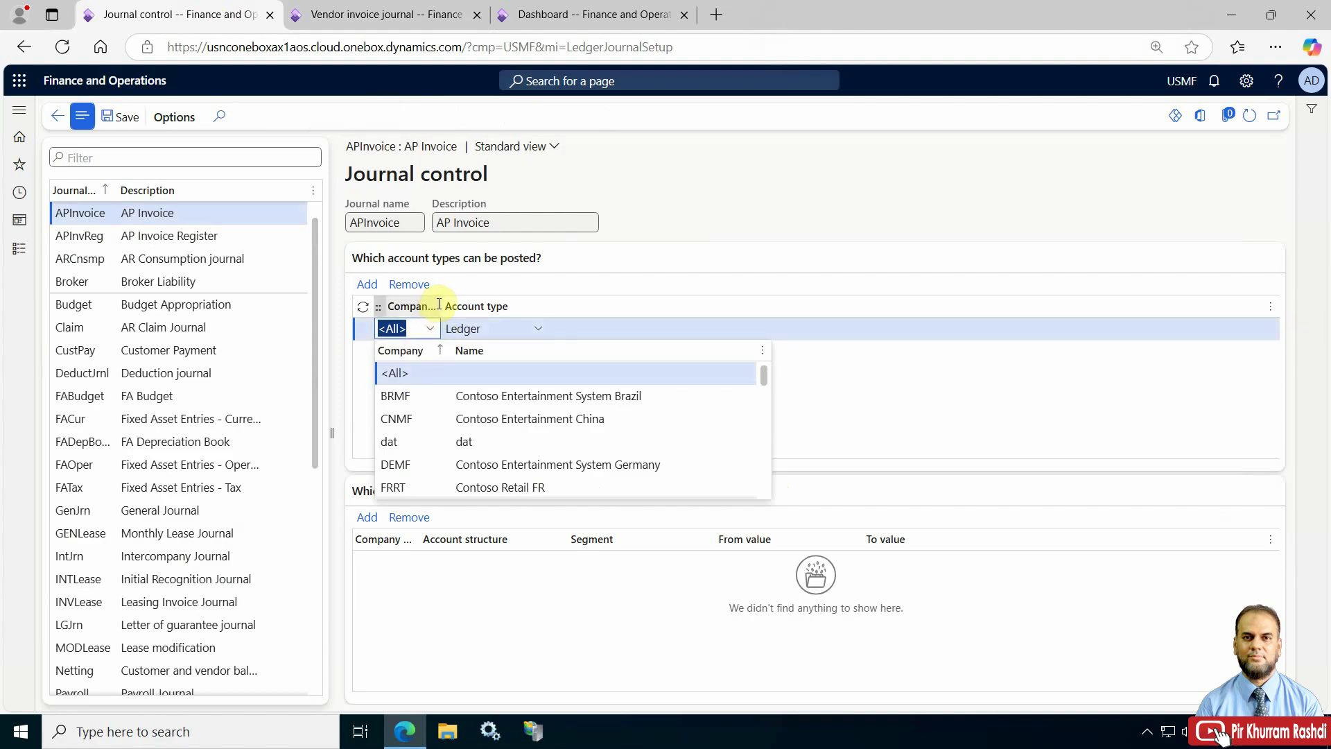
pyautogui.moveTo(437, 309); pyautogui.dragTo(522, 307)
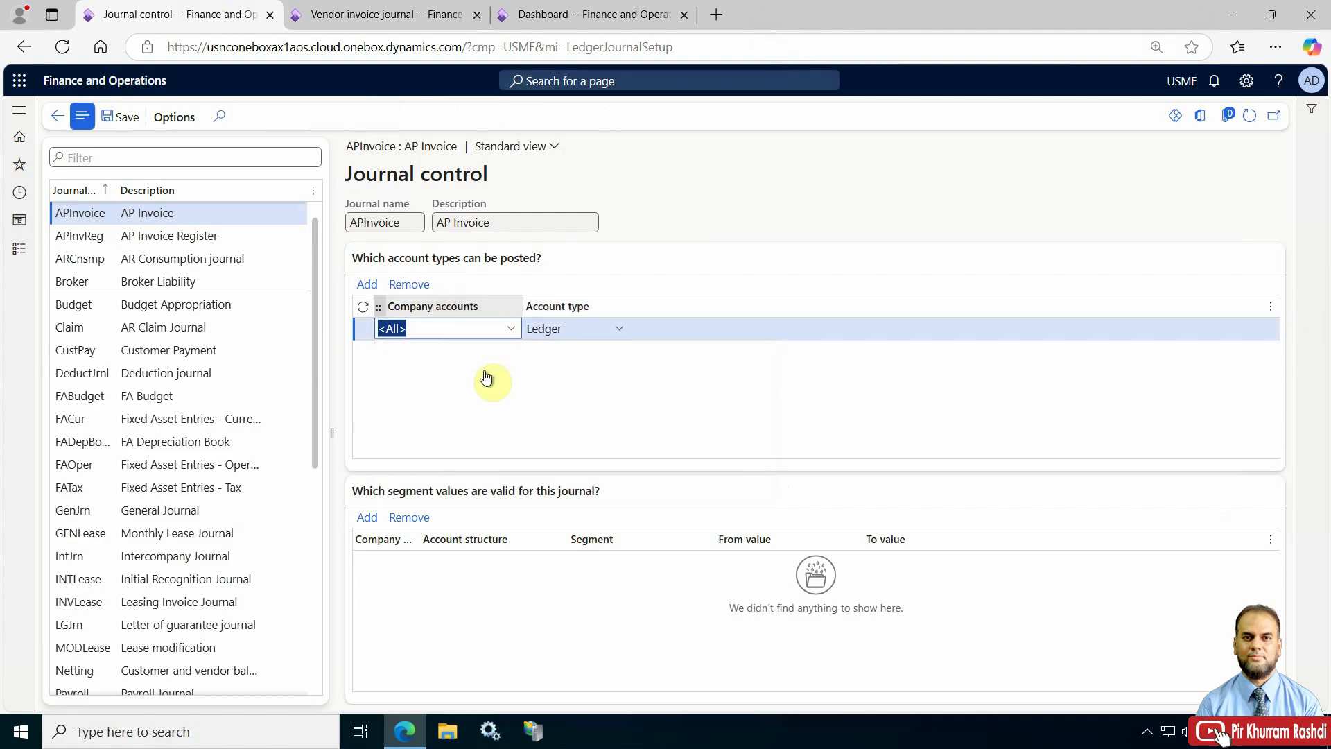
pyautogui.click(511, 329)
pyautogui.scroll(-6, 504, 434)
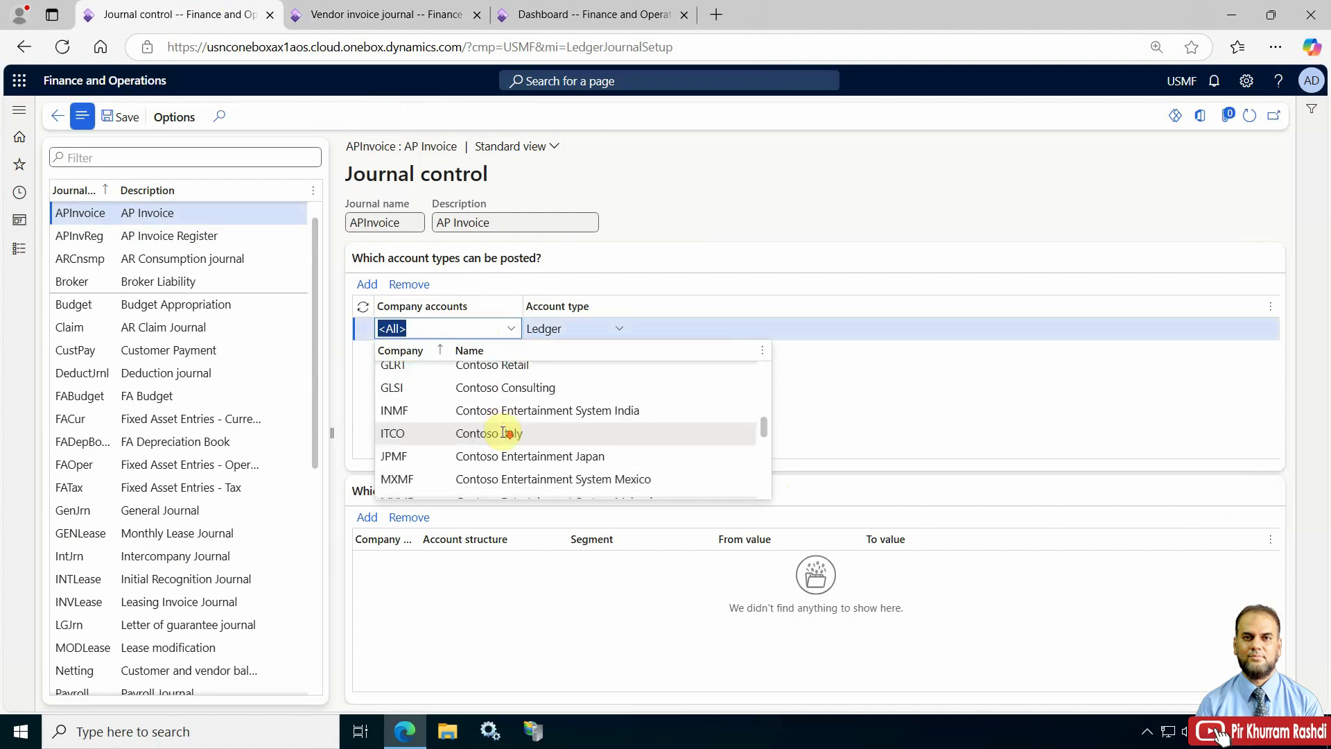
pyautogui.scroll(-3, 503, 431)
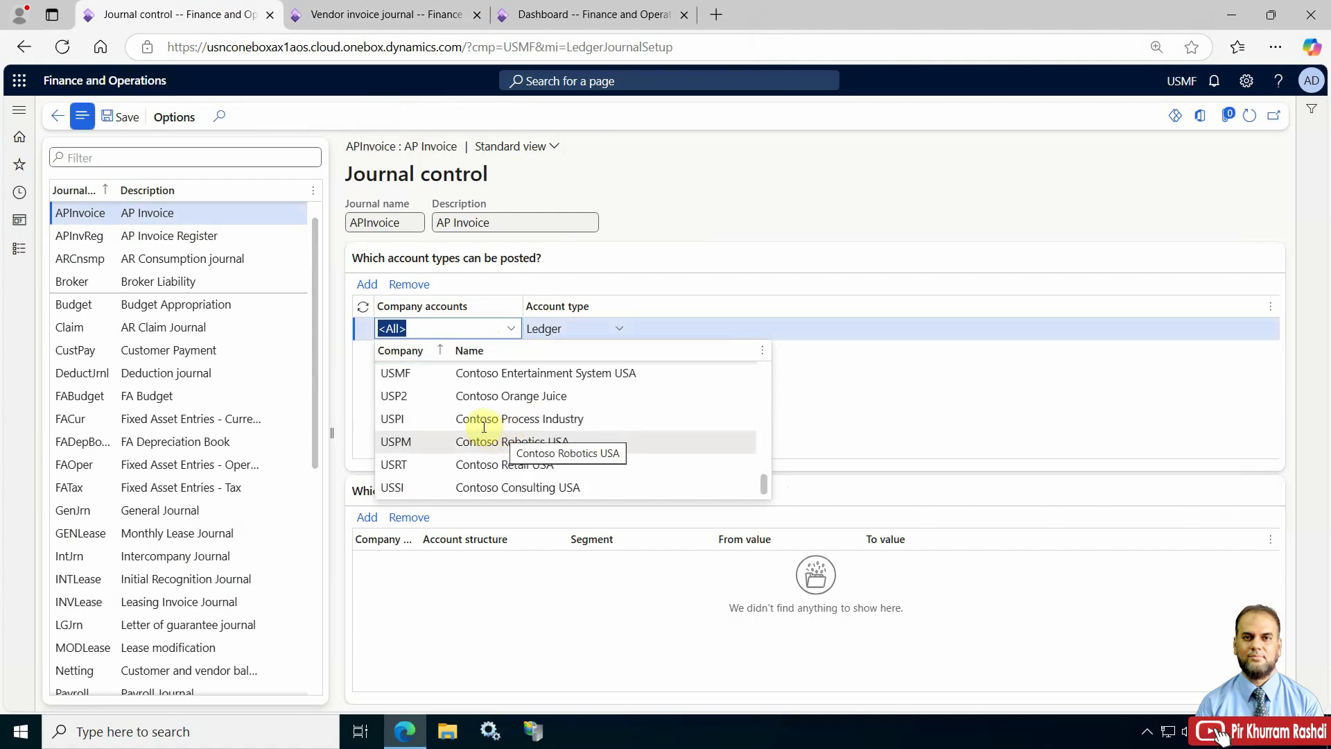
pyautogui.click(463, 374)
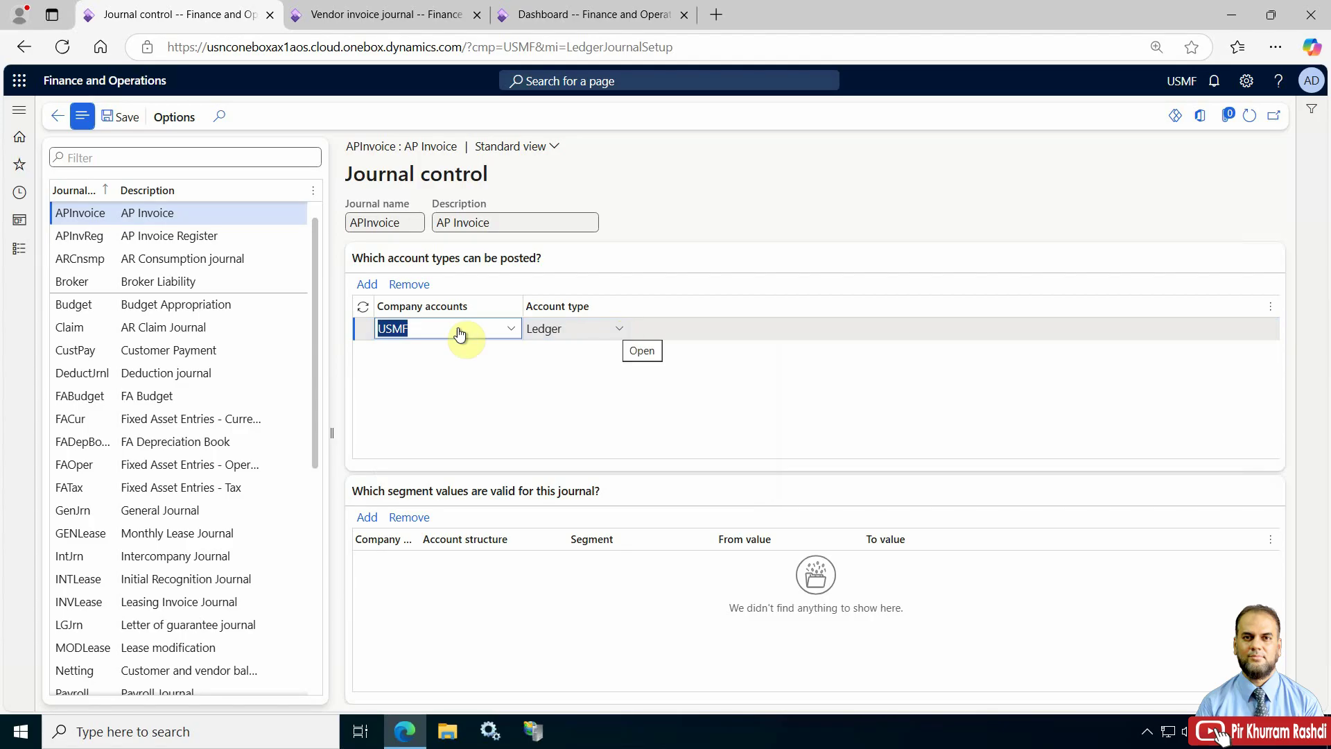
# Add a second allowed account type row for company USMF with account type Vendor to the APInvoice journal control.
pyautogui.click(367, 285)
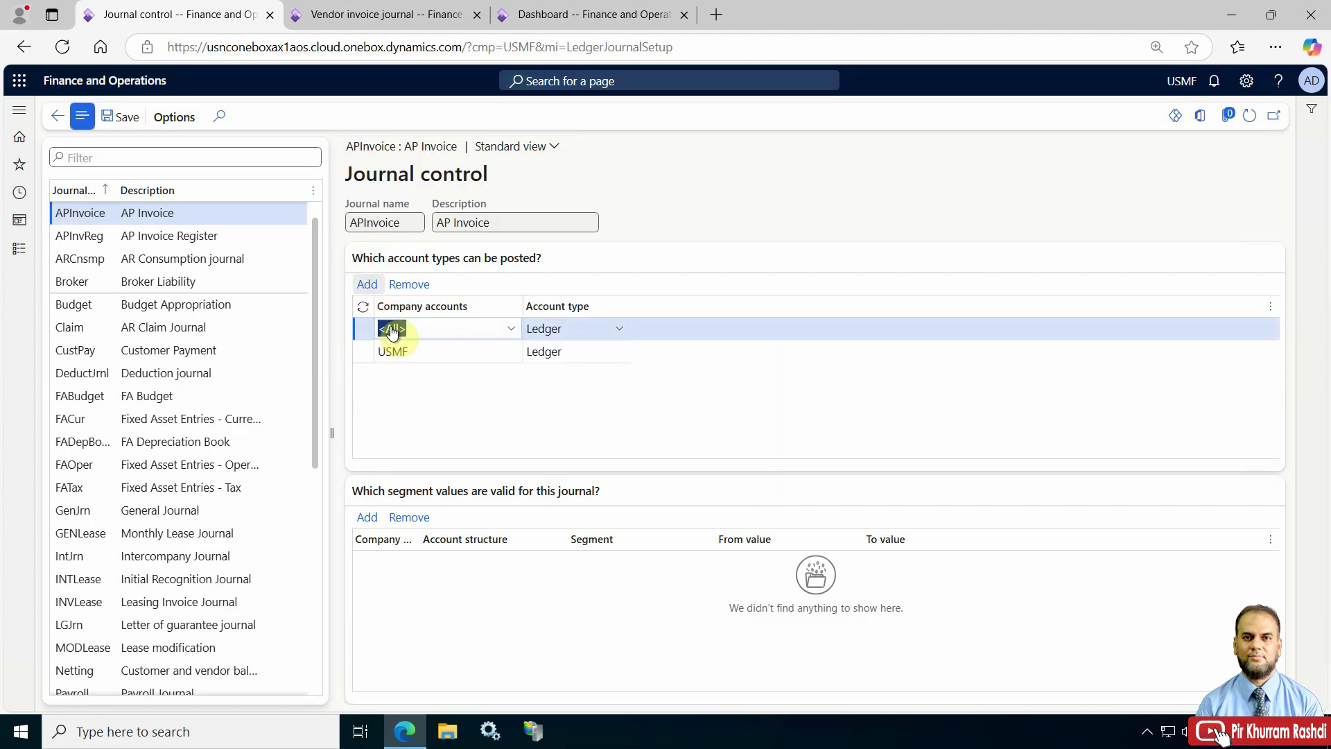
pyautogui.click(511, 328)
pyautogui.scroll(-8, 473, 450)
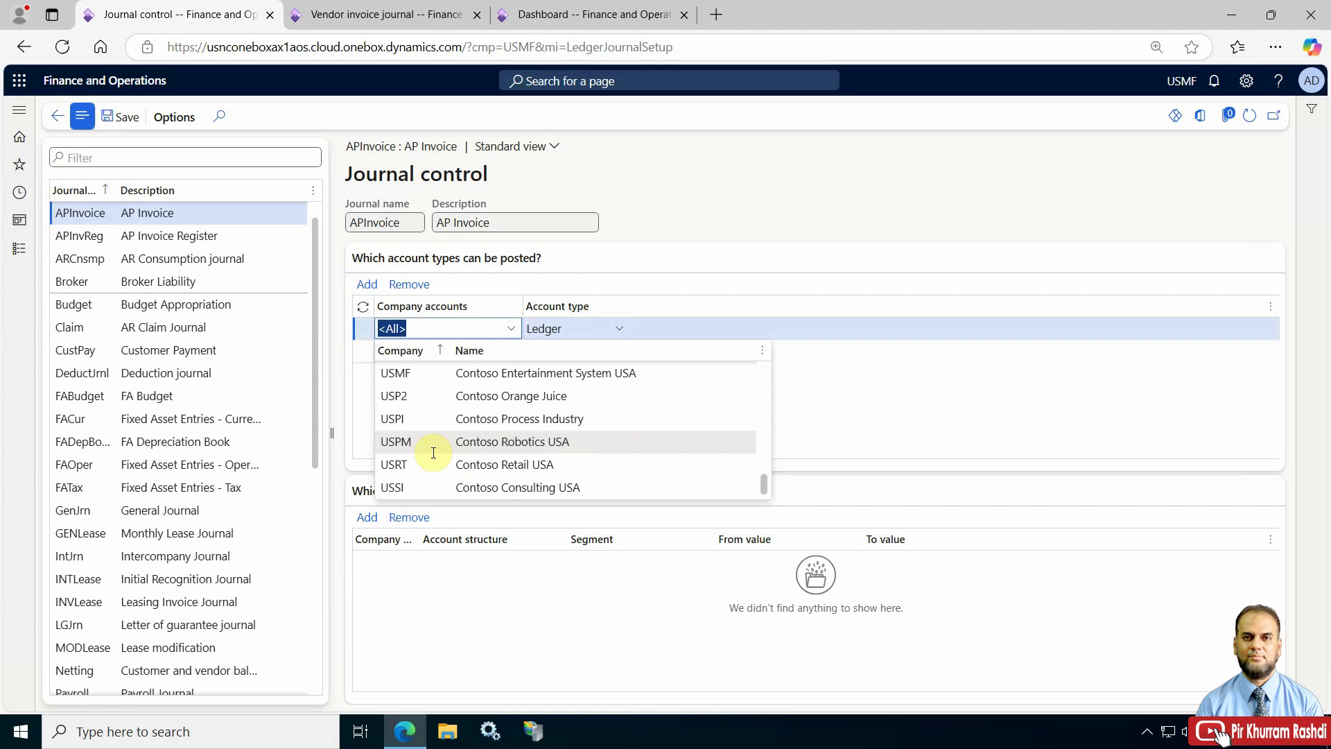
pyautogui.click(436, 373)
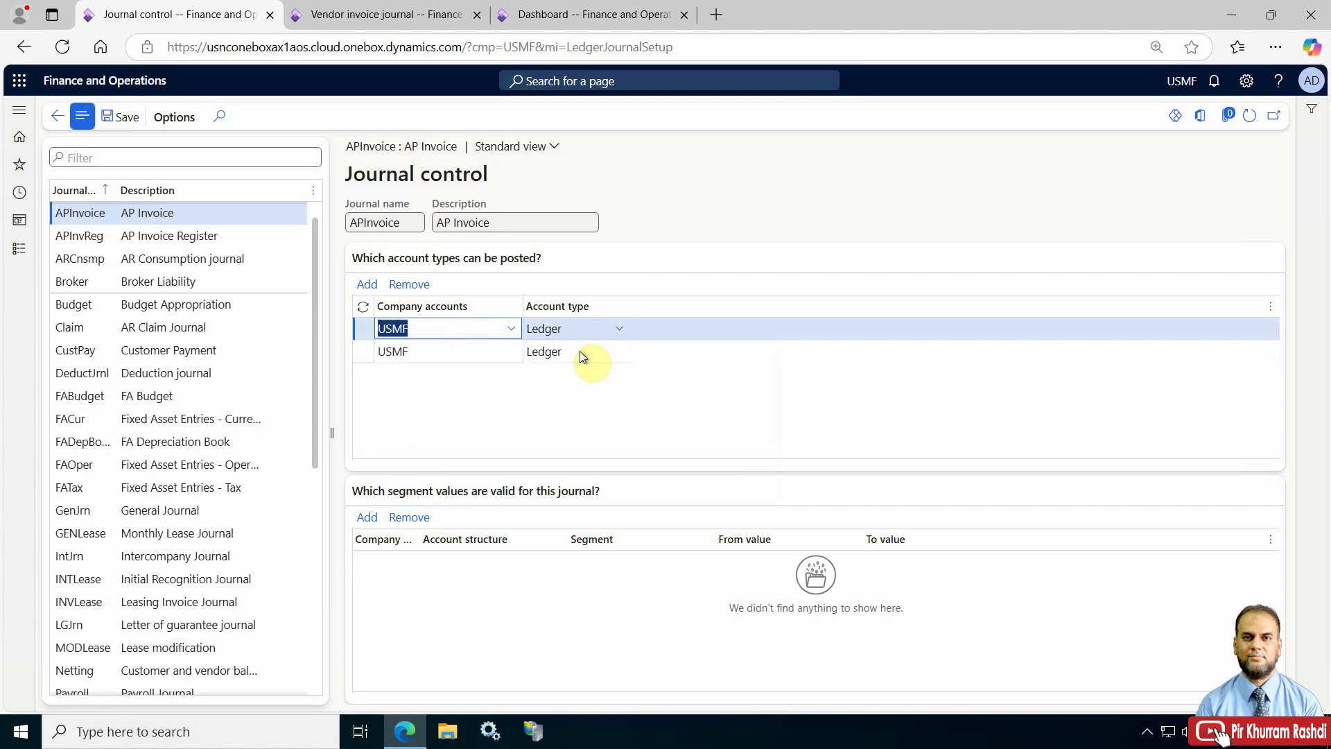
pyautogui.click(618, 329)
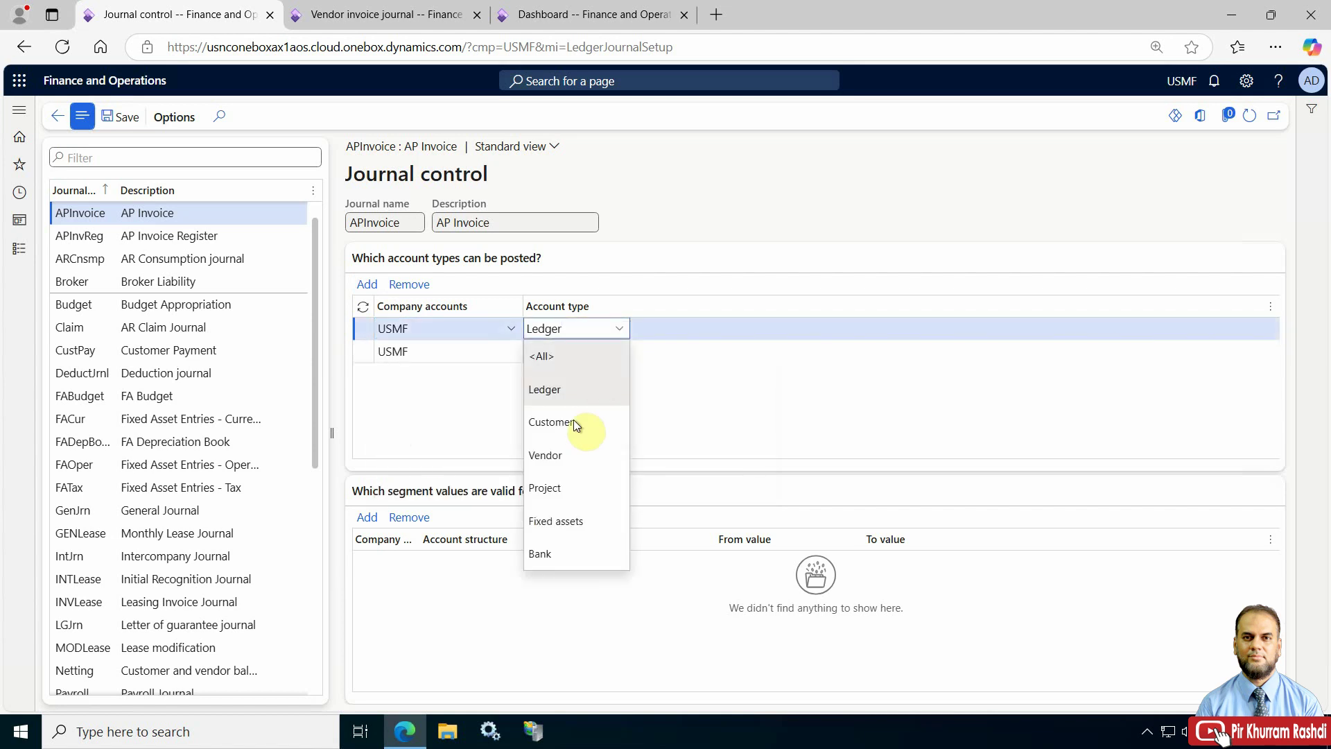
pyautogui.click(558, 455)
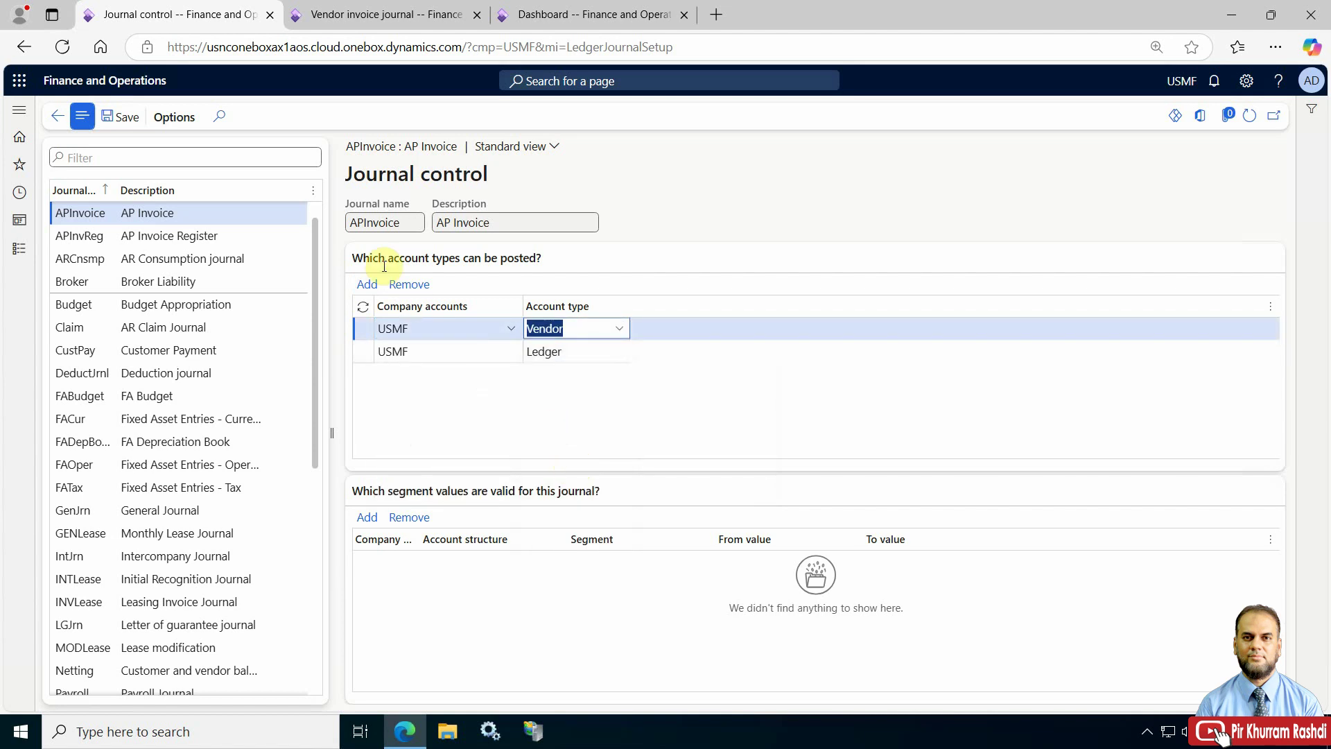
pyautogui.click(378, 221)
pyautogui.moveTo(350, 221); pyautogui.dragTo(346, 220)
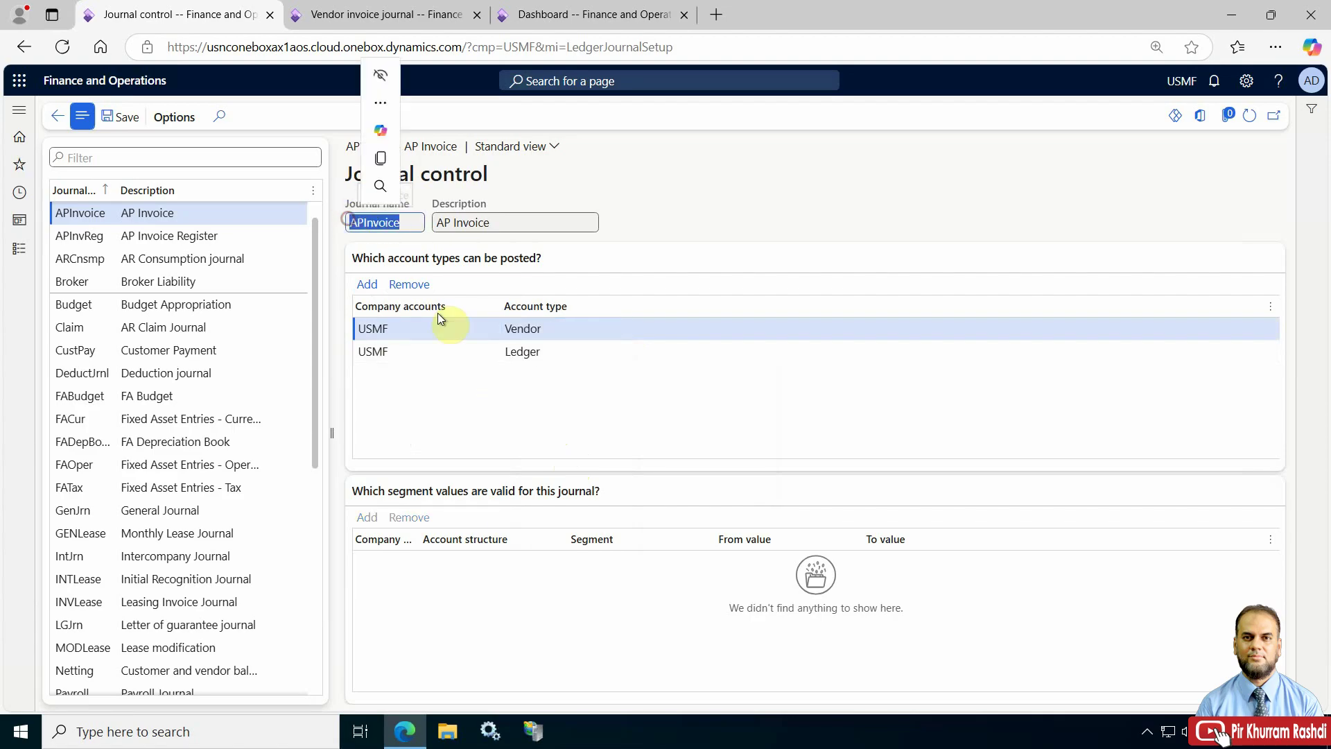
pyautogui.click(481, 405)
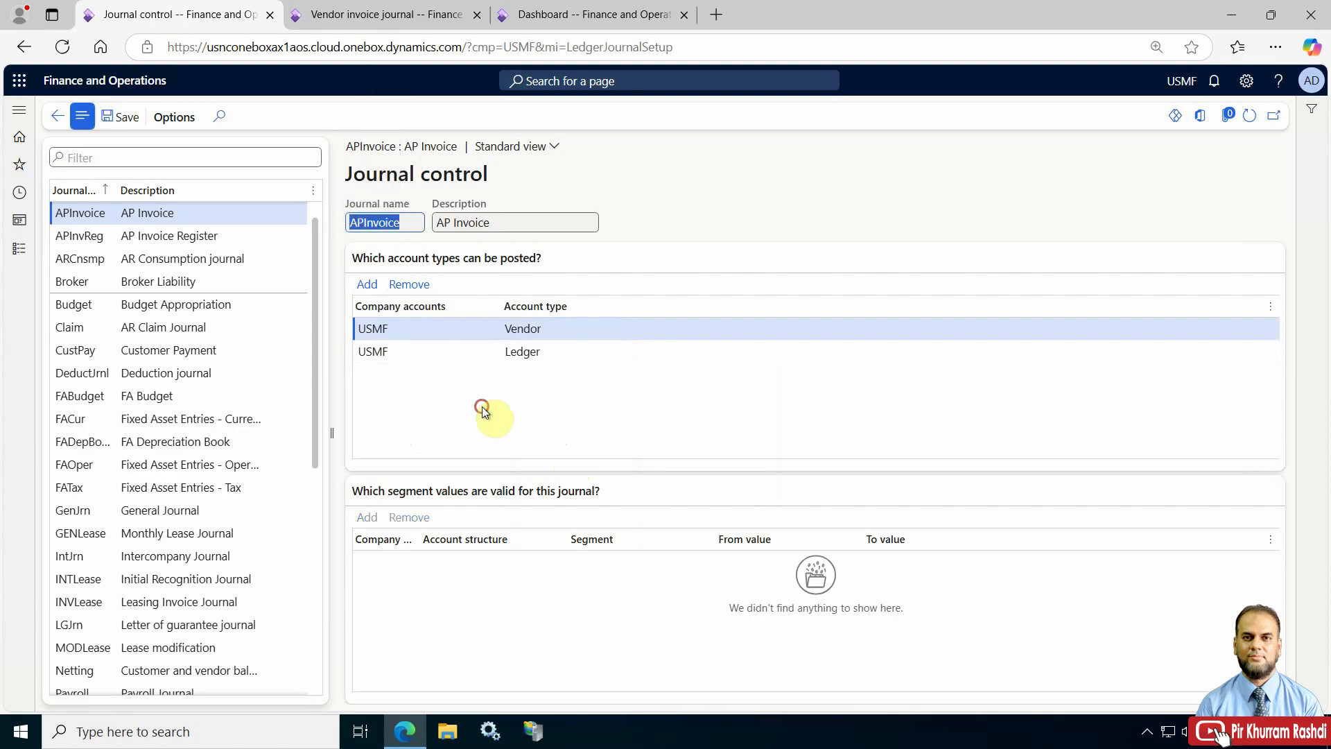
# Save the APInvoice journal control setup and simulate posting of the unposted vendor invoice journal.
pyautogui.click(124, 118)
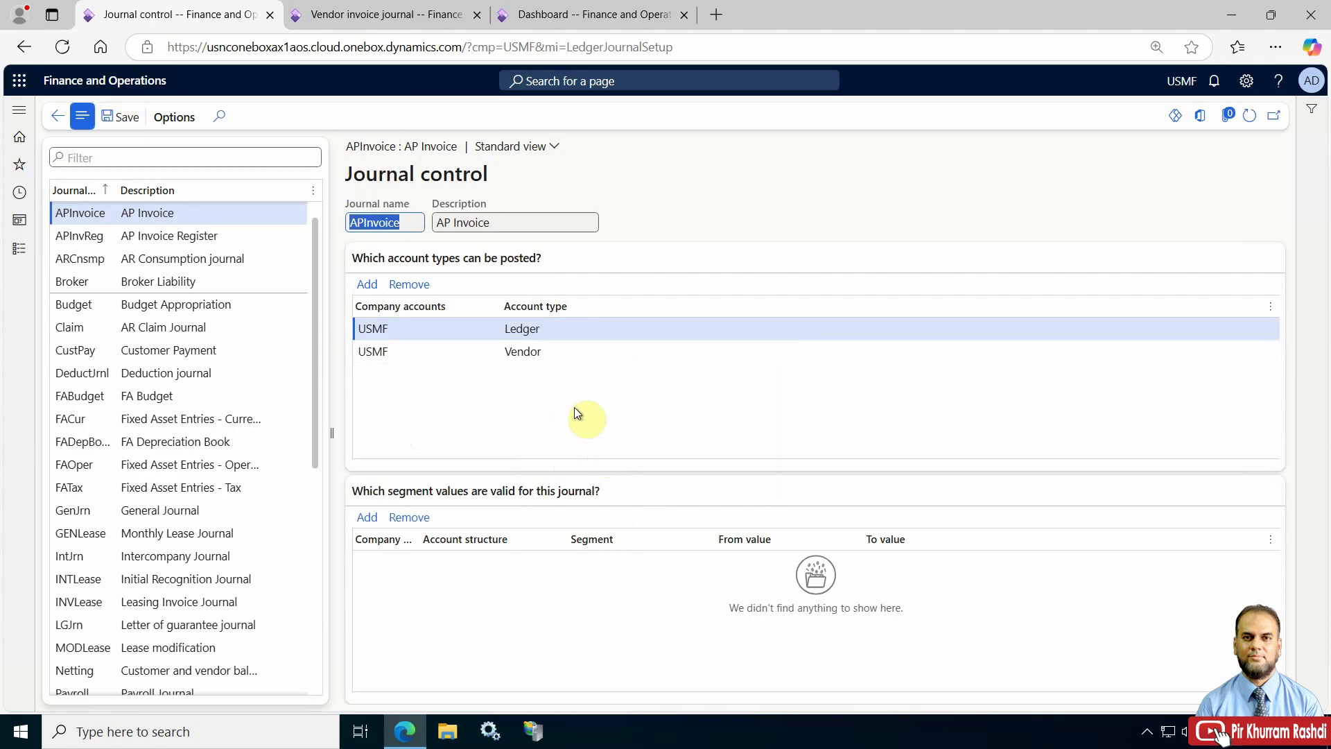
pyautogui.click(393, 15)
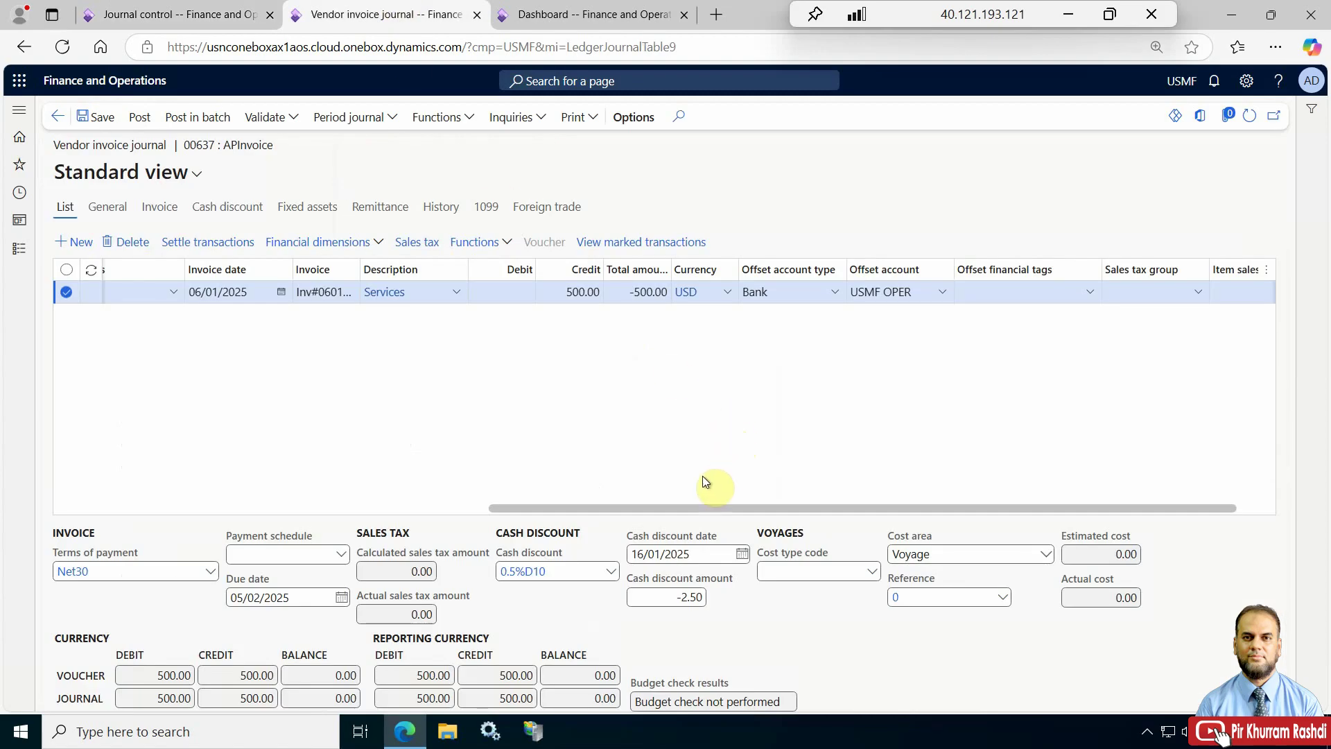
pyautogui.moveTo(692, 511); pyautogui.dragTo(290, 488)
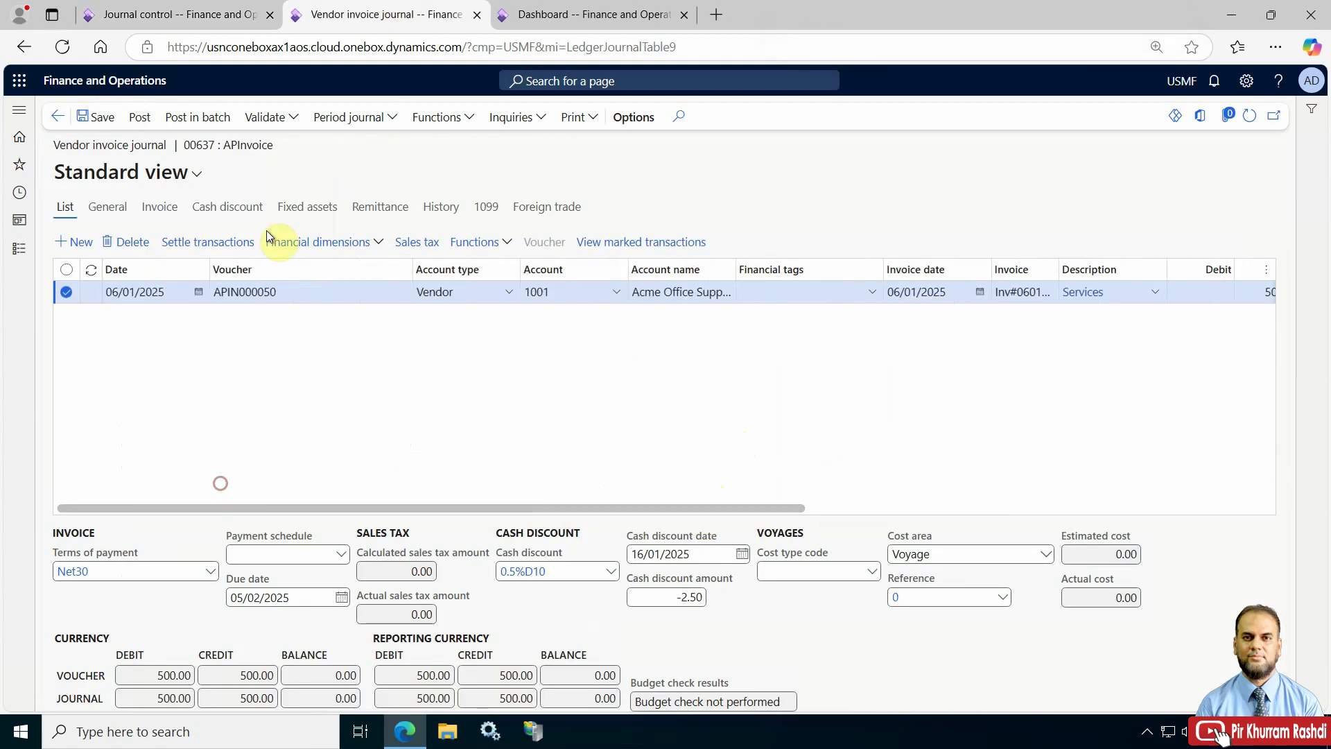
pyautogui.click(283, 119)
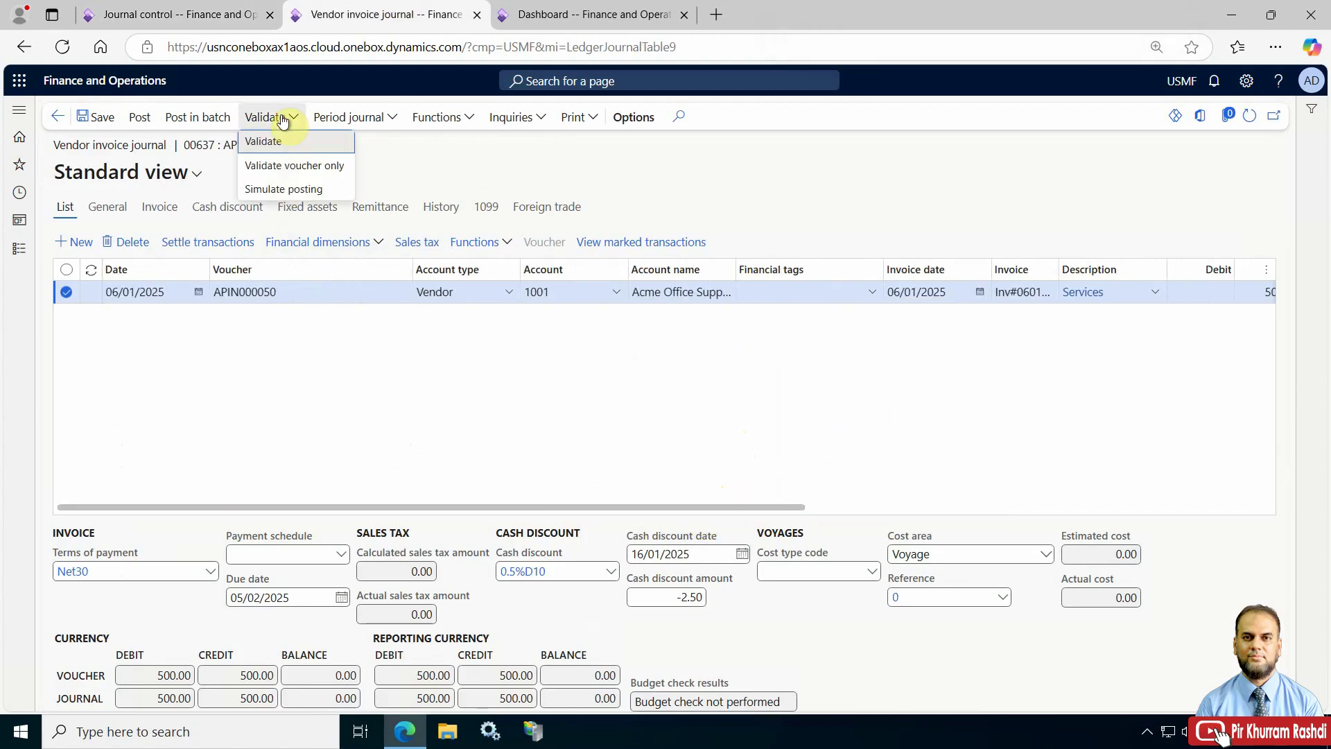
pyautogui.click(281, 190)
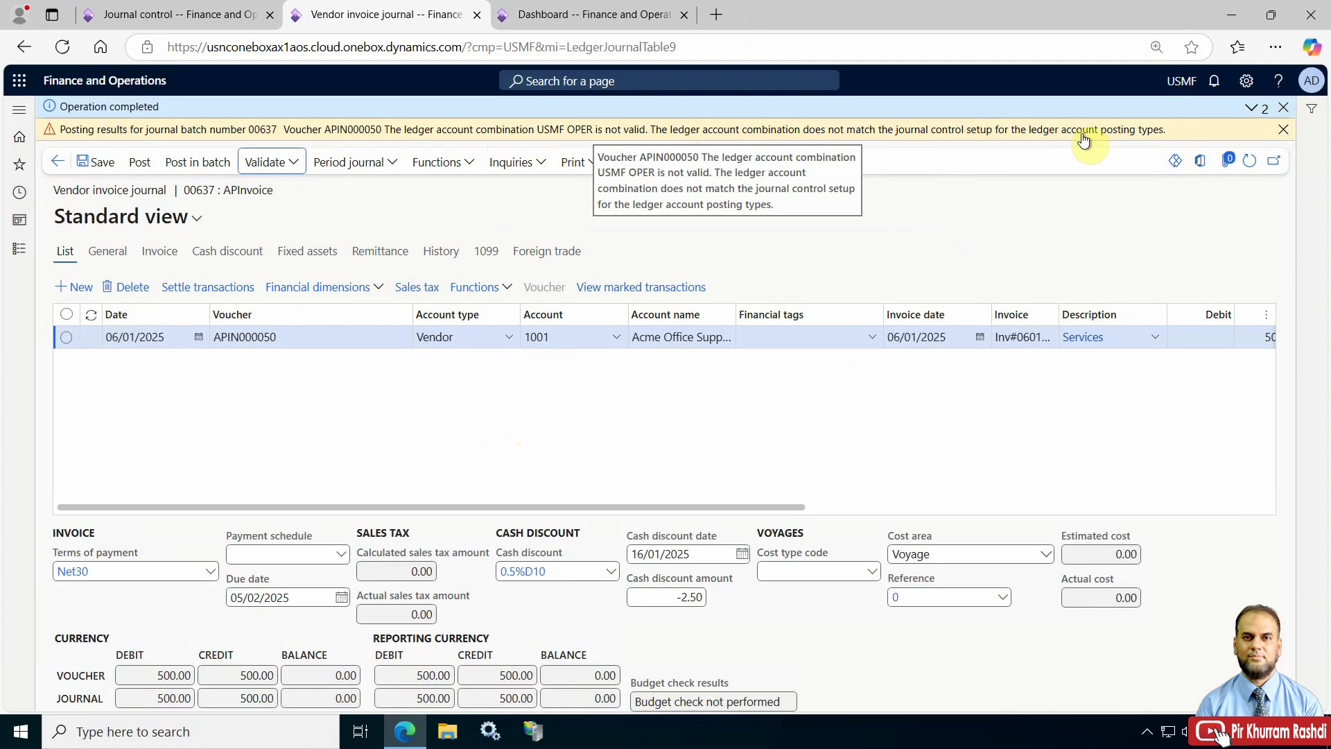
# Change the offset account type of the vendor invoice journal line to Ledger.
pyautogui.moveTo(755, 505); pyautogui.dragTo(1115, 515)
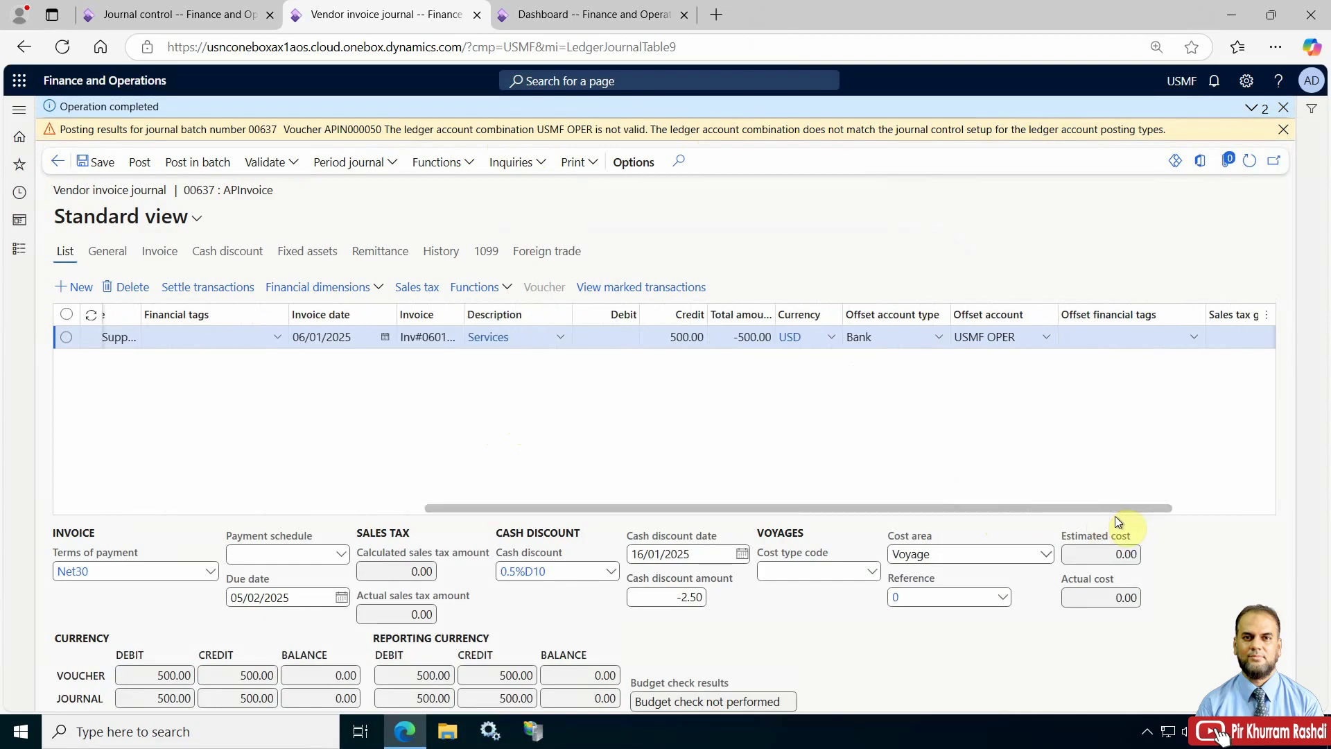
pyautogui.click(938, 340)
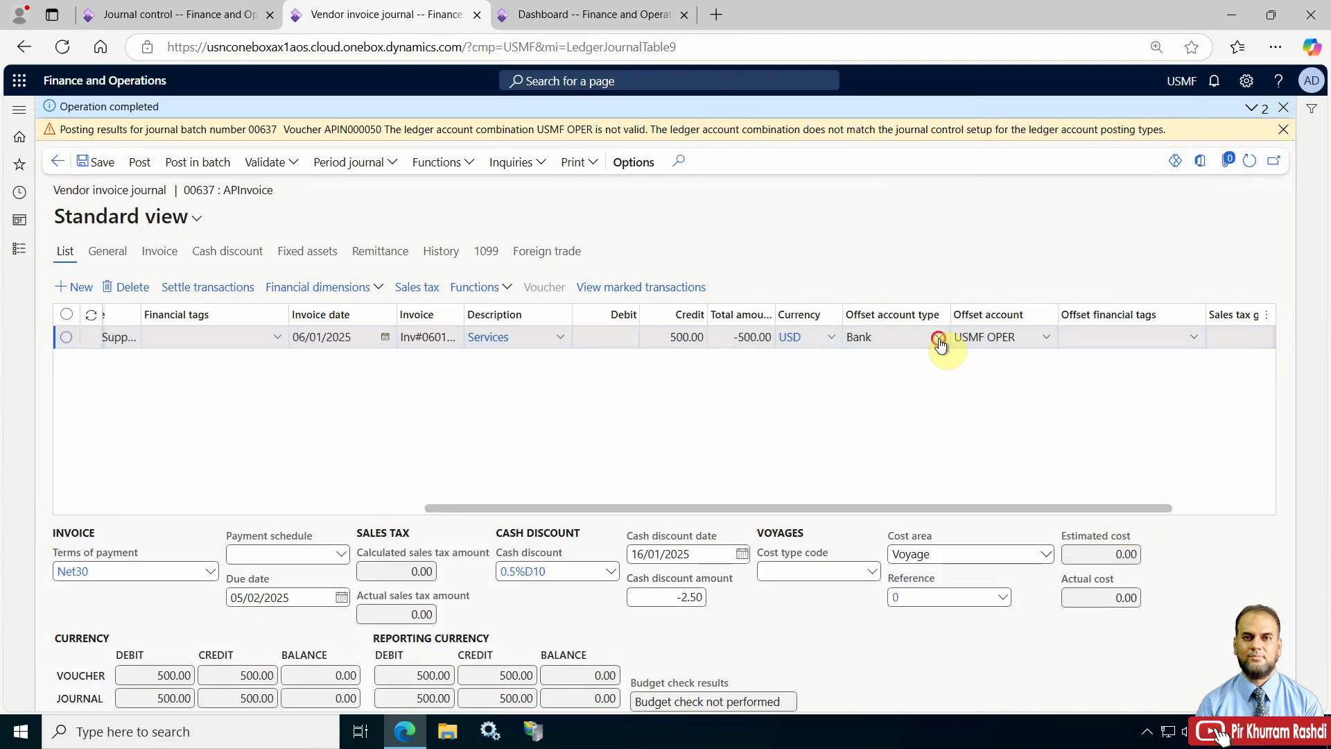
pyautogui.click(939, 339)
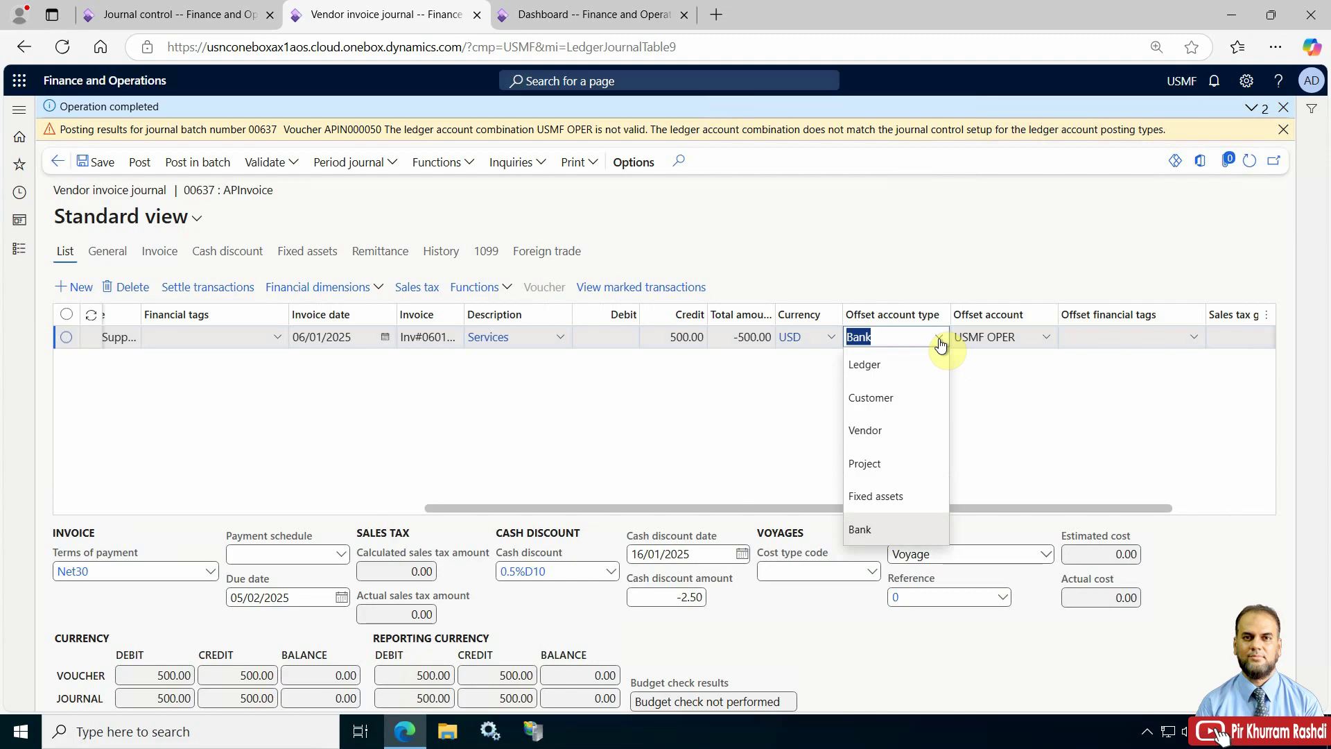
pyautogui.click(904, 367)
# Set the line's offset account to main account 606300 Office Supplies Expense with business unit 001.
pyautogui.click(1006, 341)
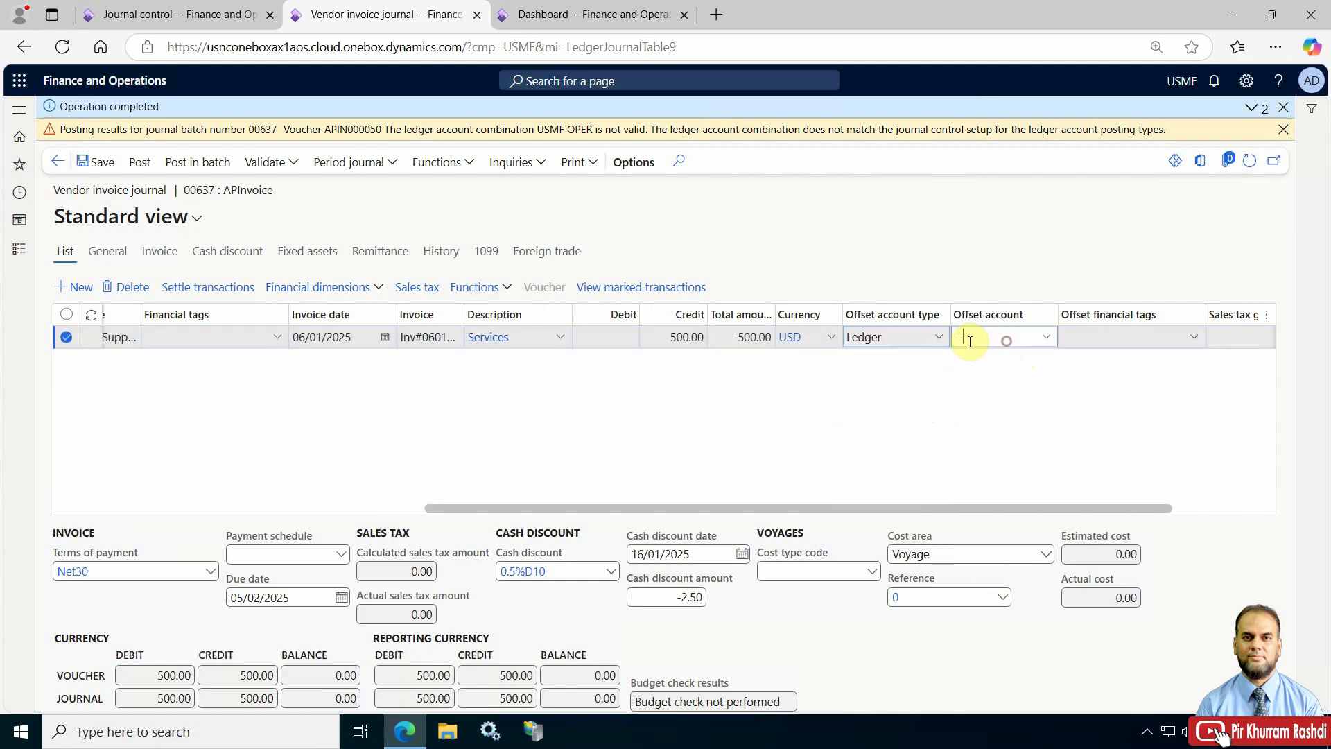
pyautogui.write('6')
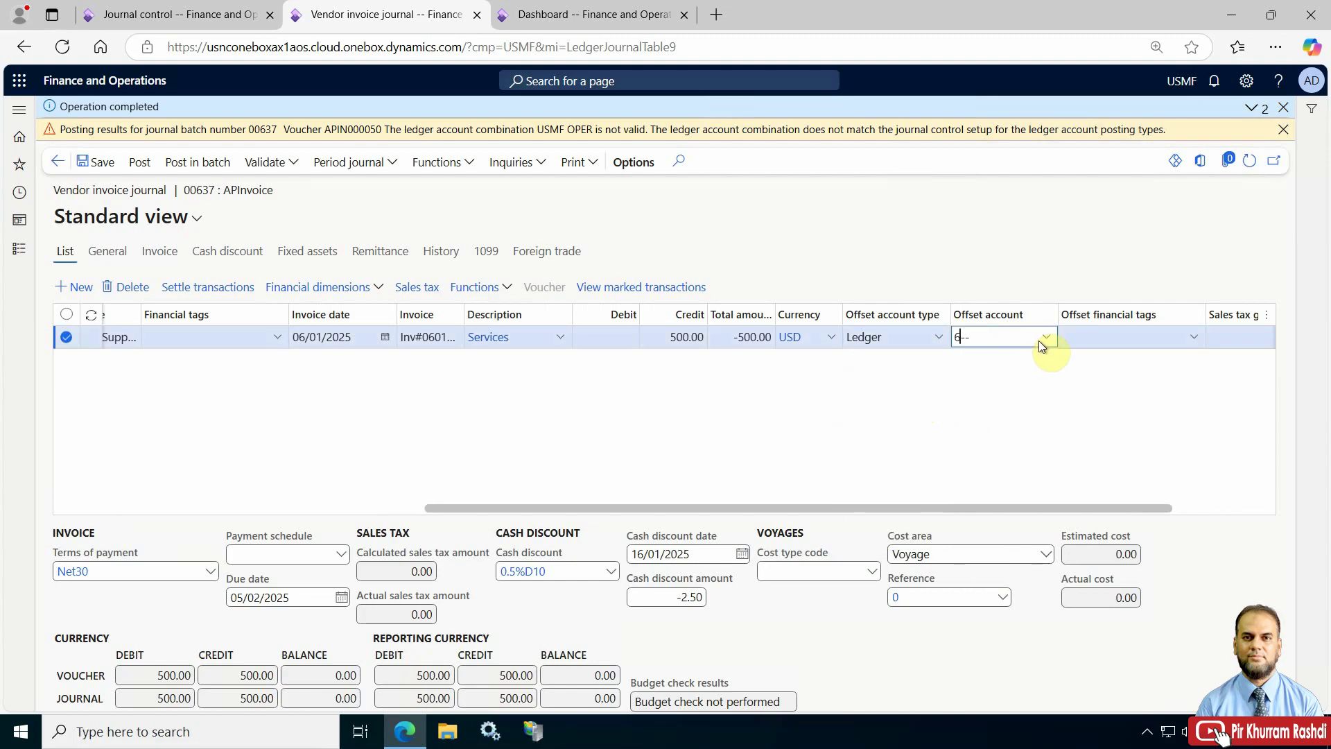
pyautogui.click(1048, 338)
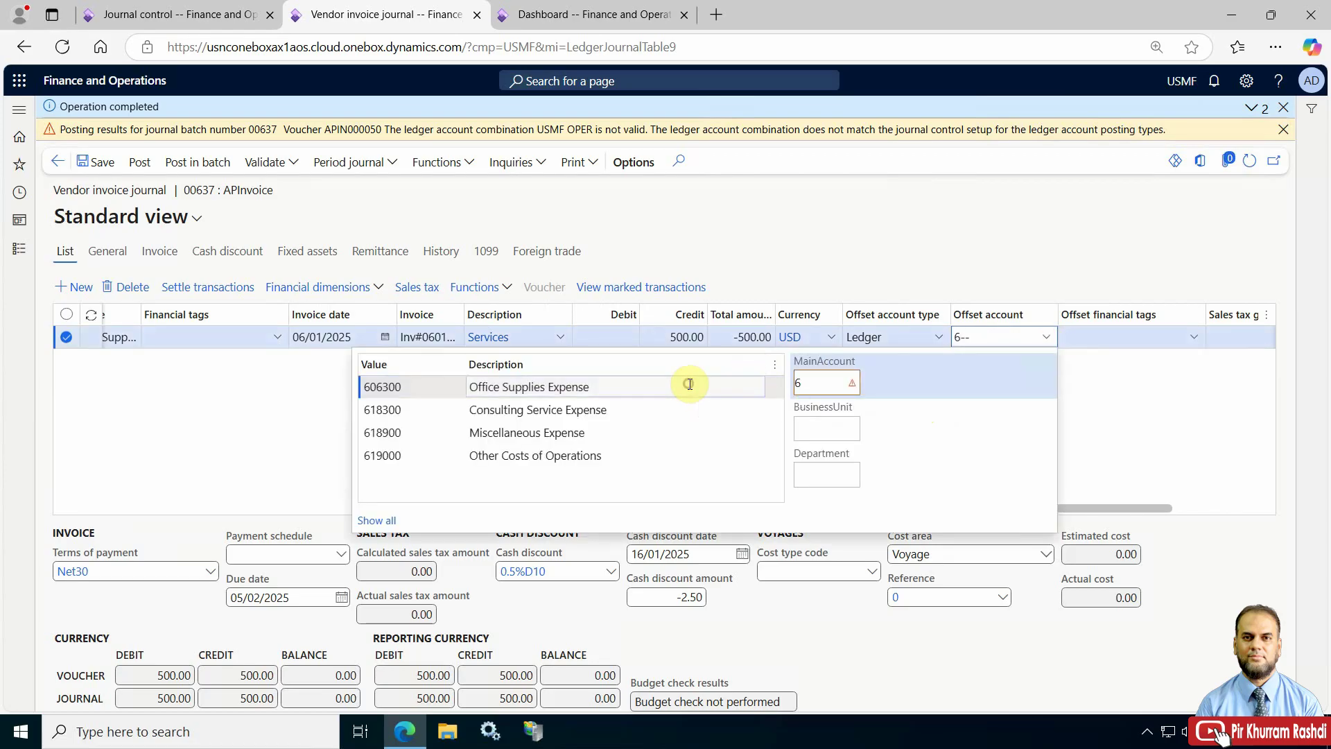
pyautogui.click(689, 386)
pyautogui.click(690, 385)
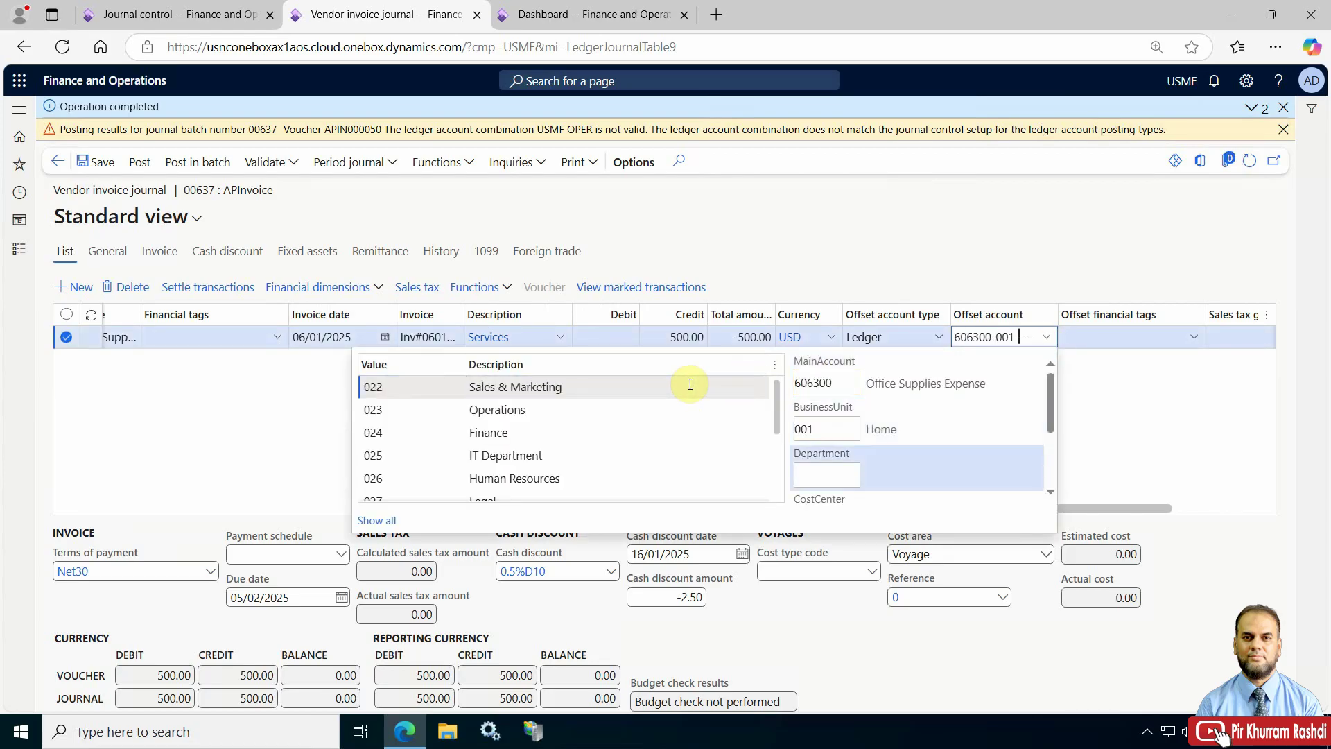
pyautogui.click(1125, 448)
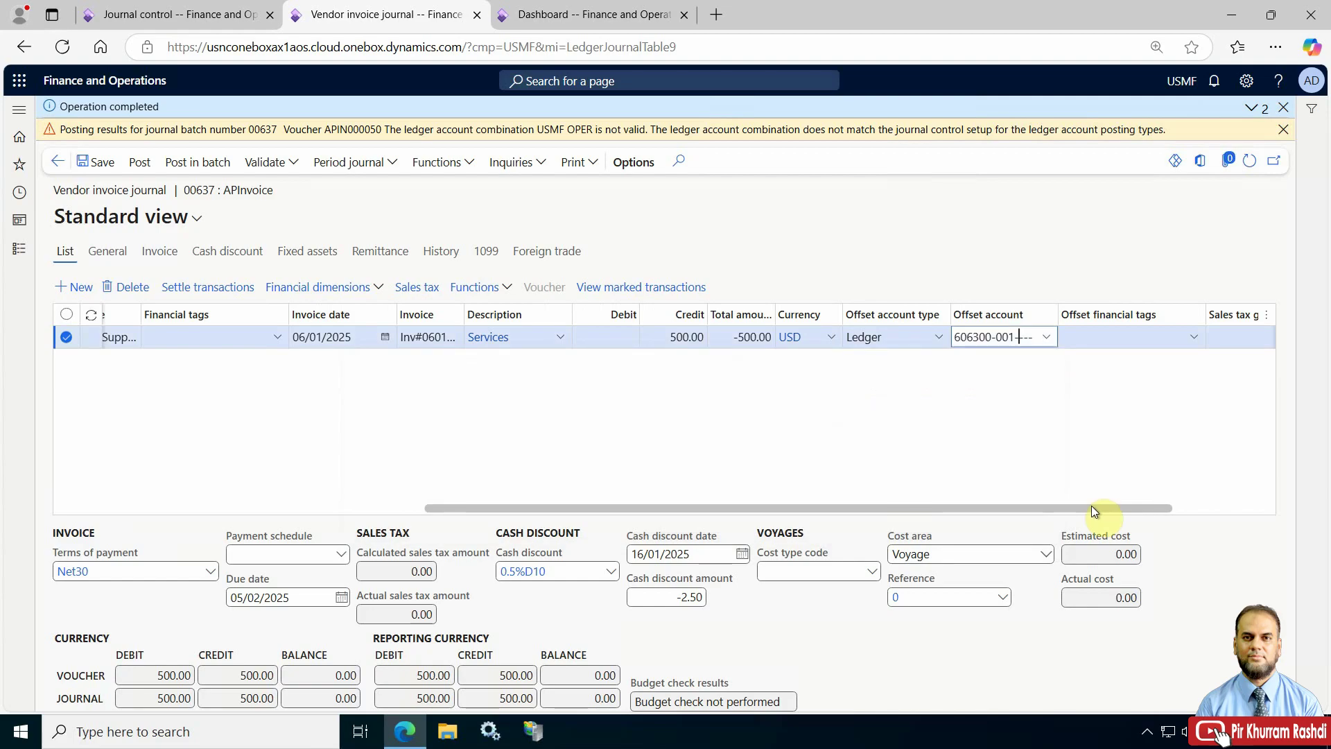
# Dismiss the posting results messages and validate the vendor invoice journal again with the ledger offset account.
pyautogui.click(1283, 129)
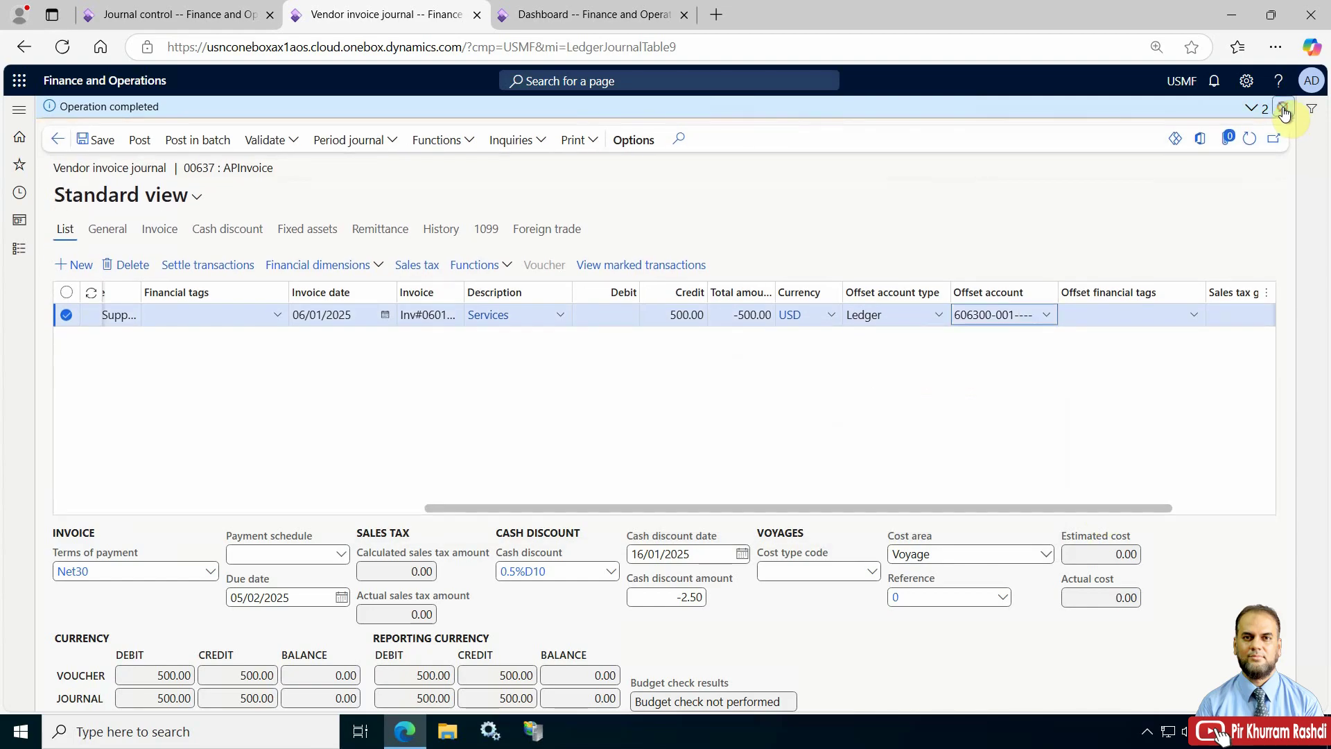
pyautogui.click(1283, 109)
pyautogui.click(267, 117)
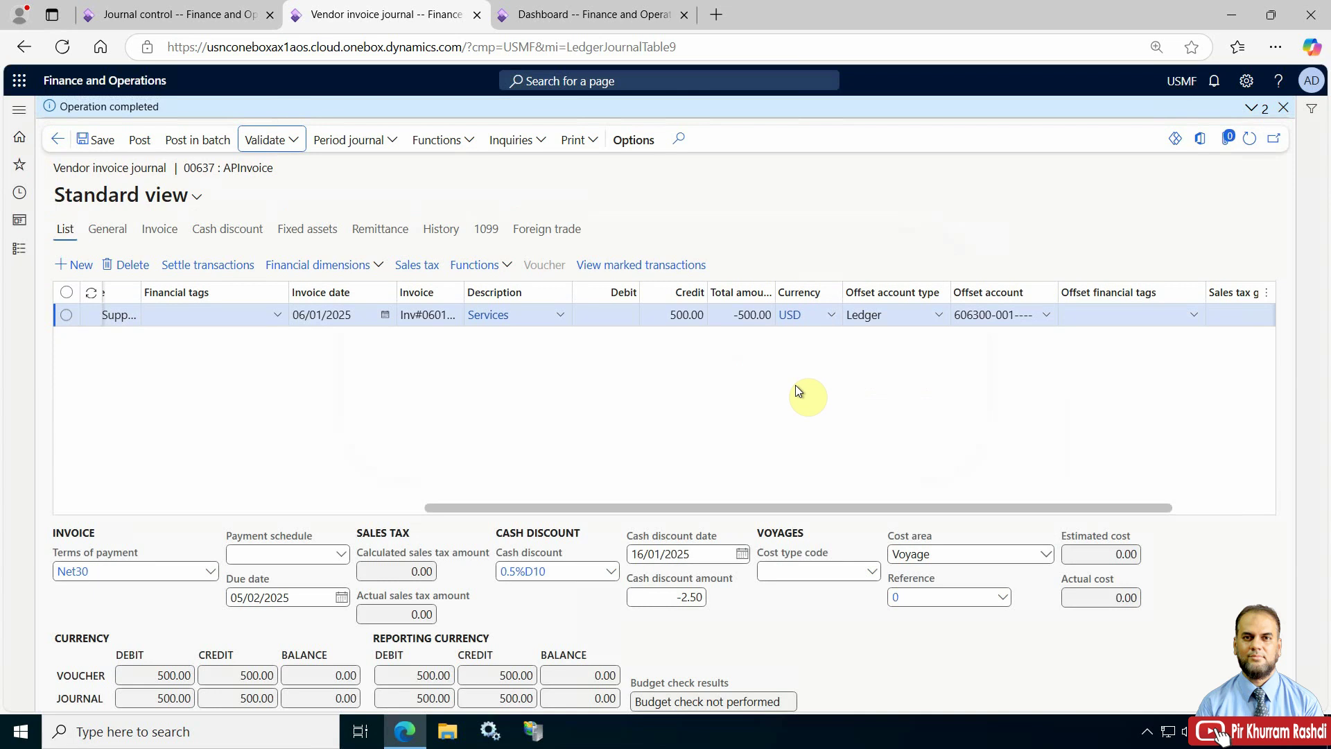
pyautogui.moveTo(520, 507); pyautogui.dragTo(953, 505)
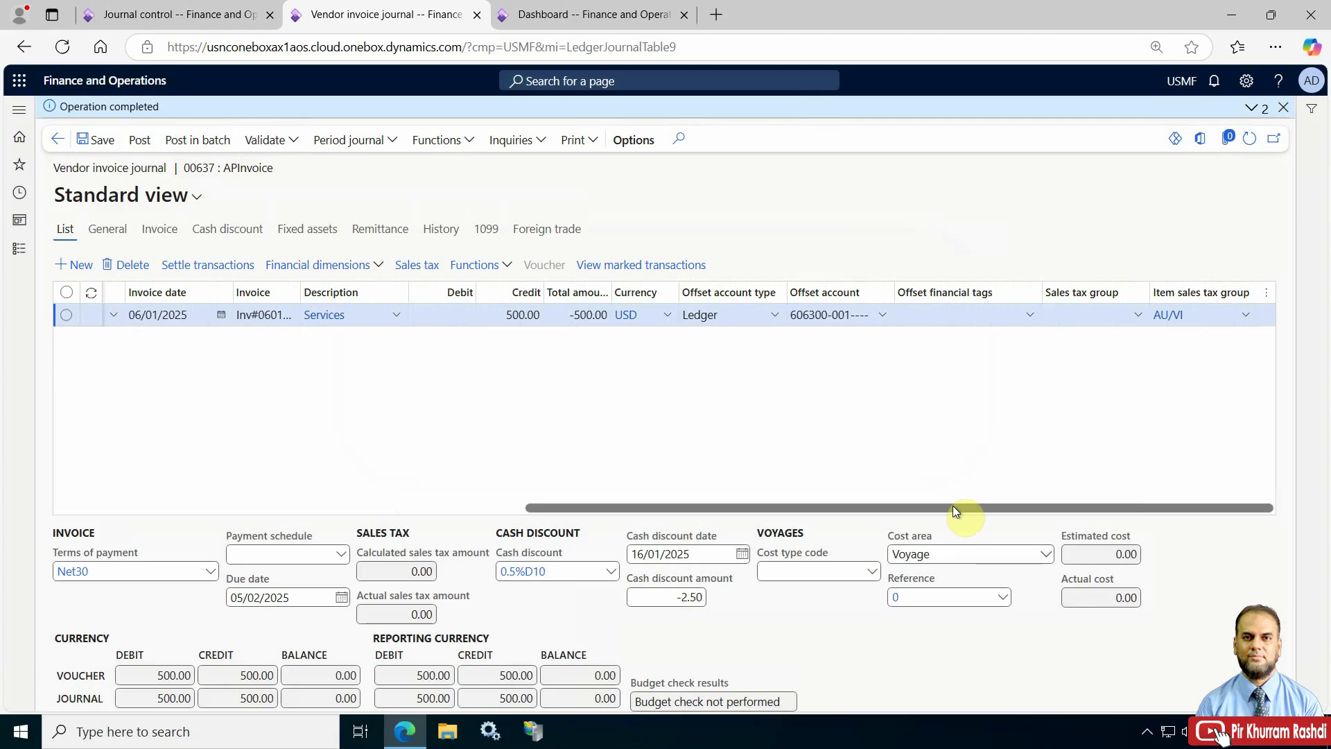
# Compare the allowed account types of APInvReg and APInvoice on the journal control page.
pyautogui.click(182, 14)
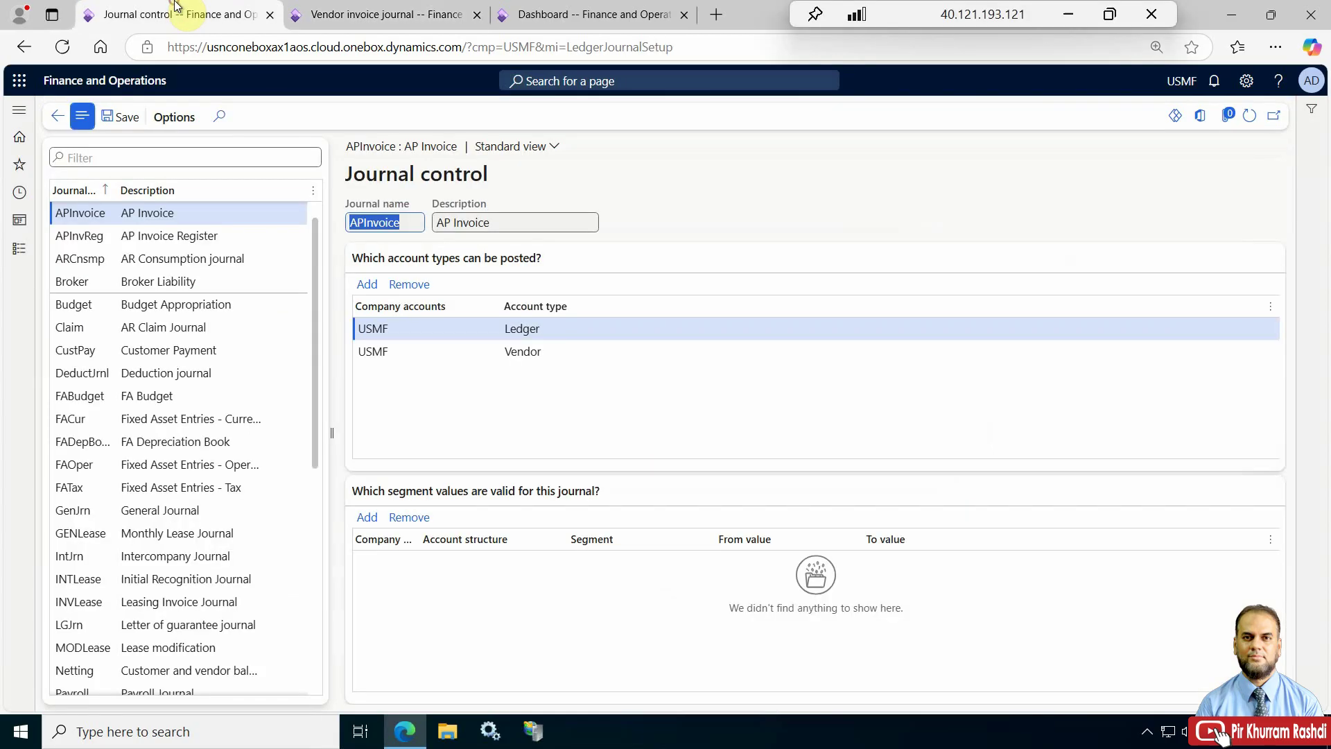
pyautogui.click(148, 239)
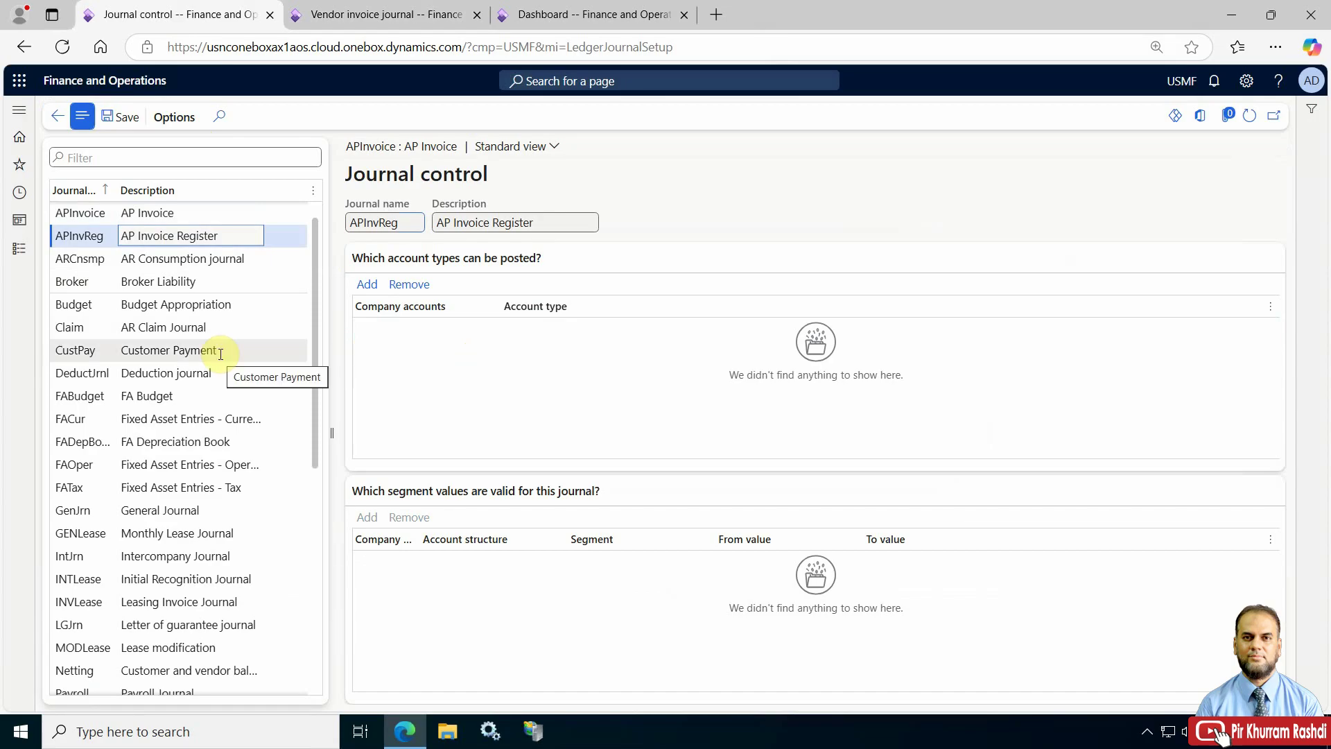
pyautogui.click(185, 215)
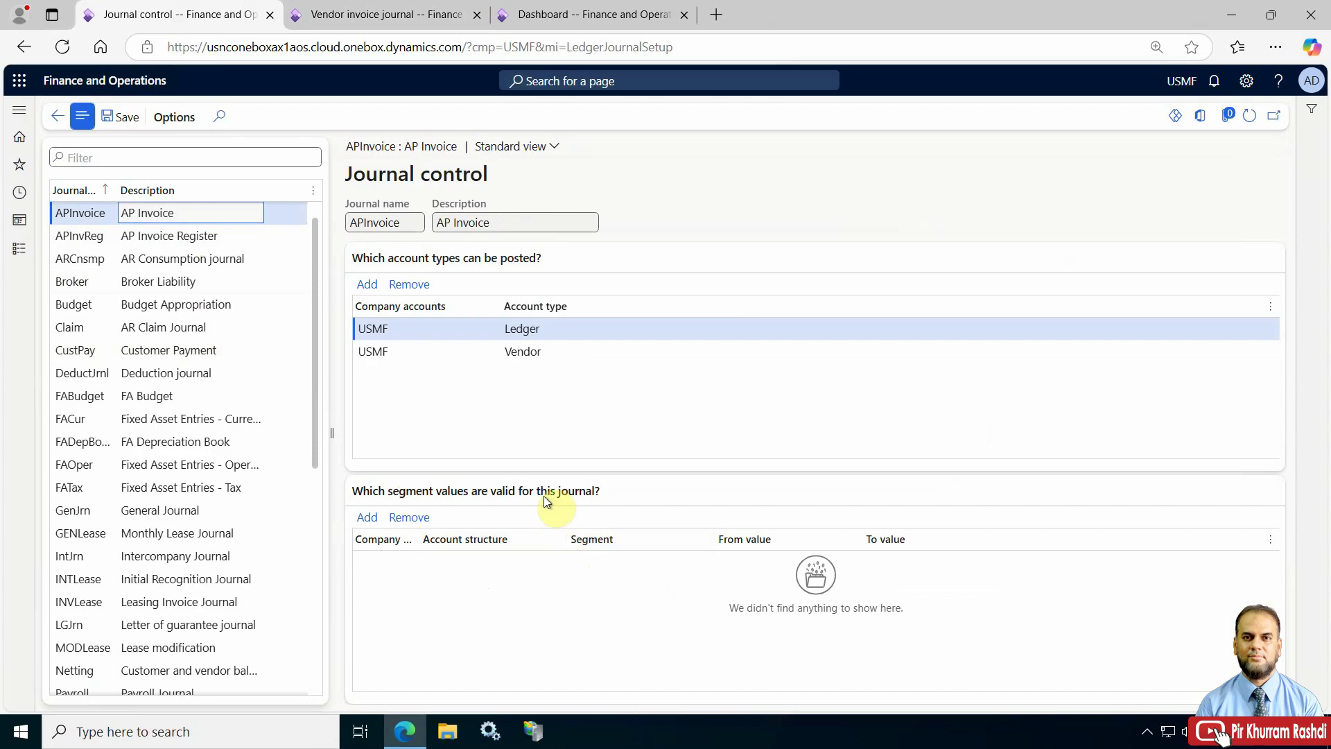
pyautogui.click(504, 335)
pyautogui.click(504, 352)
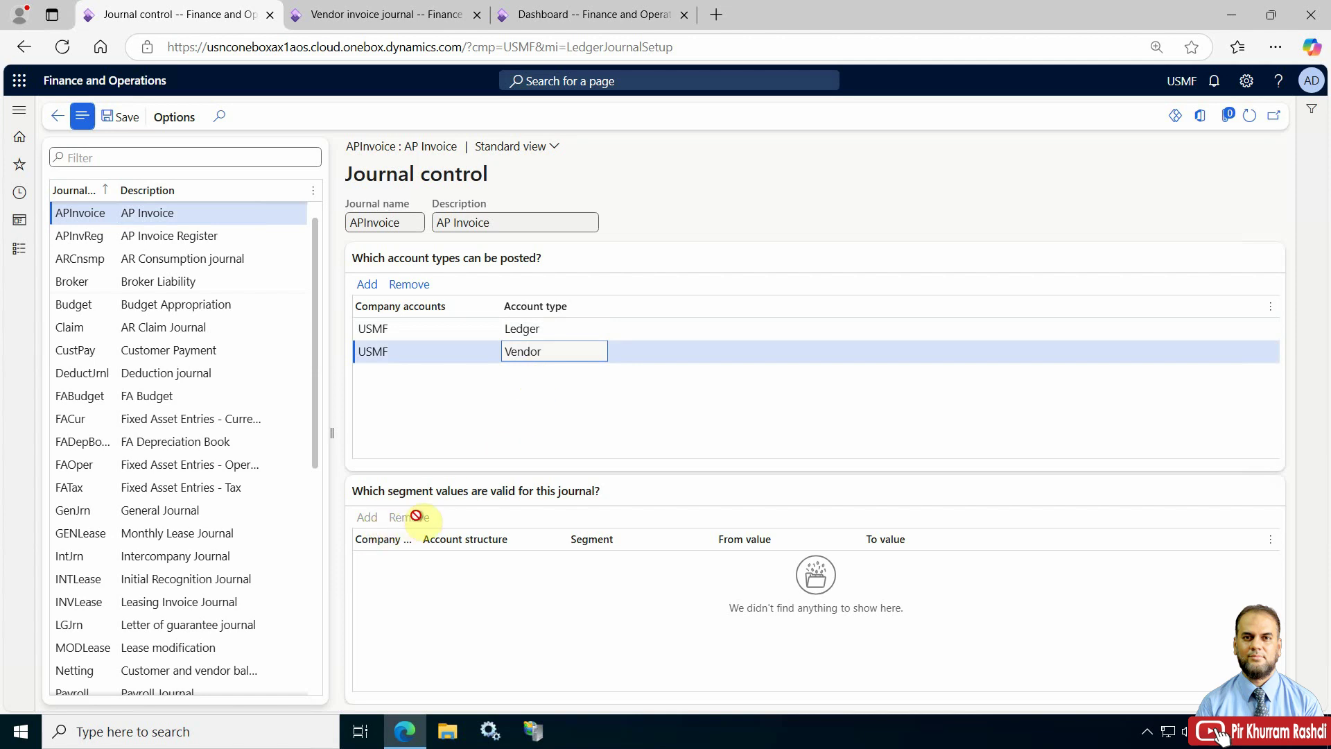
# Add a valid segment row to the USMF Ledger account type with account structure Manufacturing P&L and segment BusinessUnit.
pyautogui.click(444, 328)
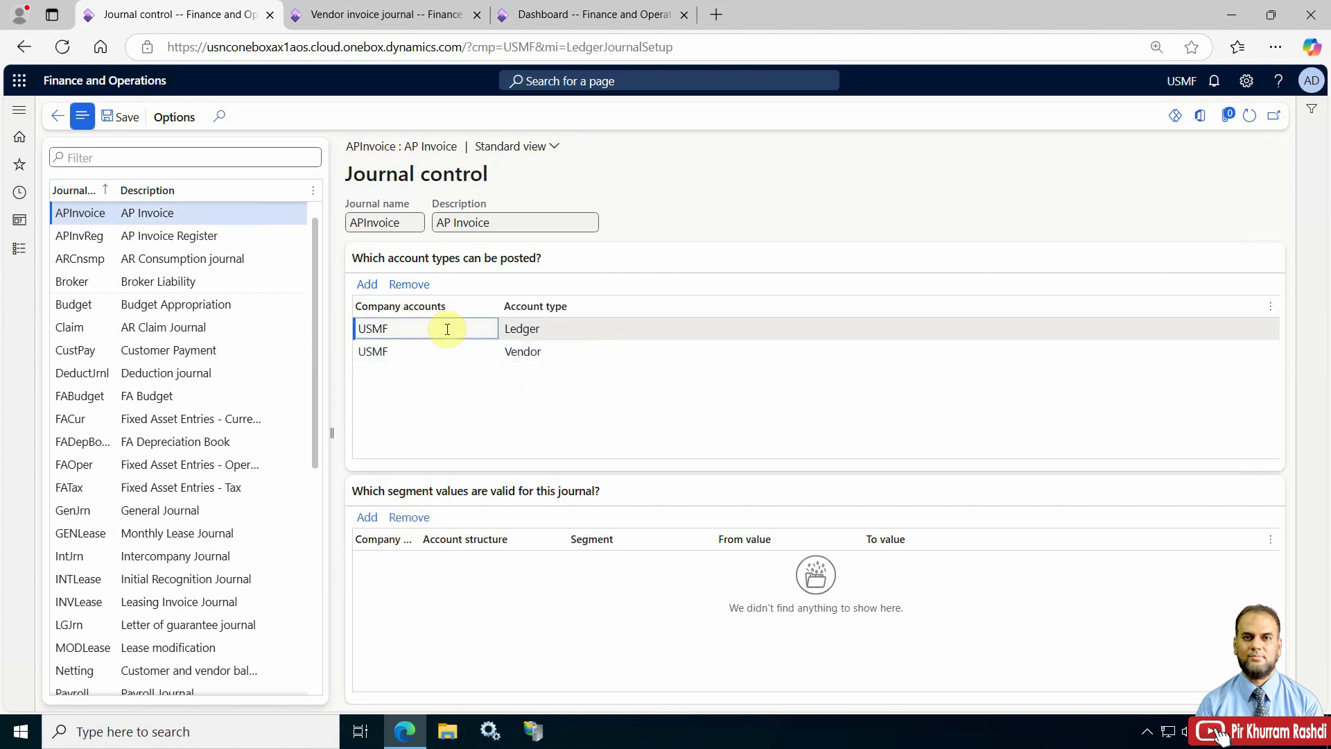
pyautogui.click(368, 518)
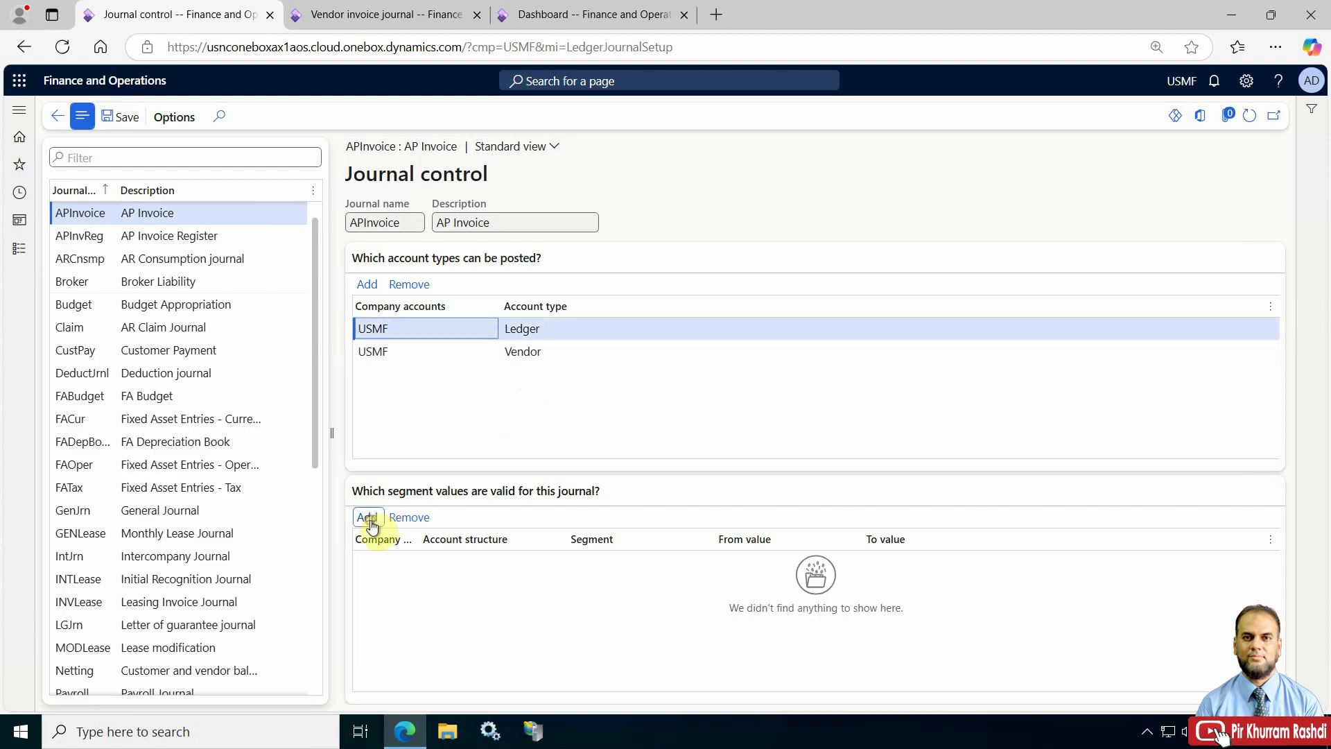
pyautogui.click(577, 563)
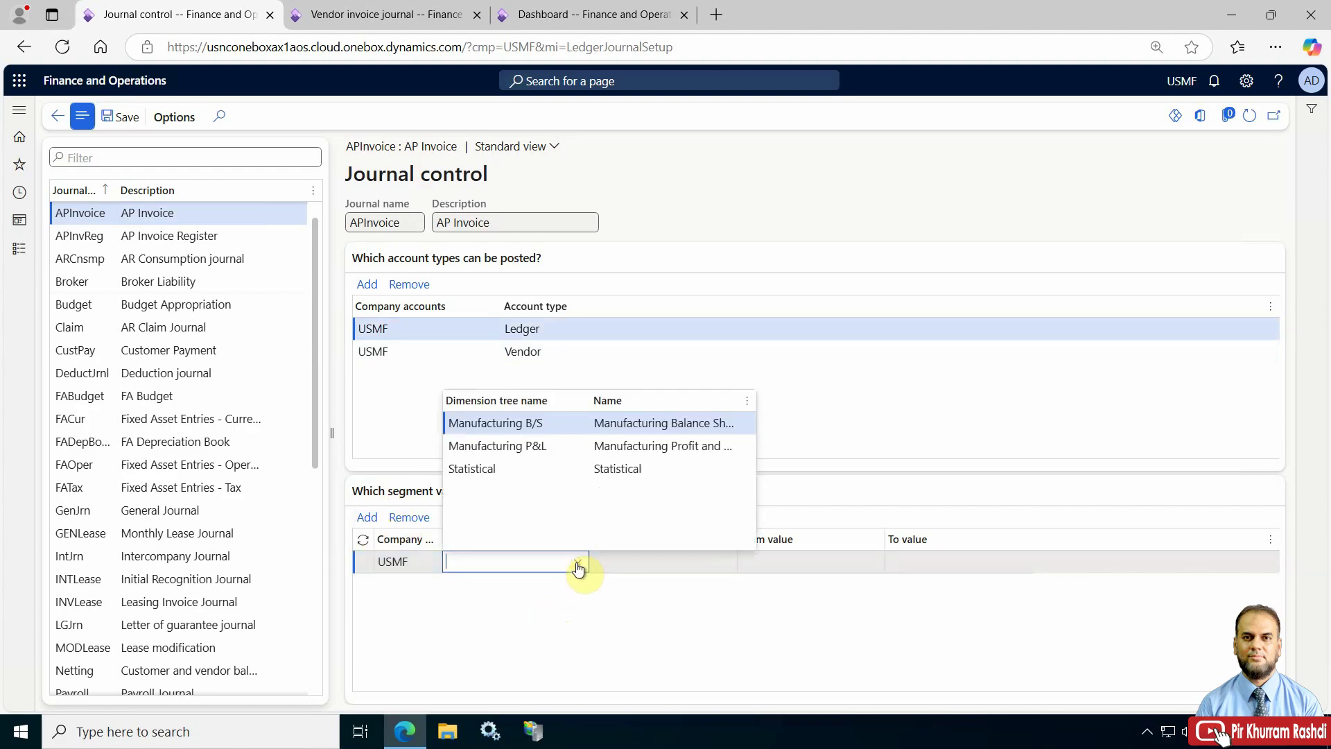
pyautogui.click(567, 443)
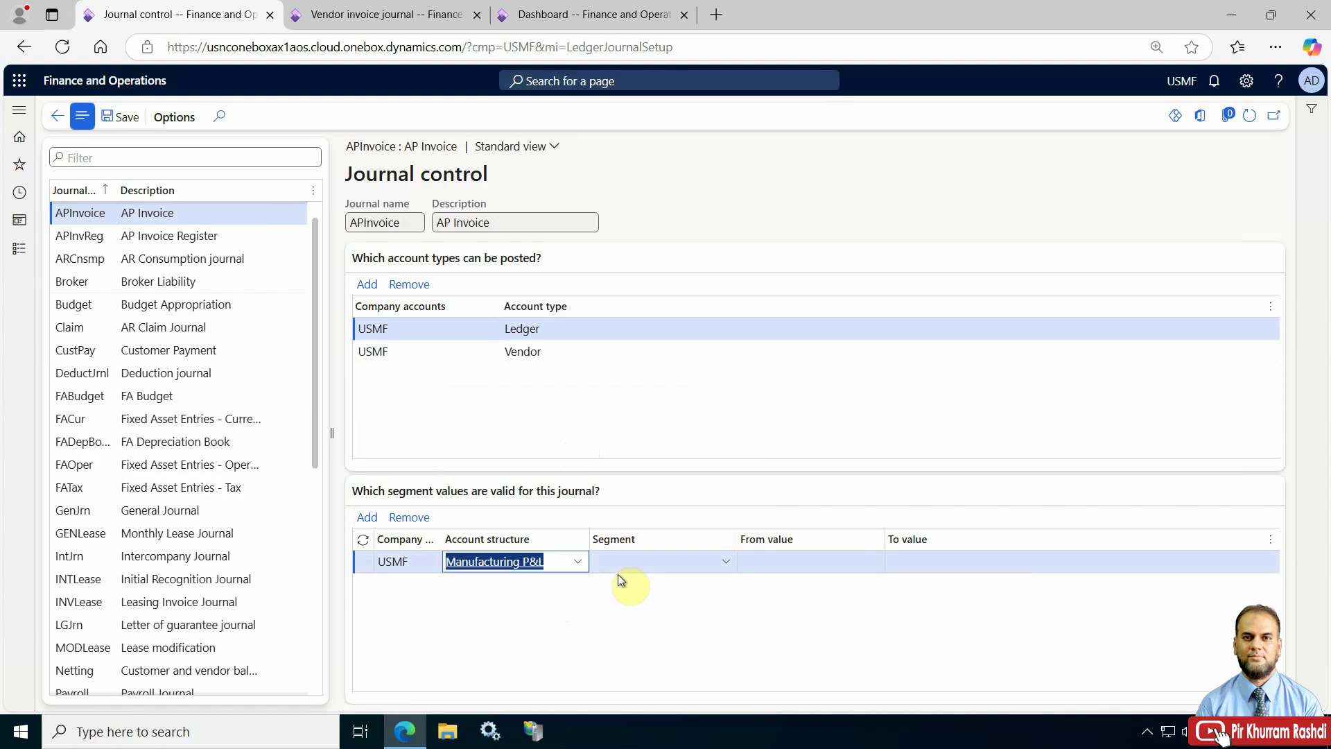
pyautogui.click(726, 562)
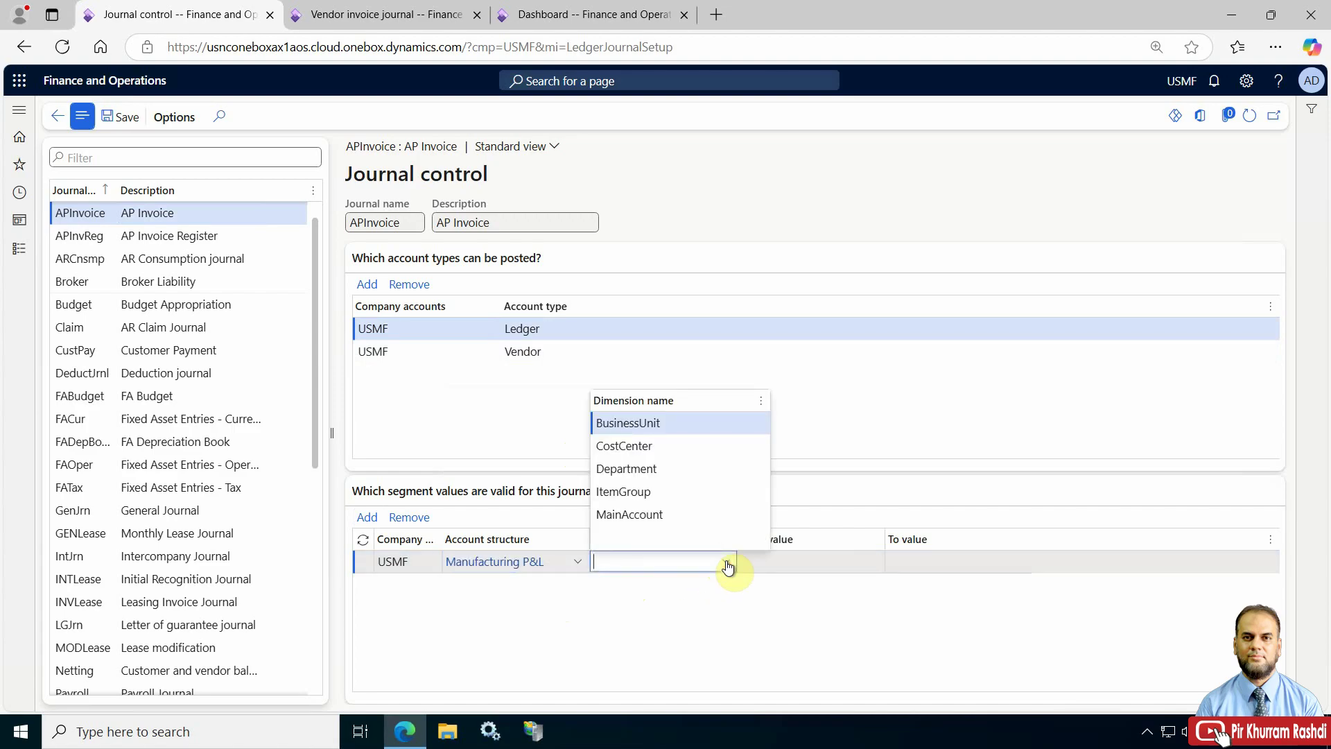
pyautogui.click(720, 425)
# Set the BusinessUnit segment range from 003 to 003 and save the journal control setup.
pyautogui.click(874, 562)
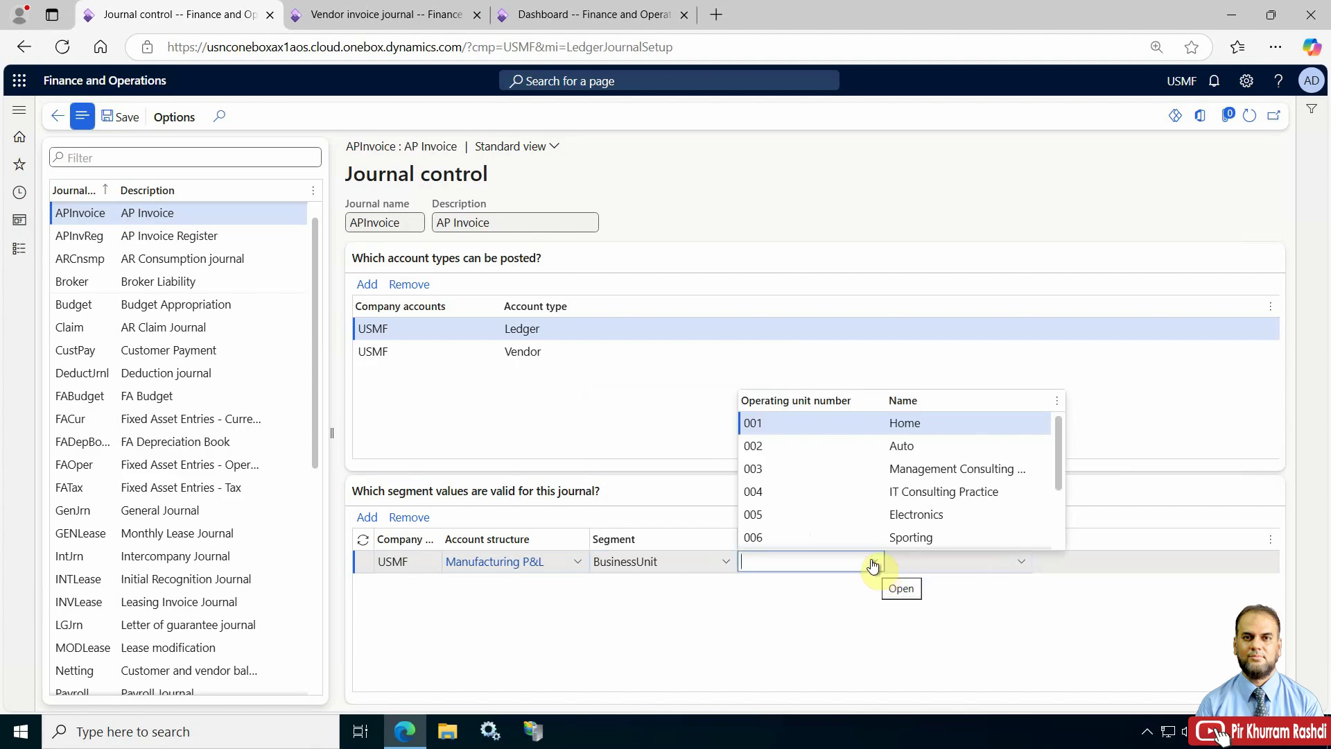
pyautogui.click(826, 464)
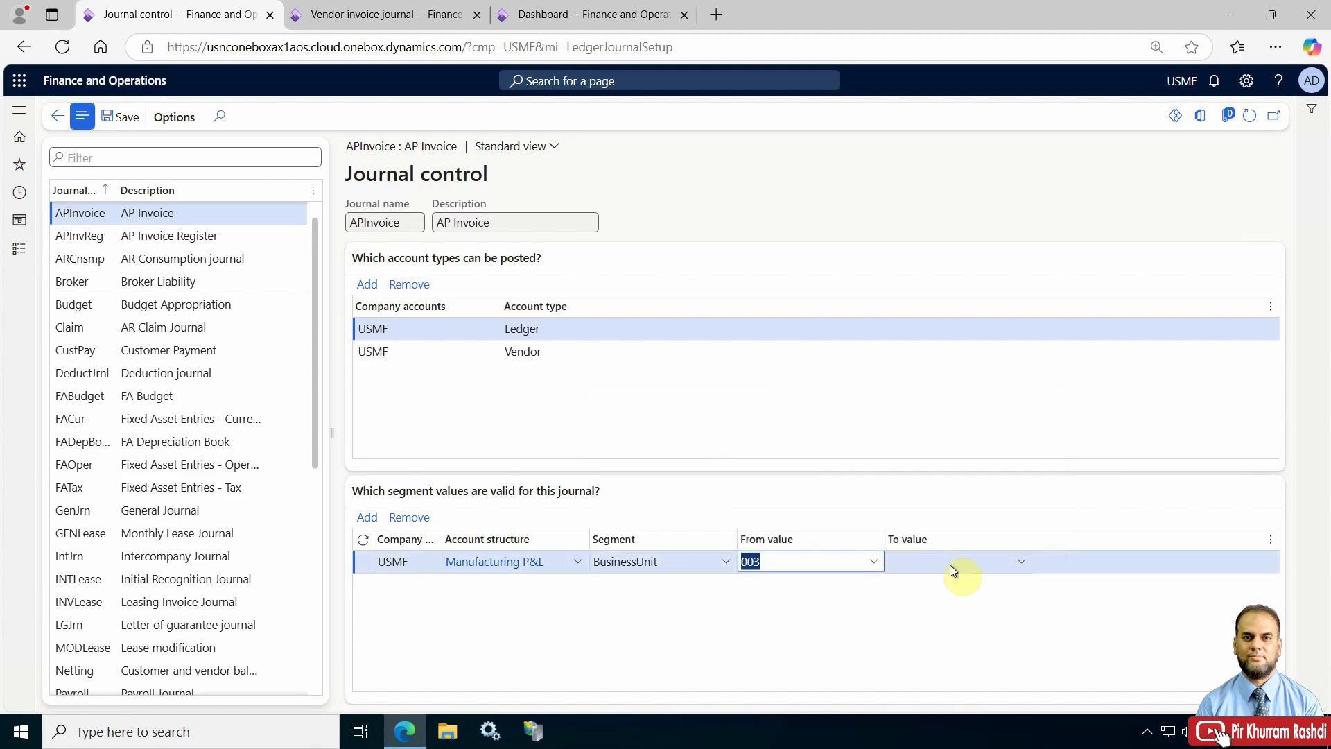
pyautogui.click(1022, 562)
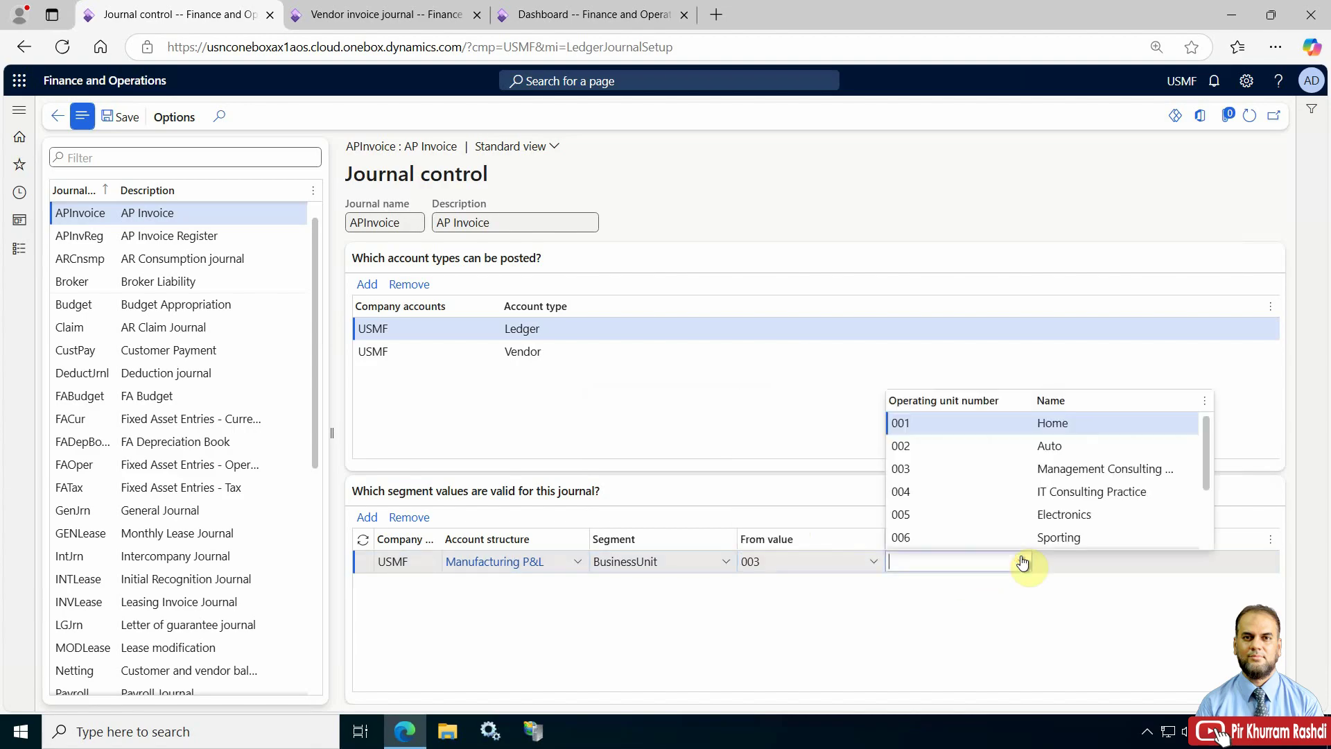
pyautogui.click(988, 470)
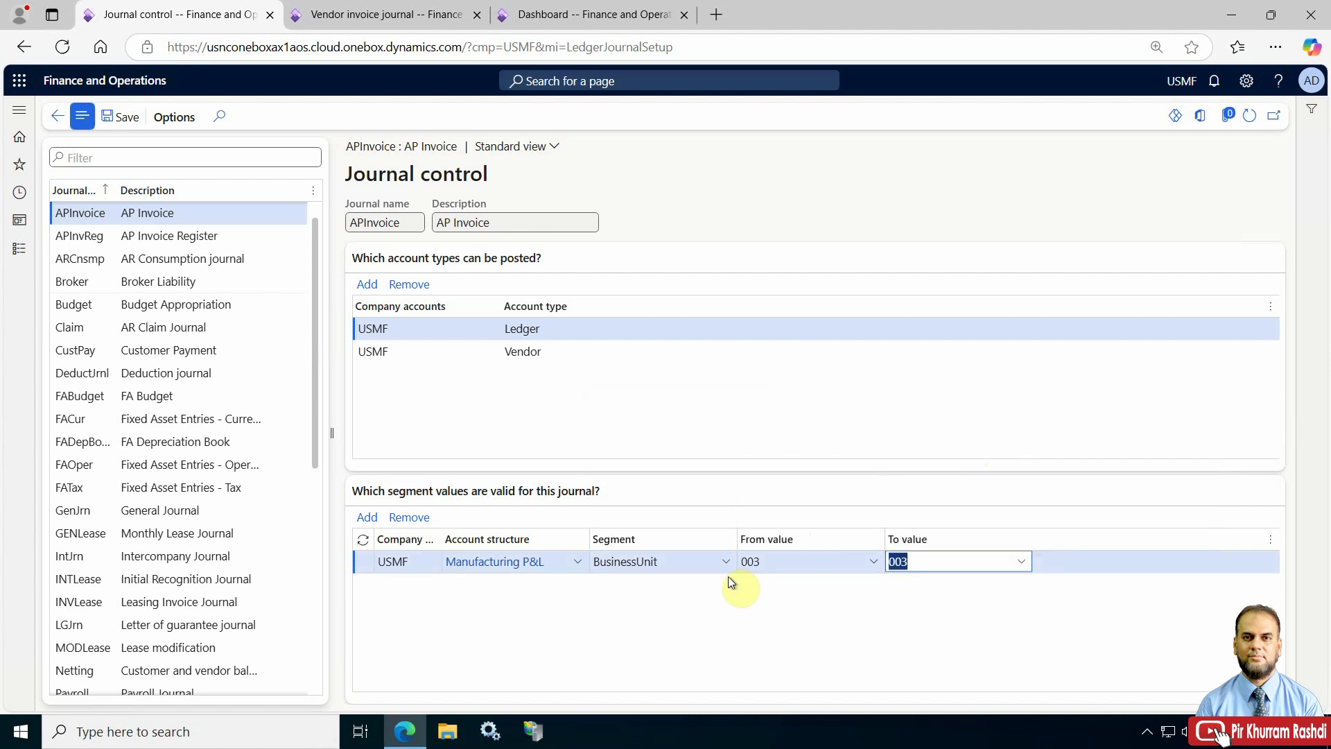
pyautogui.click(808, 562)
pyautogui.click(134, 126)
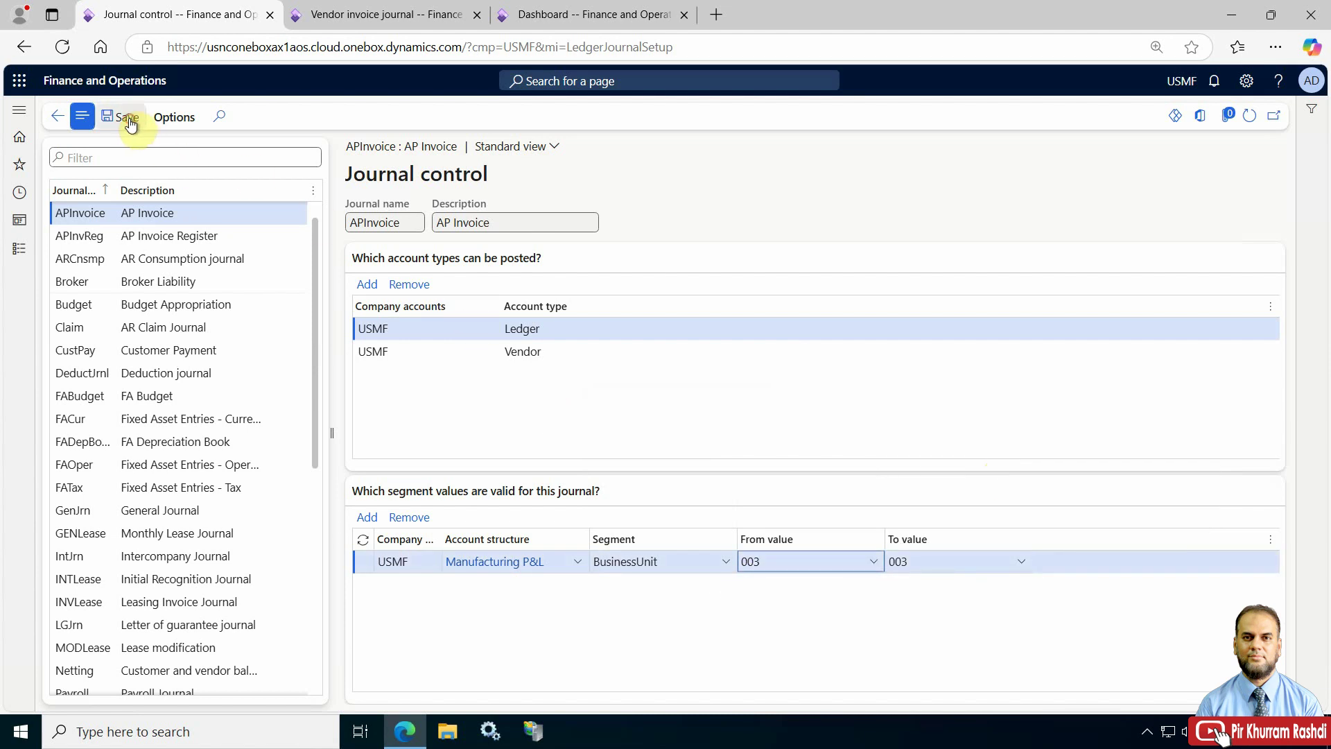
pyautogui.click(770, 564)
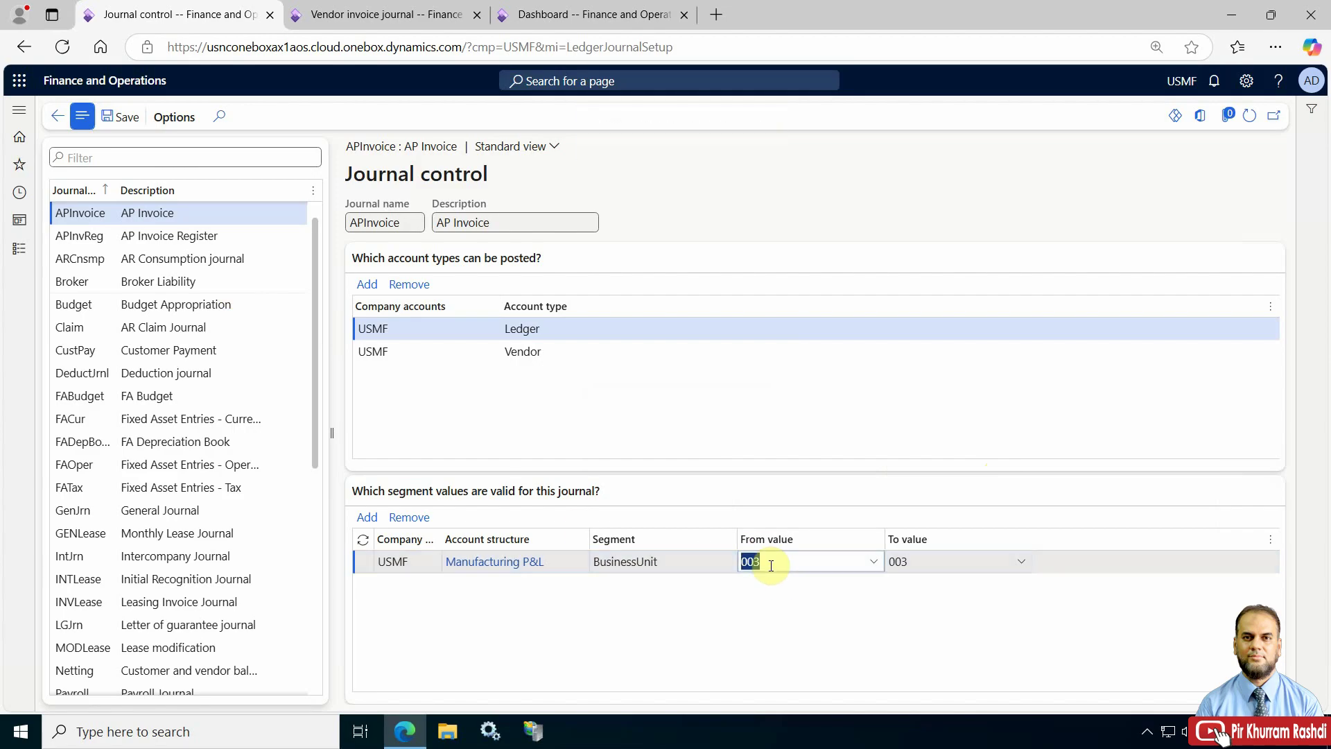
# Return to the vendor invoice journal, check the business unit in the line's offset account, and dismiss the message.
pyautogui.click(382, 8)
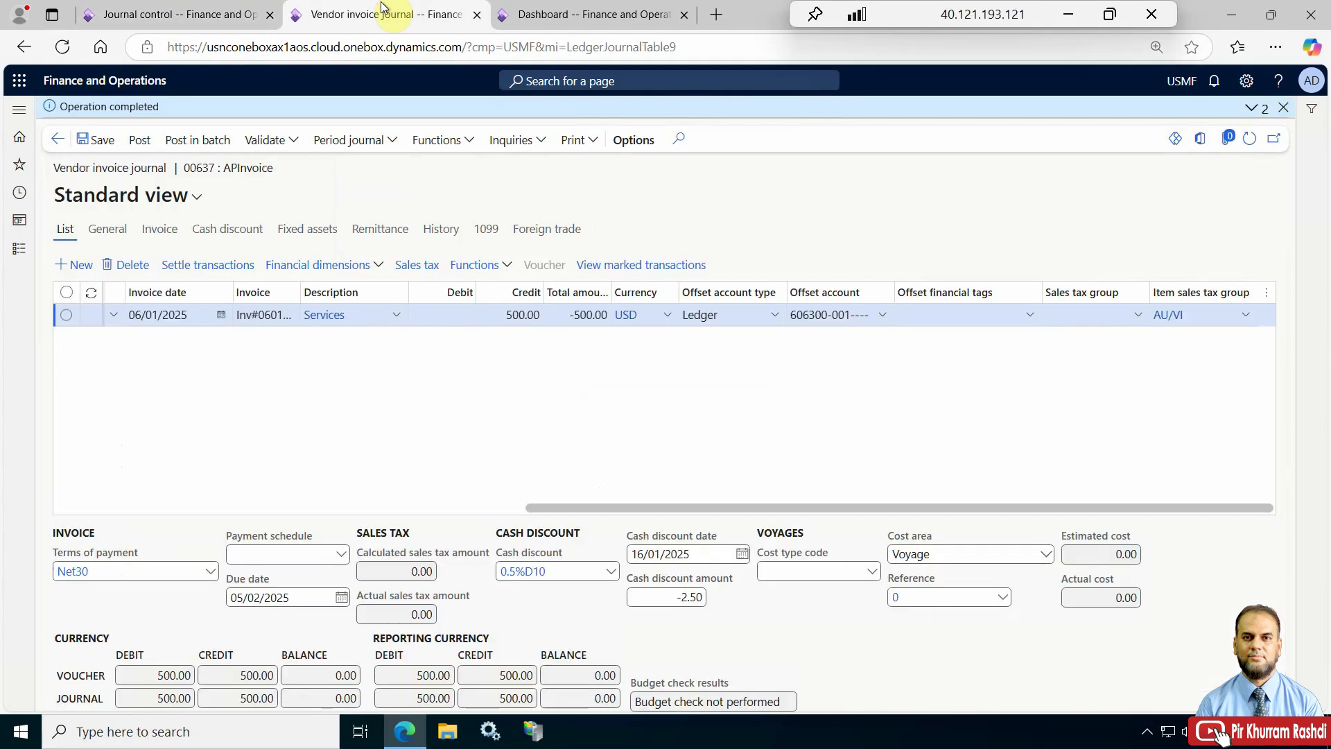
pyautogui.click(837, 315)
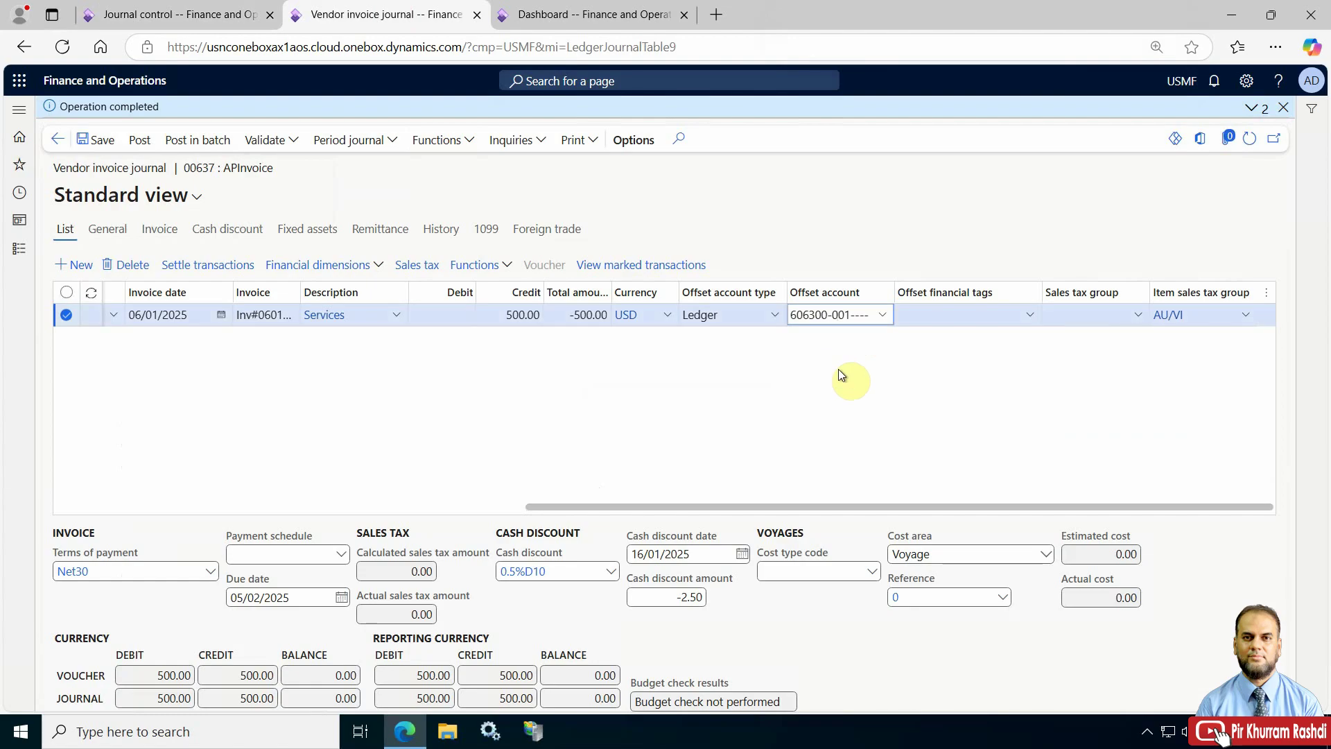
pyautogui.click(882, 315)
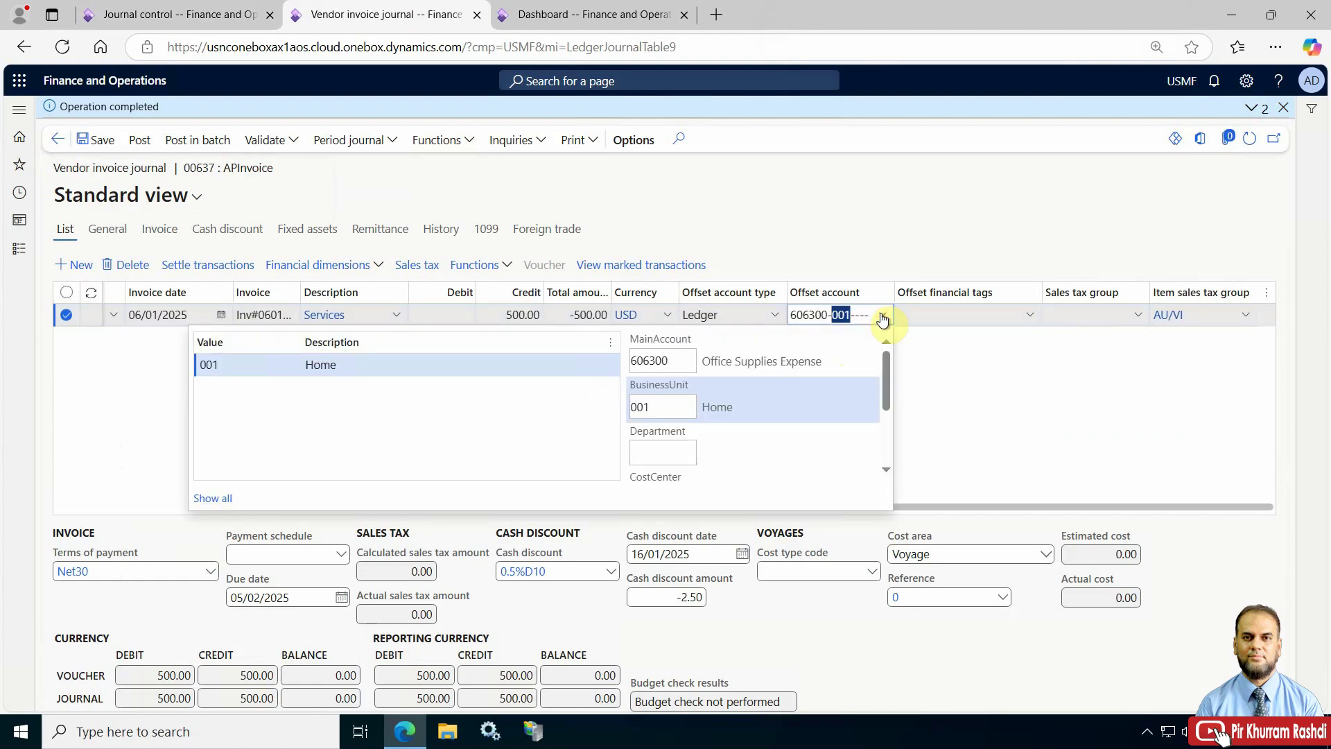
pyautogui.click(988, 389)
pyautogui.click(1281, 109)
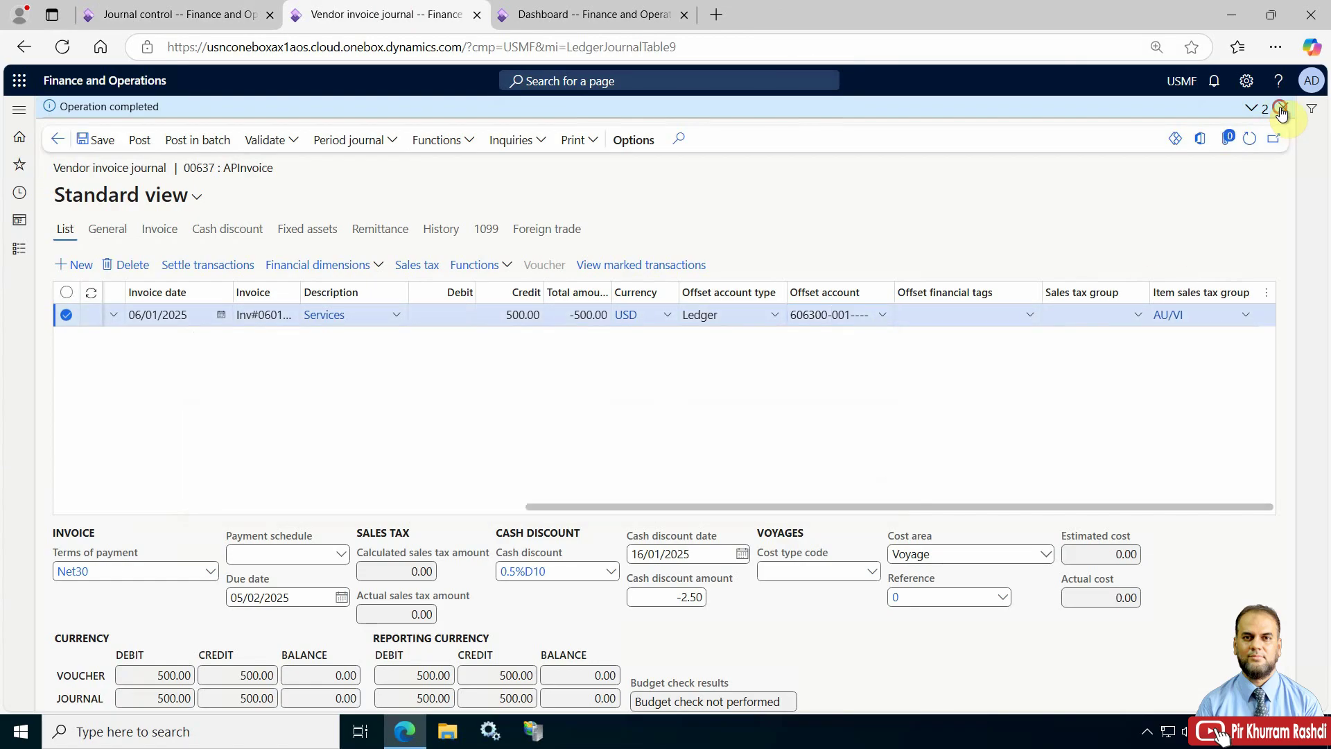
# Validate the vendor invoice journal, and set the business unit in the line's offset account to 003, dismissing the messages.
pyautogui.click(275, 120)
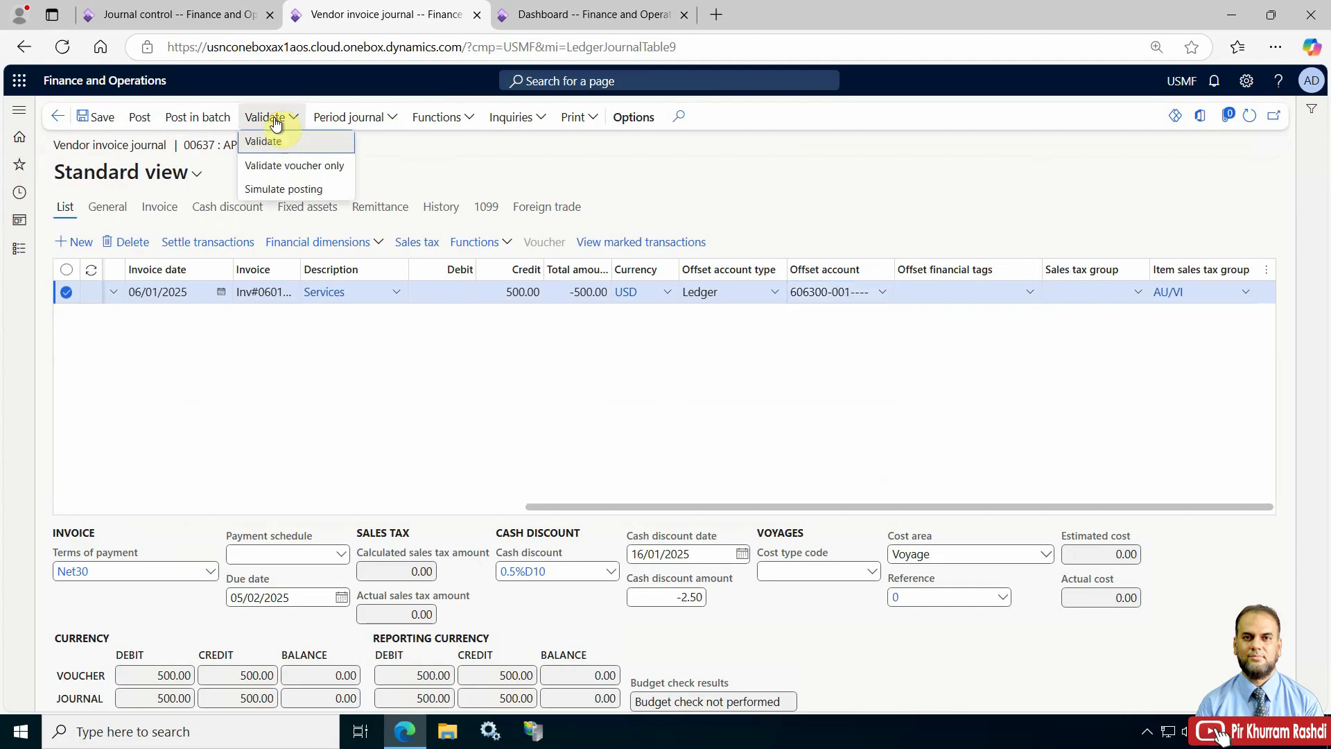
pyautogui.click(273, 140)
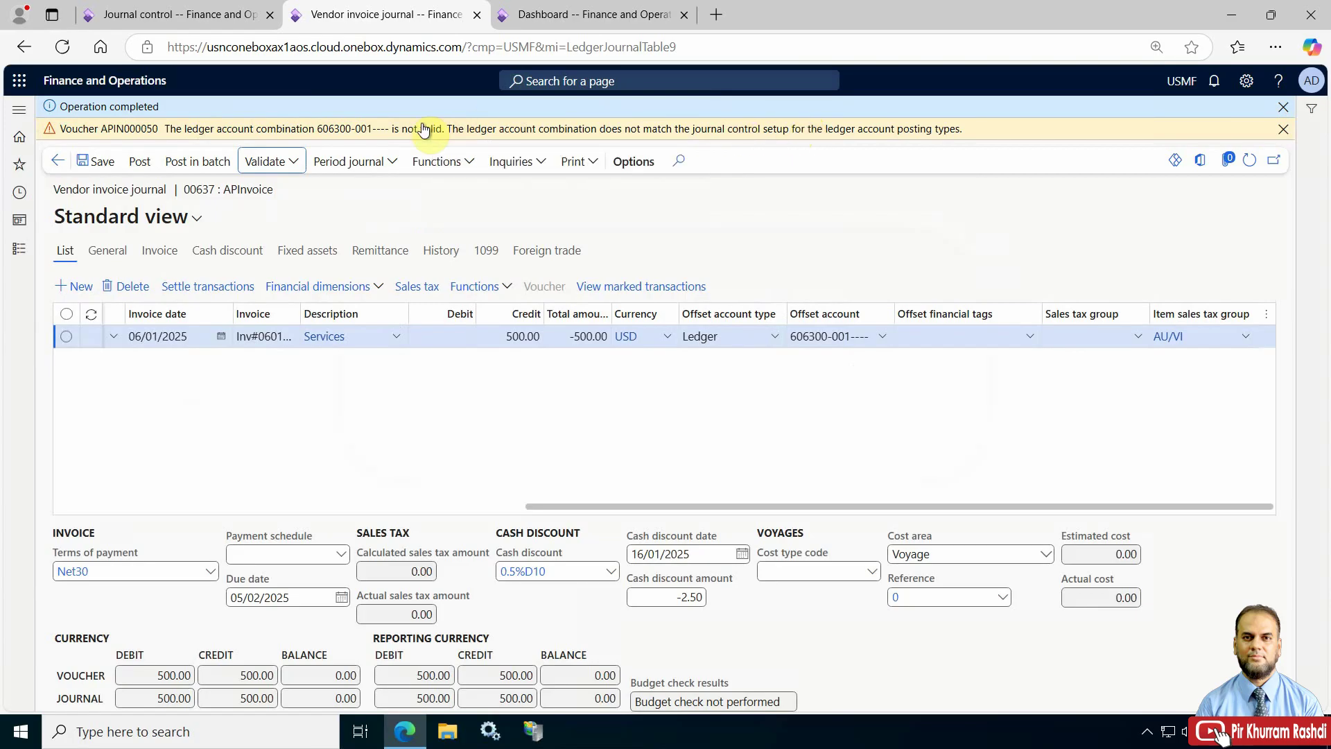
pyautogui.click(843, 337)
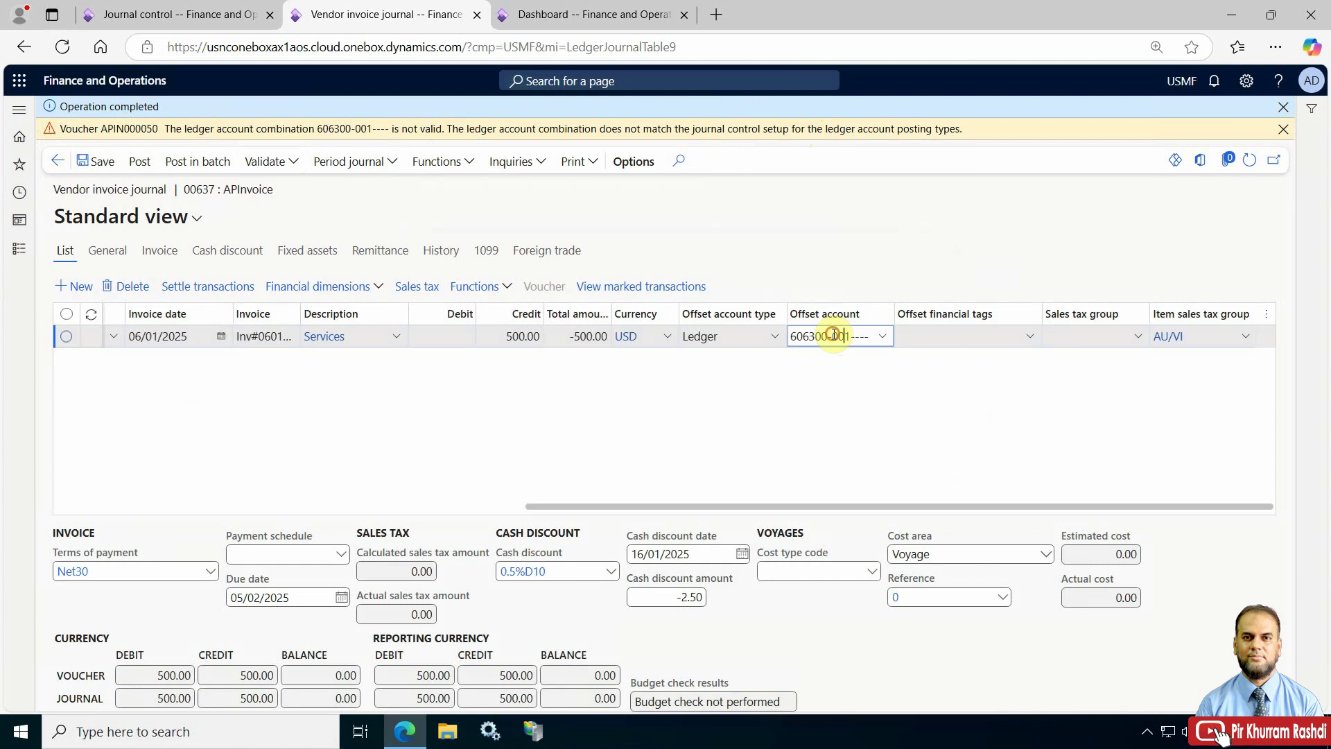
pyautogui.moveTo(831, 336); pyautogui.dragTo(855, 336)
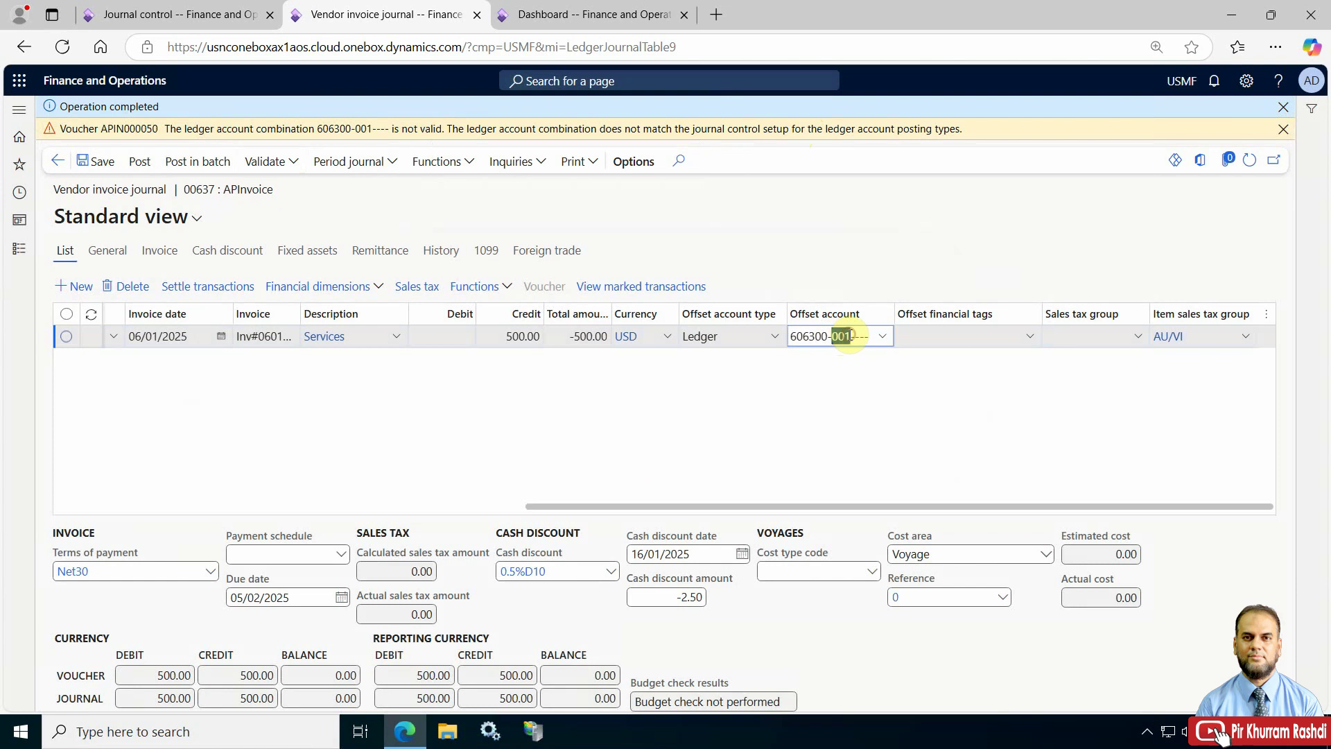
pyautogui.press('BackSpace')
pyautogui.click(882, 337)
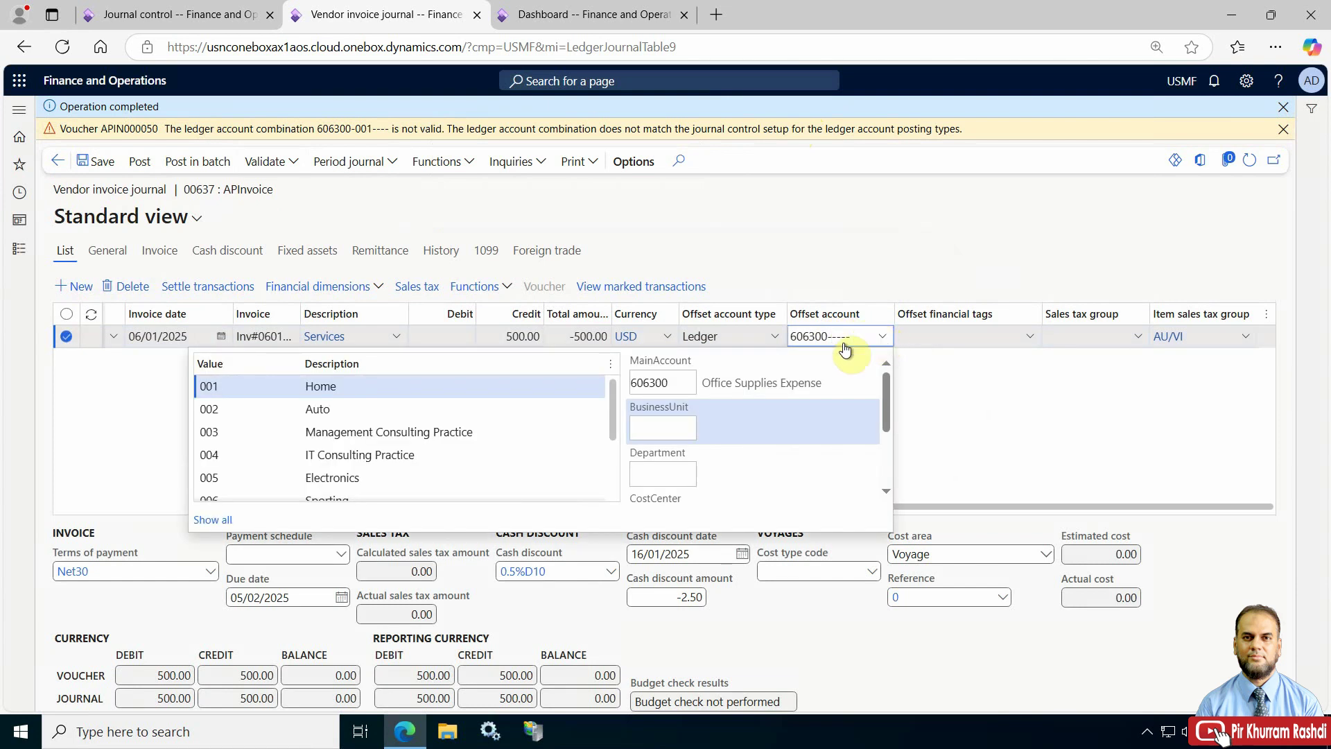
pyautogui.click(449, 431)
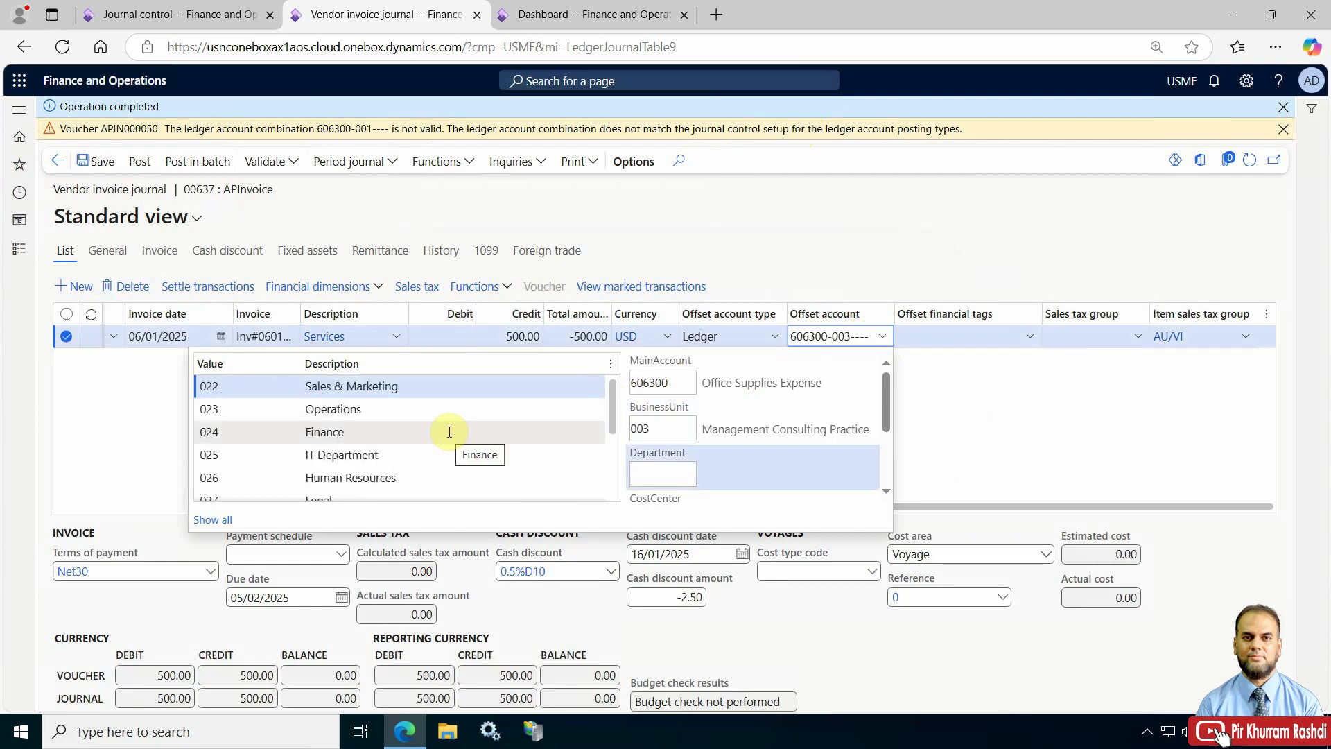
pyautogui.click(980, 425)
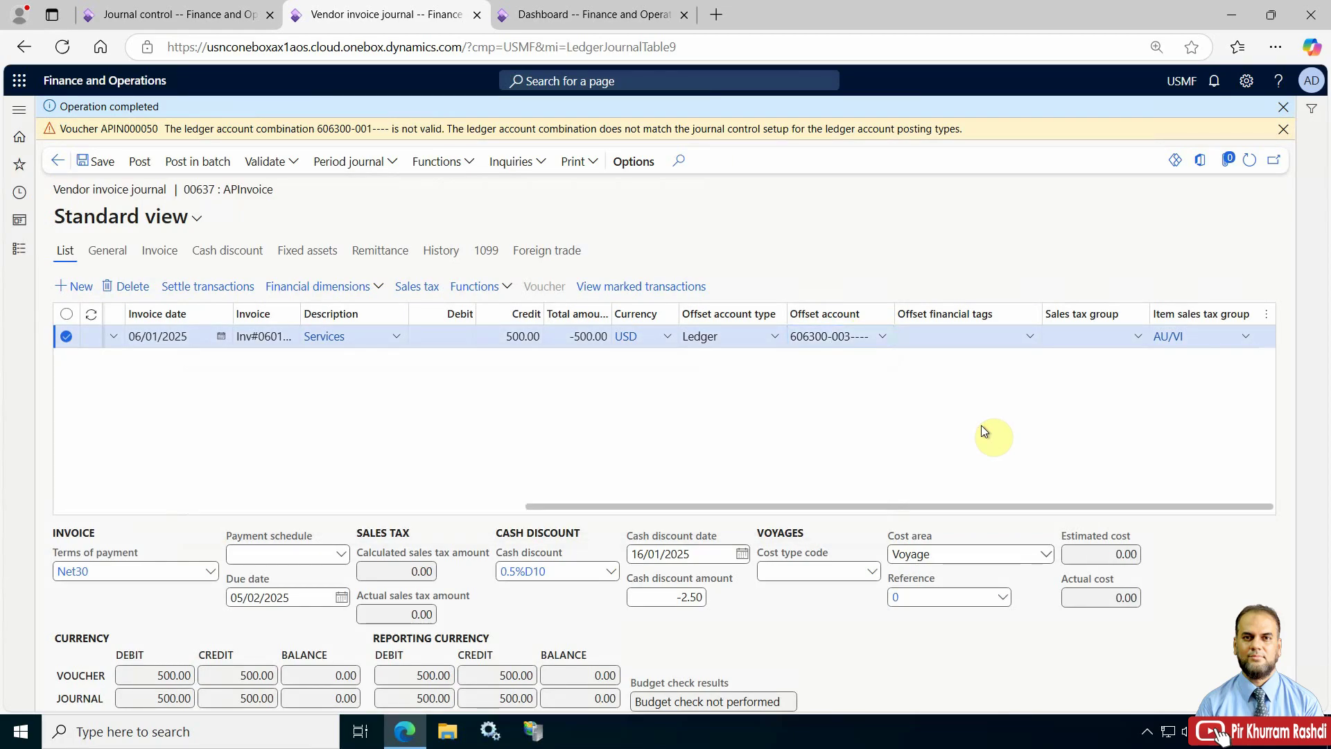
pyautogui.click(1283, 129)
pyautogui.click(1283, 106)
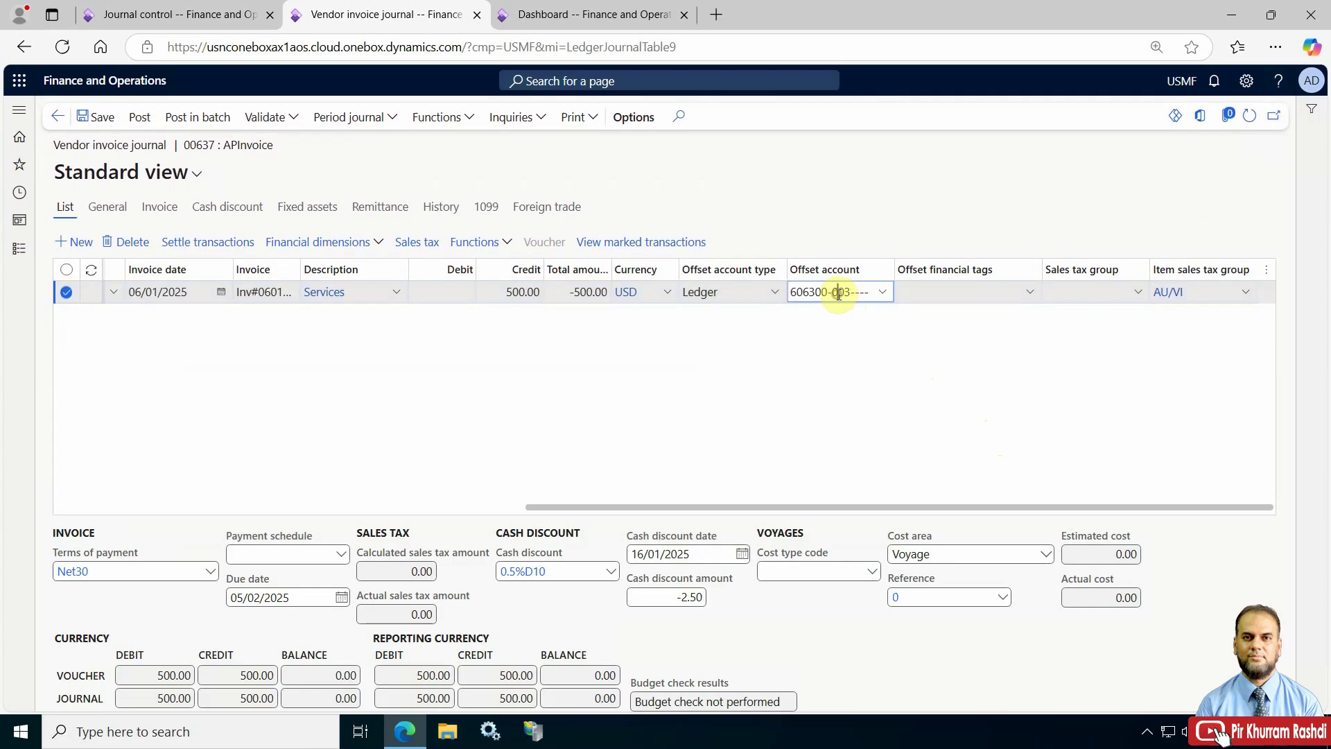
# Check the BusinessUnit range in the APInvoice journal control, and simulate posting of the vendor invoice journal, reviewing and dismissing its messages.
pyautogui.click(145, 14)
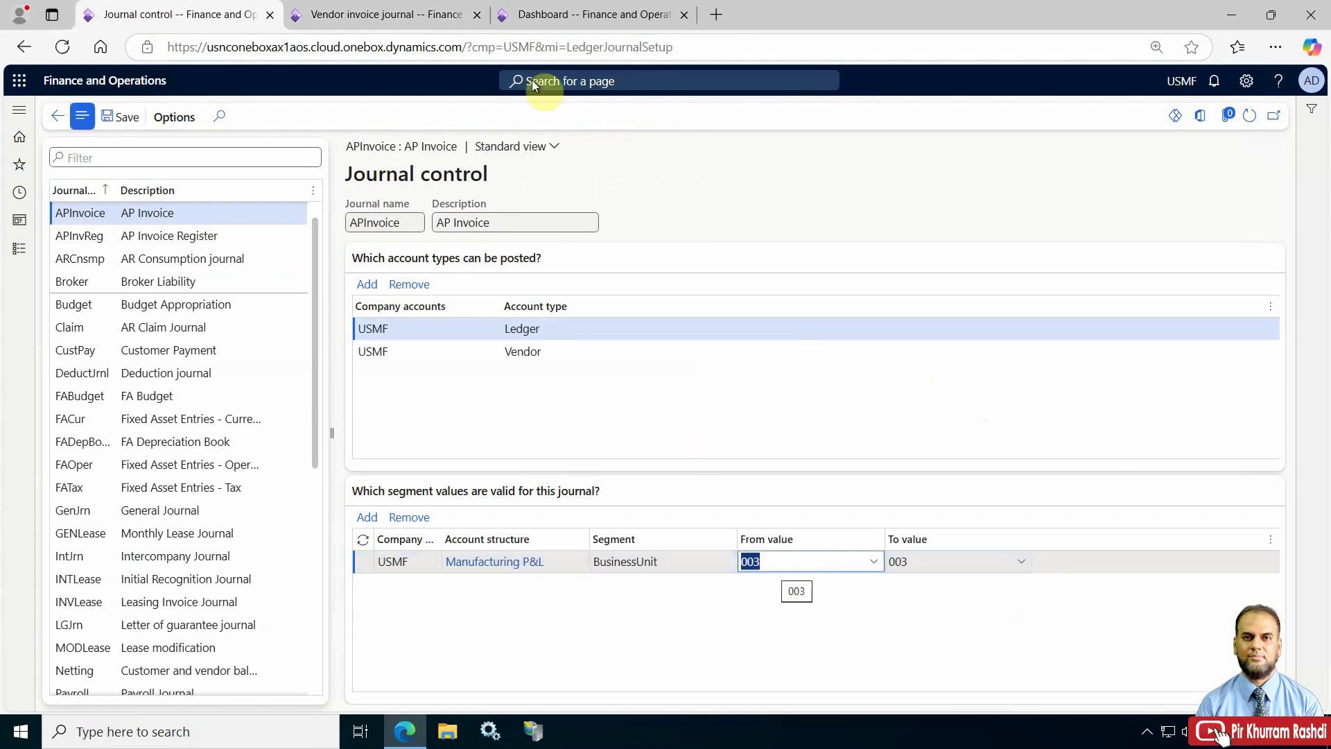
pyautogui.click(378, 14)
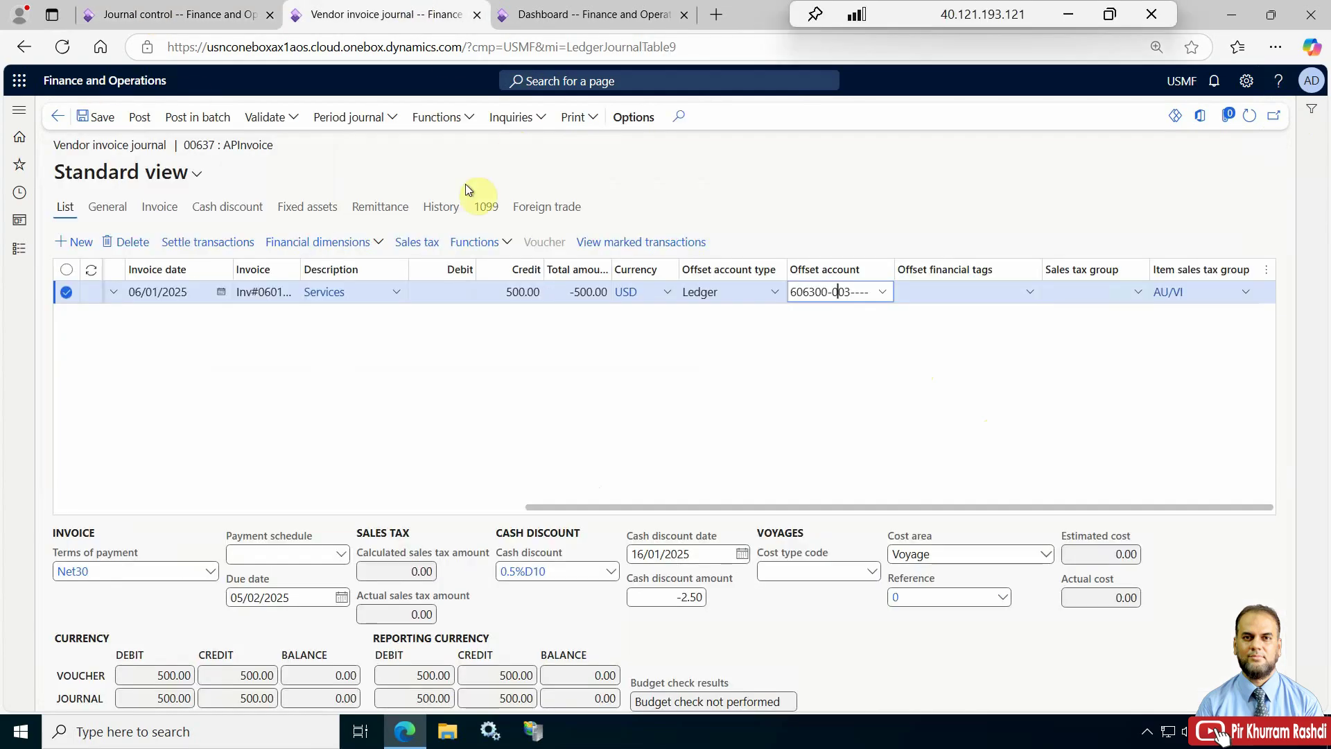
pyautogui.click(286, 116)
pyautogui.click(275, 190)
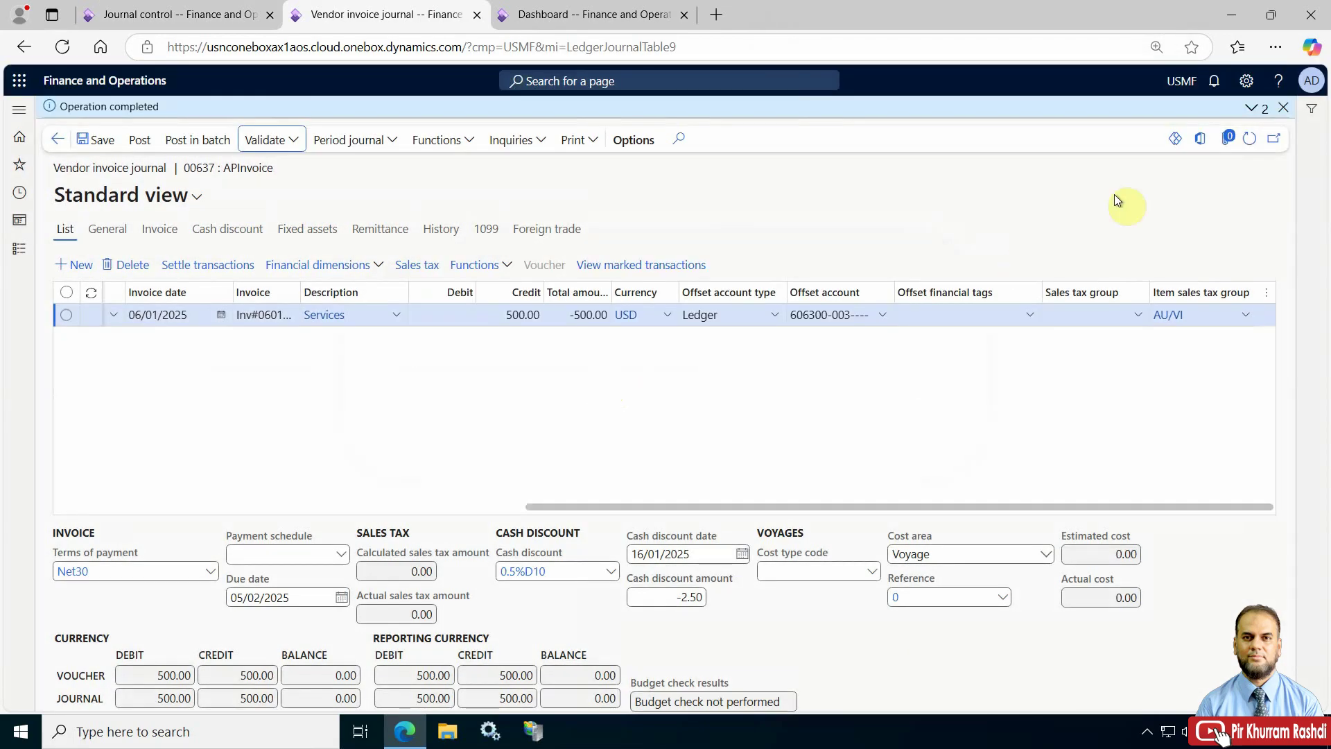
pyautogui.click(1252, 111)
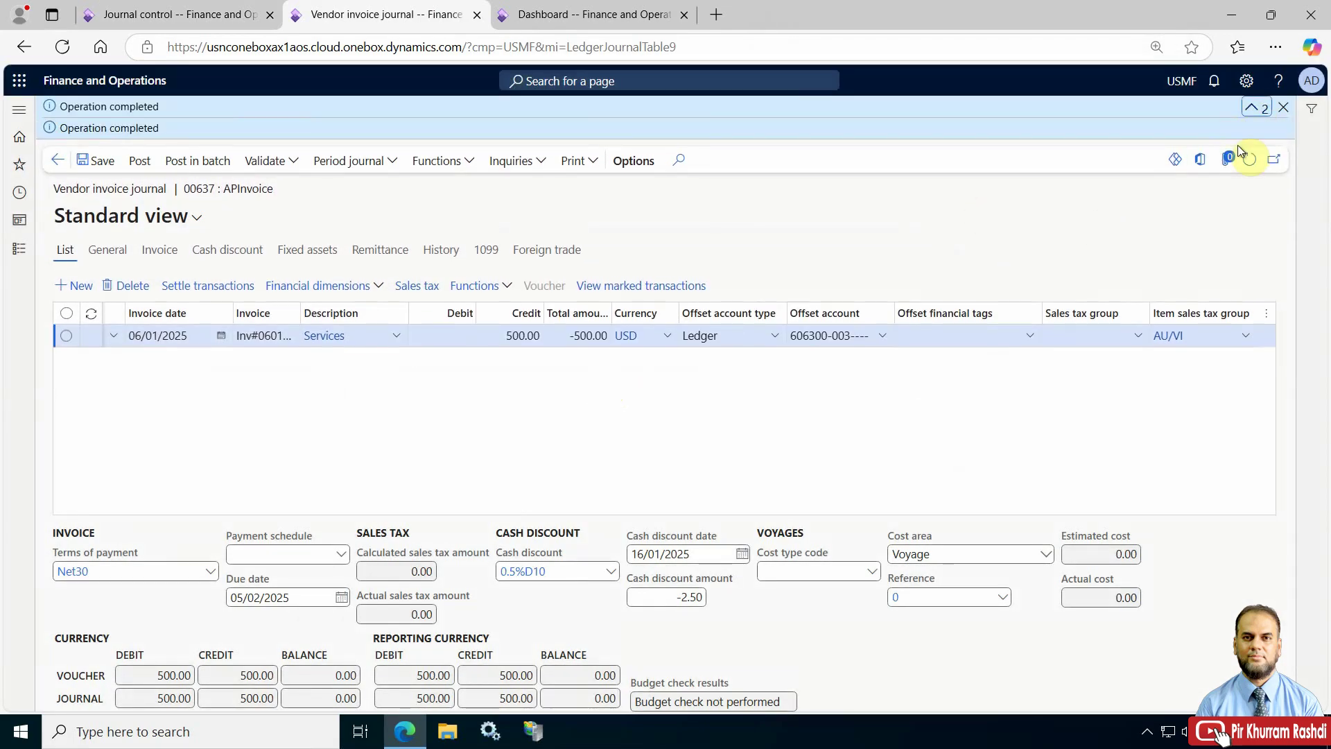
pyautogui.click(1284, 107)
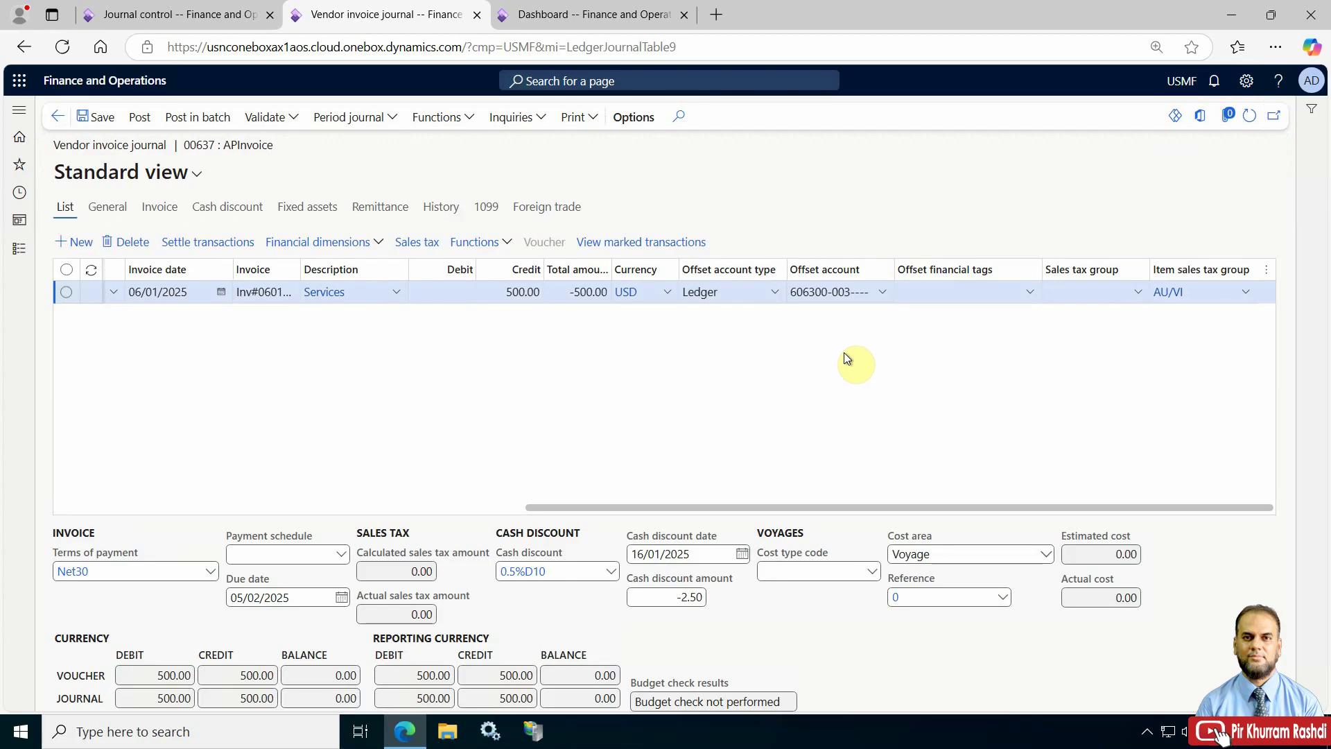
# Return to the APInvoice journal control setup.
pyautogui.click(160, 14)
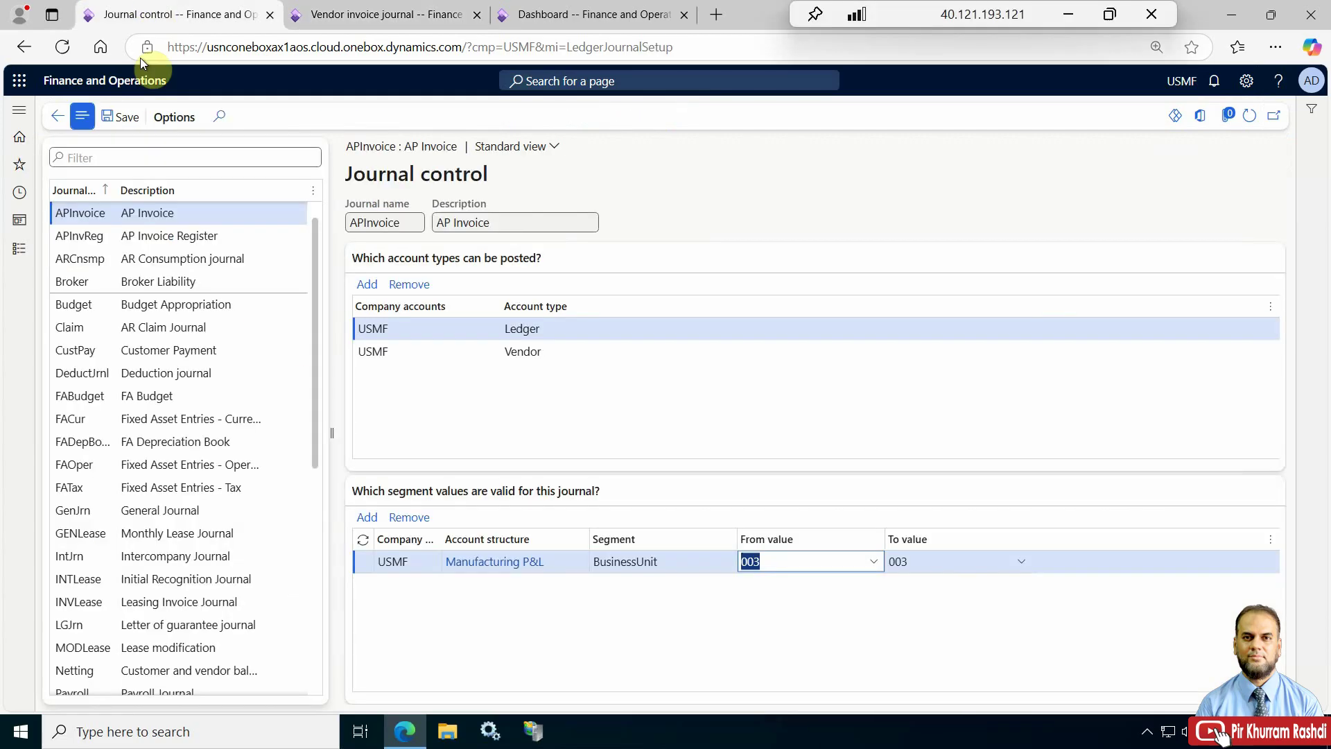